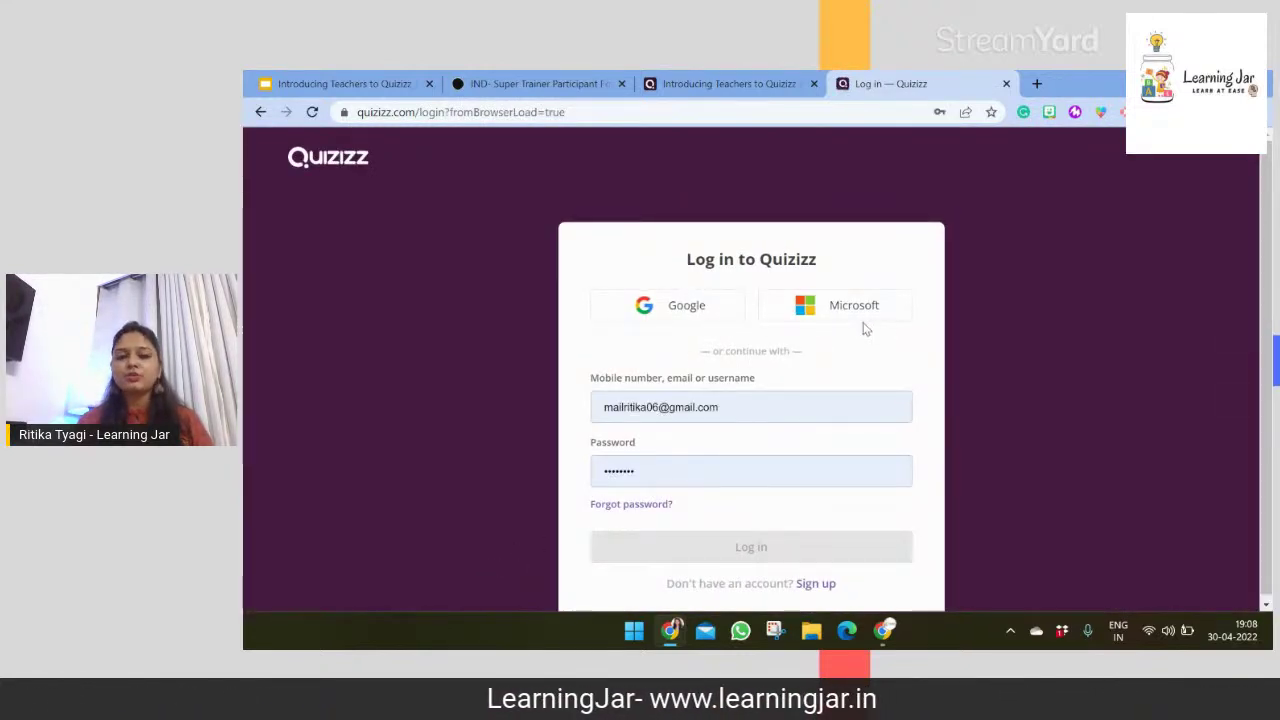
- Log in to Quizizz with the first listed Google account
{"action": "left_click", "coordinate": [720, 304]}
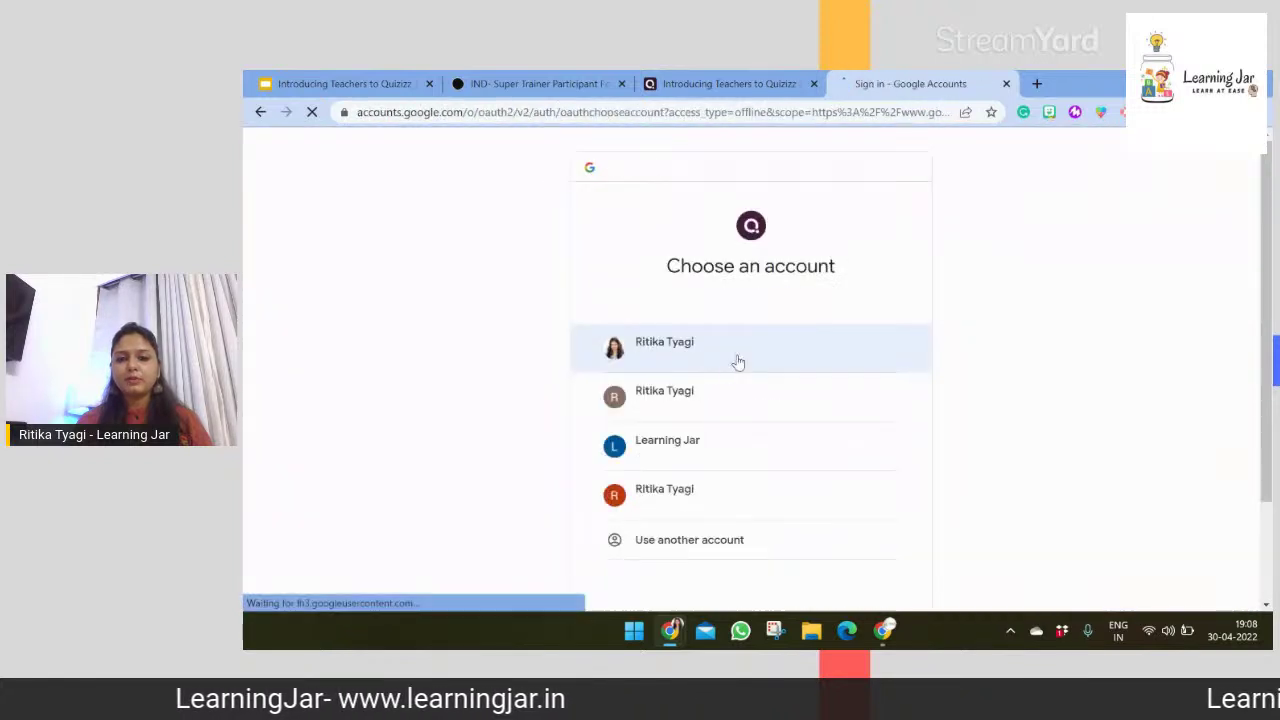
{"action": "left_click", "coordinate": [738, 366]}
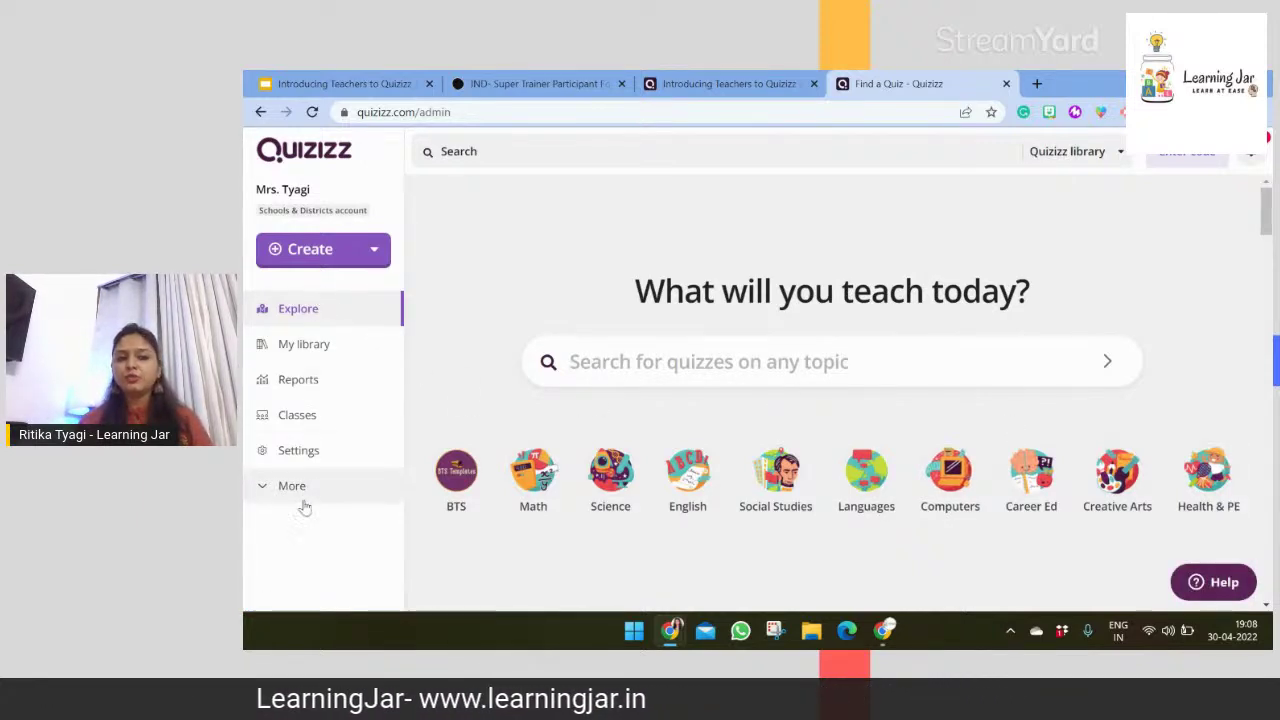
- Look through the library, reports, classes and account settings pages, and view the additional navigation entries
{"action": "left_click", "coordinate": [289, 351]}
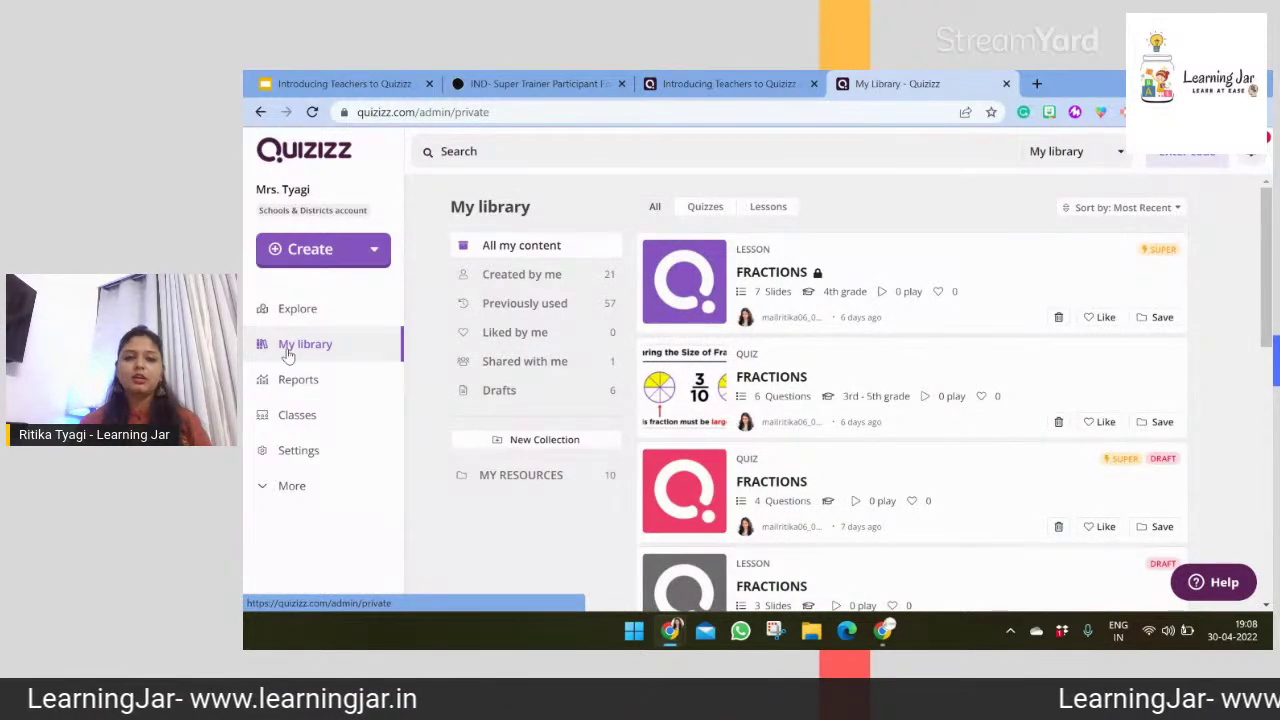
{"action": "left_click", "coordinate": [296, 380]}
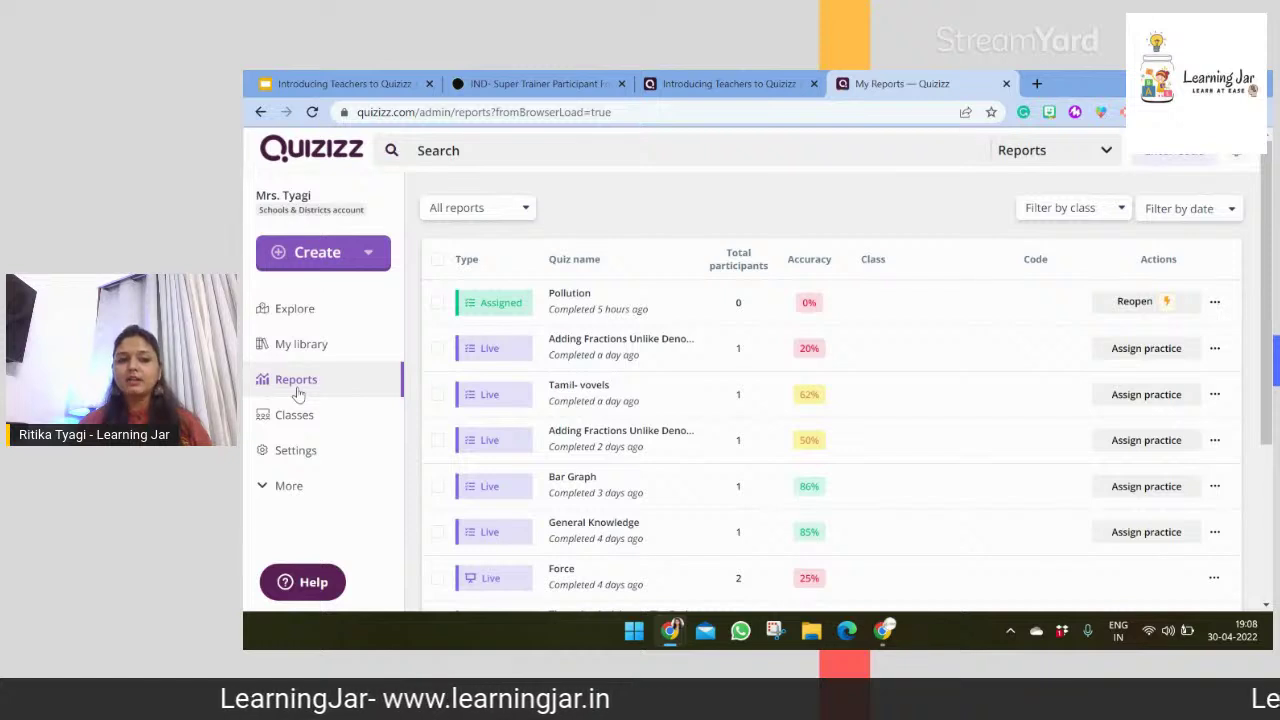
{"action": "left_click", "coordinate": [330, 425]}
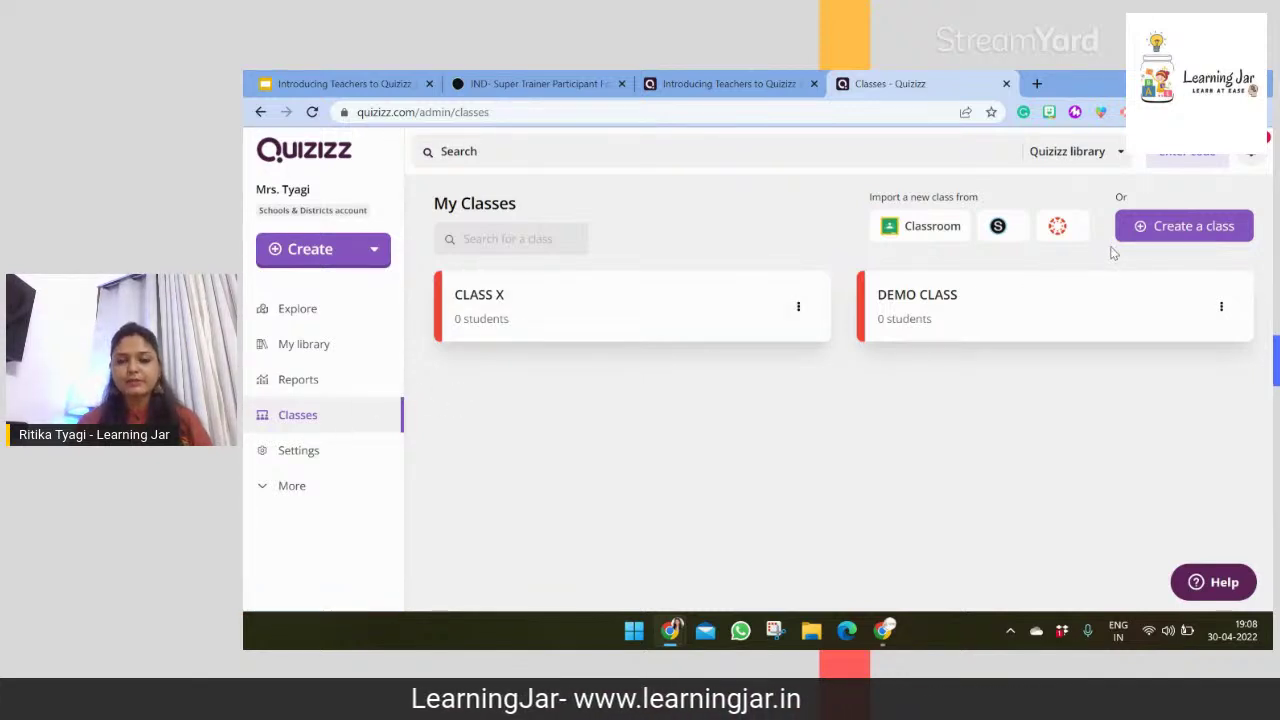
{"action": "left_click", "coordinate": [362, 468]}
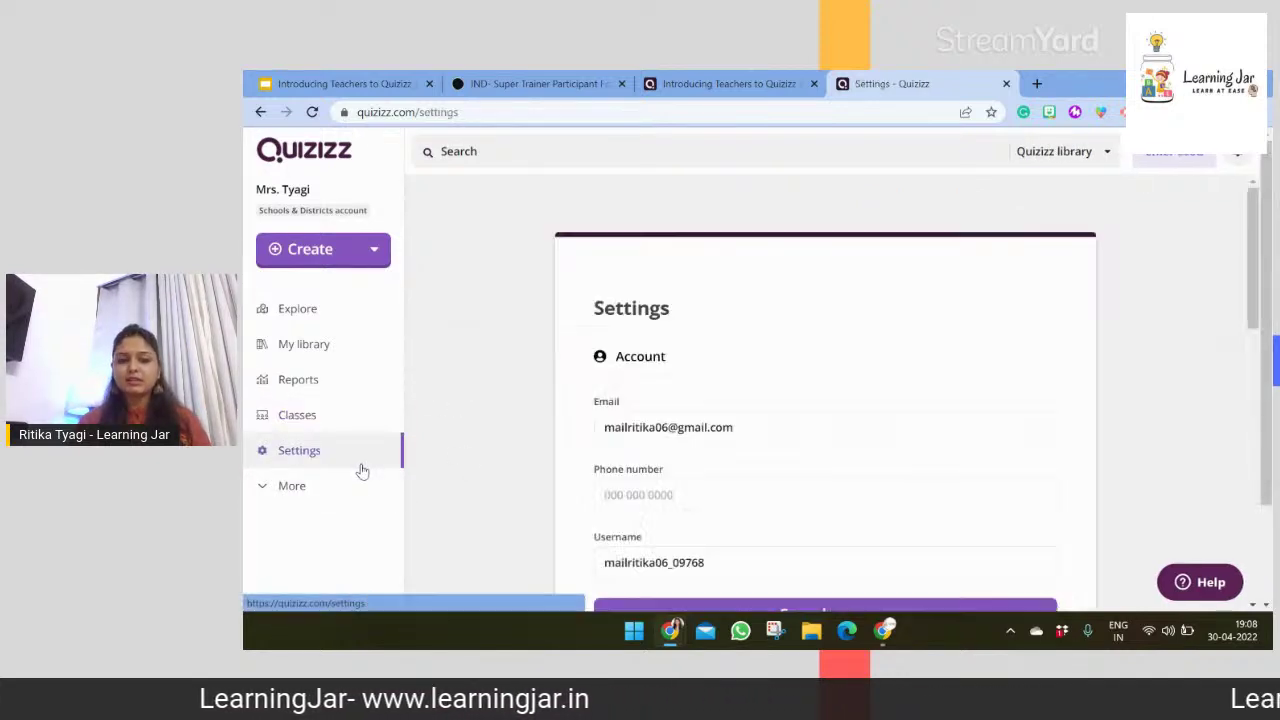
{"action": "scroll", "coordinate": [1270, 410], "scroll_direction": "down", "scroll_amount": 1}
{"action": "scroll", "coordinate": [1270, 410], "scroll_direction": "up", "scroll_amount": 1}
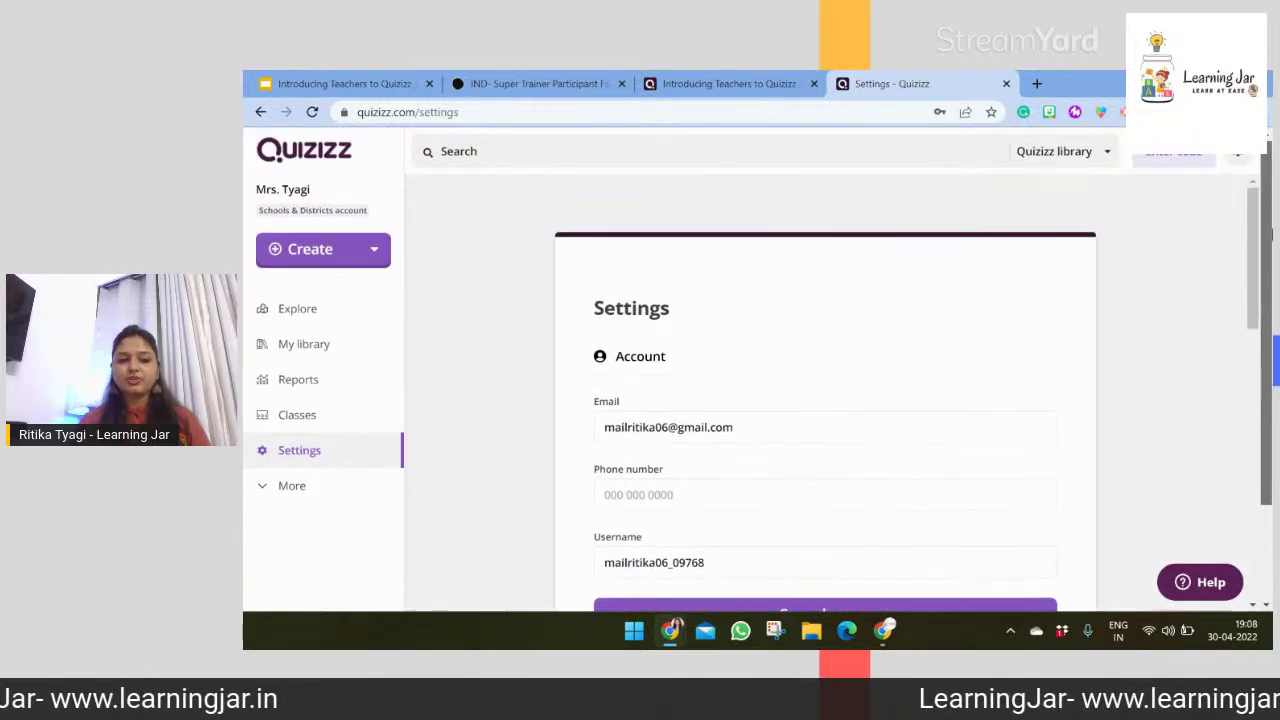
{"action": "left_click", "coordinate": [290, 485]}
{"action": "scroll", "coordinate": [391, 537], "scroll_direction": "down", "scroll_amount": 1}
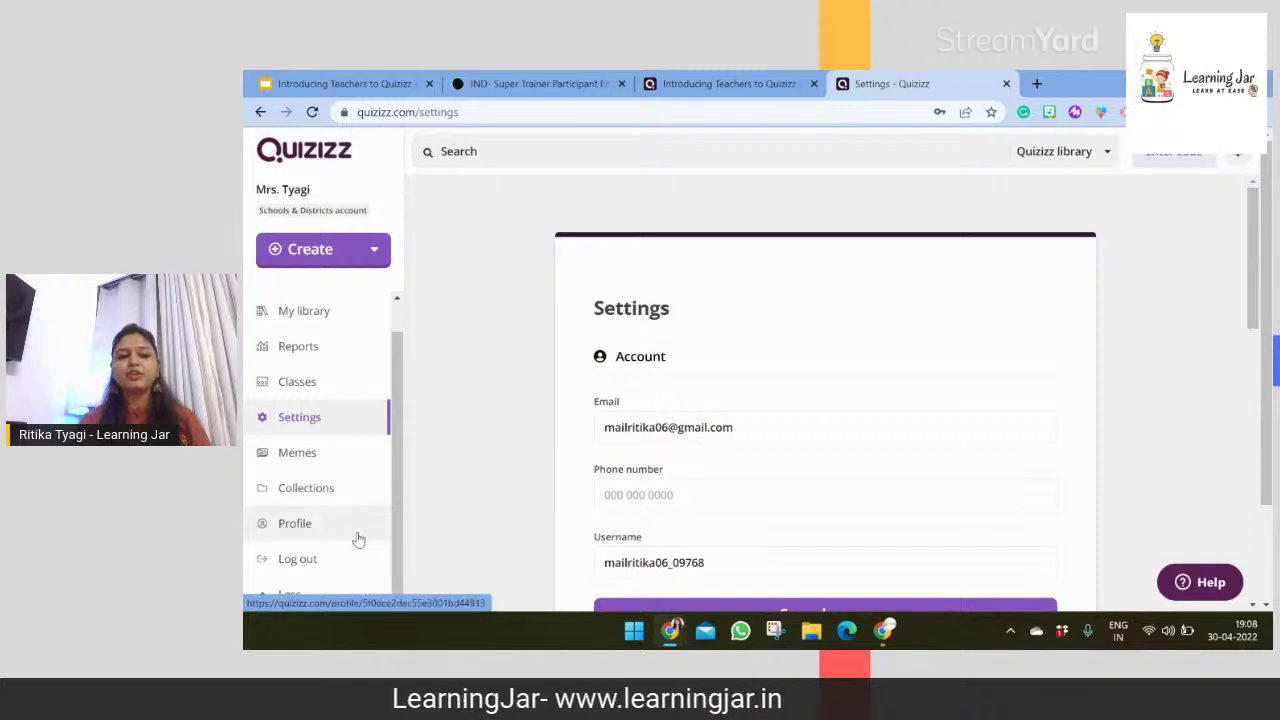
{"action": "scroll", "coordinate": [392, 362], "scroll_direction": "up", "scroll_amount": 1}
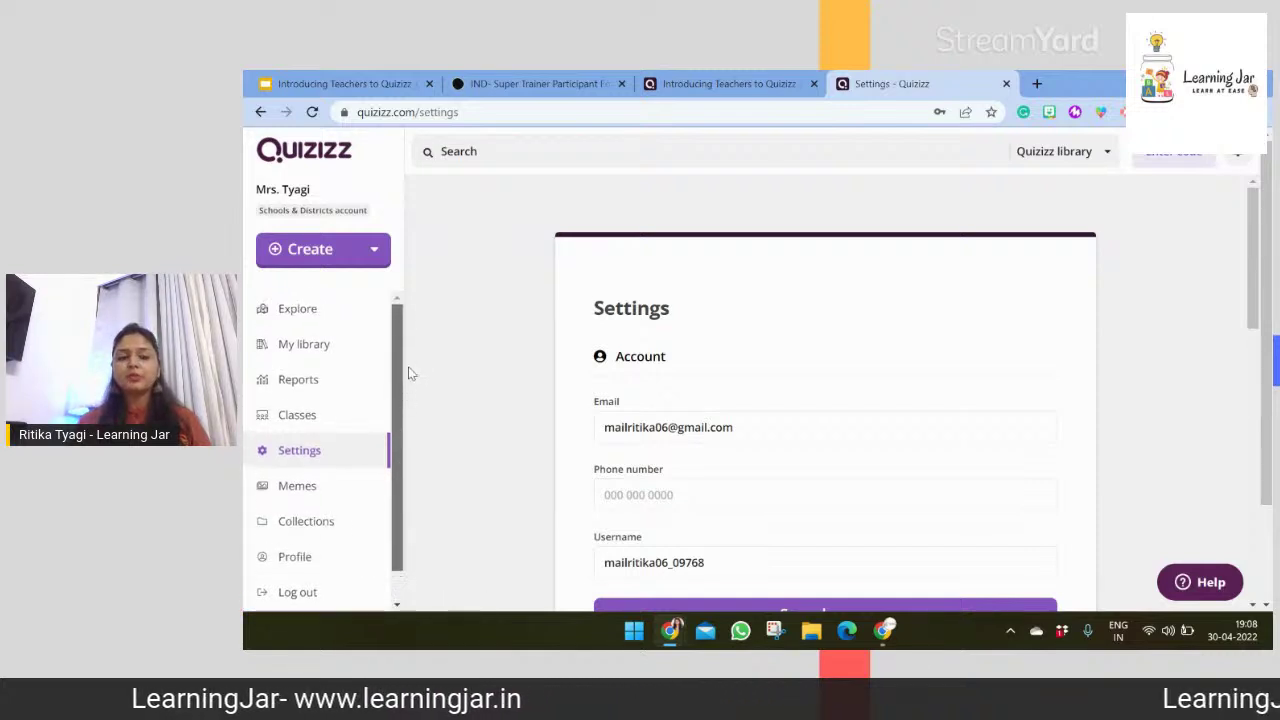
- Return to the Explore page and search the Quizizz library for "adjectives"
{"action": "left_click", "coordinate": [341, 321]}
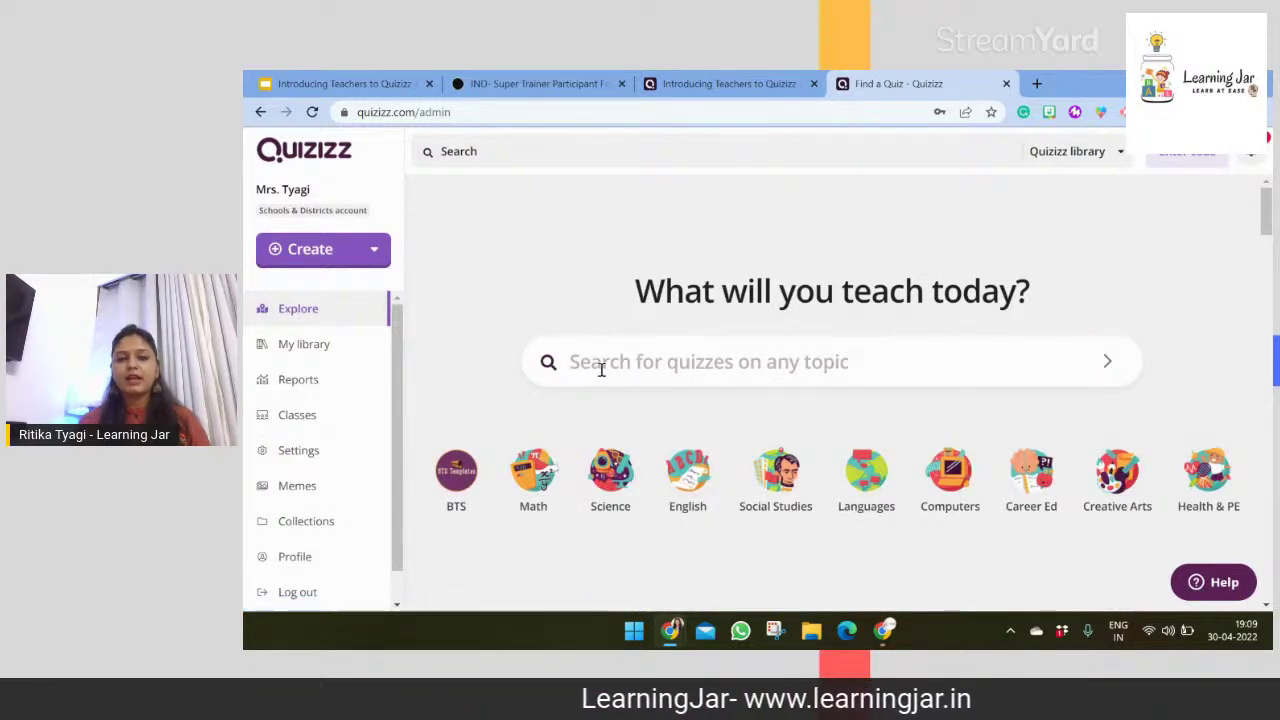
{"action": "type", "text": "a"}
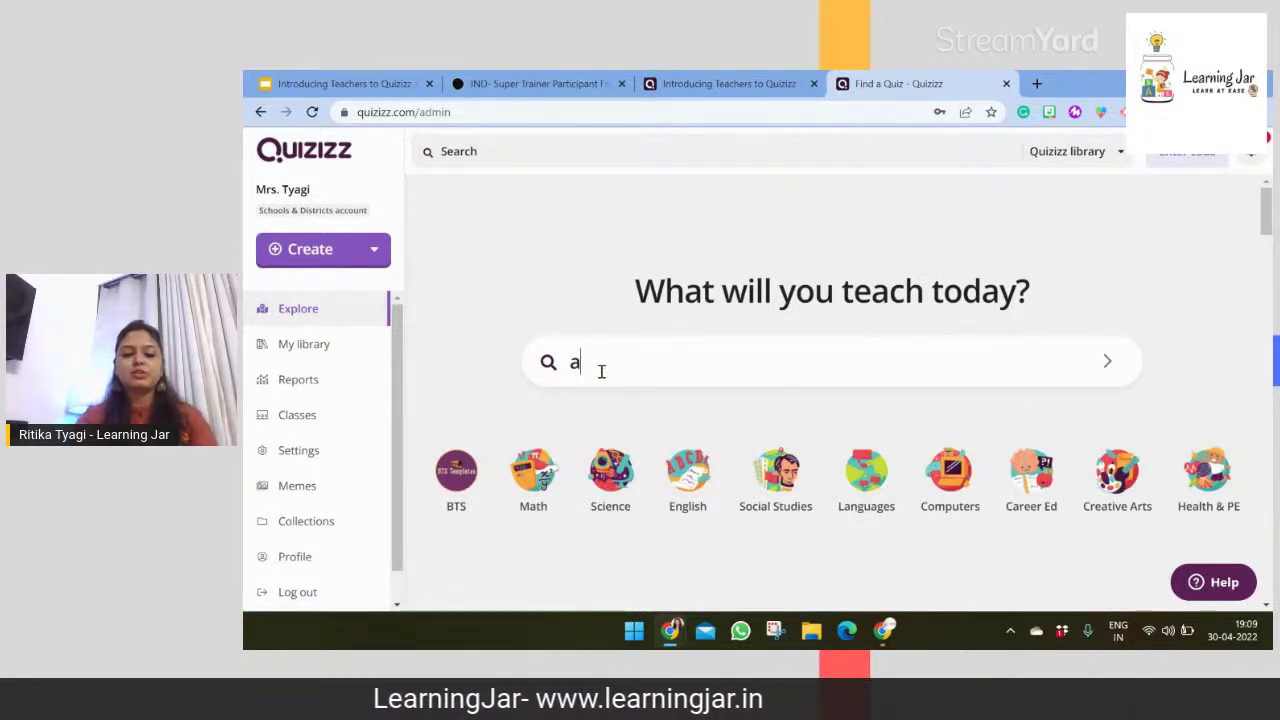
{"action": "type", "text": "djectives"}
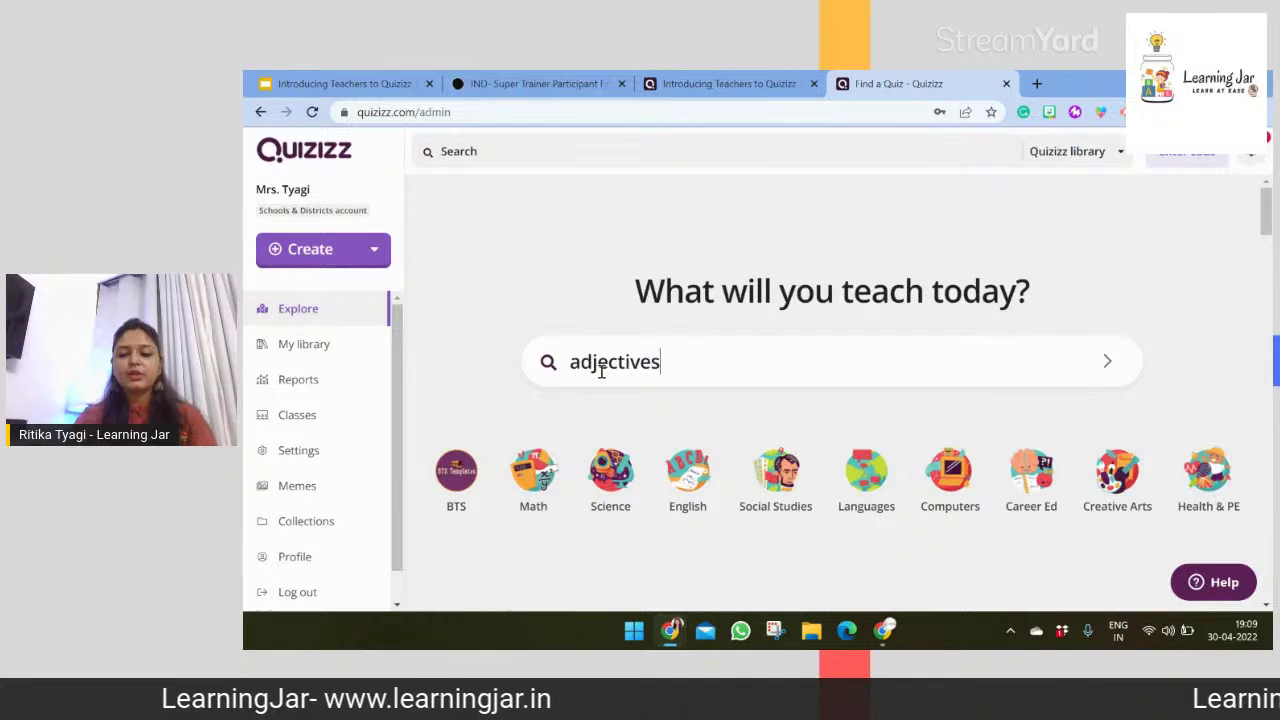
{"action": "key", "text": "Return"}
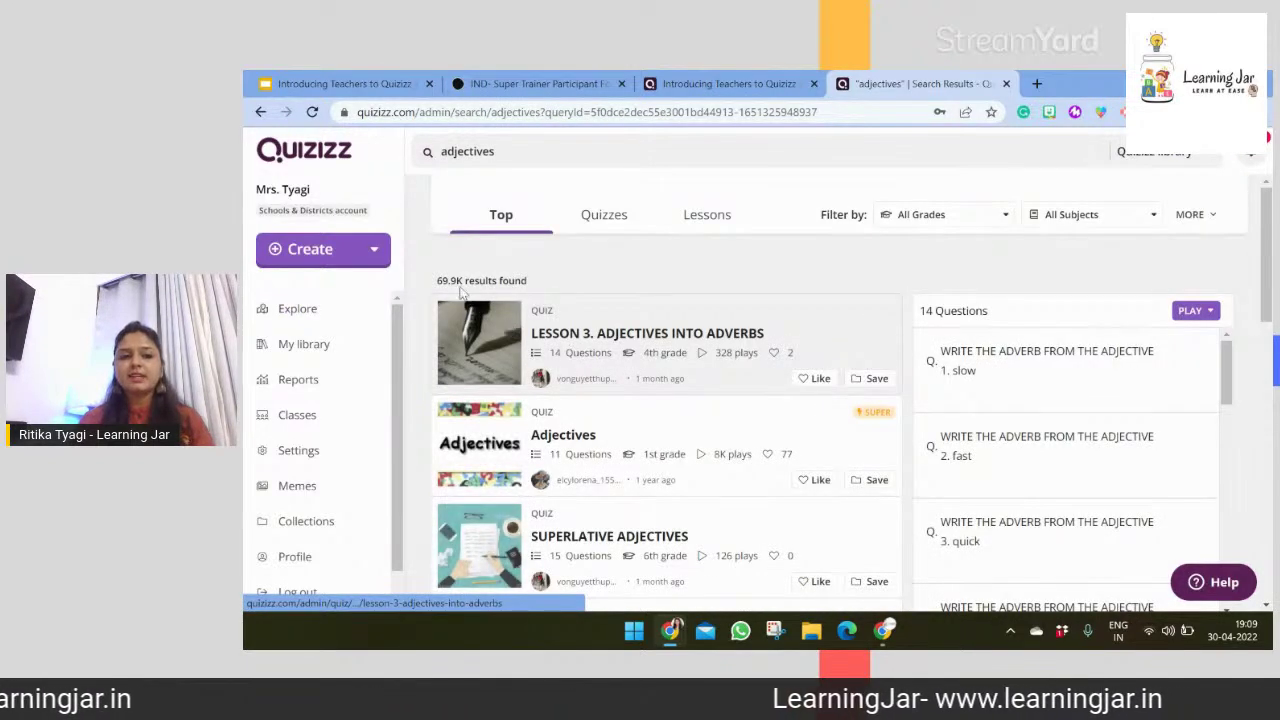
- Examine the result count and preview the questions of the first adjectives quizzes in the results
{"action": "left_click_drag", "start_coordinate": [437, 281], "coordinate": [463, 283]}
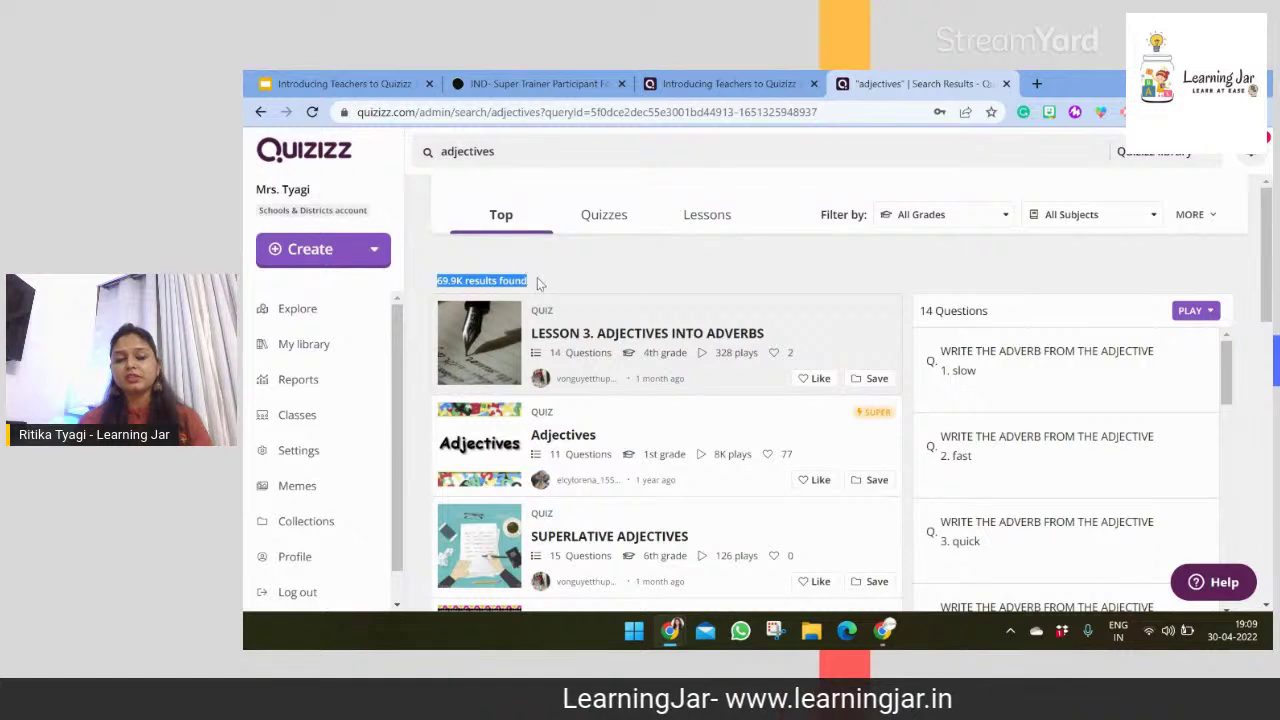
{"action": "left_click", "coordinate": [640, 445]}
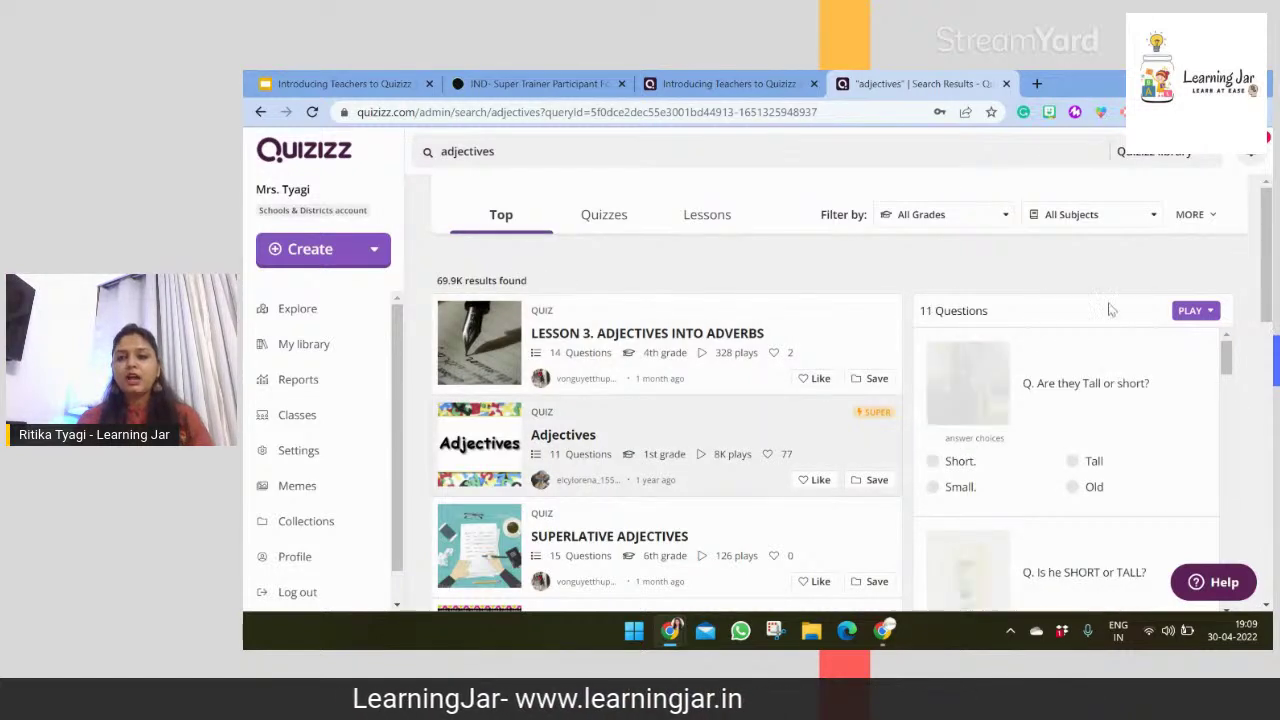
{"action": "left_click", "coordinate": [858, 300]}
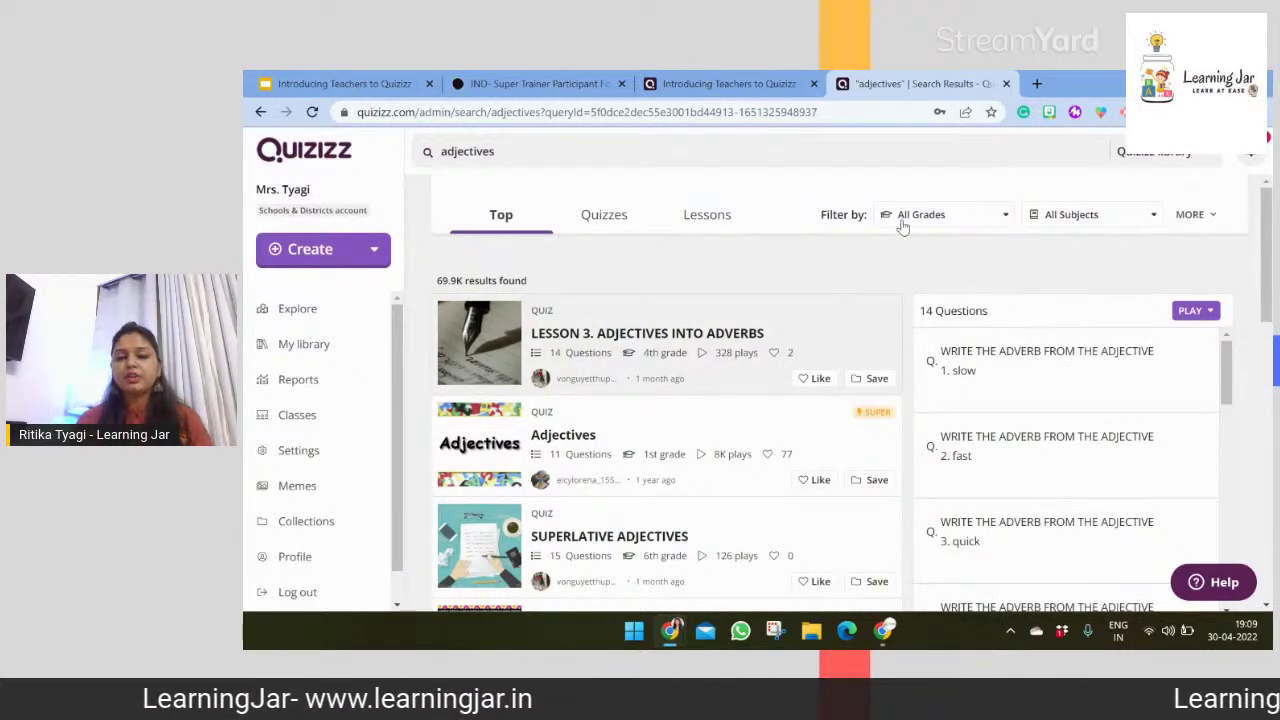
- Filter the adjectives results by the Middle School grade level and the English subject
{"action": "left_click", "coordinate": [1002, 214]}
{"action": "scroll", "coordinate": [1010, 277], "scroll_direction": "down", "scroll_amount": 1}
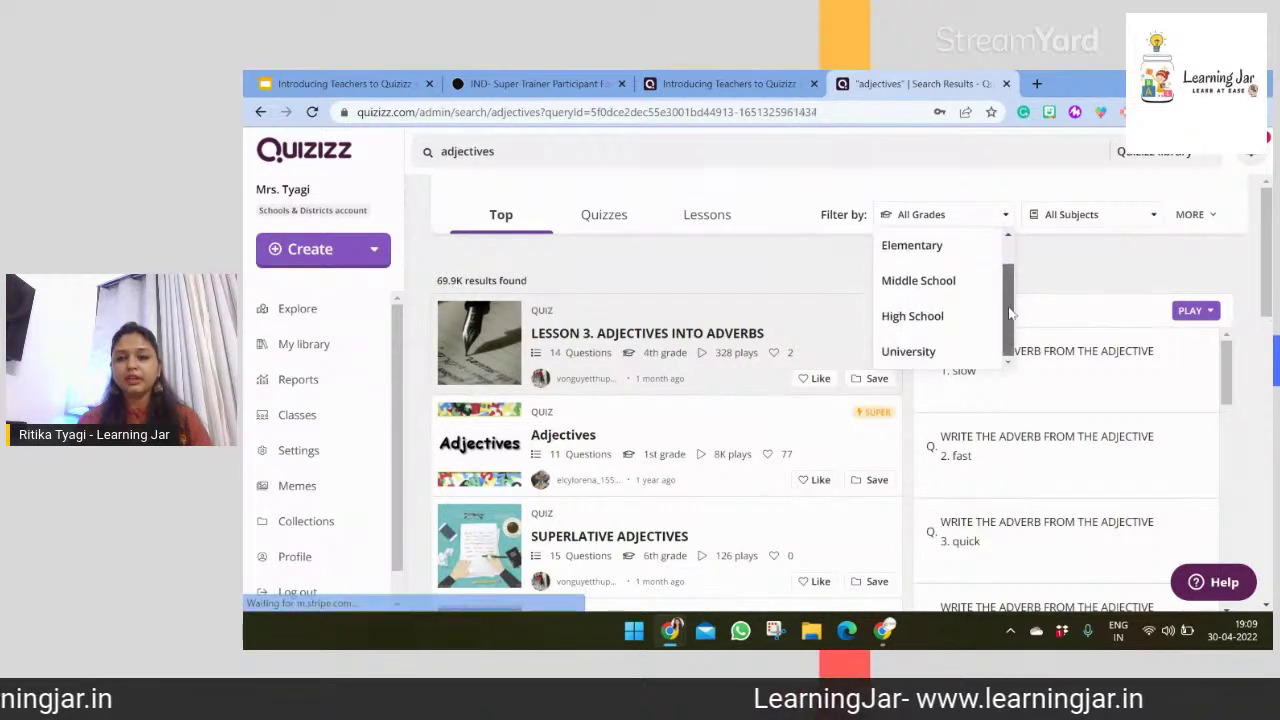
{"action": "left_click", "coordinate": [918, 281]}
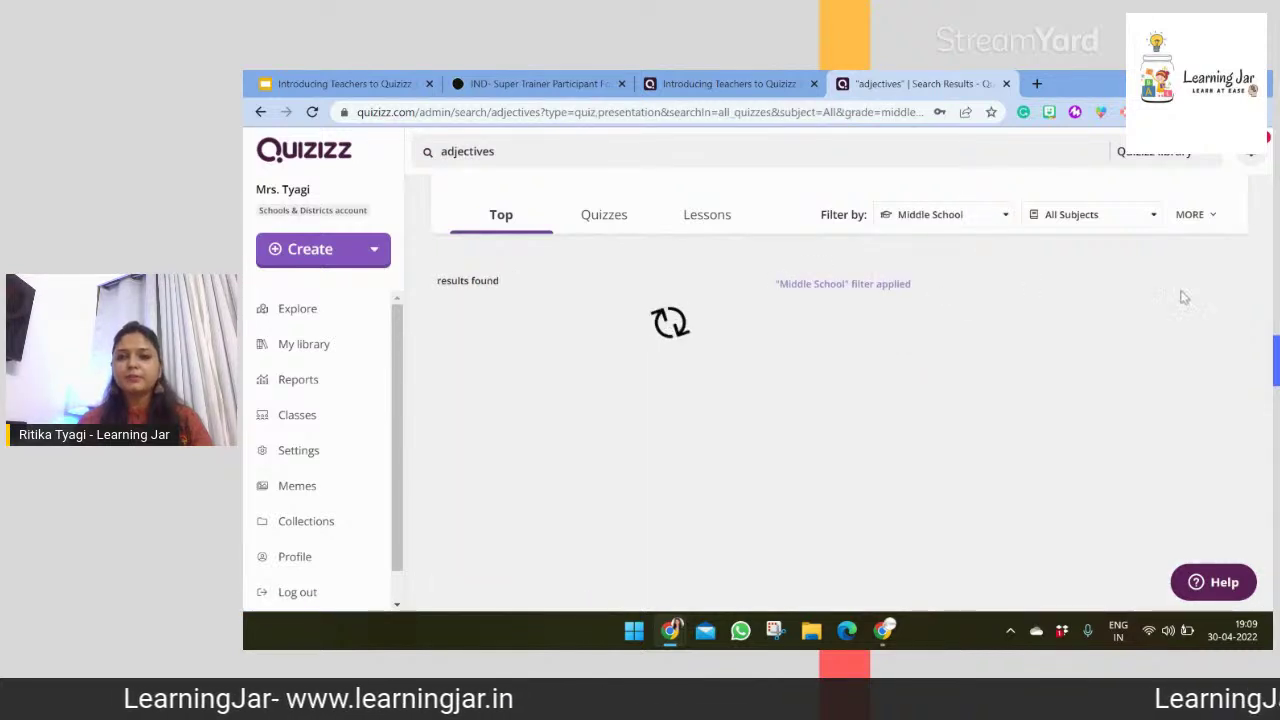
{"action": "left_click", "coordinate": [1152, 215]}
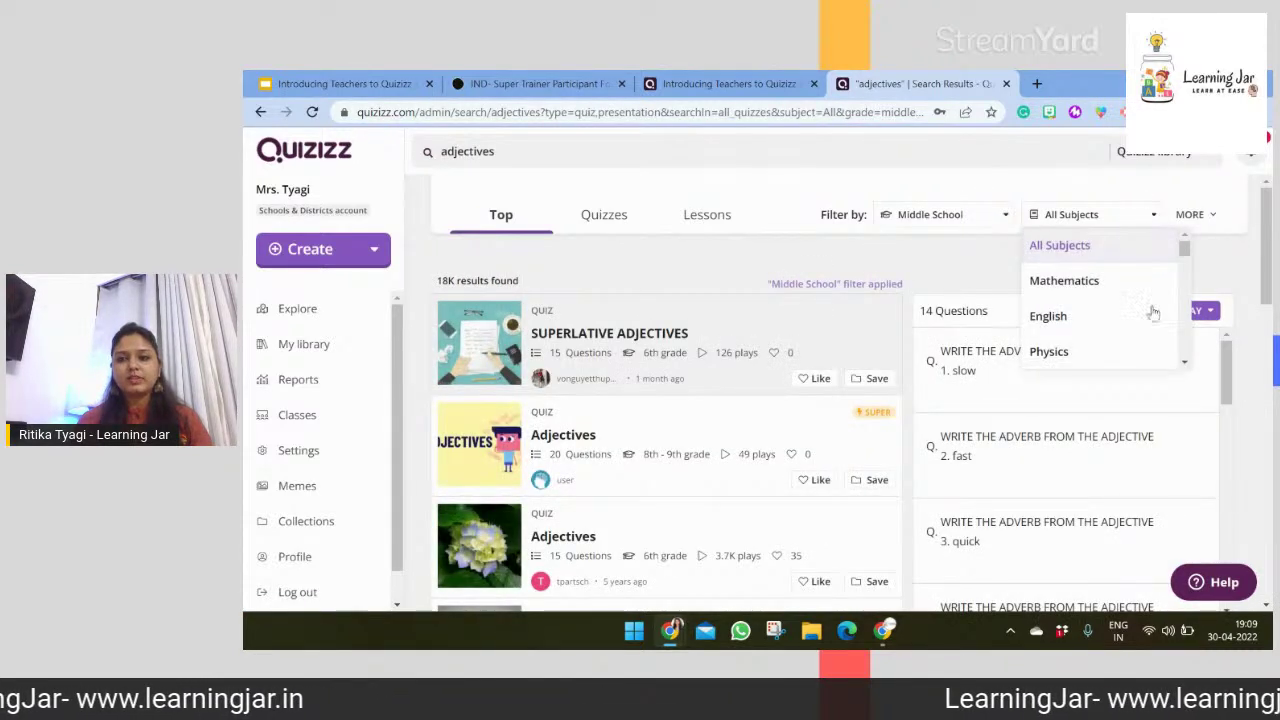
{"action": "left_click", "coordinate": [1151, 316]}
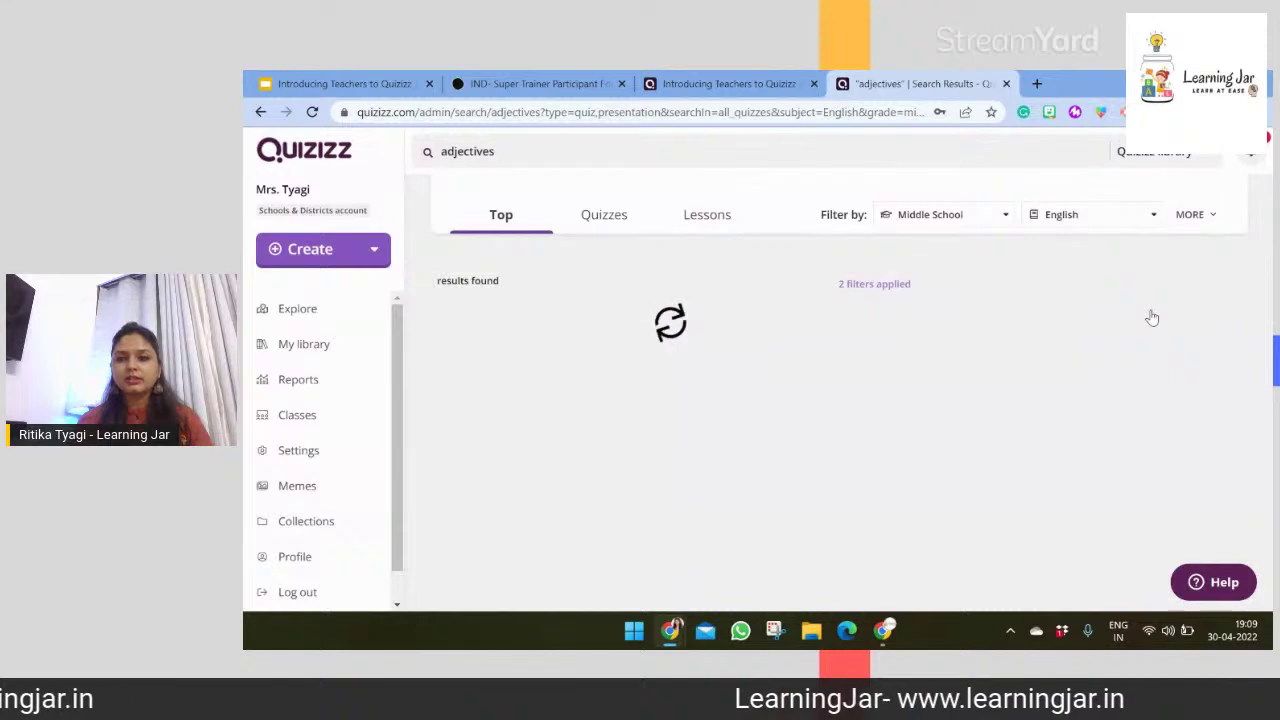
- Restrict the results to quizzes with 1-10 and 11-20 questions and apply the filter
{"action": "left_click", "coordinate": [1191, 214]}
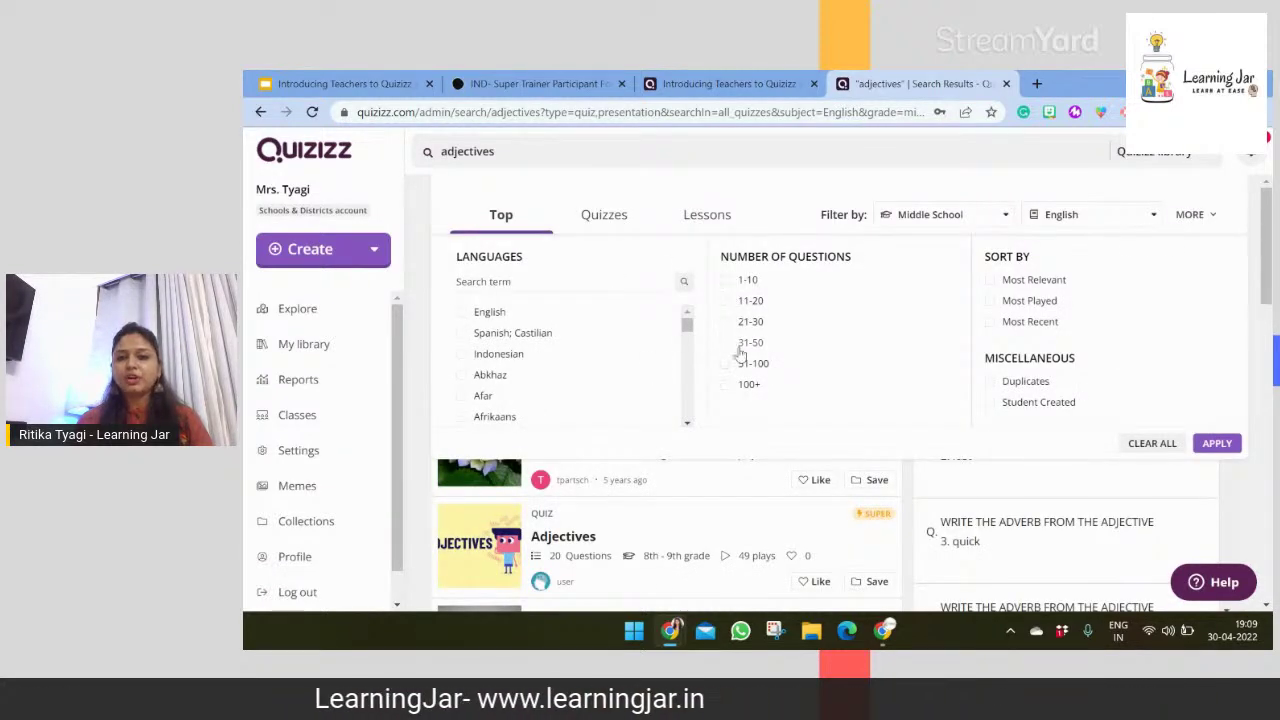
{"action": "left_click", "coordinate": [726, 280]}
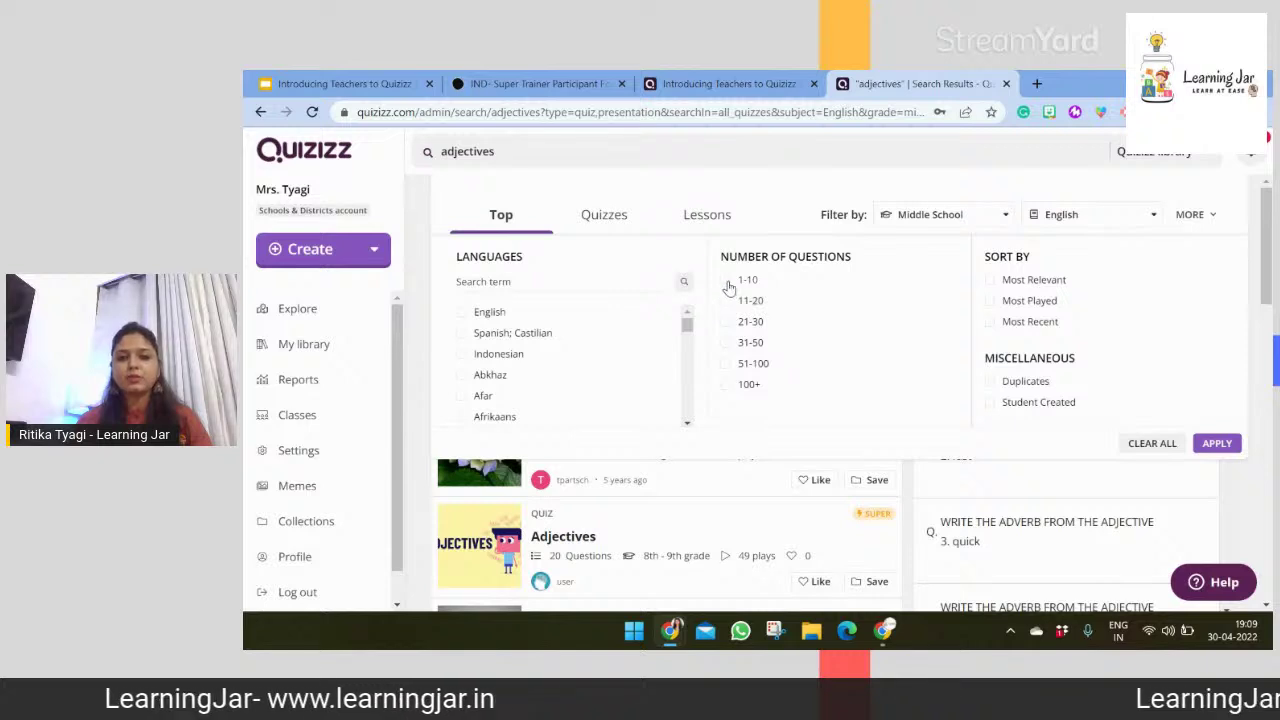
{"action": "left_click", "coordinate": [726, 302]}
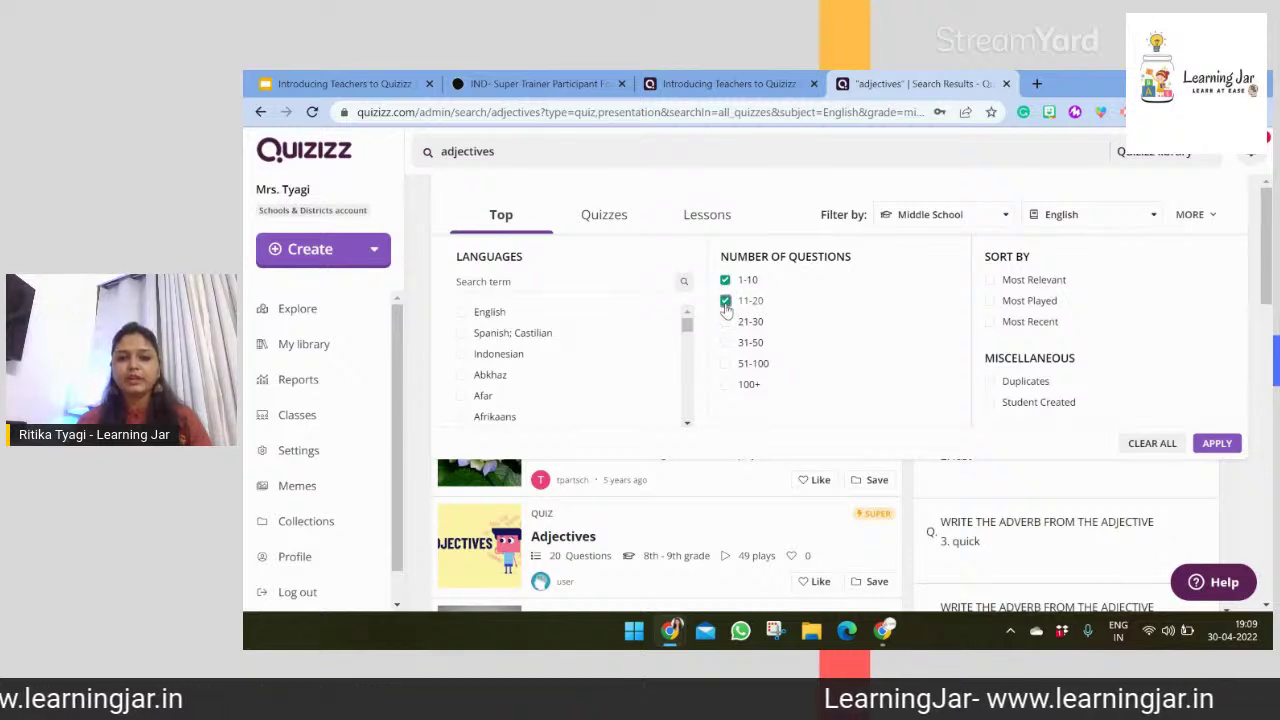
{"action": "left_click", "coordinate": [1216, 443]}
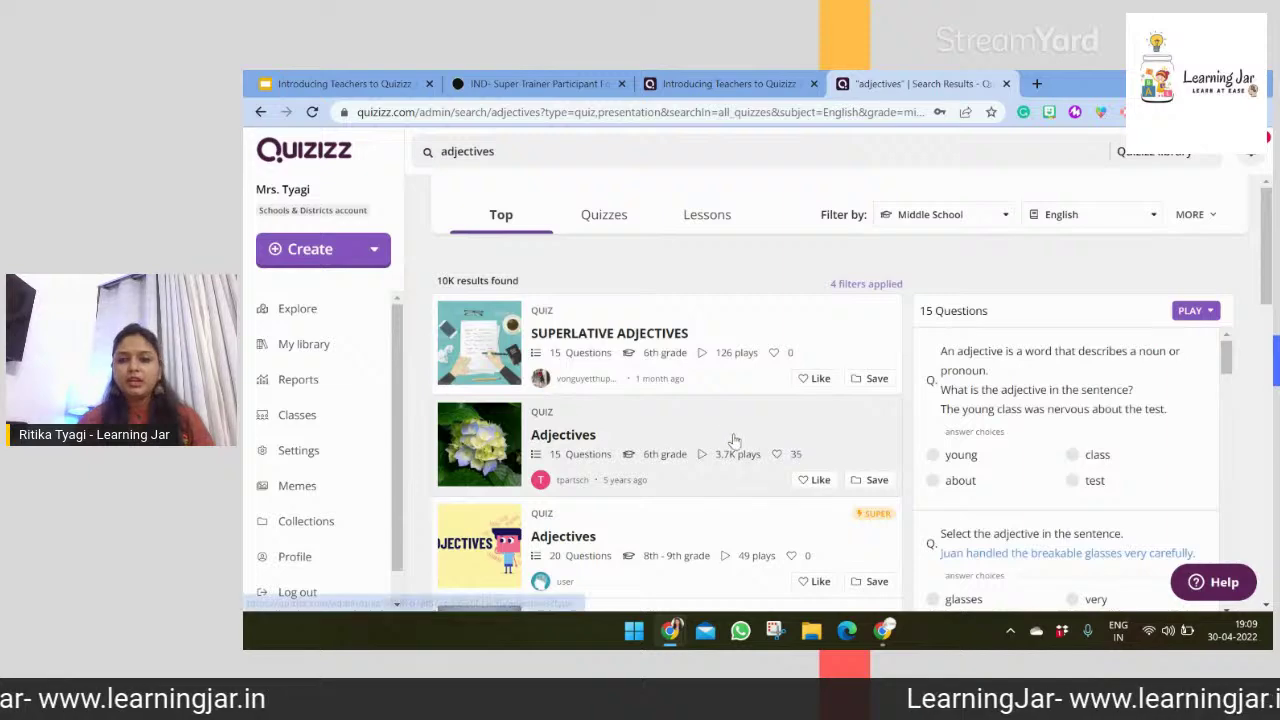
- Open the 13-question Adjectives quiz for 6th - 8th grade from the results and review its details and questions
{"action": "scroll", "coordinate": [740, 470], "scroll_direction": "down", "scroll_amount": 3}
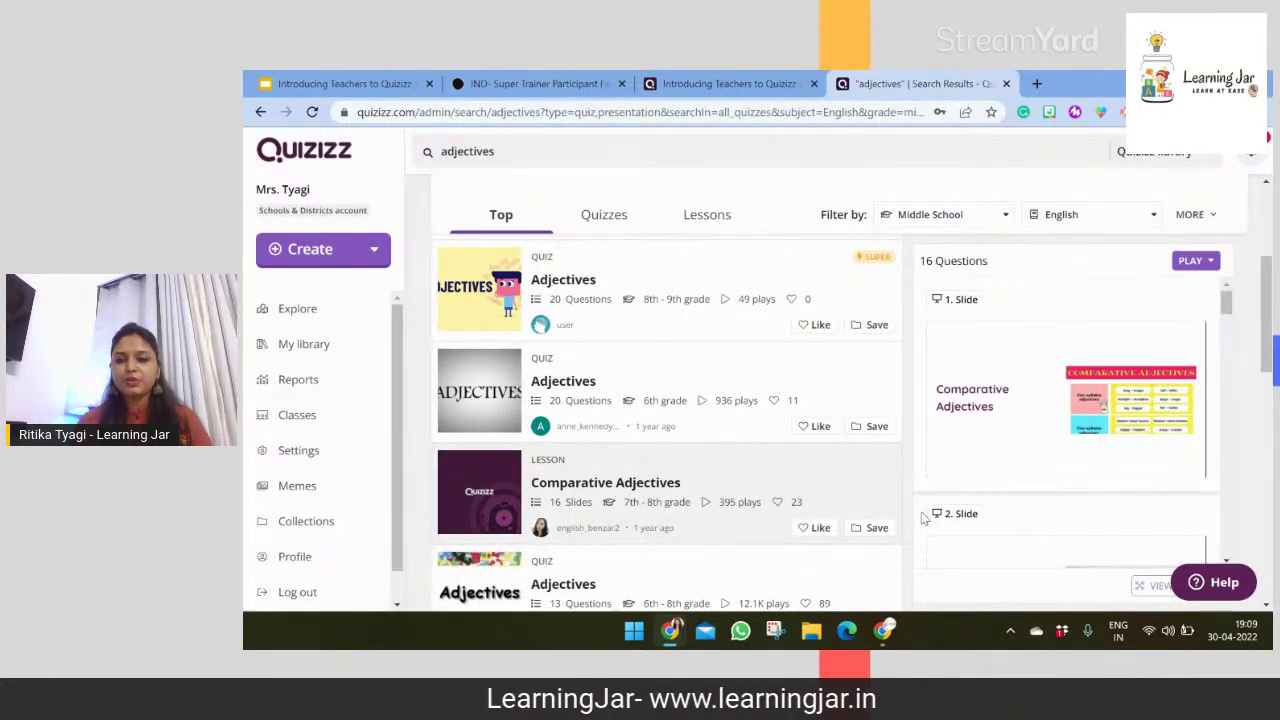
{"action": "scroll", "coordinate": [800, 360], "scroll_direction": "down", "scroll_amount": 3}
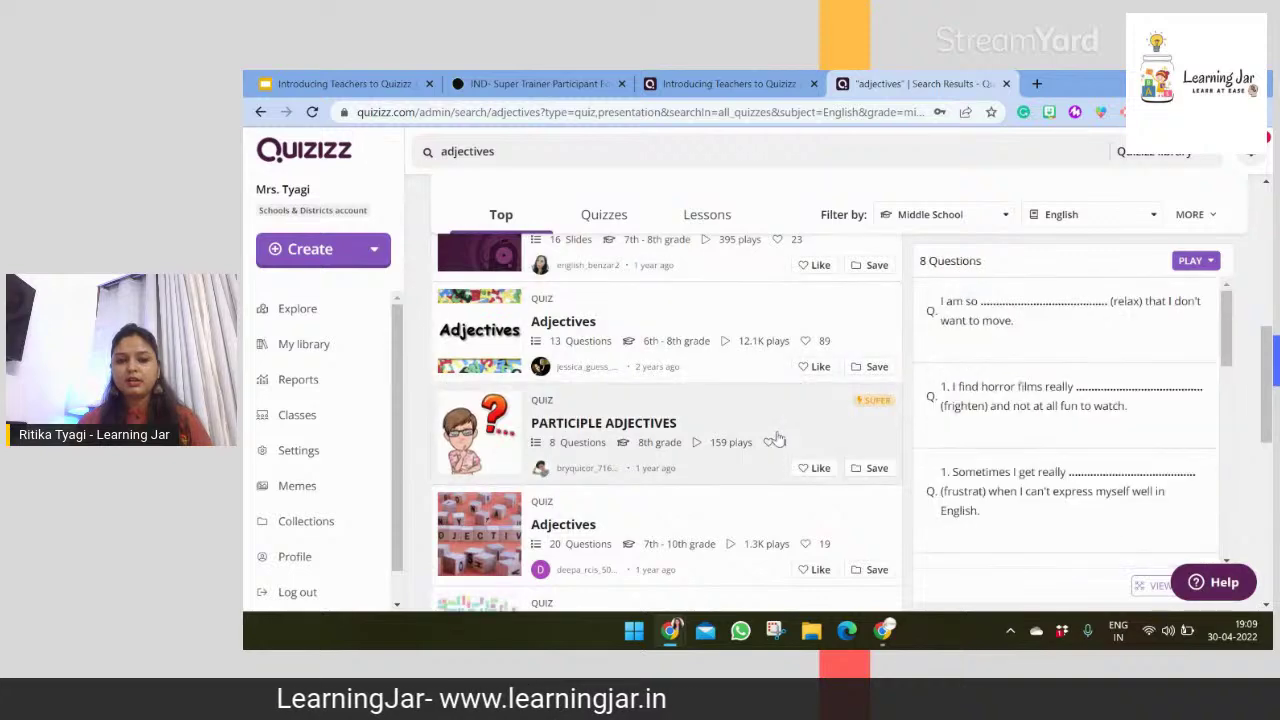
{"action": "left_click", "coordinate": [802, 323]}
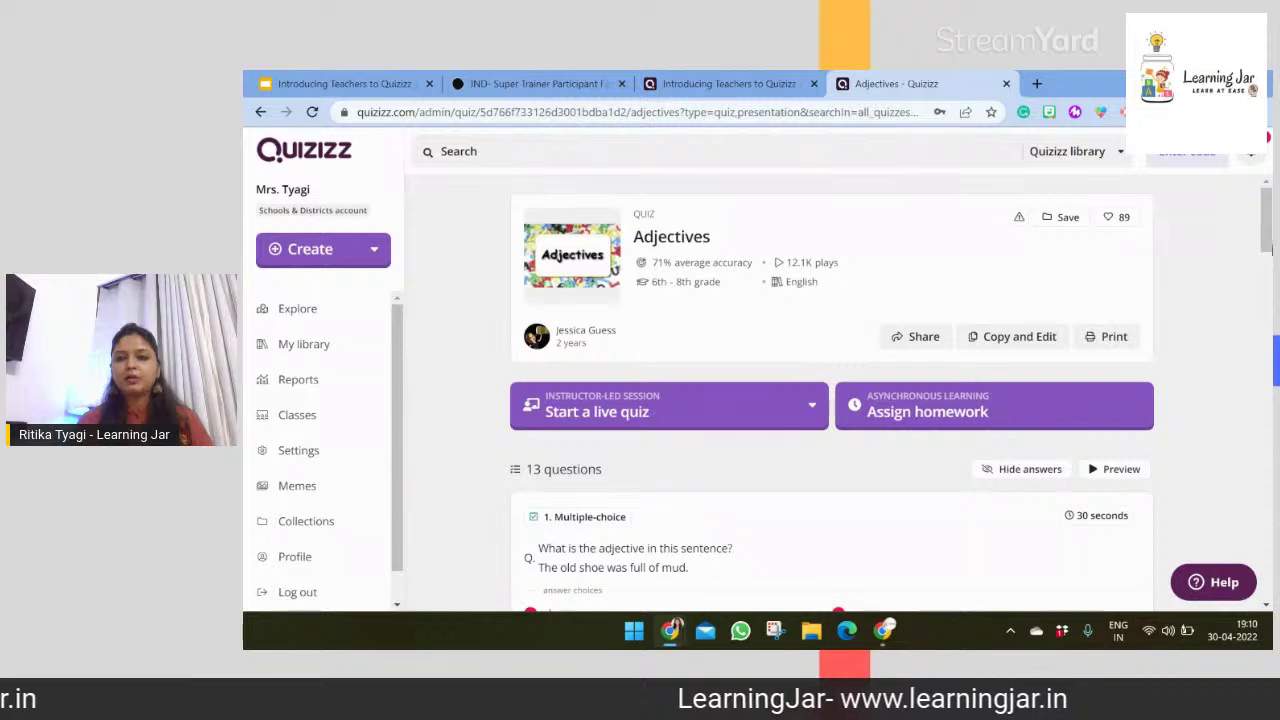
{"action": "scroll", "coordinate": [1268, 249], "scroll_direction": "down", "scroll_amount": 1}
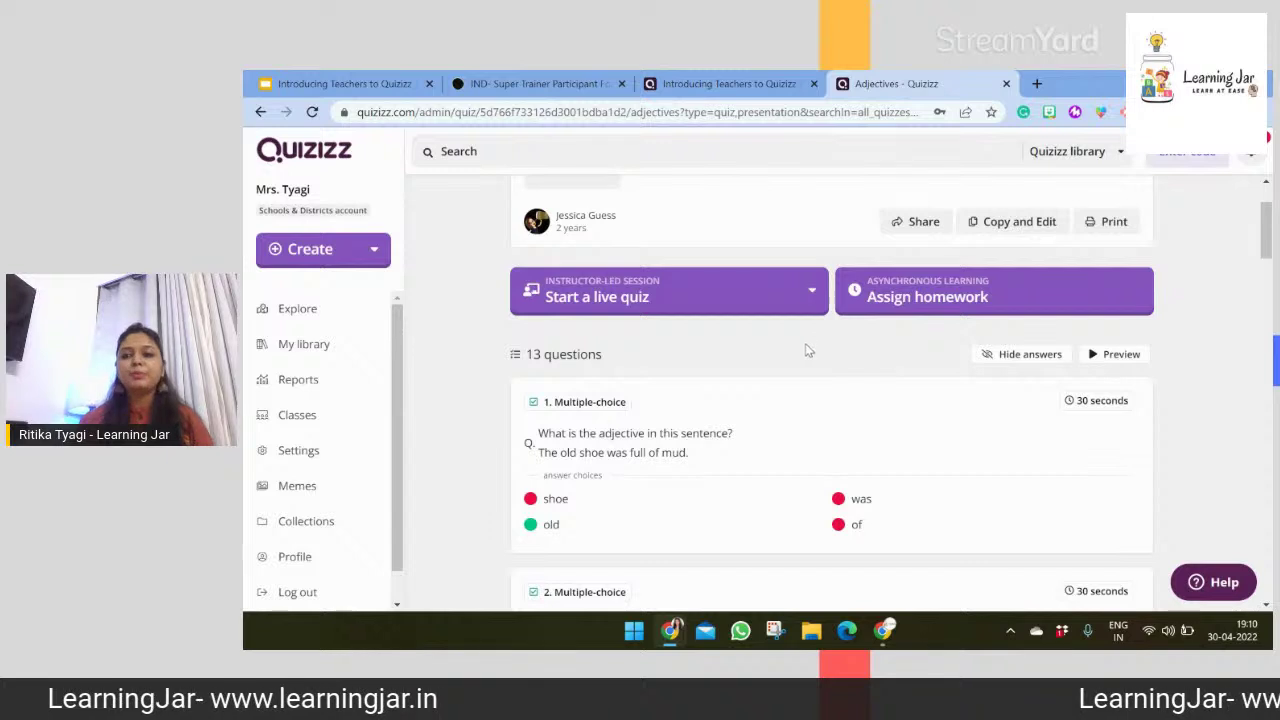
{"action": "mouse_move", "coordinate": [1265, 250]}
{"action": "left_mouse_down"}
{"action": "mouse_move", "coordinate": [1265, 530]}
{"action": "mouse_move", "coordinate": [1263, 225]}
{"action": "left_mouse_up"}
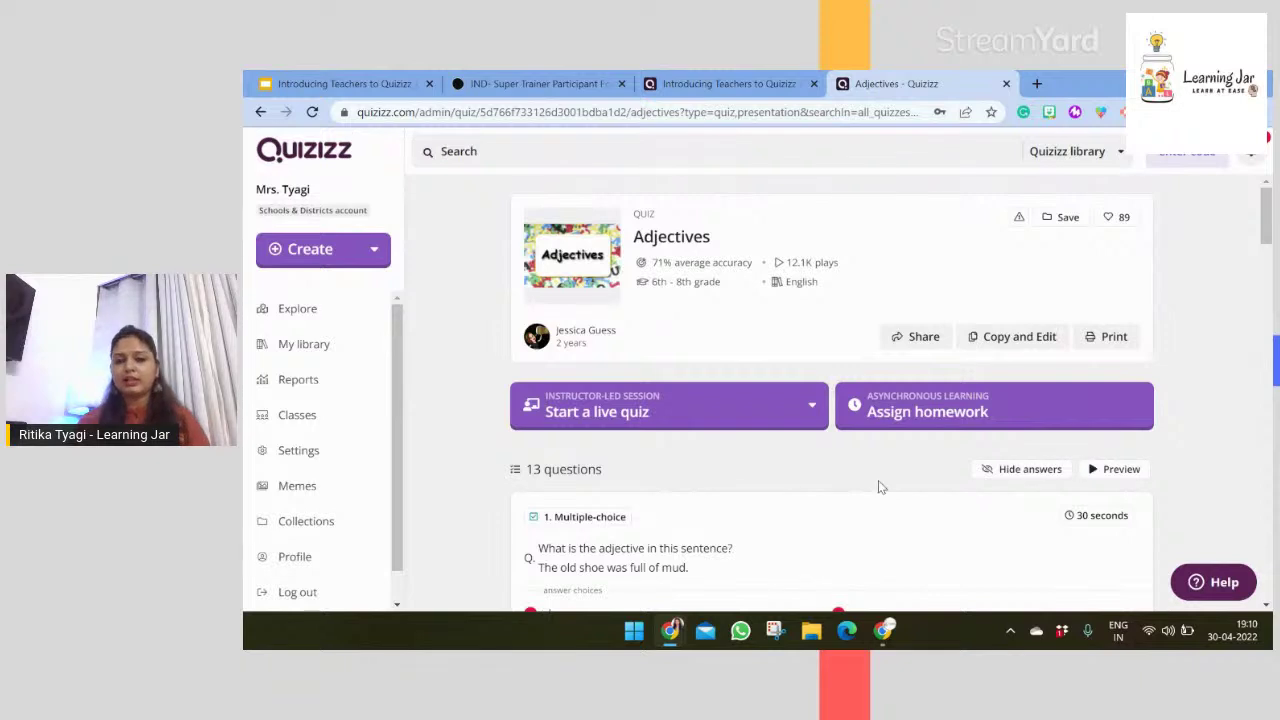
- Set up a live Classic session of the Adjectives quiz and look through its activity settings
{"action": "left_click", "coordinate": [803, 424]}
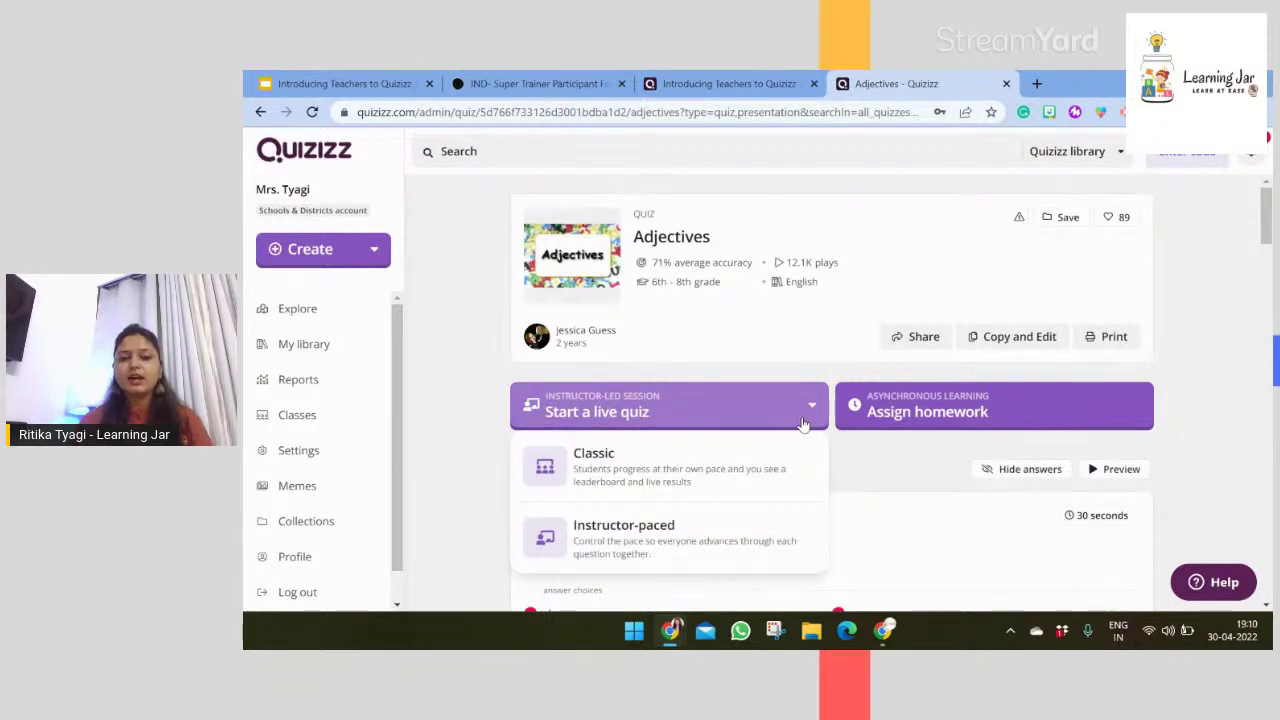
{"action": "left_click", "coordinate": [781, 467]}
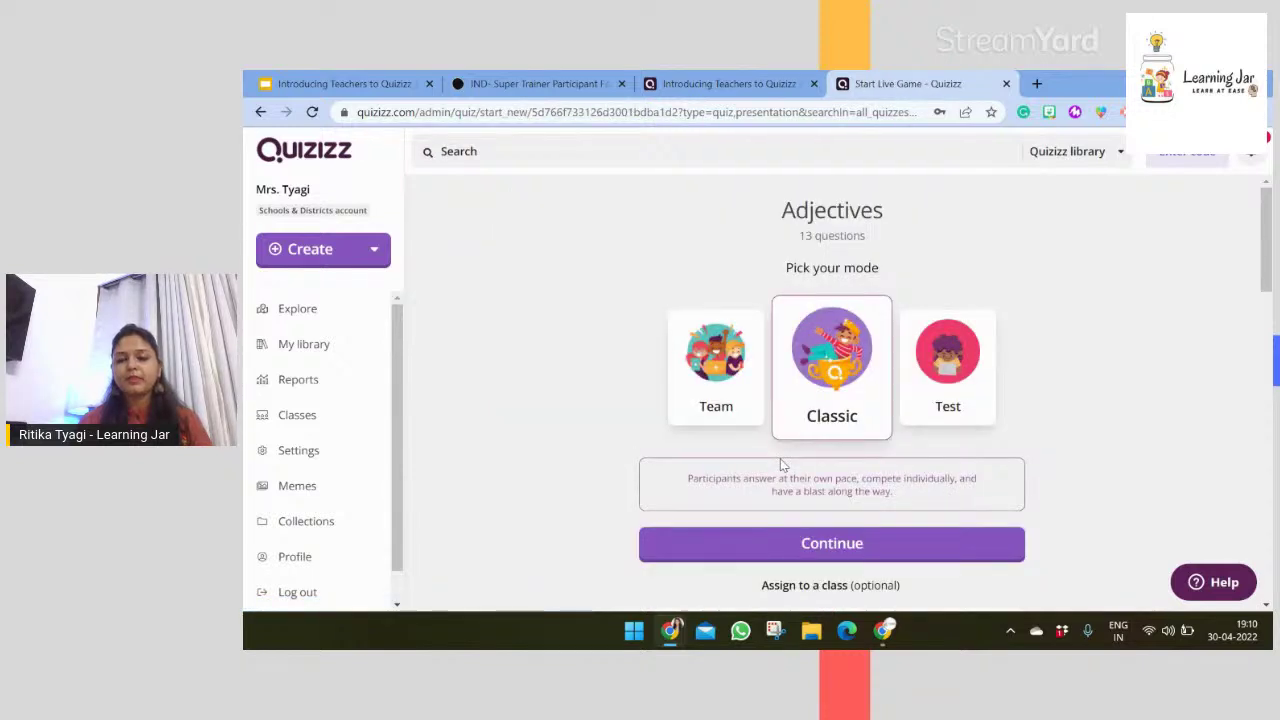
{"action": "left_click_drag", "start_coordinate": [1265, 280], "coordinate": [1272, 337]}
{"action": "scroll", "coordinate": [1272, 337], "scroll_direction": "up", "scroll_amount": 3}
{"action": "left_click", "coordinate": [1194, 329]}
{"action": "left_click_drag", "start_coordinate": [1266, 200], "coordinate": [1266, 290]}
{"action": "left_click_drag", "start_coordinate": [1266, 343], "coordinate": [1264, 588]}
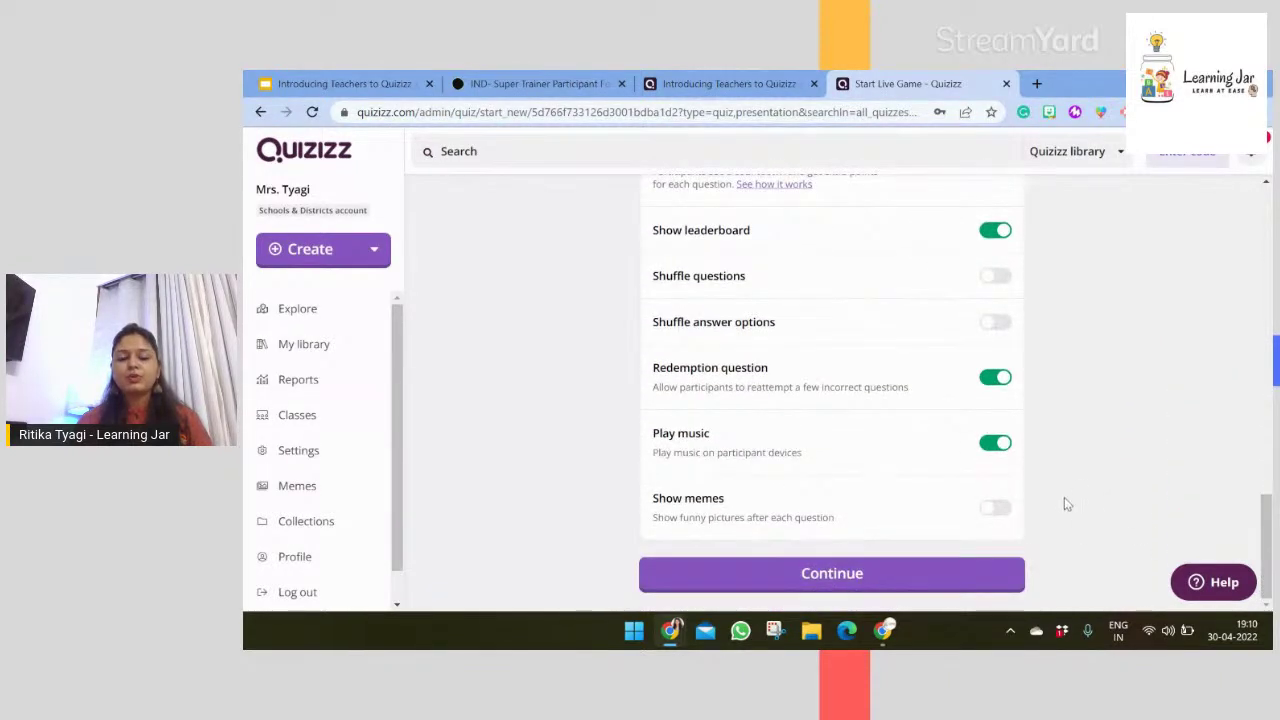
- Try the Show memes option and switch it off again, and turn off Play music for the session
{"action": "left_click", "coordinate": [1002, 513]}
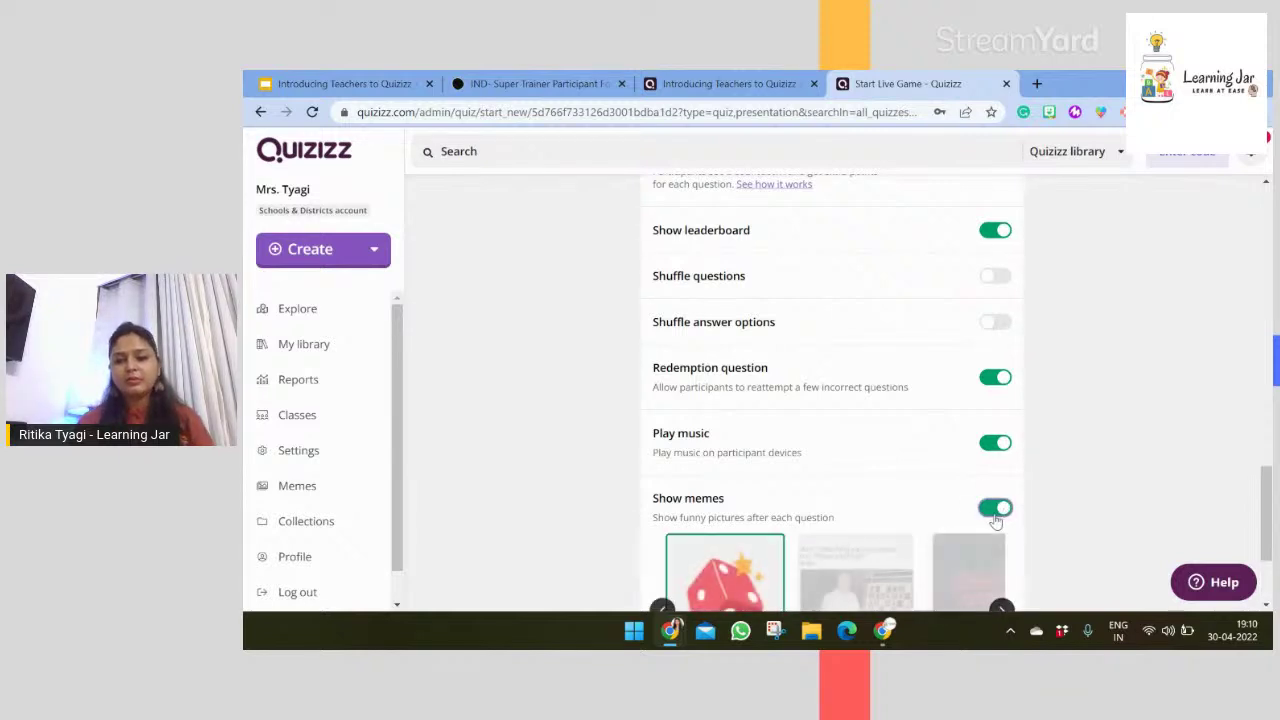
{"action": "left_click", "coordinate": [986, 514]}
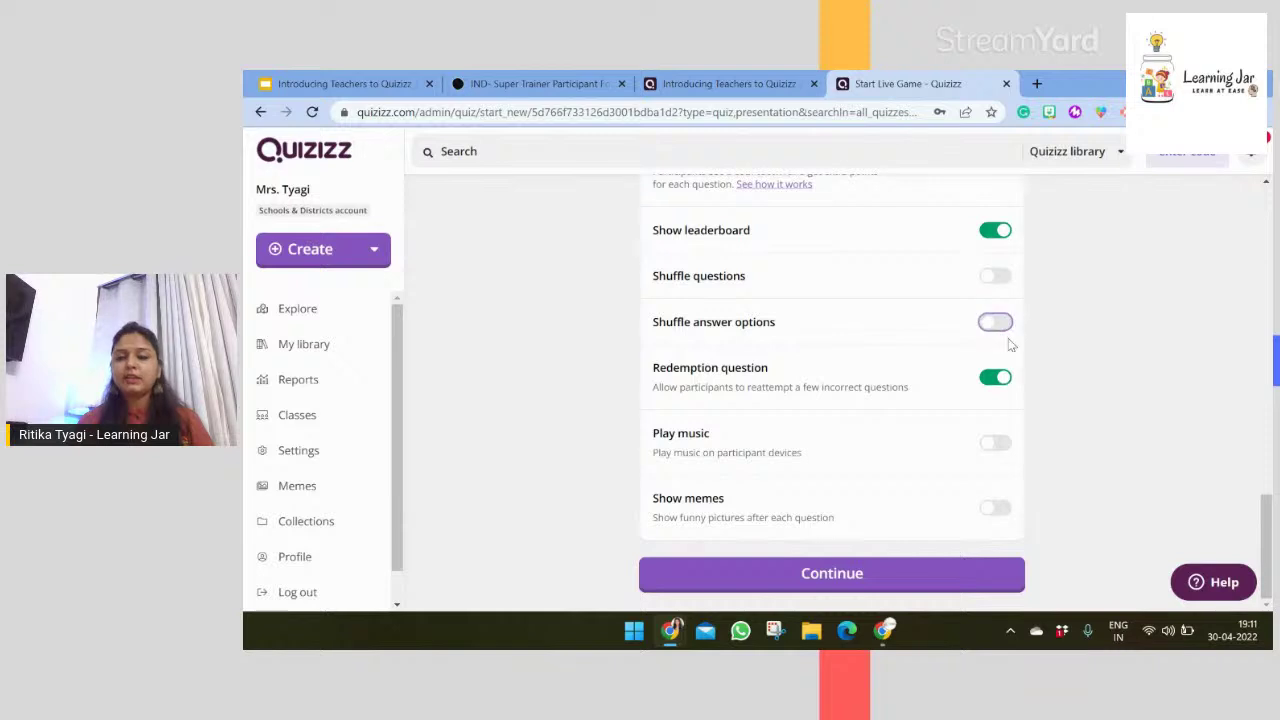
{"action": "left_click_drag", "start_coordinate": [1266, 562], "coordinate": [1268, 520]}
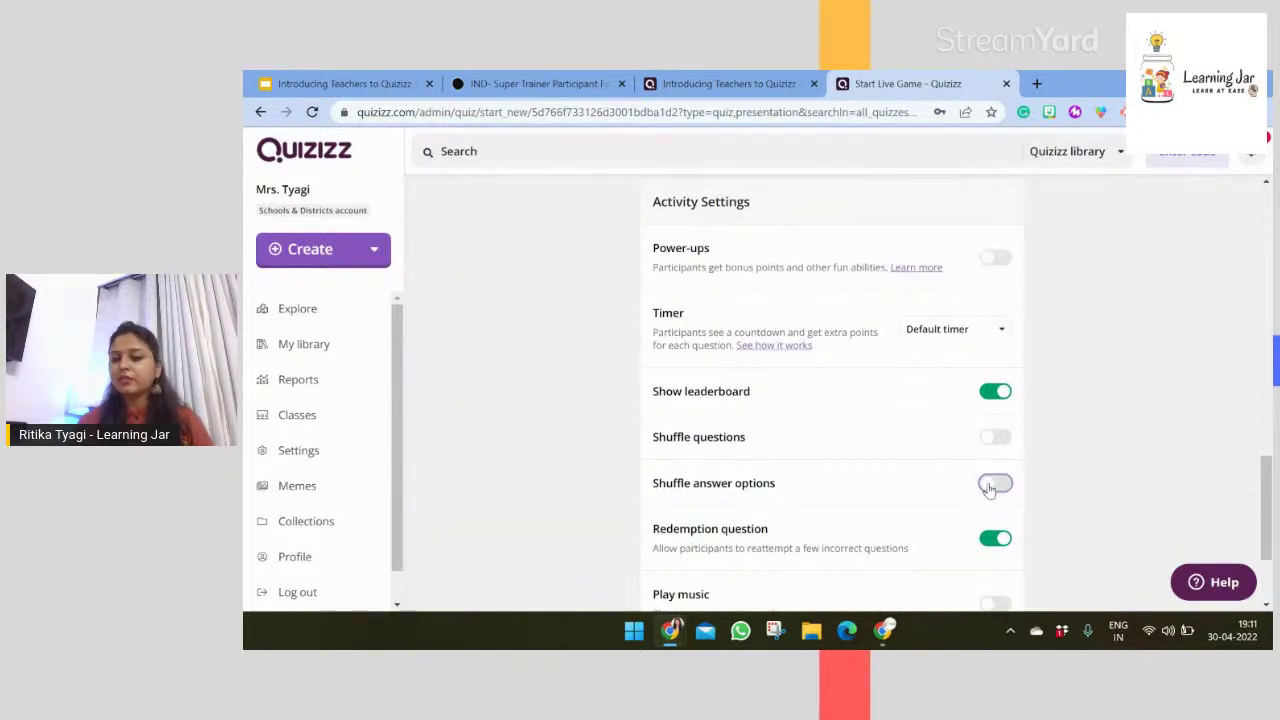
- Try switching Show leaderboard off and back on, and view the available Timer options without changing the selection
{"action": "left_click", "coordinate": [991, 399]}
{"action": "left_click", "coordinate": [998, 398]}
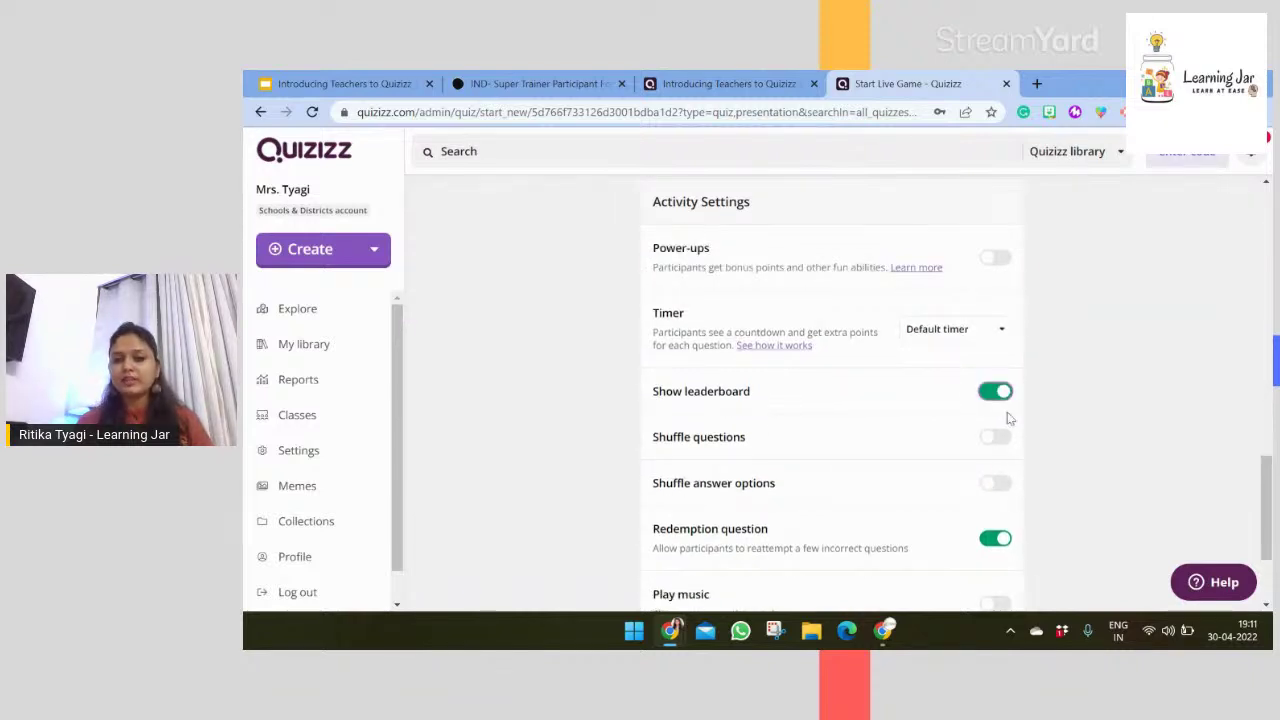
{"action": "left_click_drag", "start_coordinate": [1261, 512], "coordinate": [1268, 488]}
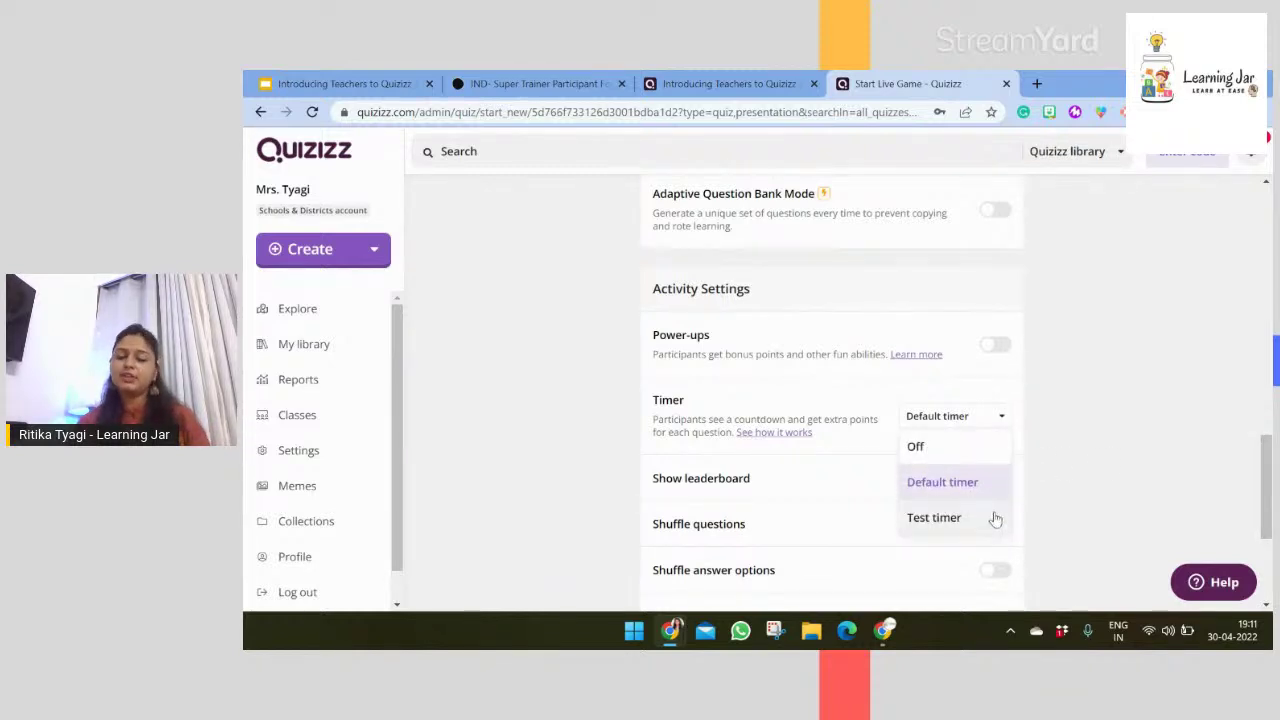
{"action": "left_click", "coordinate": [1062, 470]}
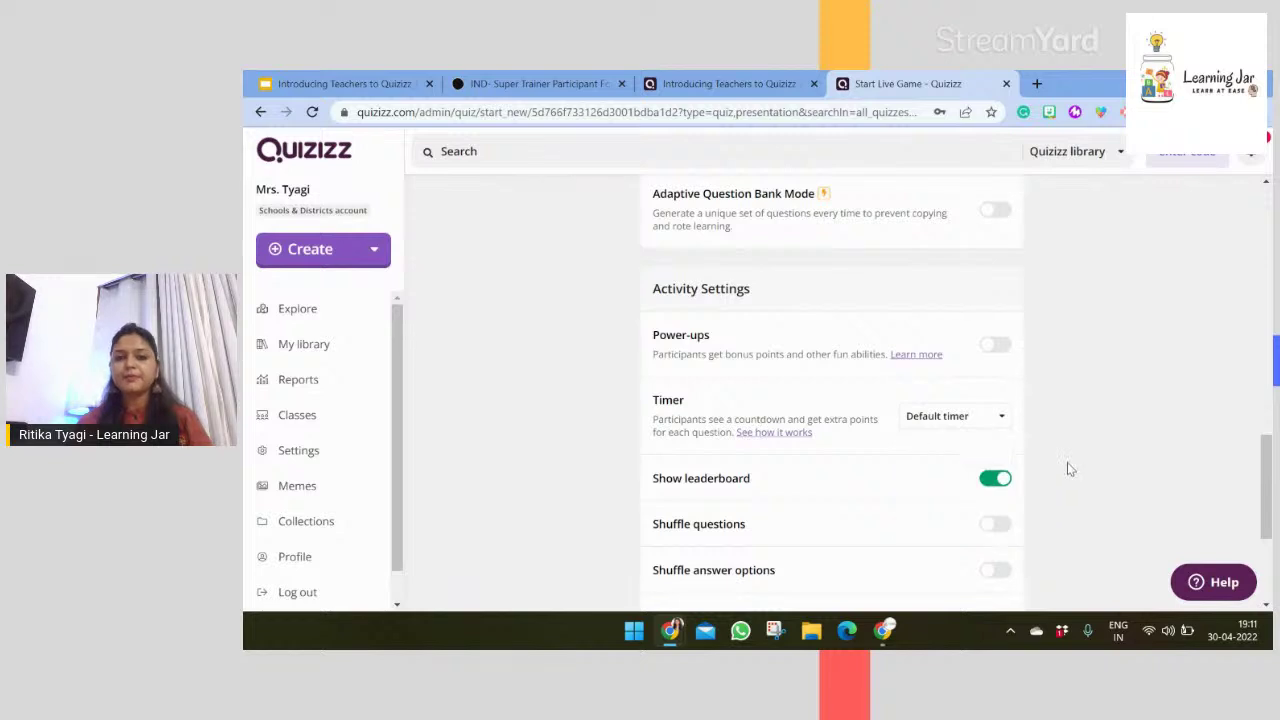
- Try limiting Participant attempts to 1 in the general settings, and restore it to Unlimited
{"action": "left_click_drag", "start_coordinate": [1260, 490], "coordinate": [1268, 465]}
{"action": "left_click", "coordinate": [1109, 480]}
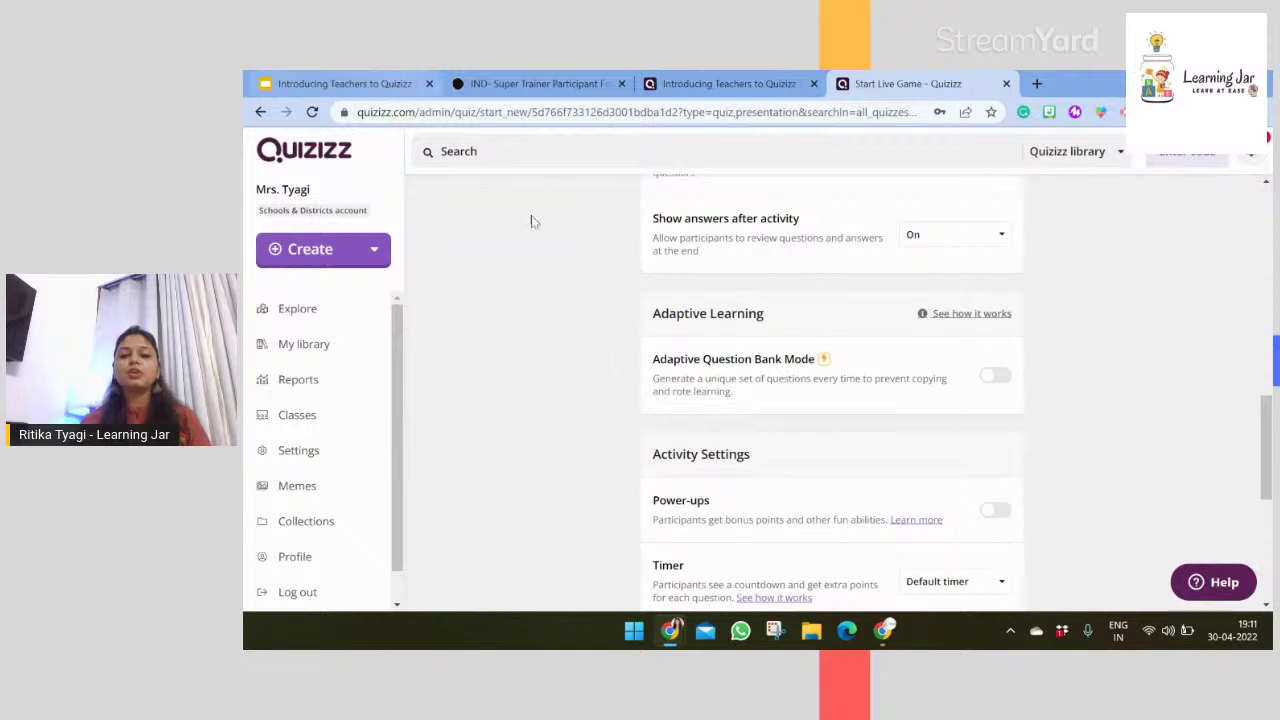
{"action": "mouse_move", "coordinate": [670, 630]}
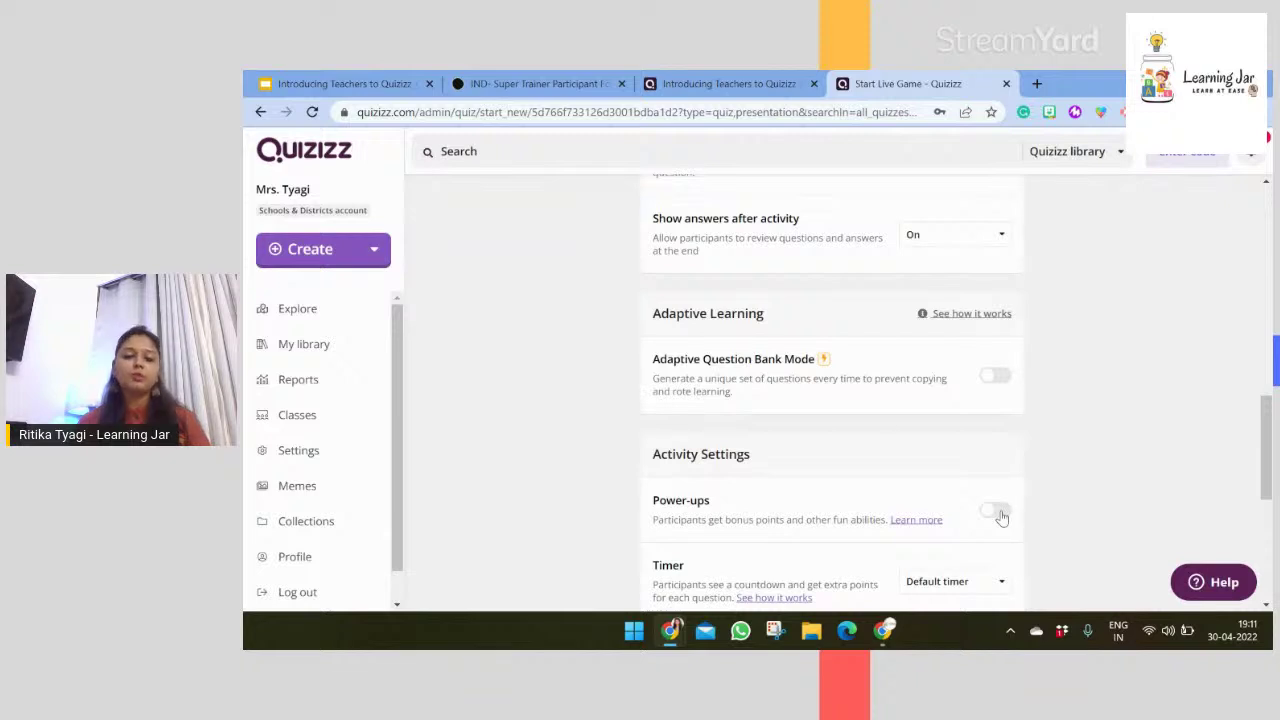
{"action": "scroll", "coordinate": [1077, 520], "scroll_direction": "up", "scroll_amount": 3}
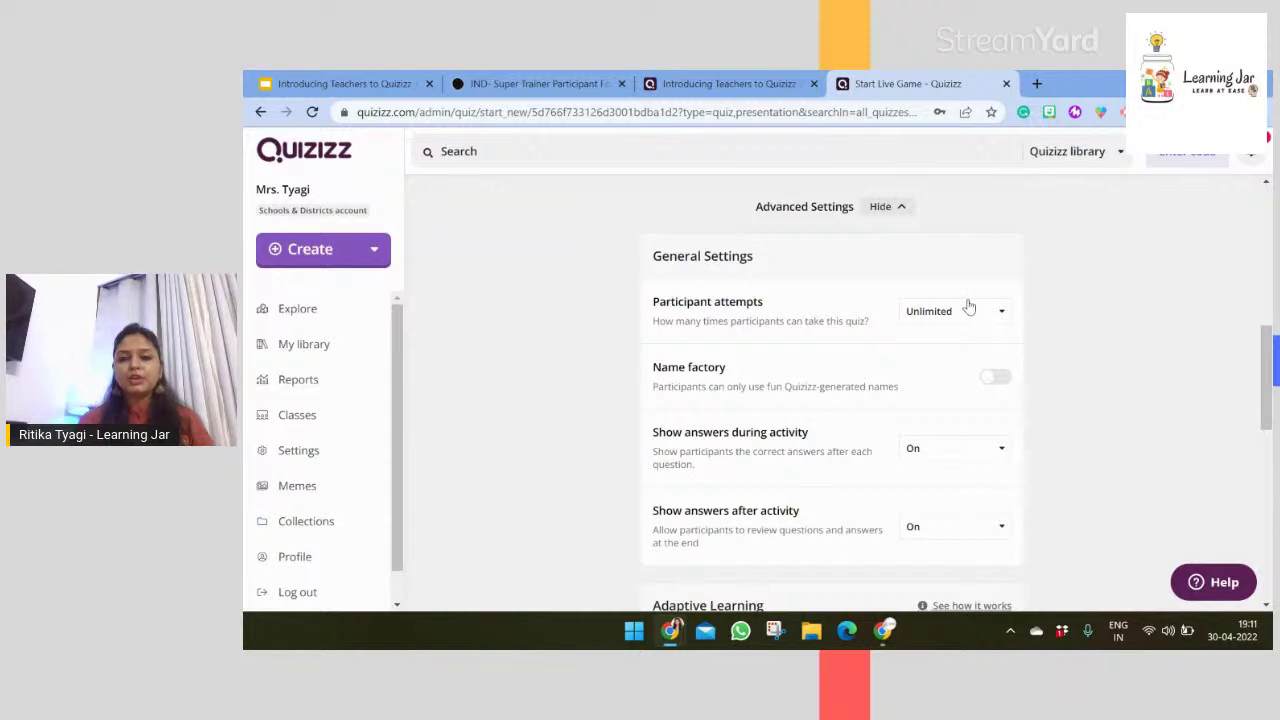
{"action": "left_click", "coordinate": [981, 320]}
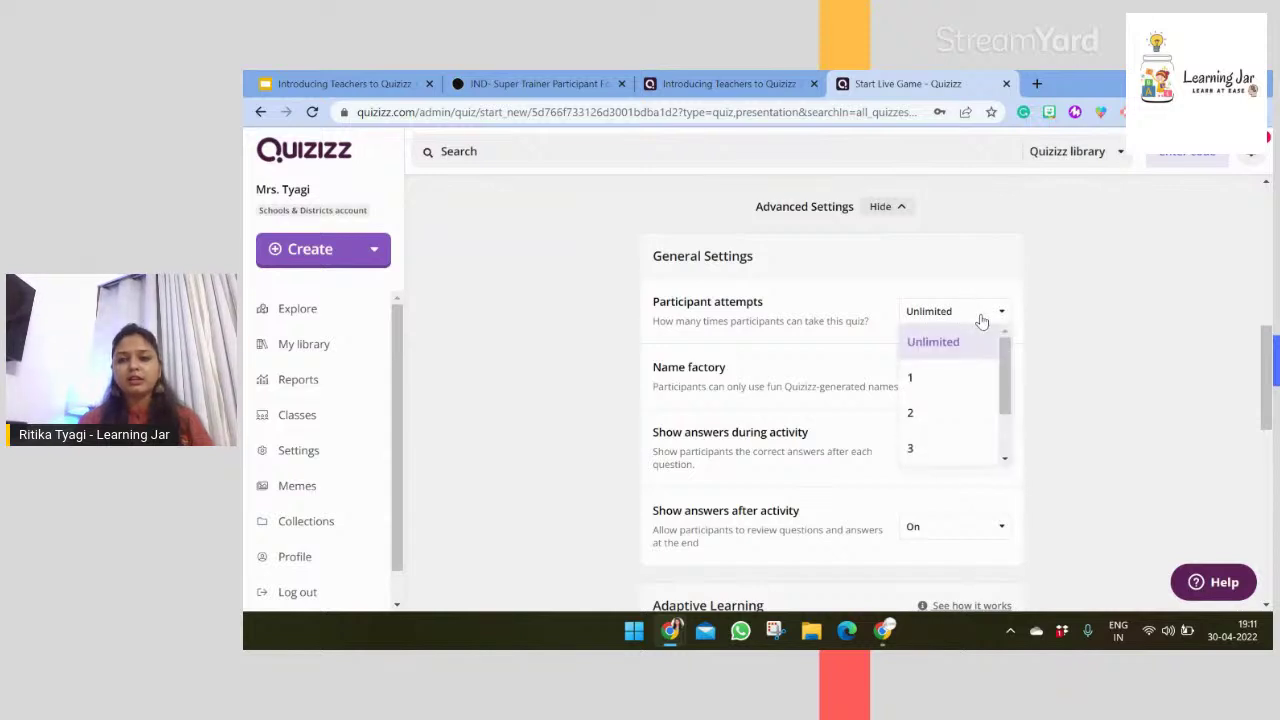
{"action": "left_click", "coordinate": [987, 380]}
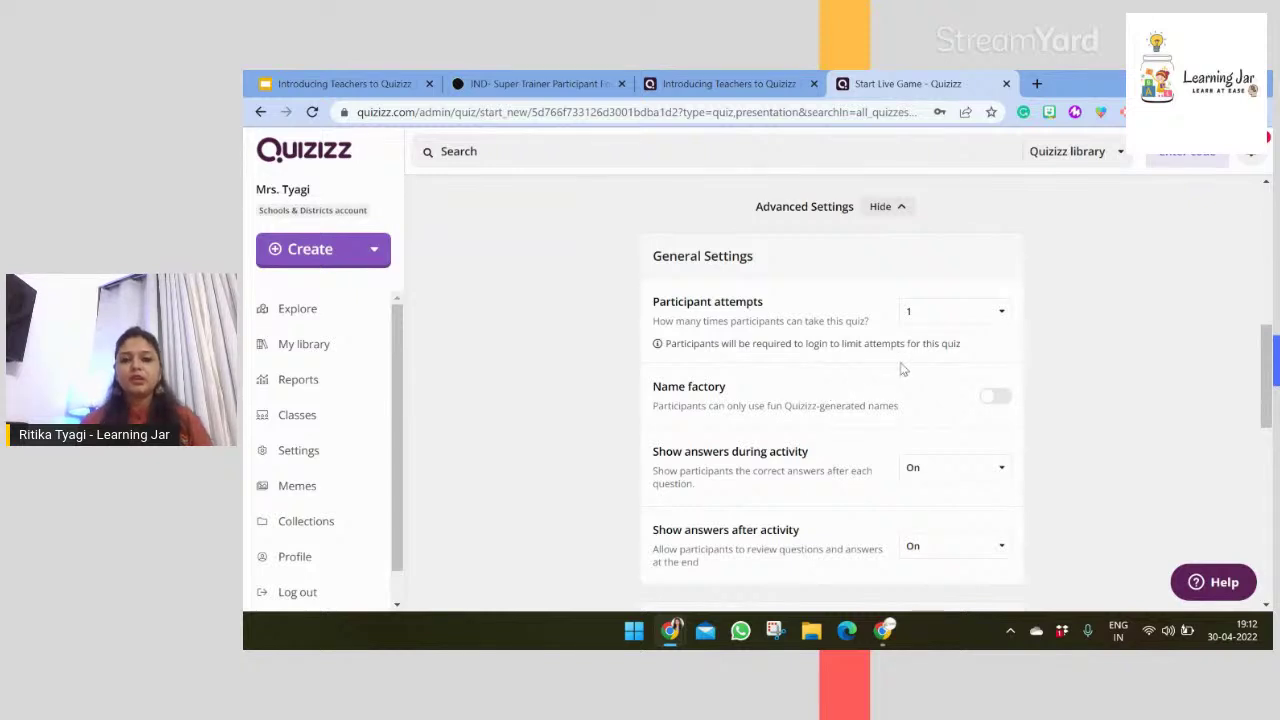
{"action": "left_click", "coordinate": [955, 316]}
{"action": "left_click", "coordinate": [944, 345]}
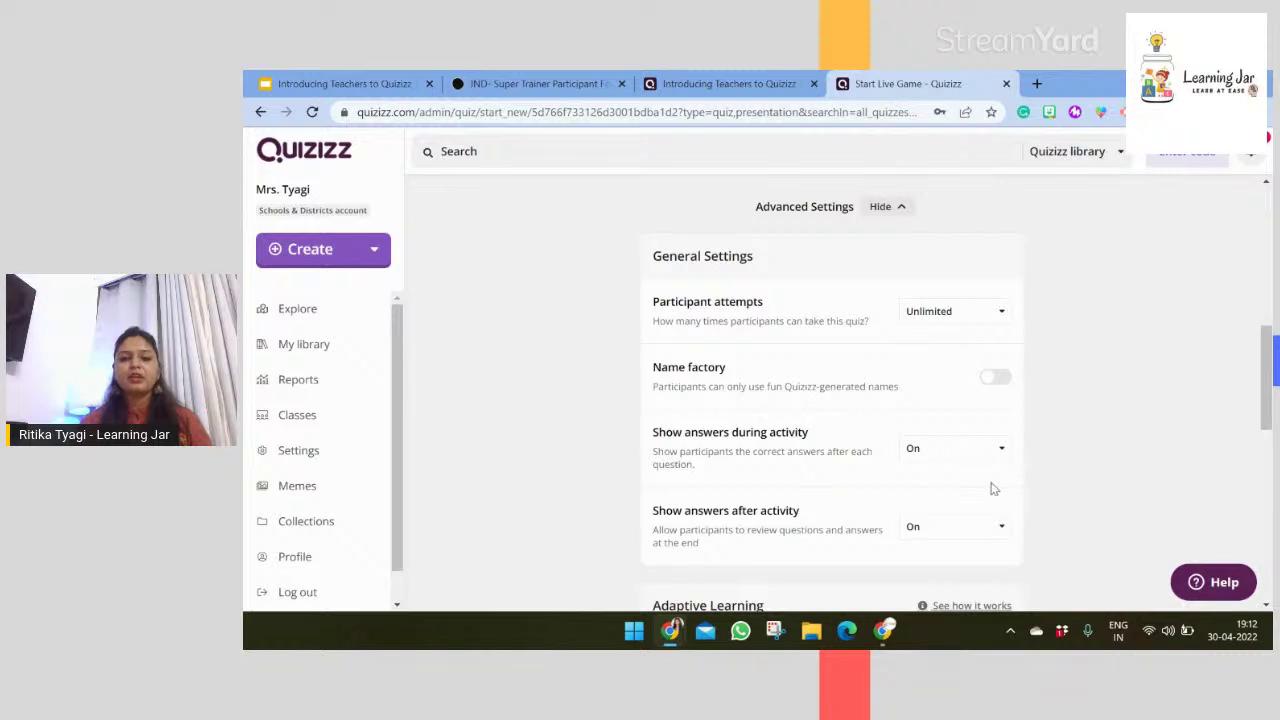
- Continue with the Classic mode to open the live waiting room for the Adjectives quiz
{"action": "scroll", "coordinate": [720, 380], "scroll_direction": "down", "scroll_amount": 1}
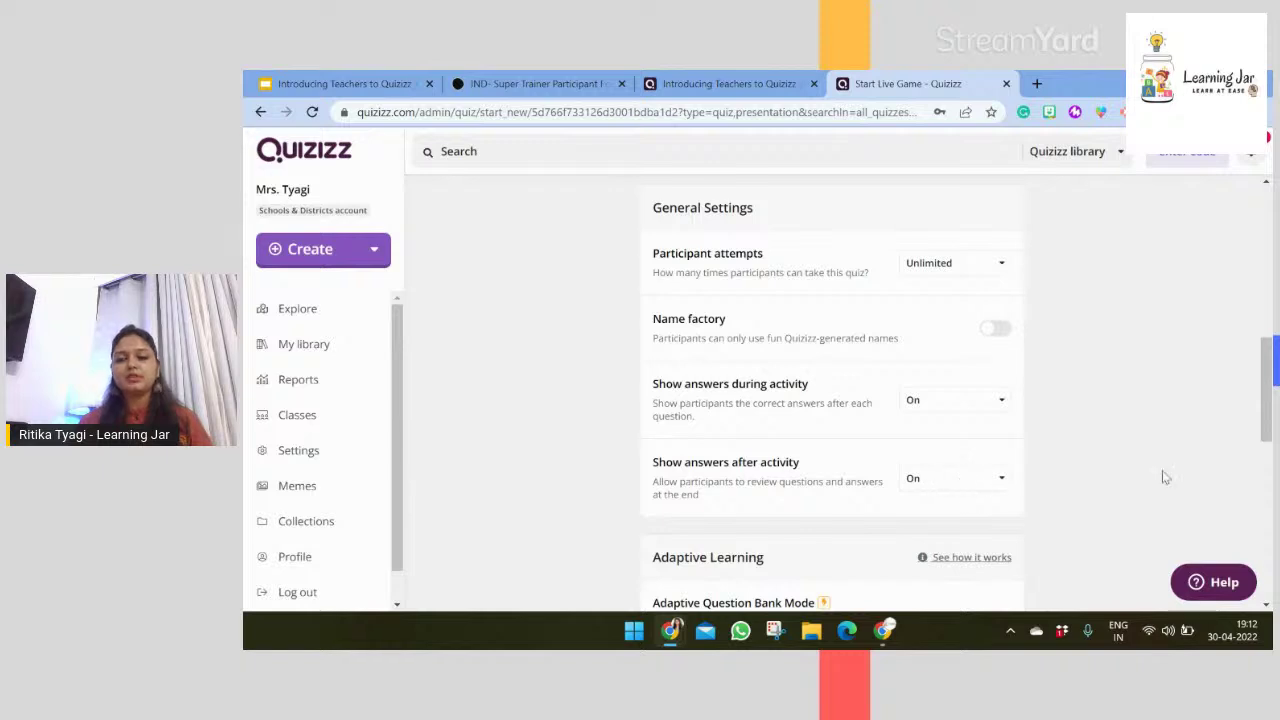
{"action": "left_click_drag", "start_coordinate": [1264, 434], "coordinate": [1266, 288]}
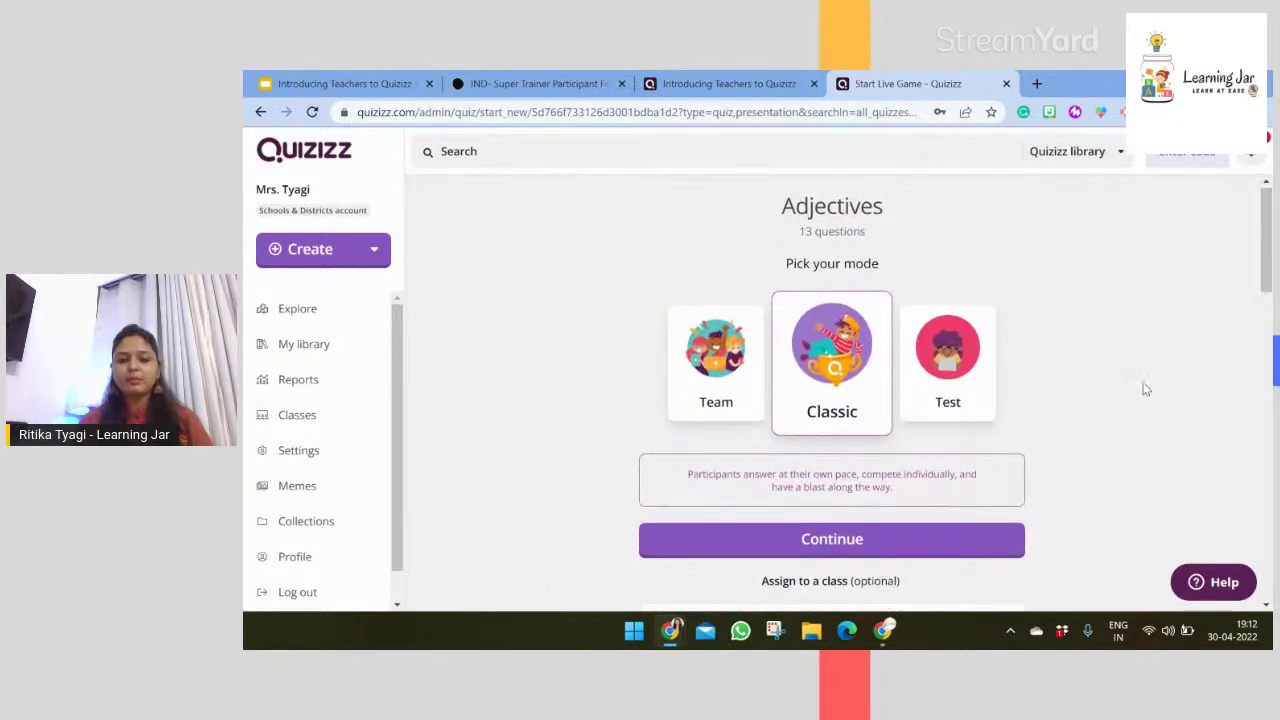
{"action": "left_click", "coordinate": [870, 545]}
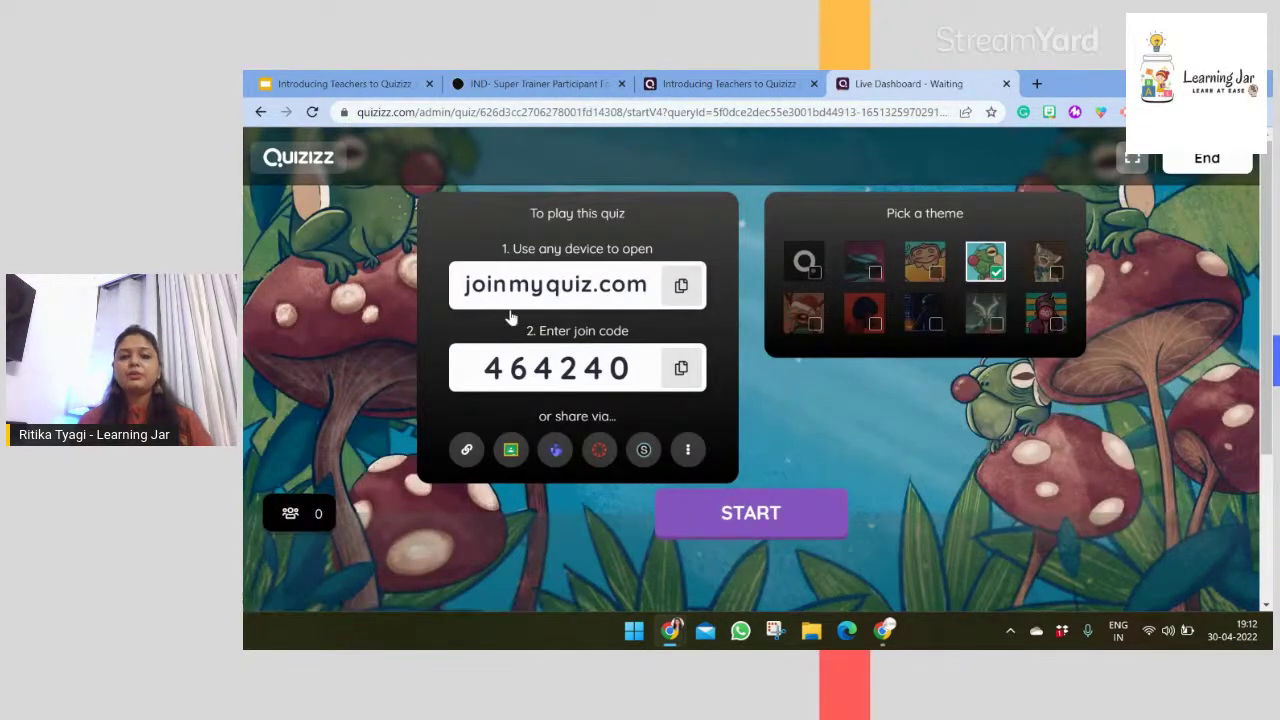
- Try several session themes and choose the pixel-art night city theme for the waiting room
{"action": "left_click", "coordinate": [866, 266]}
{"action": "left_click", "coordinate": [930, 272]}
{"action": "left_click", "coordinate": [987, 263]}
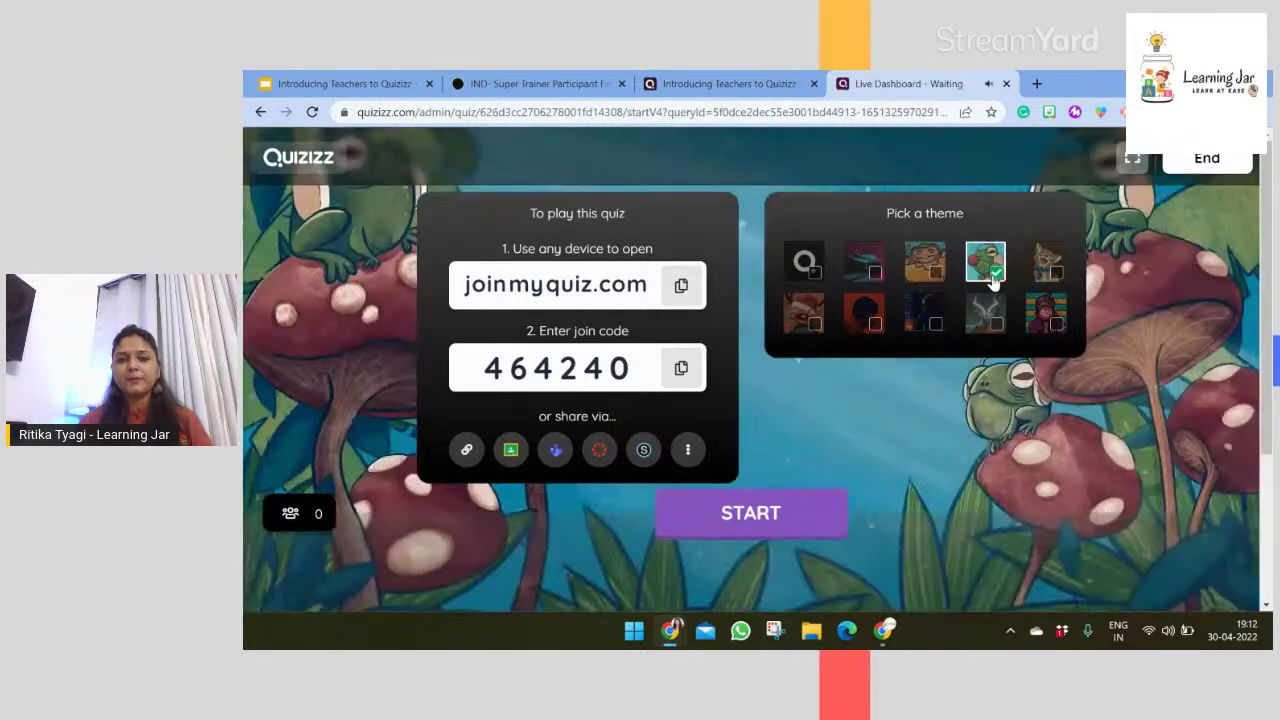
{"action": "left_click", "coordinate": [985, 314]}
{"action": "left_click", "coordinate": [925, 315]}
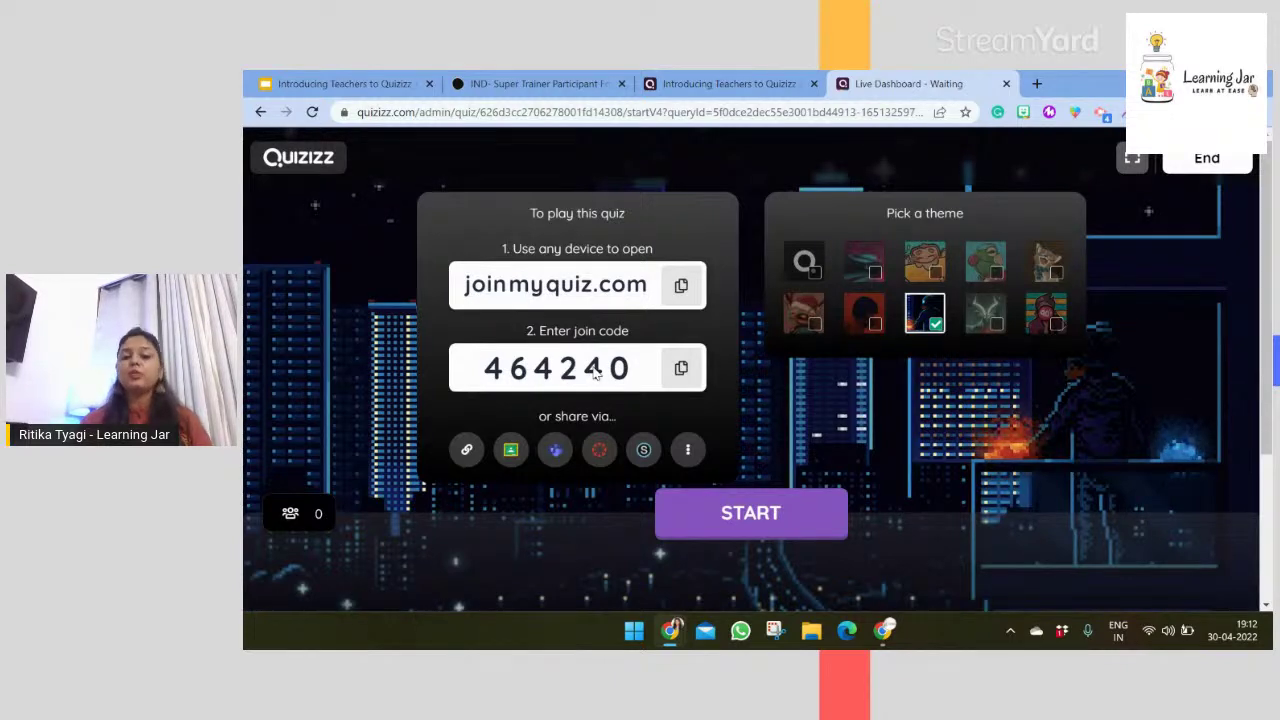
- Open the sharing options for the live session, copy the join link and close the dialog
{"action": "left_click", "coordinate": [599, 446]}
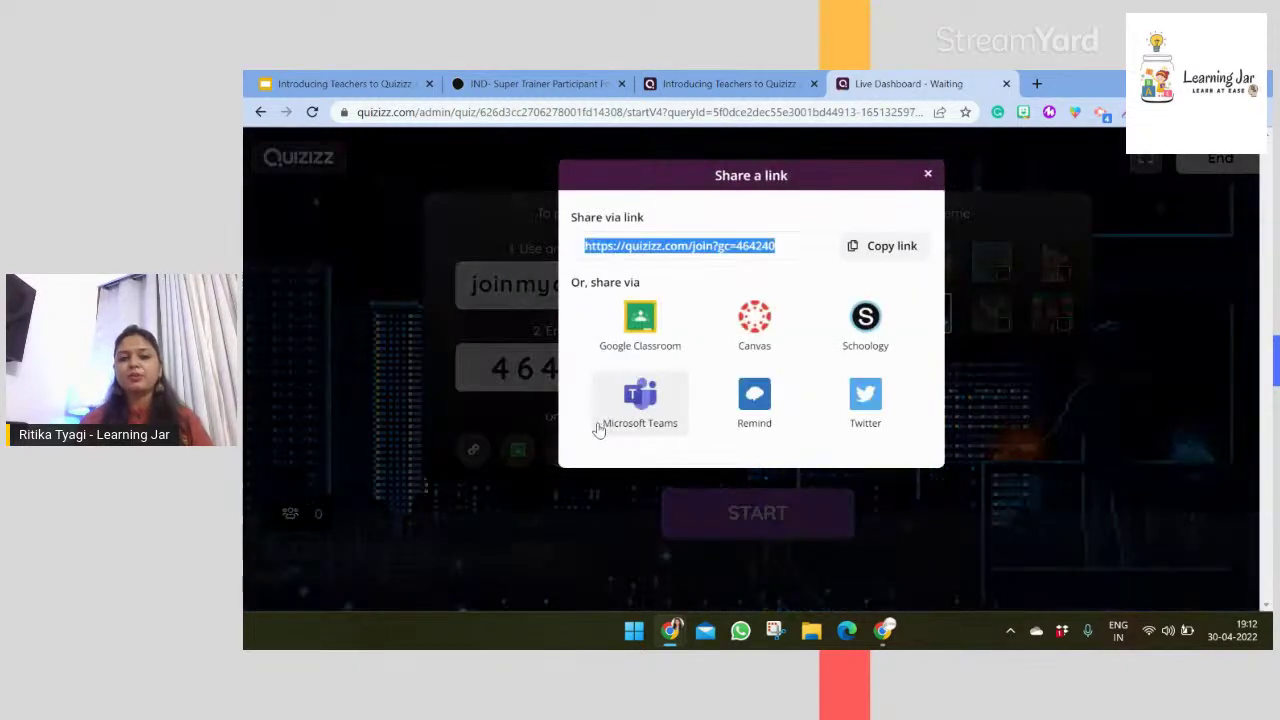
{"action": "left_click", "coordinate": [912, 246]}
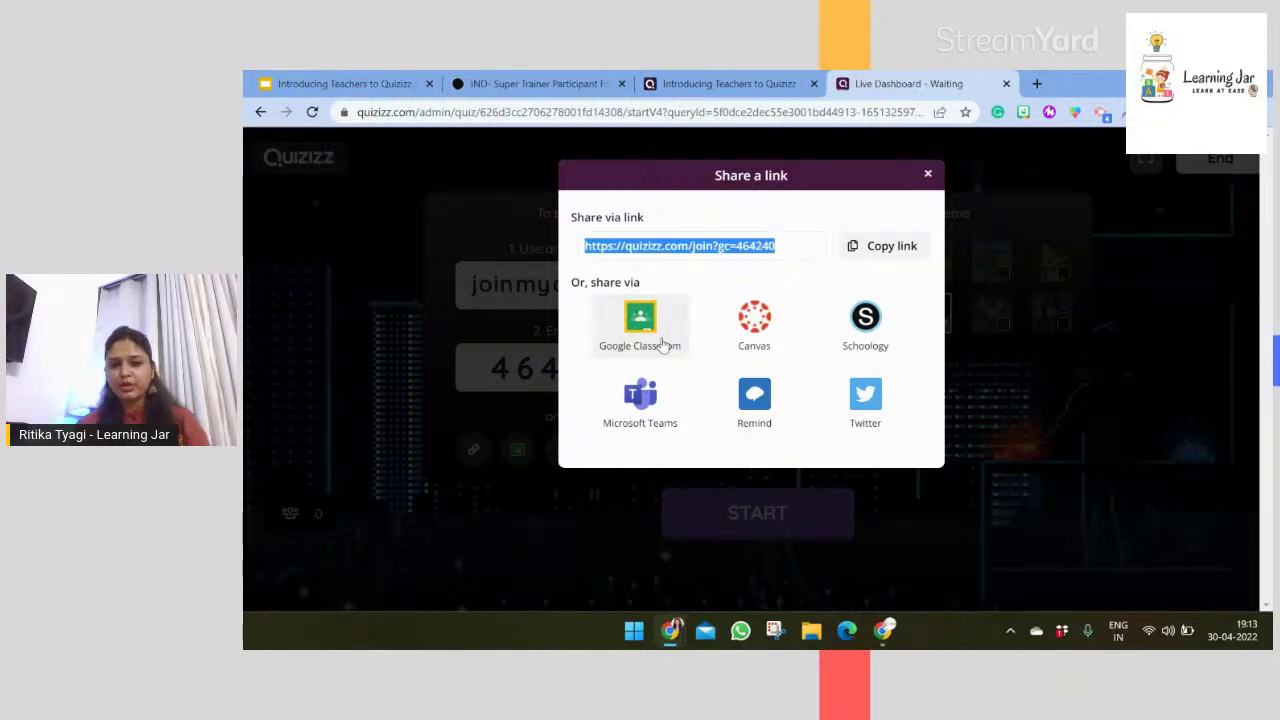
{"action": "left_click", "coordinate": [928, 175]}
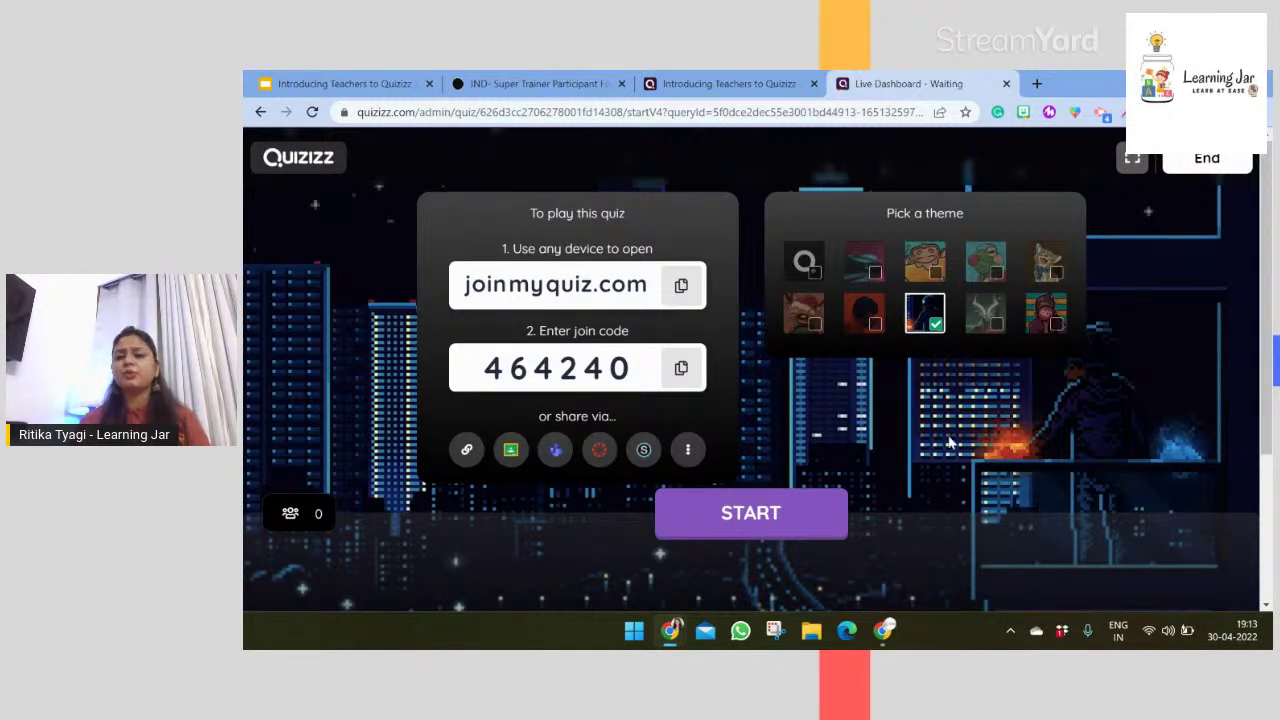
- Close the live session and open the Quizizz teacher dashboard in a new browser tab
{"action": "left_click", "coordinate": [1006, 83]}
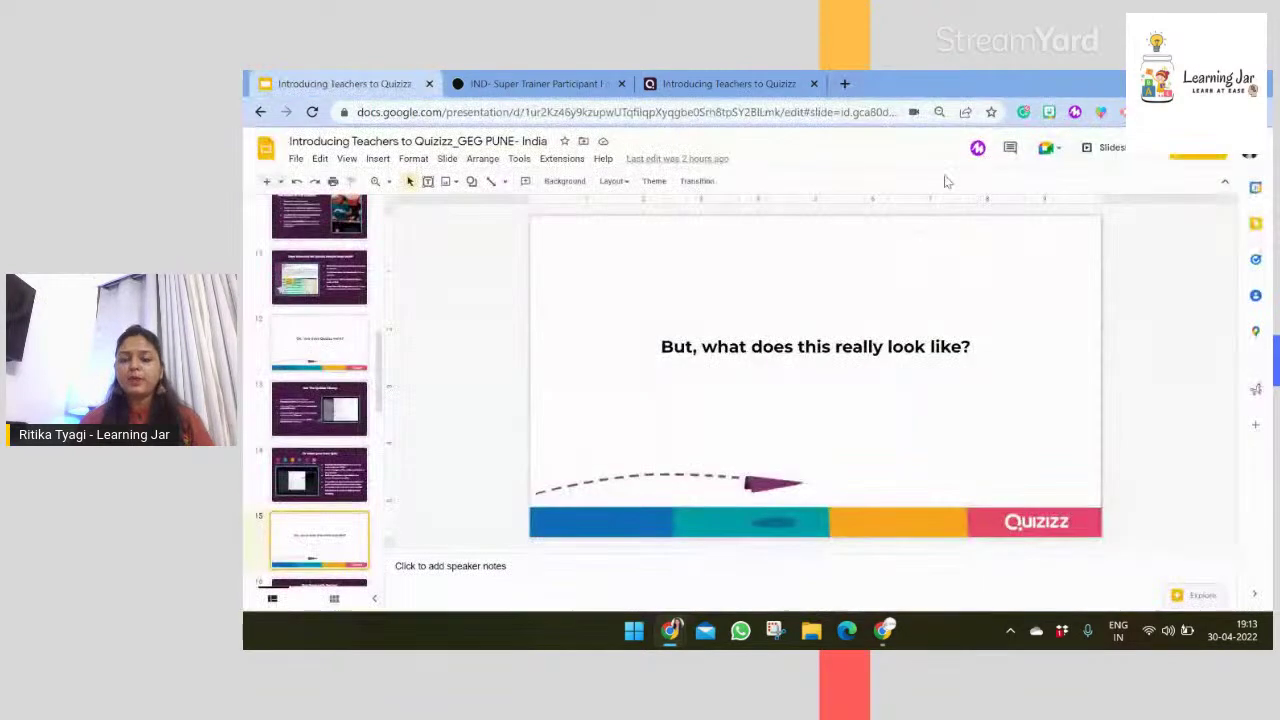
{"action": "left_click", "coordinate": [729, 83]}
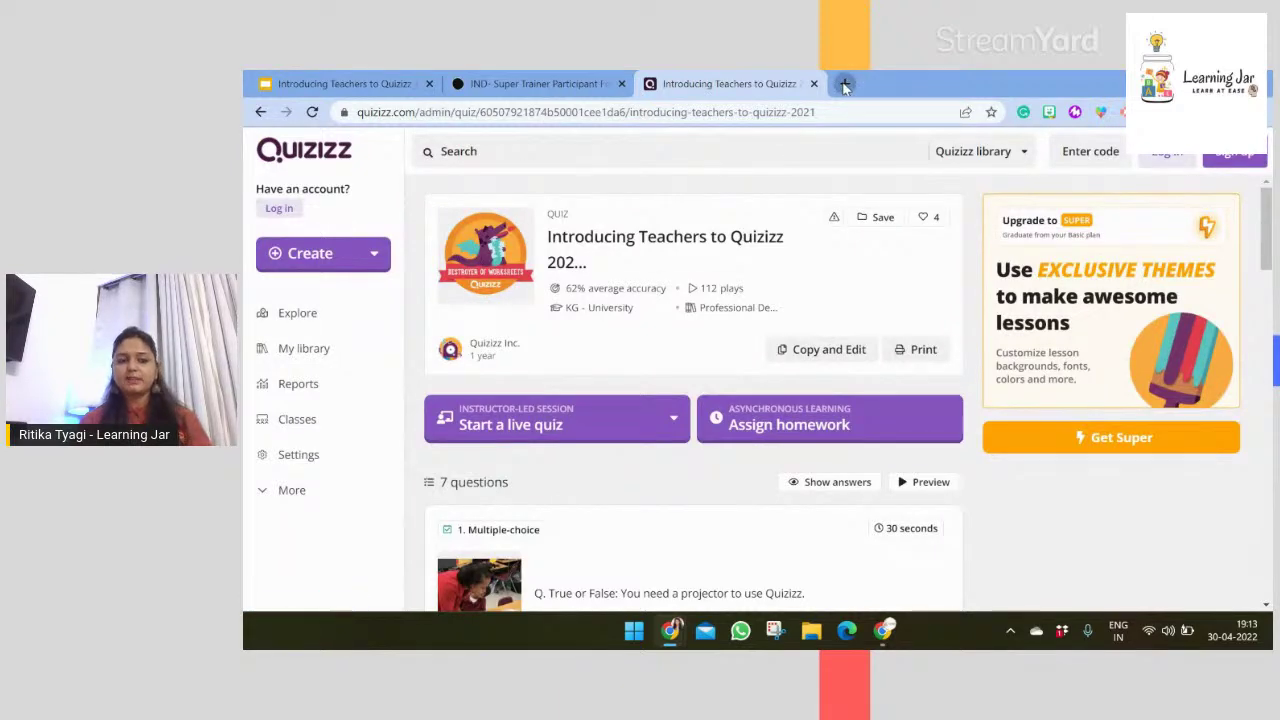
{"action": "left_click", "coordinate": [845, 85]}
{"action": "type", "text": "quizizz"}
{"action": "key", "text": "Return"}
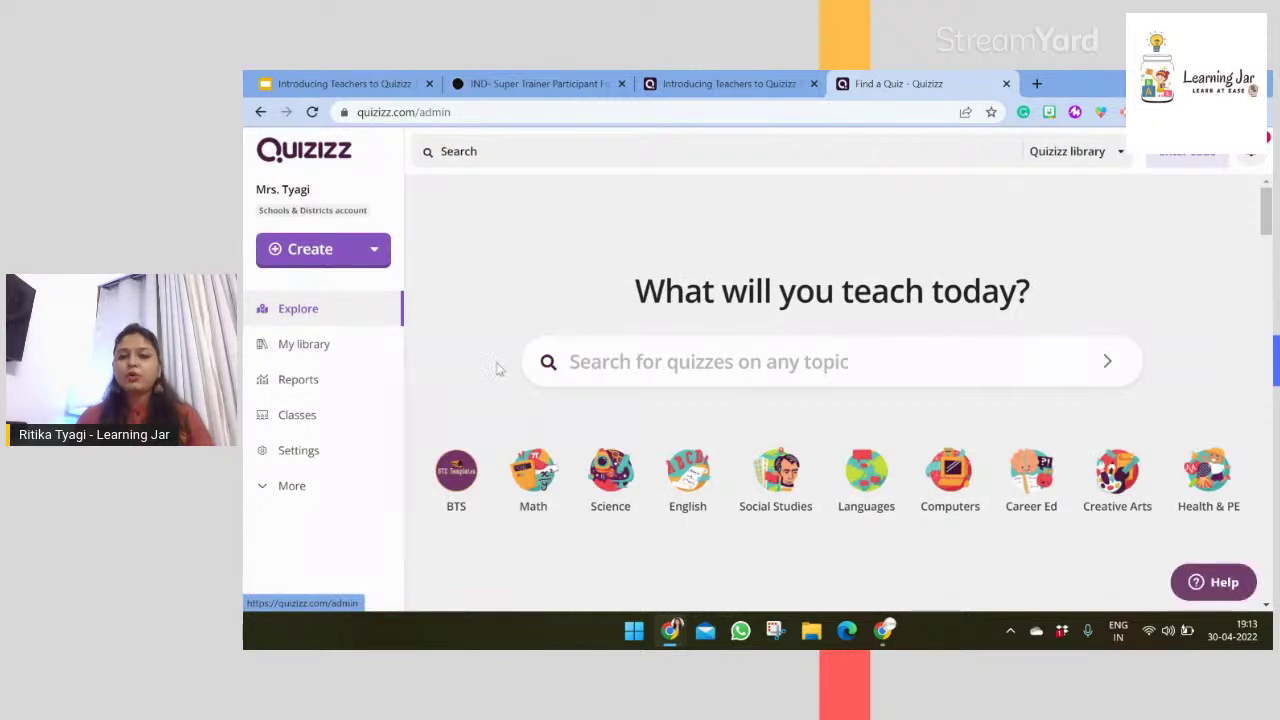
- Search the Quizizz library for "adjectives" and show only the lessons
{"action": "left_click", "coordinate": [548, 162]}
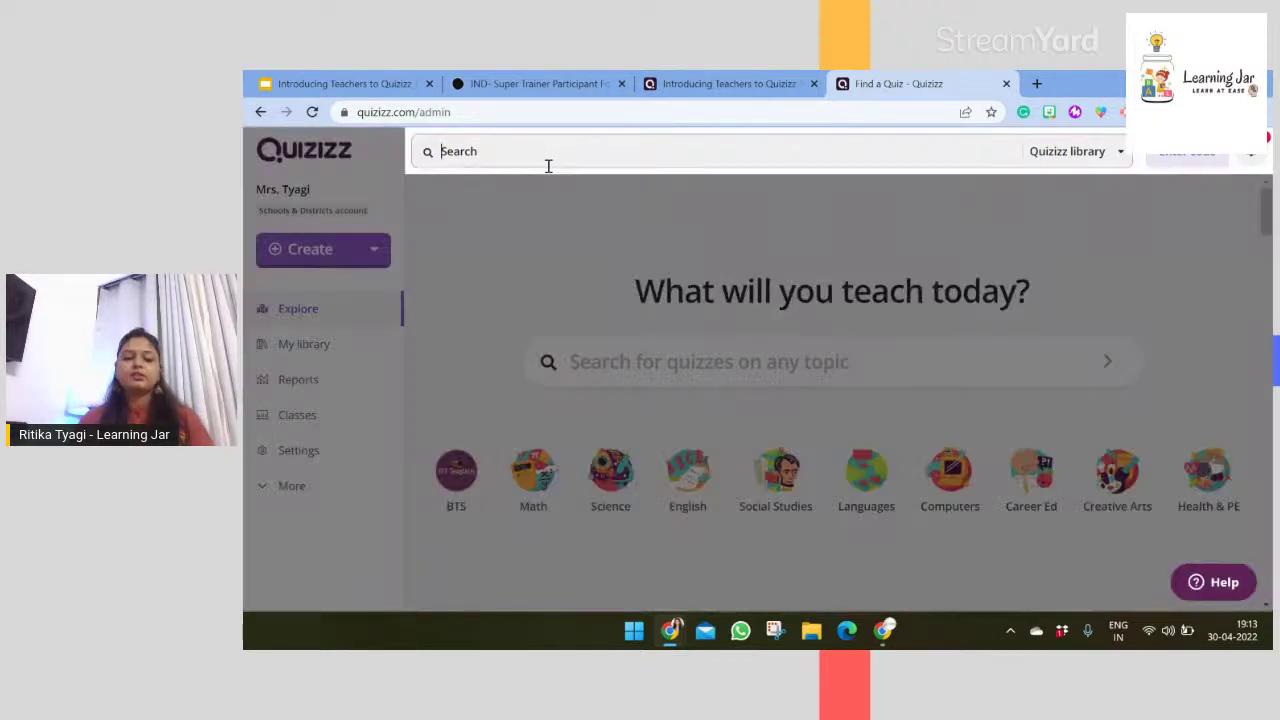
{"action": "type", "text": "adjectives"}
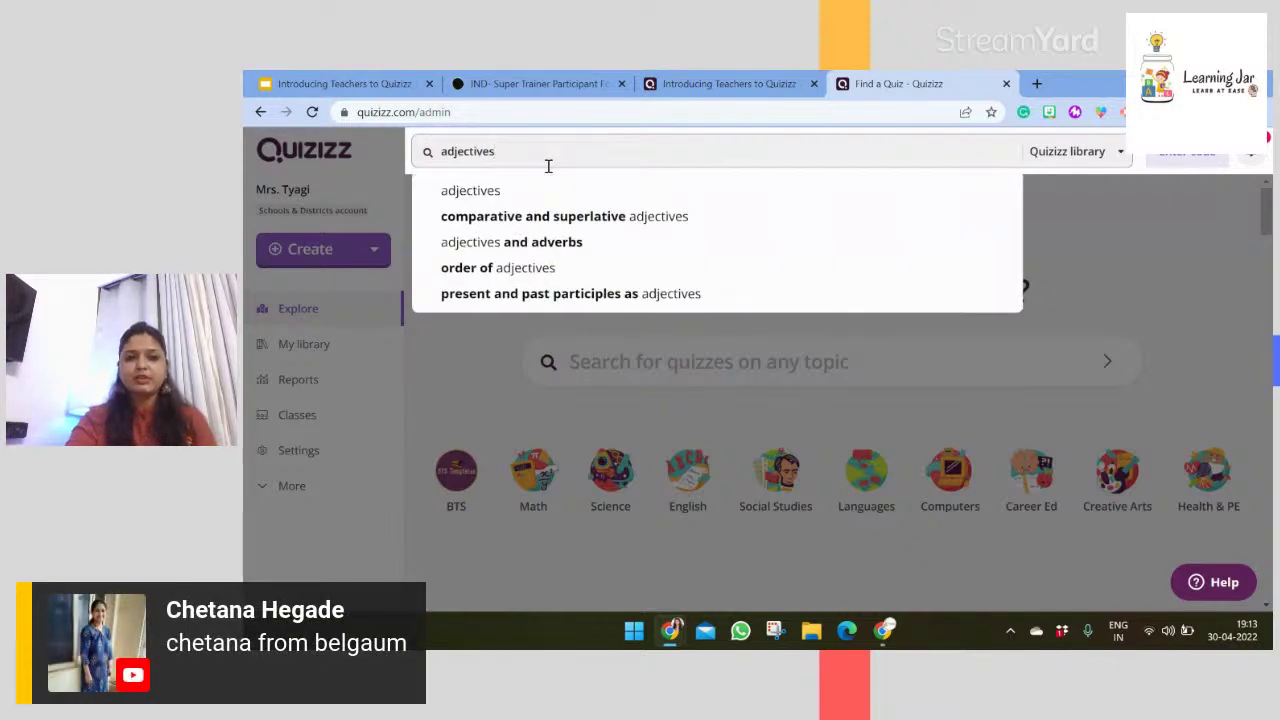
{"action": "key", "text": "Return"}
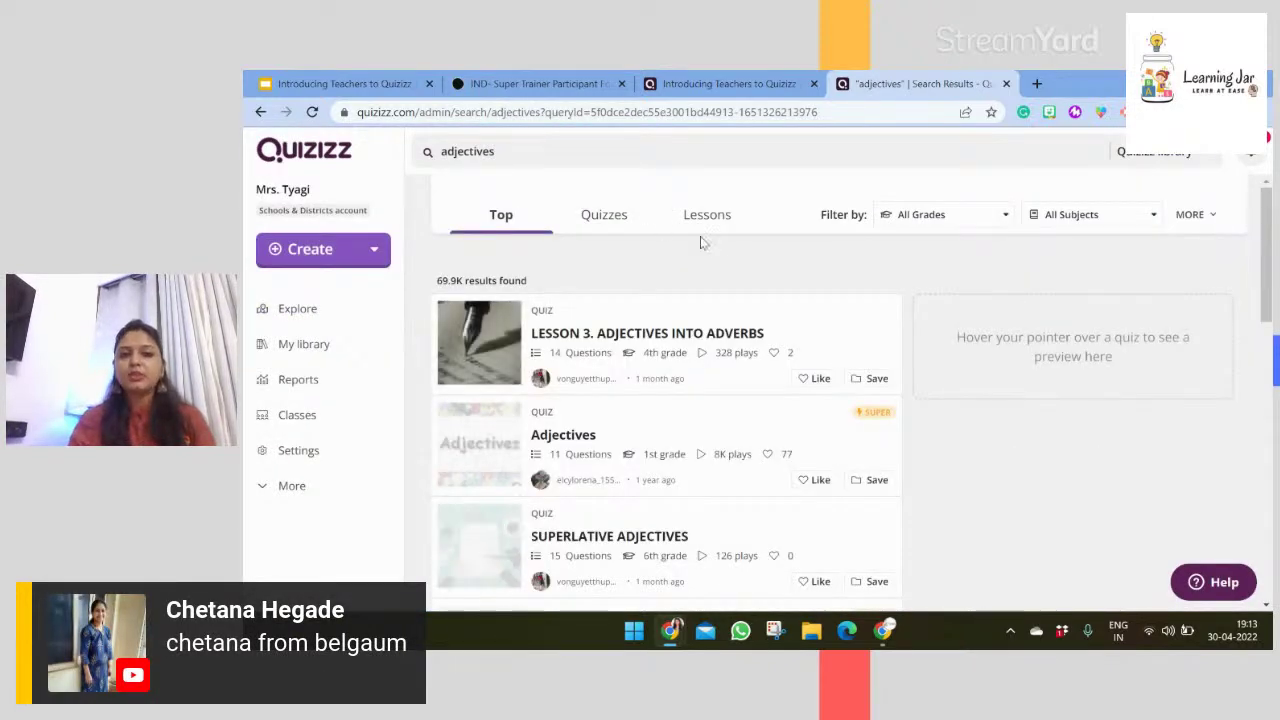
{"action": "left_click", "coordinate": [704, 216]}
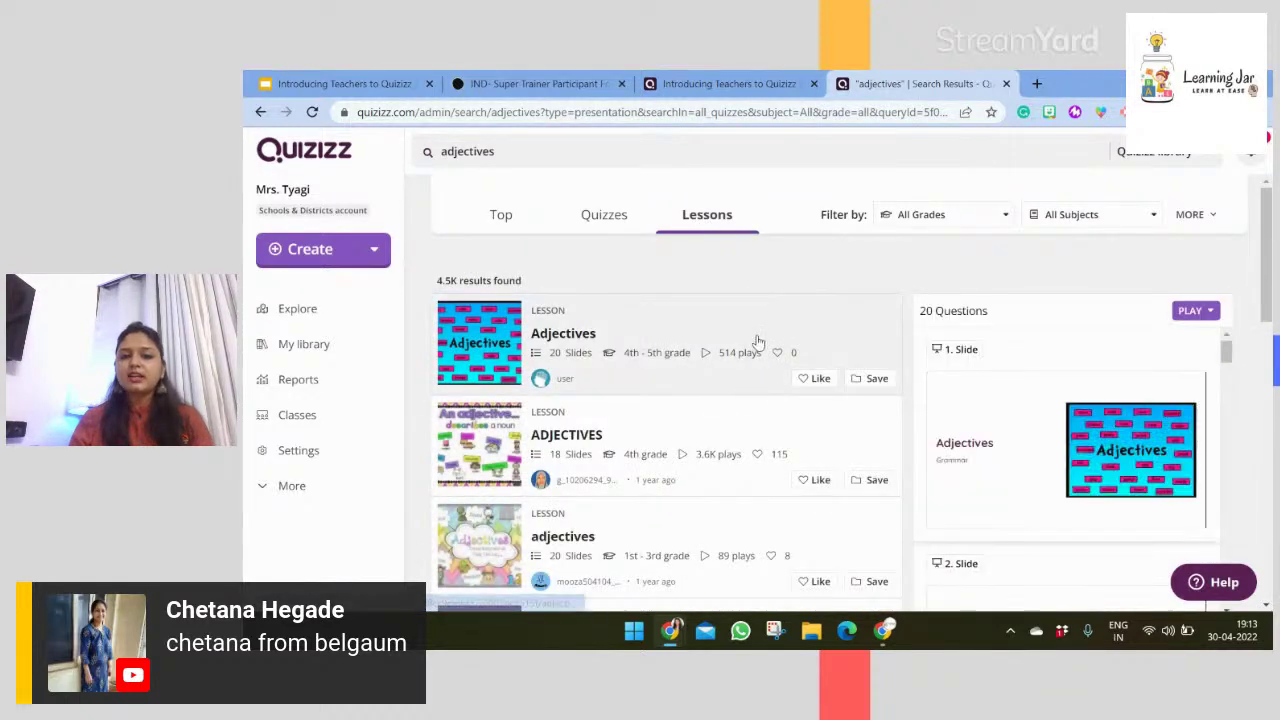
- Open the 15-slide ADJECTIVES lesson for 1st grade from the results and review its slides and questions
{"action": "mouse_move", "coordinate": [770, 443]}
{"action": "scroll", "coordinate": [829, 398], "scroll_direction": "down", "scroll_amount": 3}
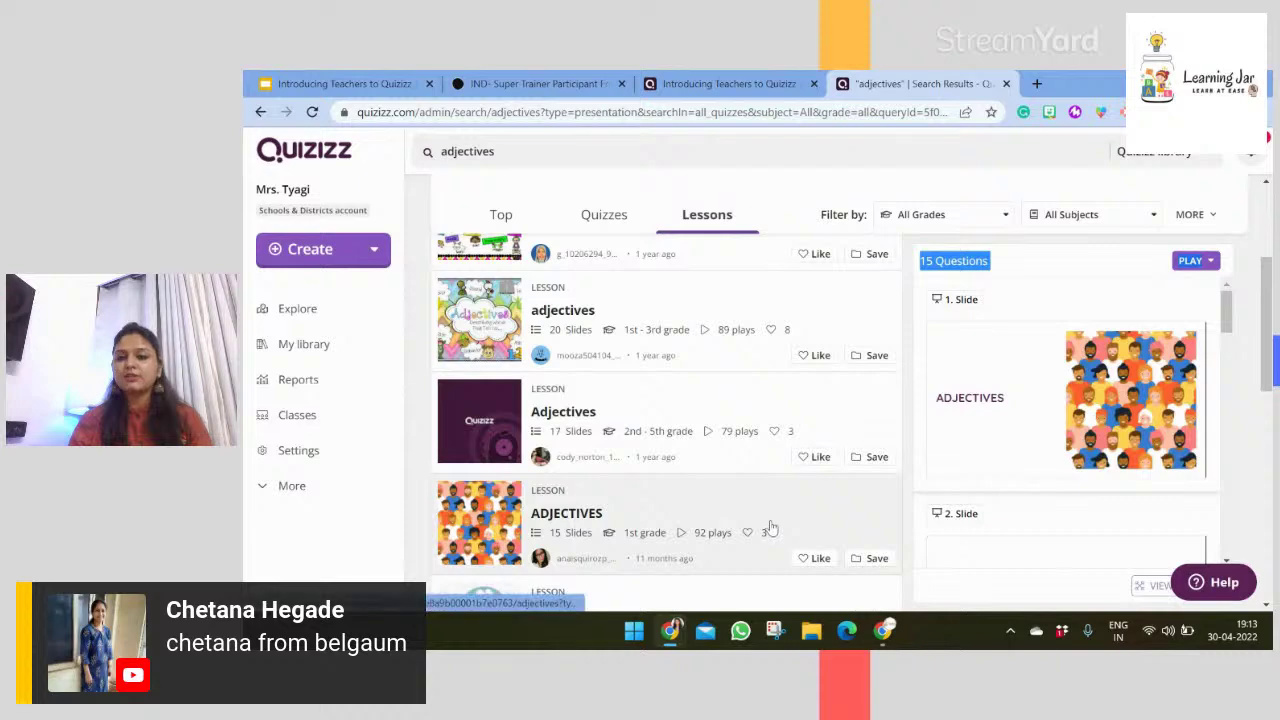
{"action": "left_click", "coordinate": [789, 526]}
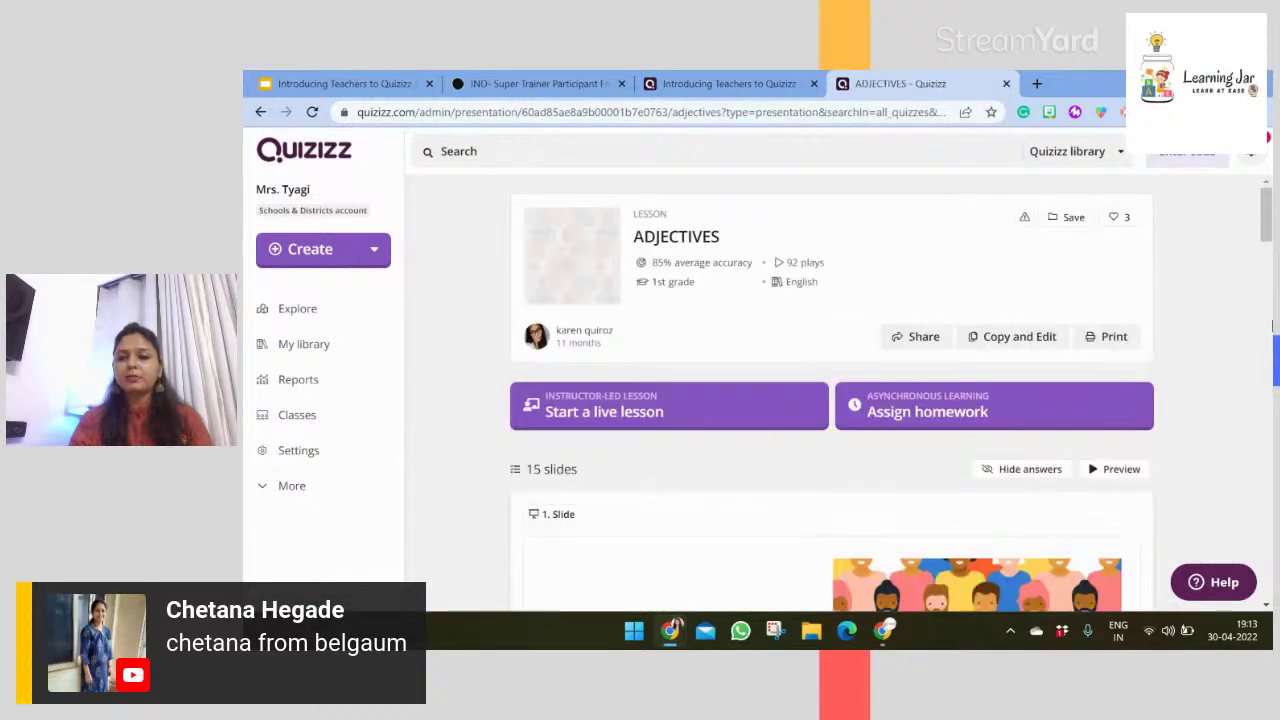
{"action": "left_click_drag", "start_coordinate": [1270, 228], "coordinate": [1270, 378]}
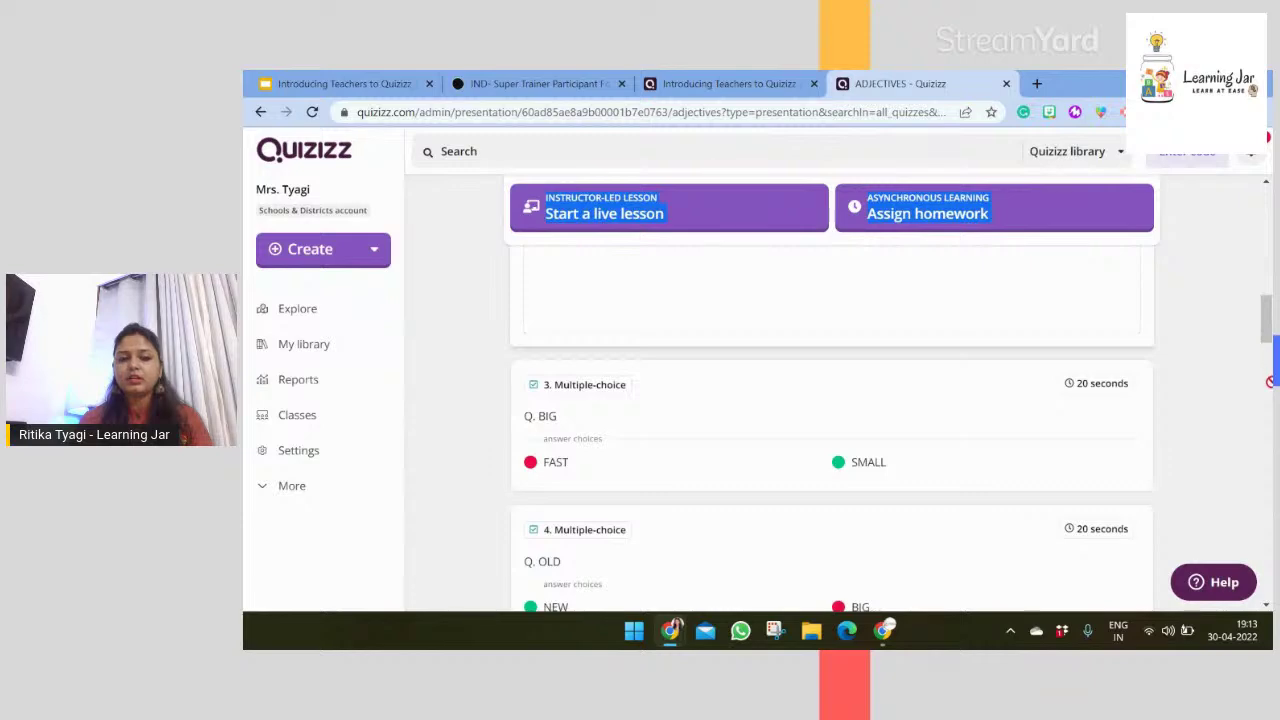
{"action": "left_click_drag", "start_coordinate": [1266, 325], "coordinate": [1268, 228]}
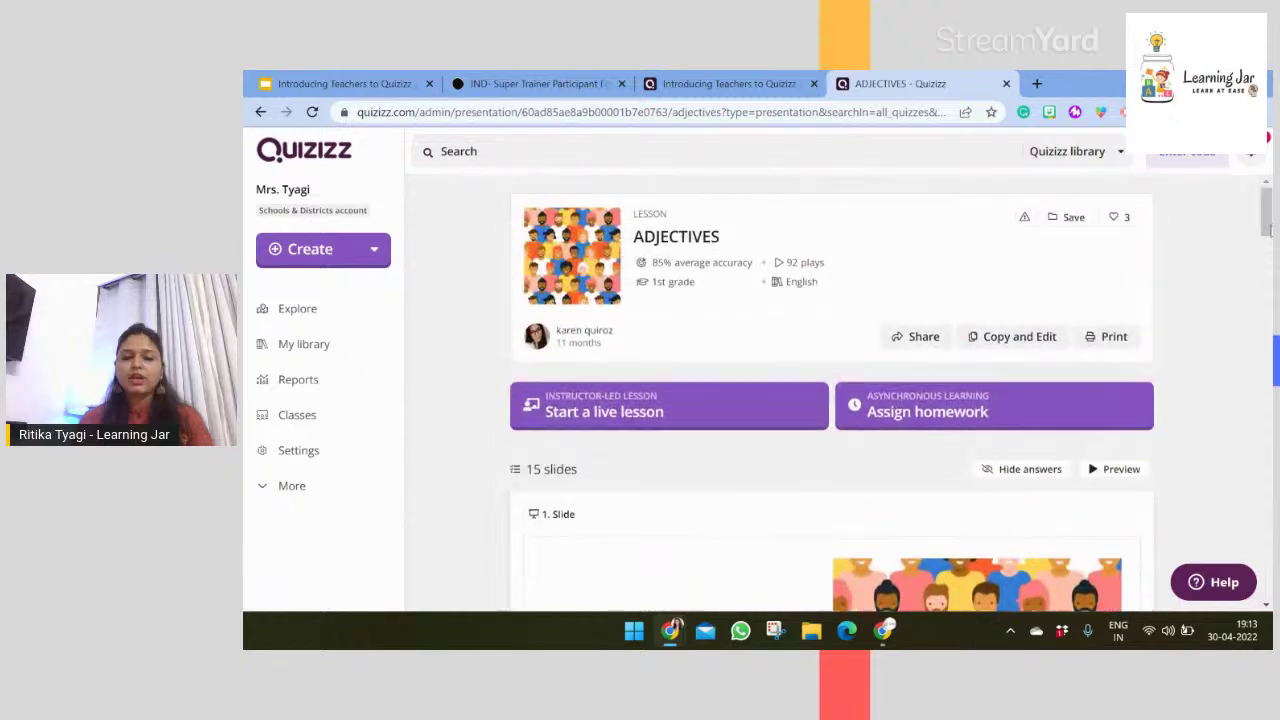
- Set up a live session of the ADJECTIVES lesson and look through its advanced settings
{"action": "left_click", "coordinate": [752, 418]}
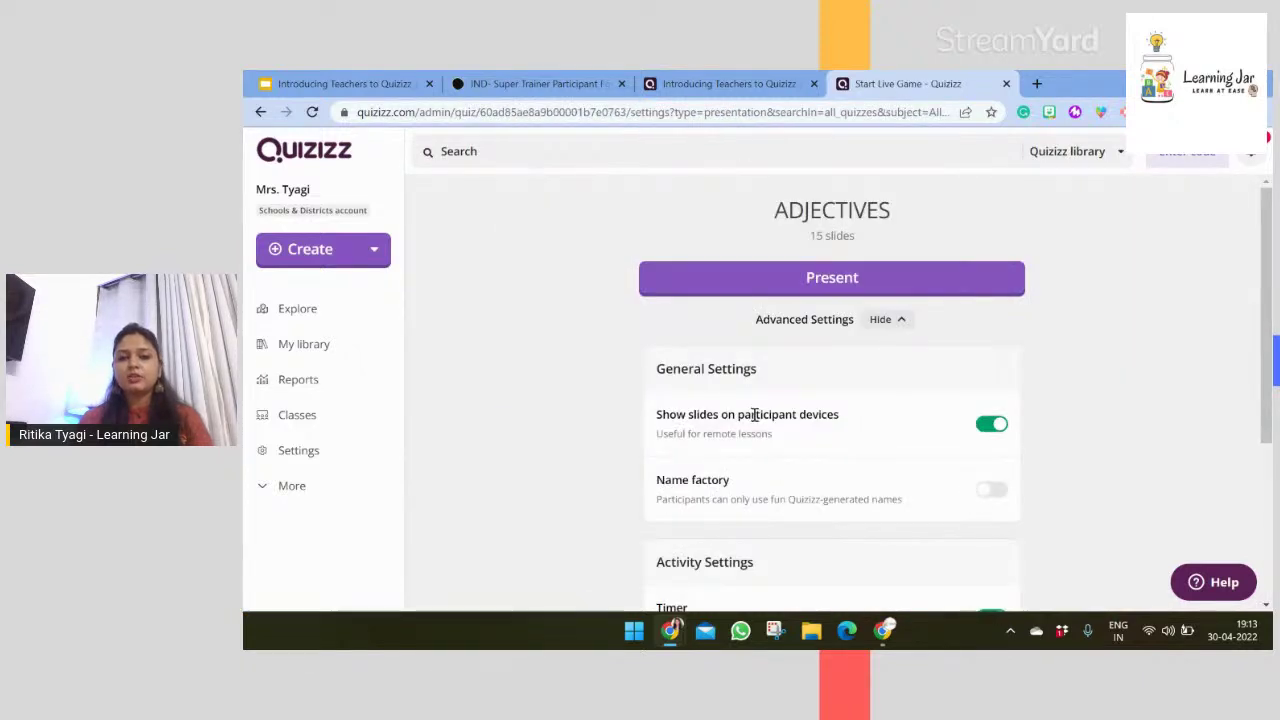
{"action": "left_click_drag", "start_coordinate": [652, 412], "coordinate": [1160, 471]}
{"action": "left_click", "coordinate": [1160, 437]}
{"action": "left_click_drag", "start_coordinate": [1271, 452], "coordinate": [1190, 318]}
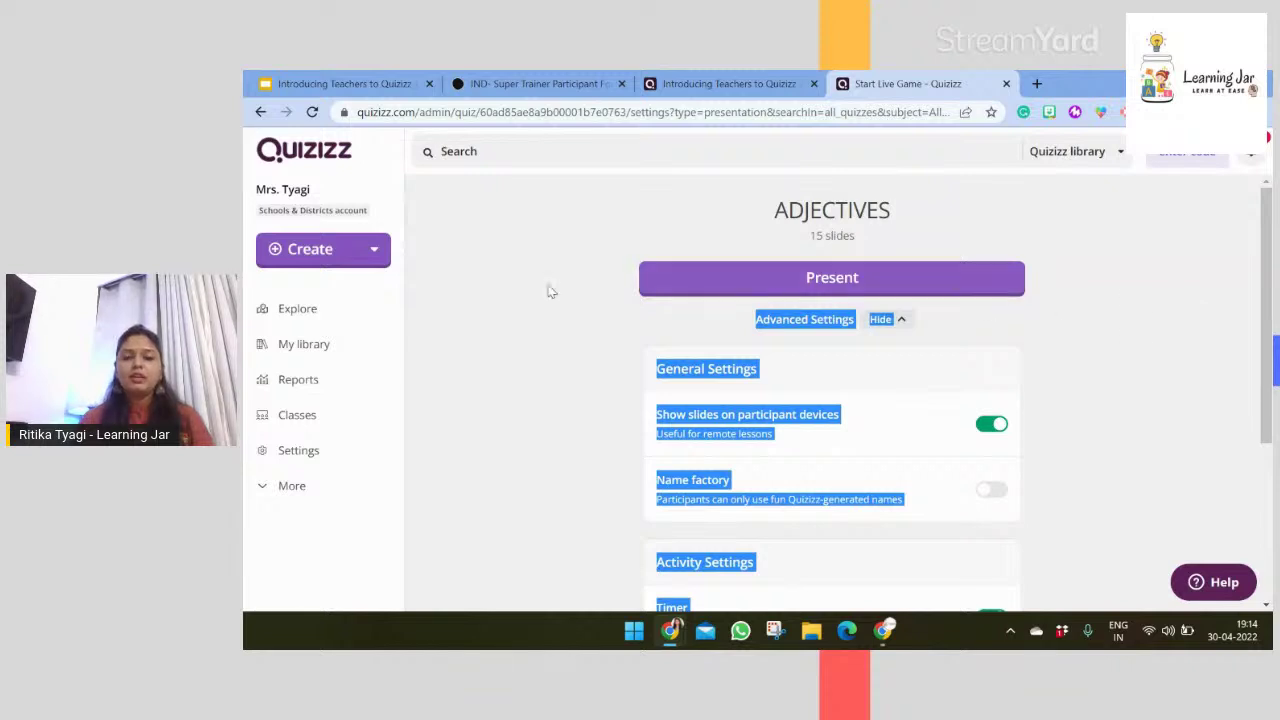
- Open My library and view the Created by me, Previously used, Liked by me and Shared with me content
{"action": "left_click", "coordinate": [320, 346]}
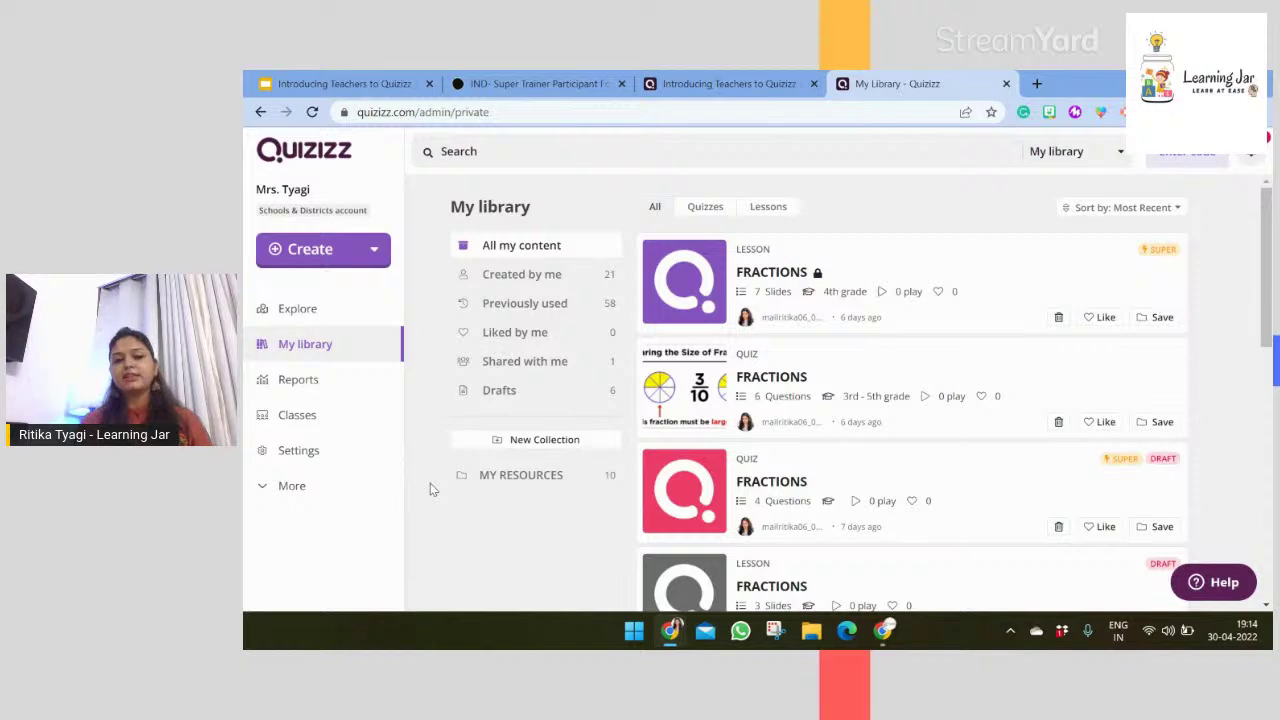
{"action": "left_click", "coordinate": [548, 276]}
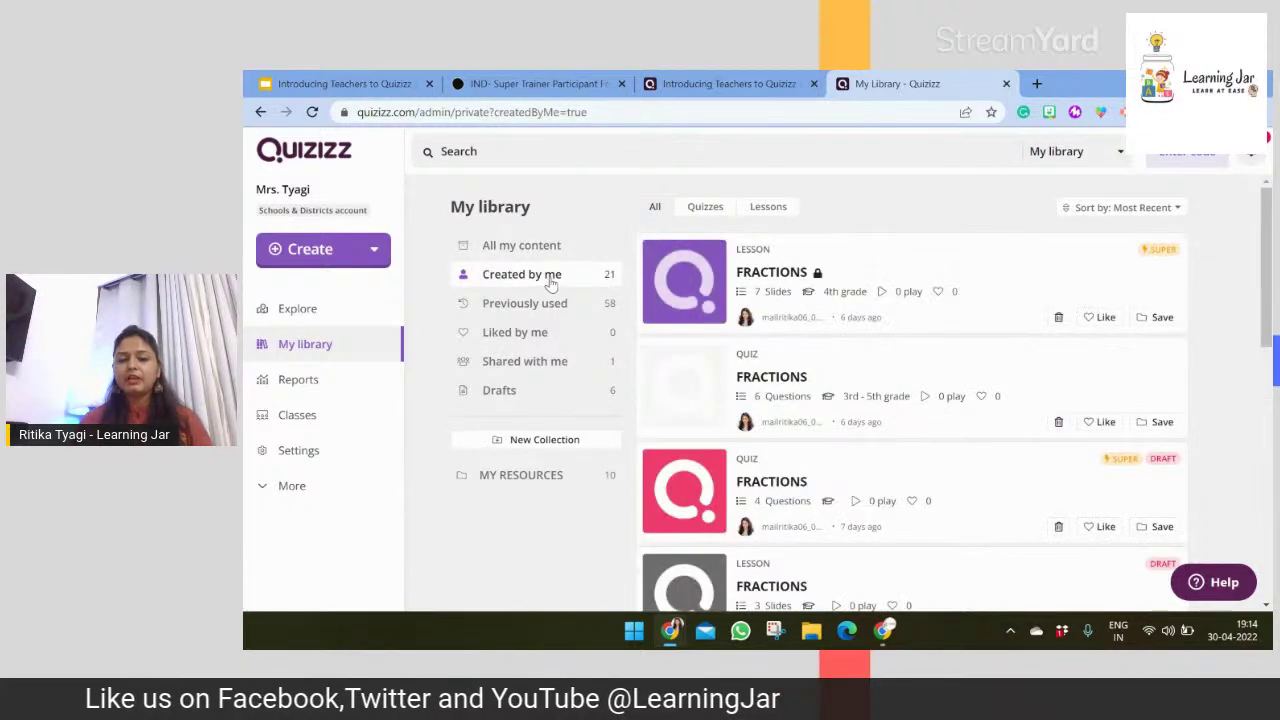
{"action": "left_click", "coordinate": [553, 305]}
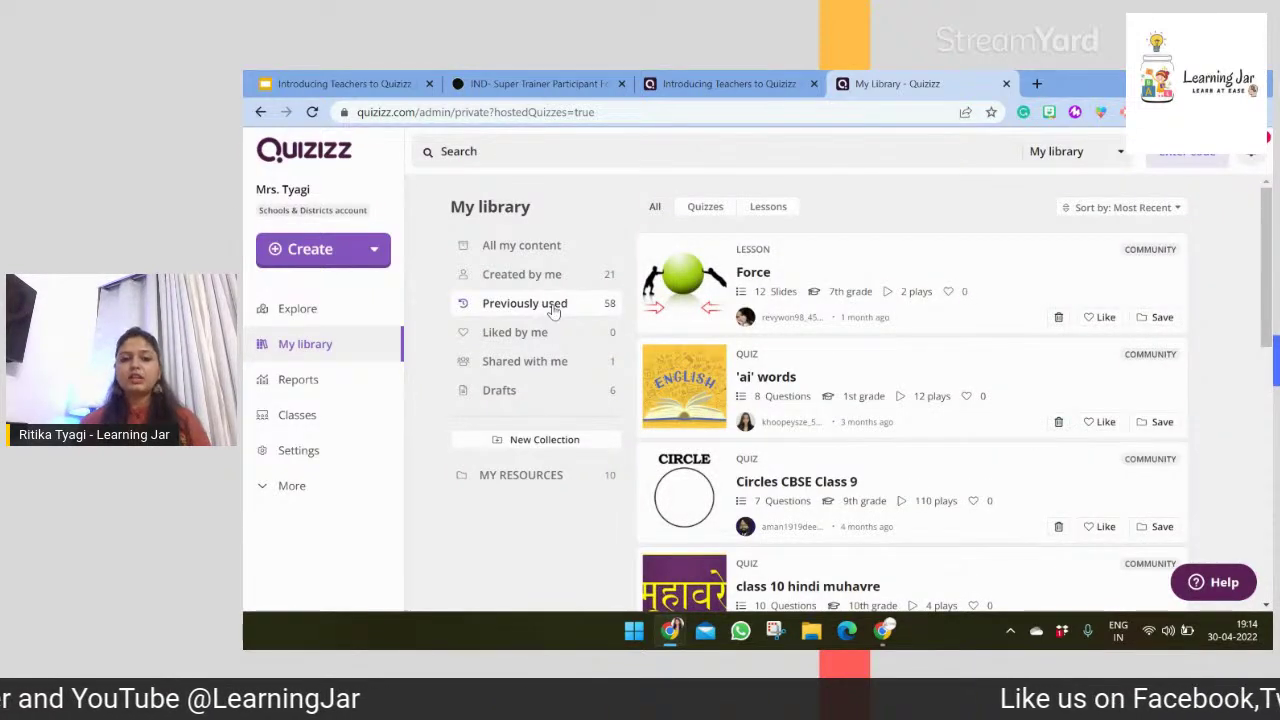
{"action": "left_click", "coordinate": [547, 334]}
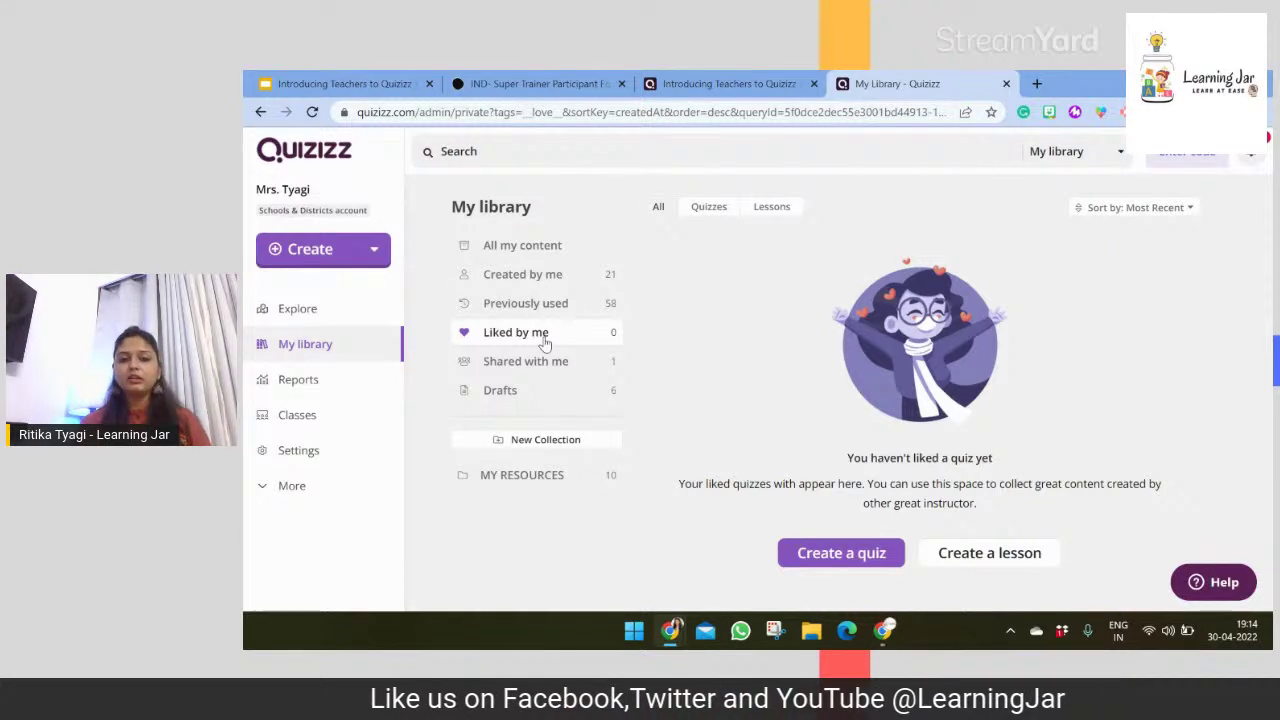
{"action": "left_click", "coordinate": [541, 361]}
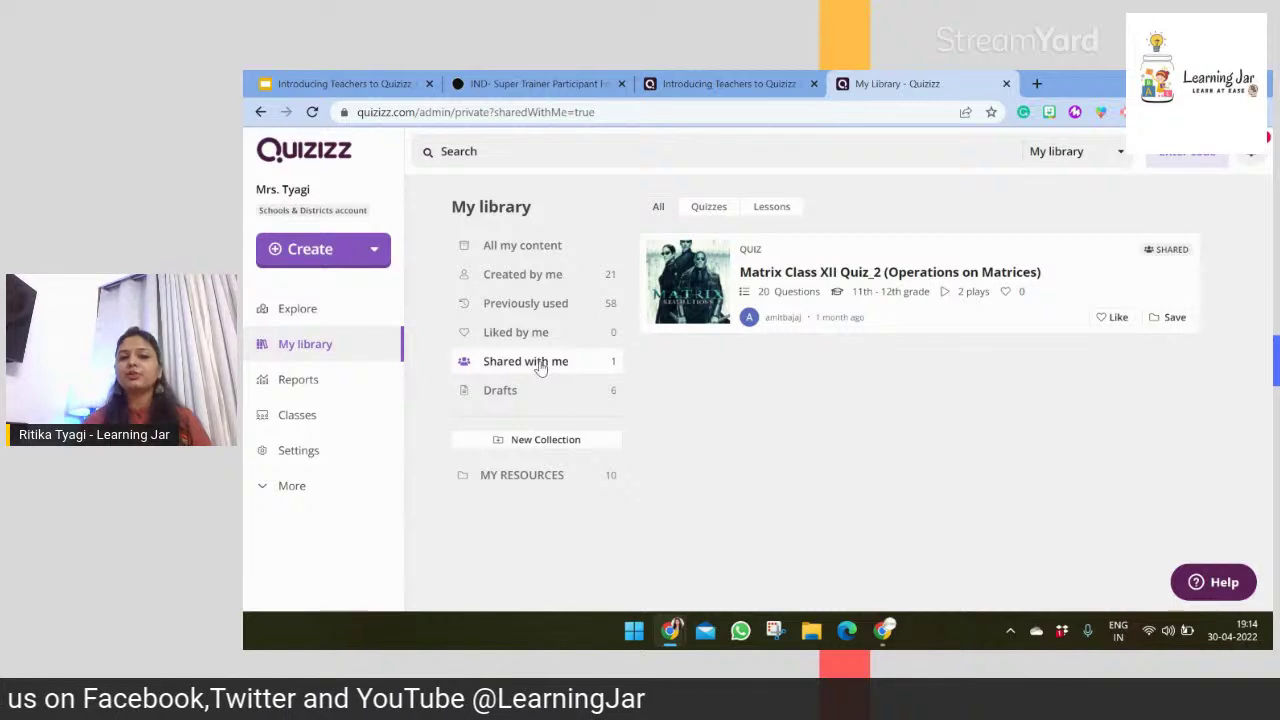
- View all content in My library, examine the Bar Graph quiz's report, and return to the Explore page
{"action": "left_click", "coordinate": [555, 248]}
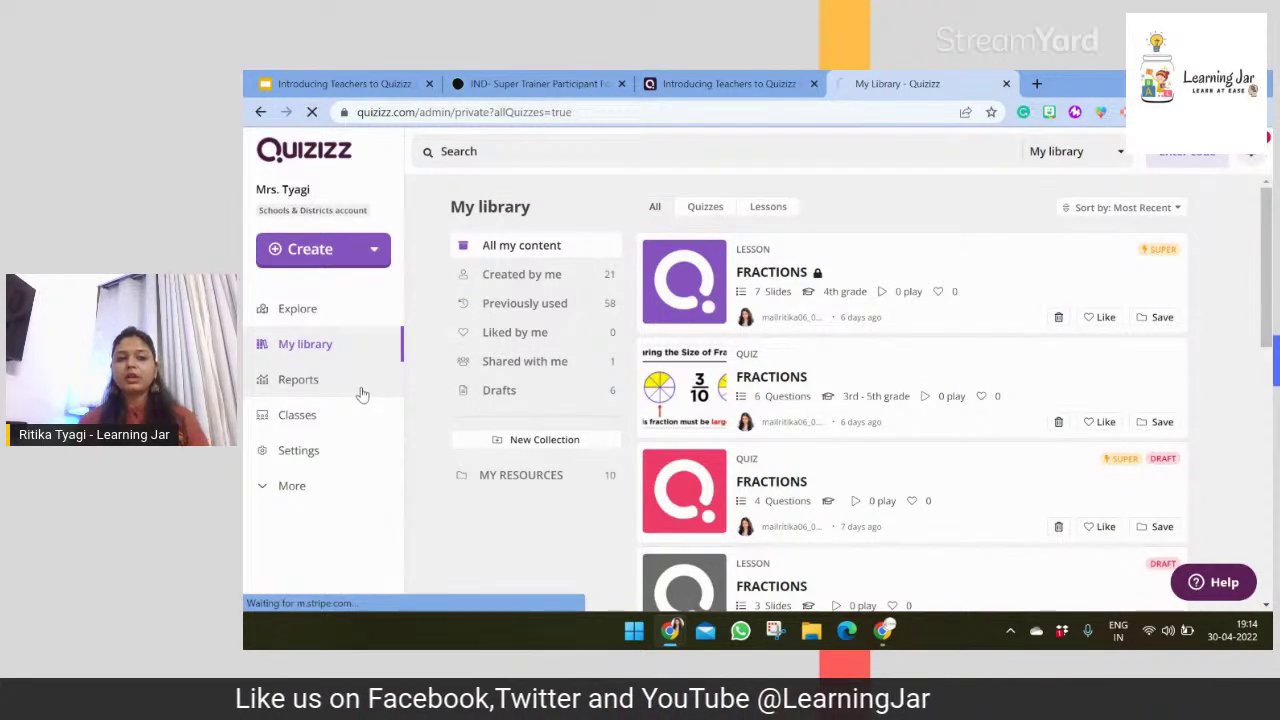
{"action": "left_click", "coordinate": [362, 390]}
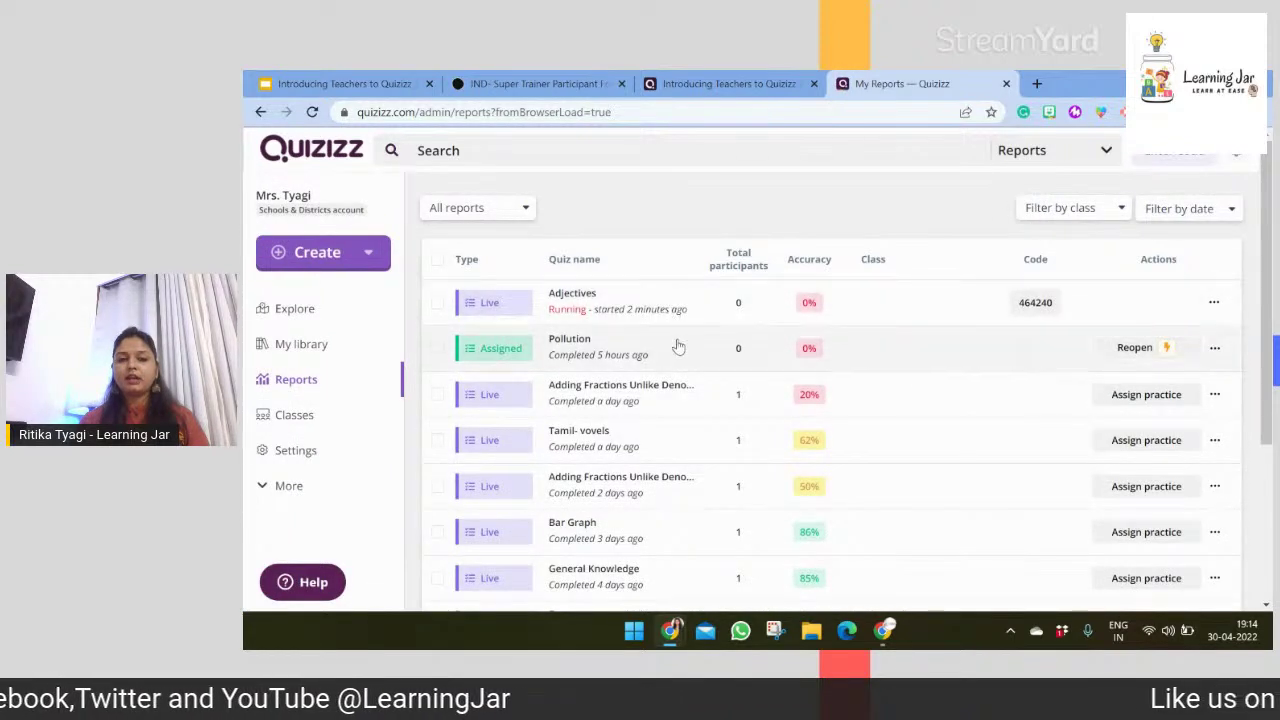
{"action": "left_click", "coordinate": [680, 529]}
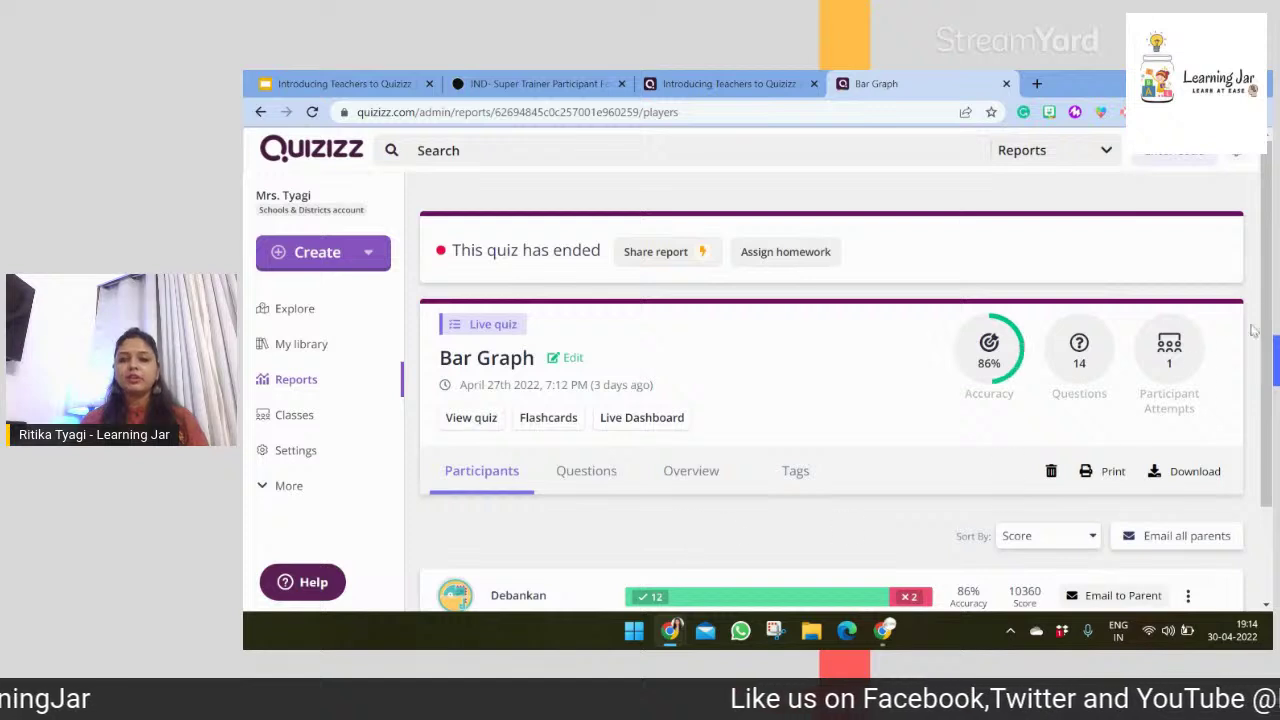
{"action": "scroll", "coordinate": [965, 365], "scroll_direction": "down", "scroll_amount": 2}
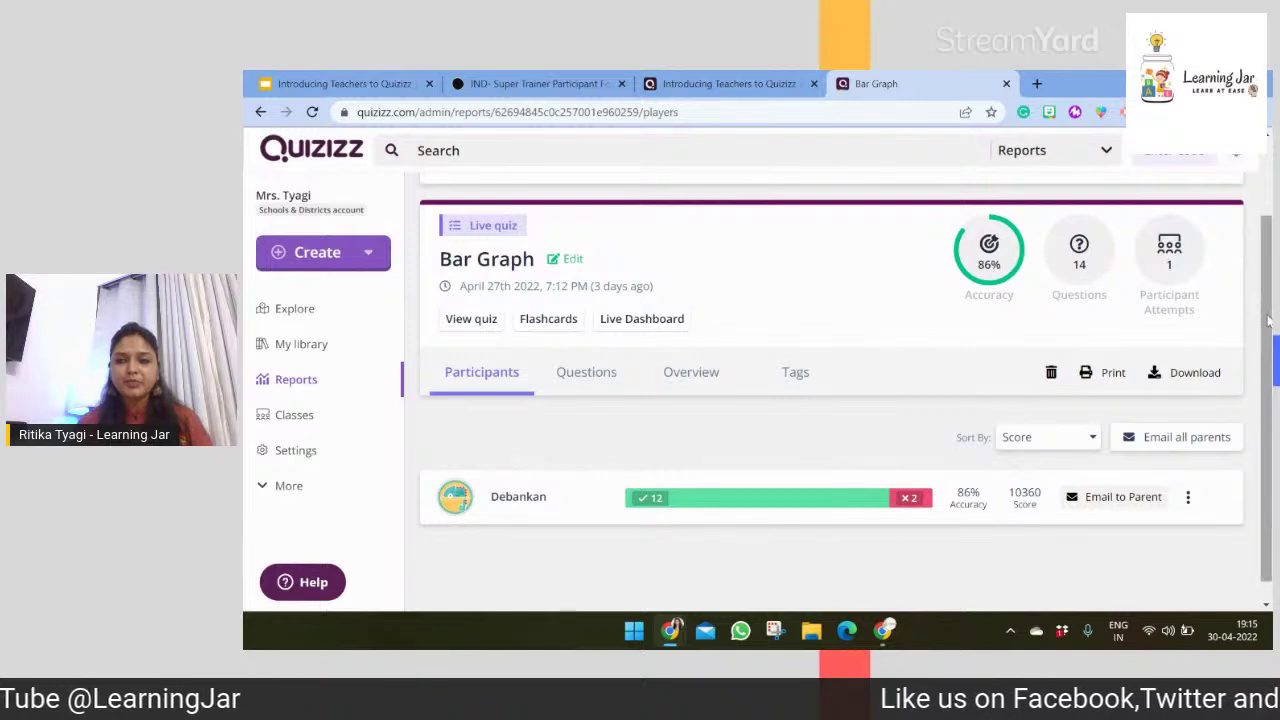
{"action": "scroll", "coordinate": [1262, 310], "scroll_direction": "up", "scroll_amount": 1}
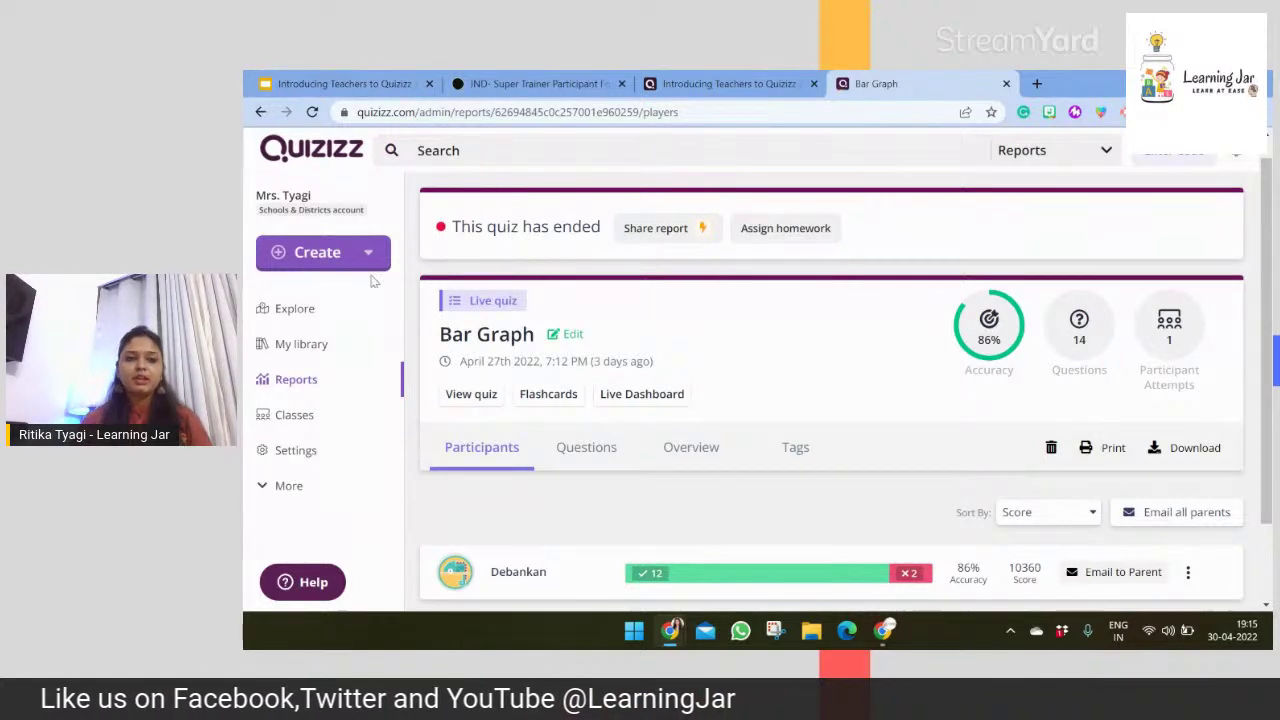
{"action": "left_click", "coordinate": [310, 308]}
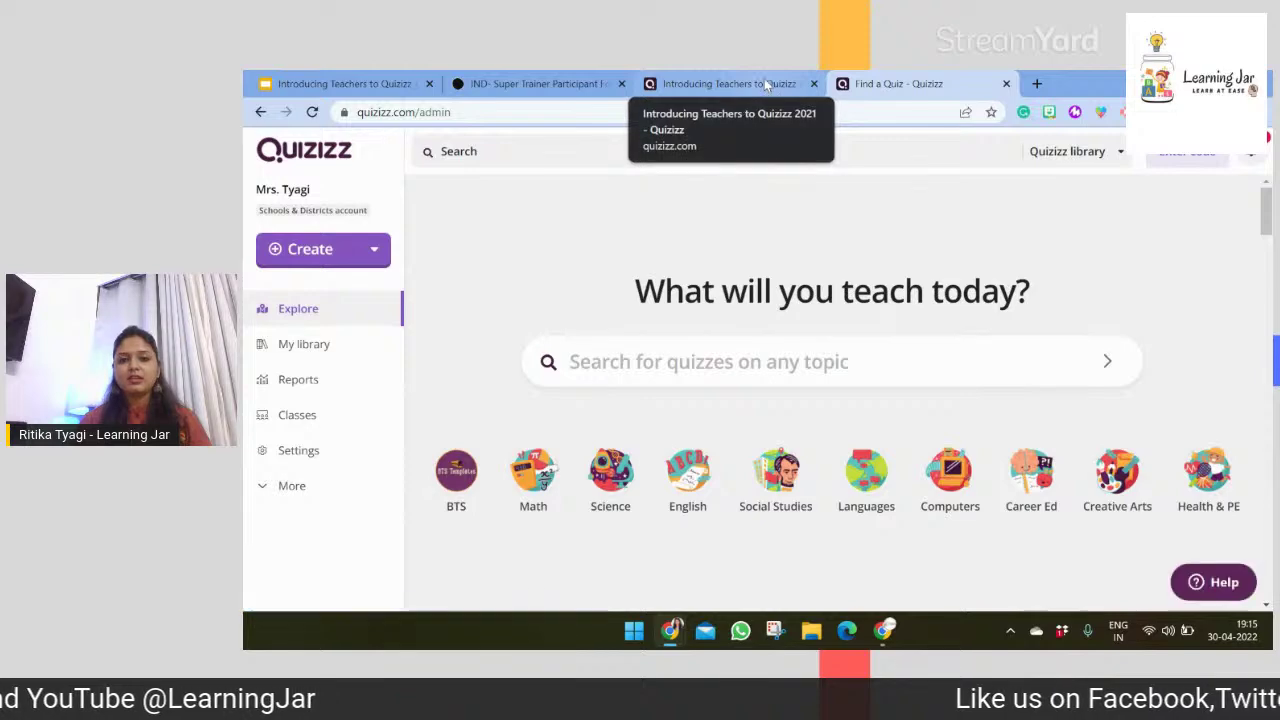
- Set up a Classic live session of the Introducing Teachers to Quizizz 2021 quiz, logging in with the saved account credentials
{"action": "left_click", "coordinate": [764, 84]}
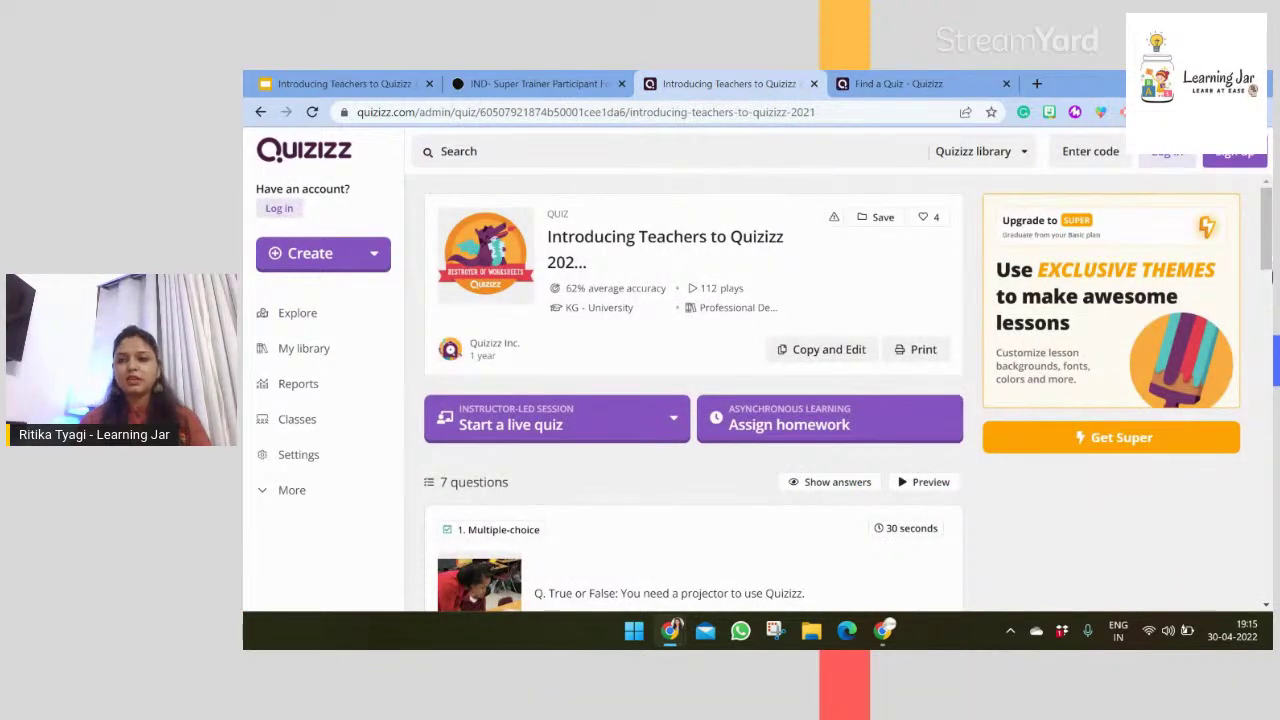
{"action": "scroll", "coordinate": [1272, 277], "scroll_direction": "down", "scroll_amount": 4}
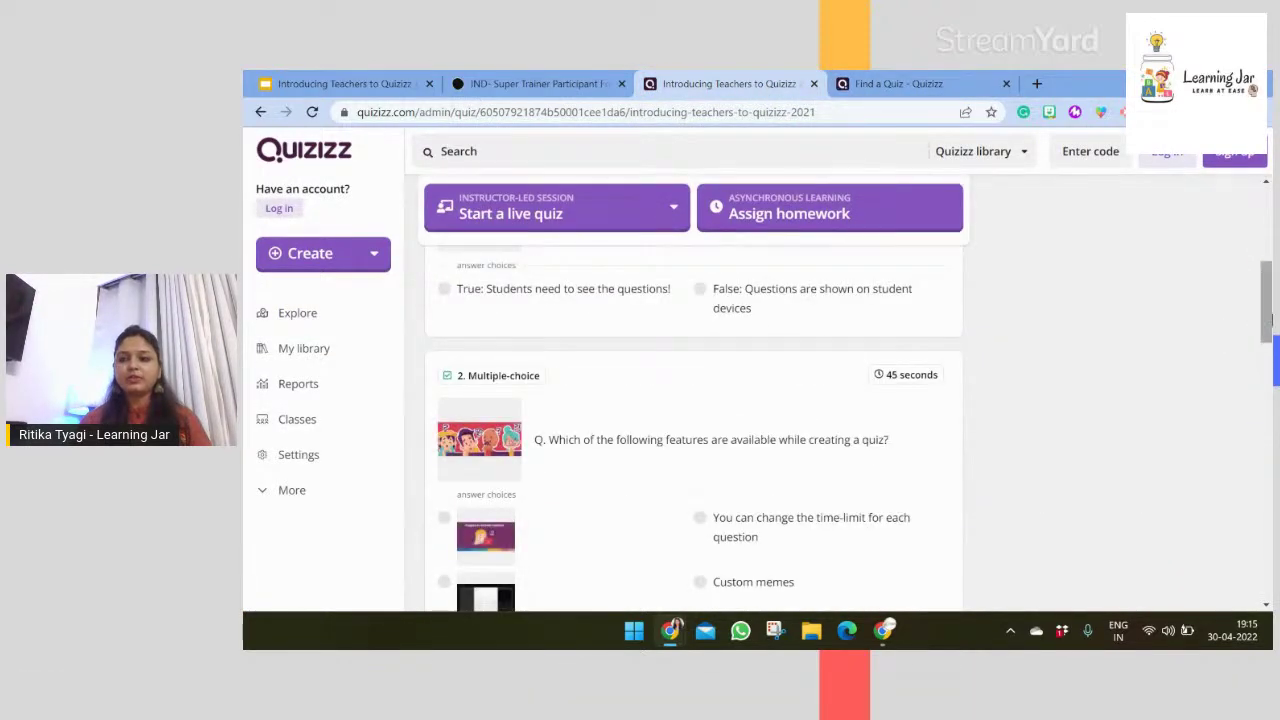
{"action": "scroll", "coordinate": [1268, 316], "scroll_direction": "up", "scroll_amount": 5}
{"action": "left_click", "coordinate": [600, 384]}
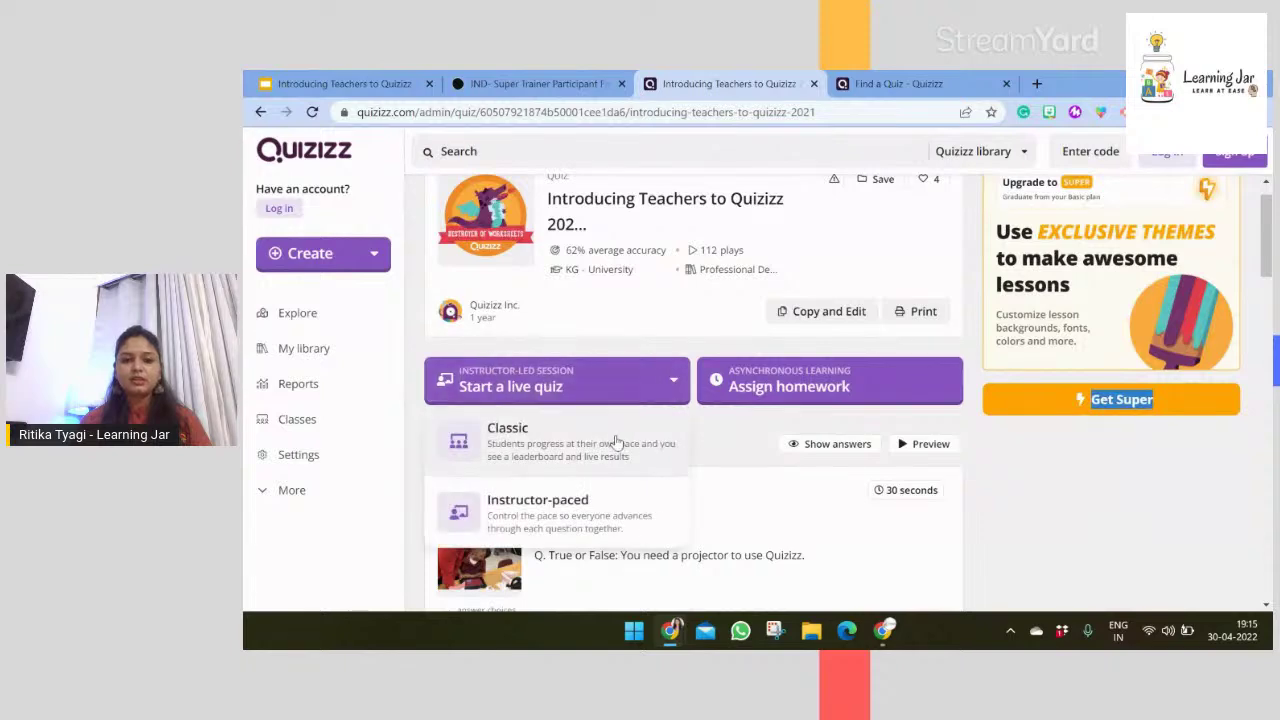
{"action": "left_click", "coordinate": [617, 443]}
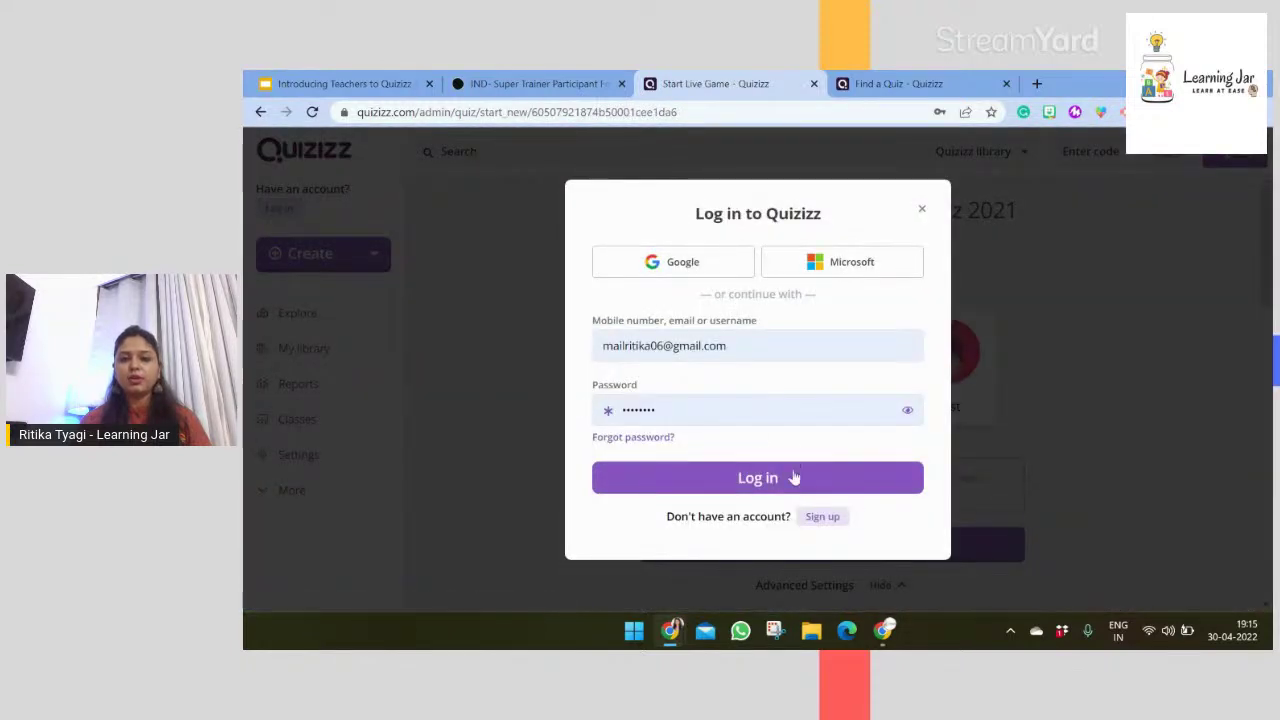
{"action": "left_click", "coordinate": [786, 484]}
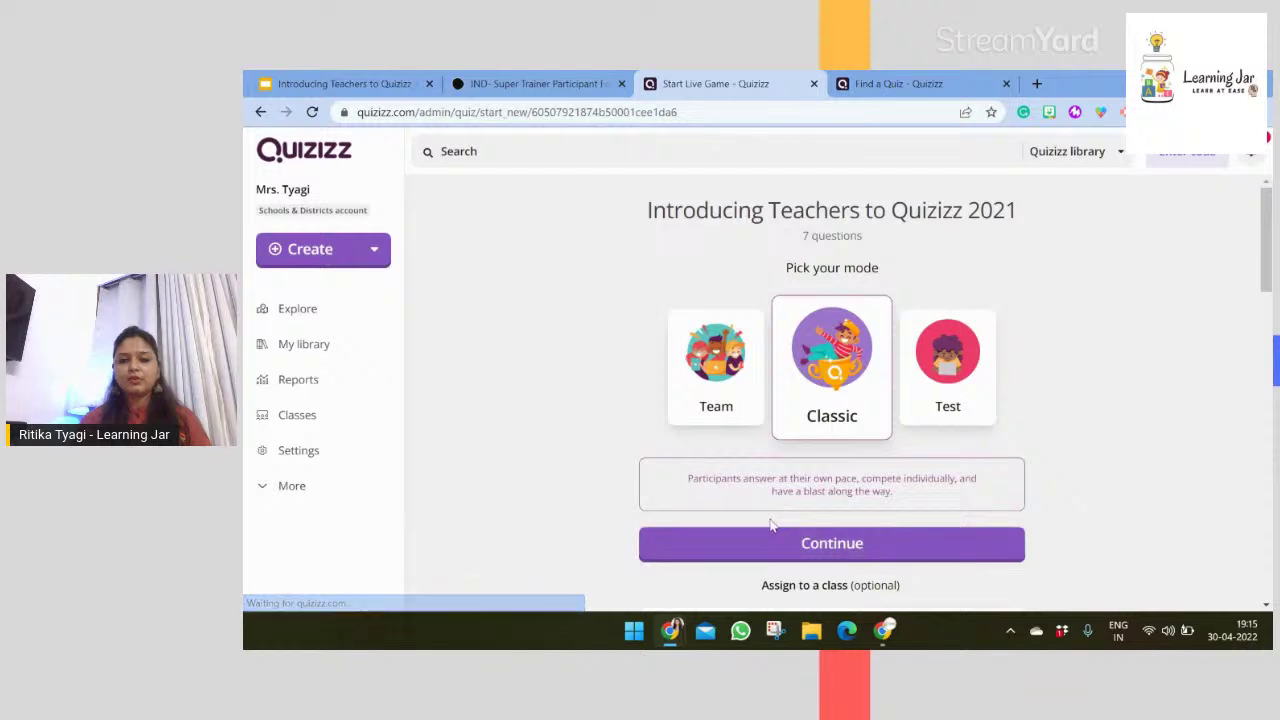
{"action": "scroll", "coordinate": [1150, 350], "scroll_direction": "down", "scroll_amount": 1}
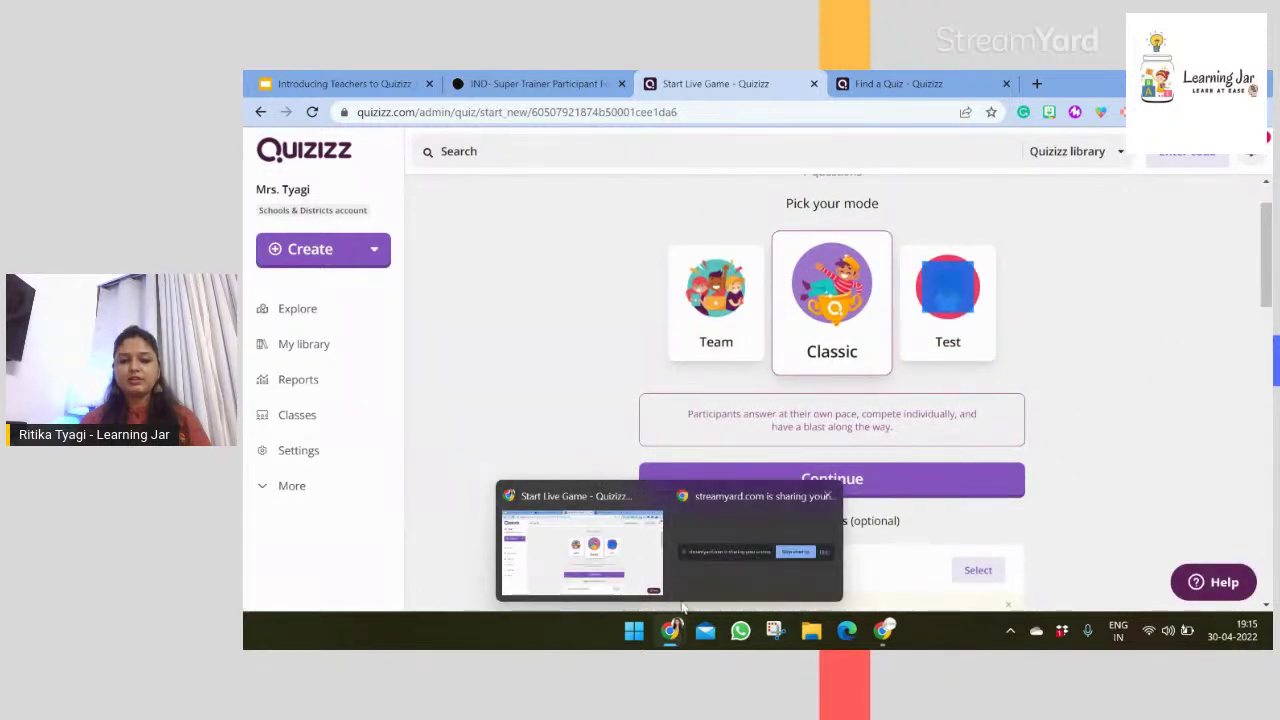
- Switch to StreamYard, check the viewers' comments on the live broadcast, and return to the Quizizz live game setup
{"action": "mouse_move", "coordinate": [897, 642]}
{"action": "left_click", "coordinate": [875, 555]}
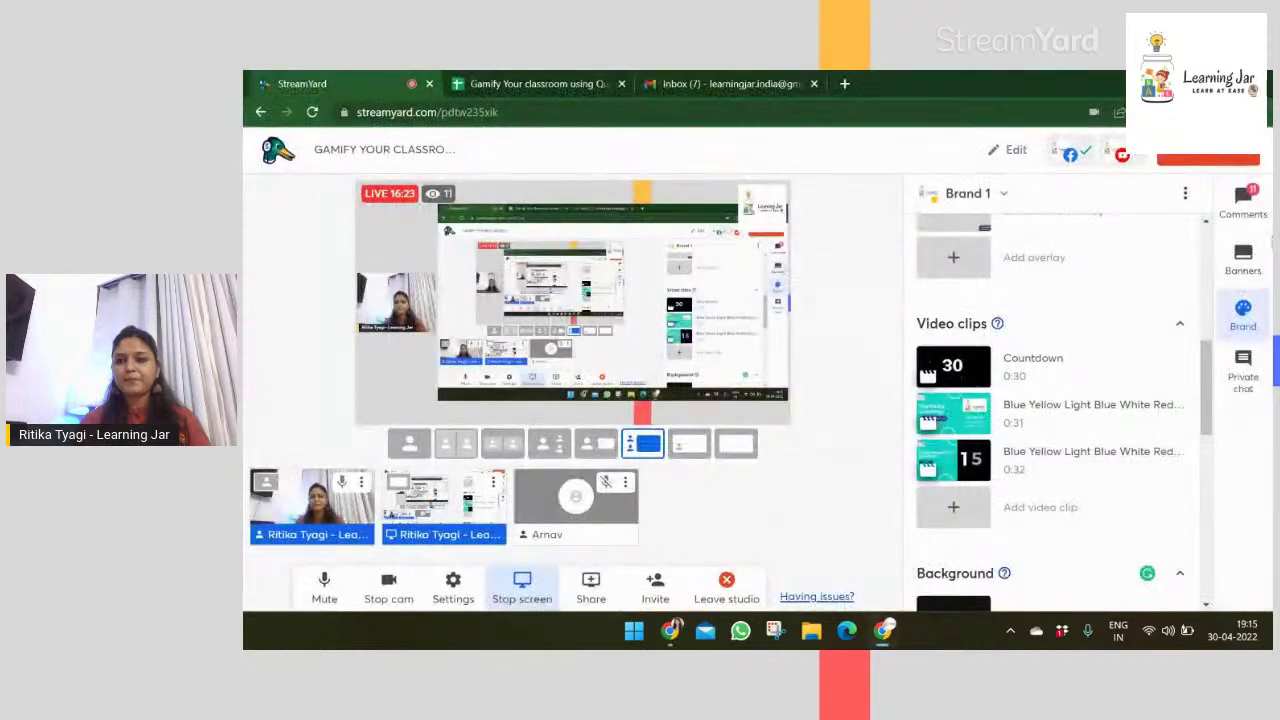
{"action": "left_click", "coordinate": [1245, 197]}
{"action": "mouse_move", "coordinate": [880, 640]}
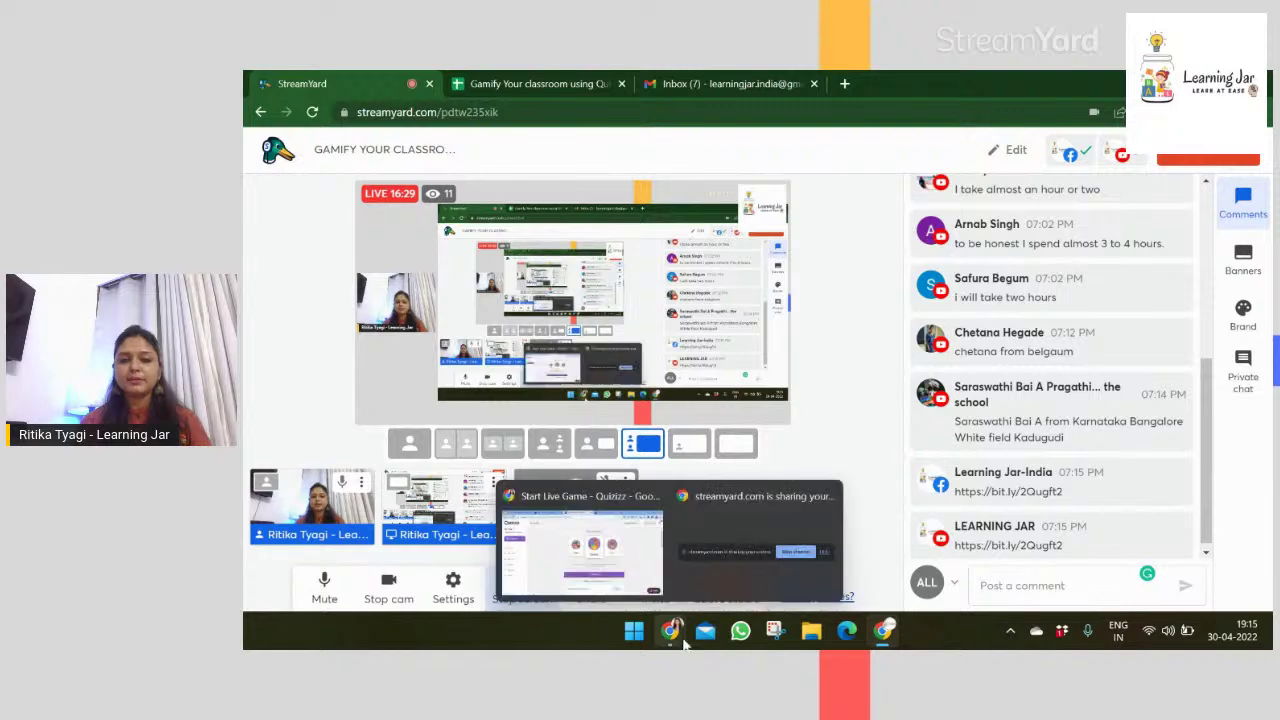
{"action": "mouse_move", "coordinate": [672, 632]}
{"action": "left_click", "coordinate": [585, 545]}
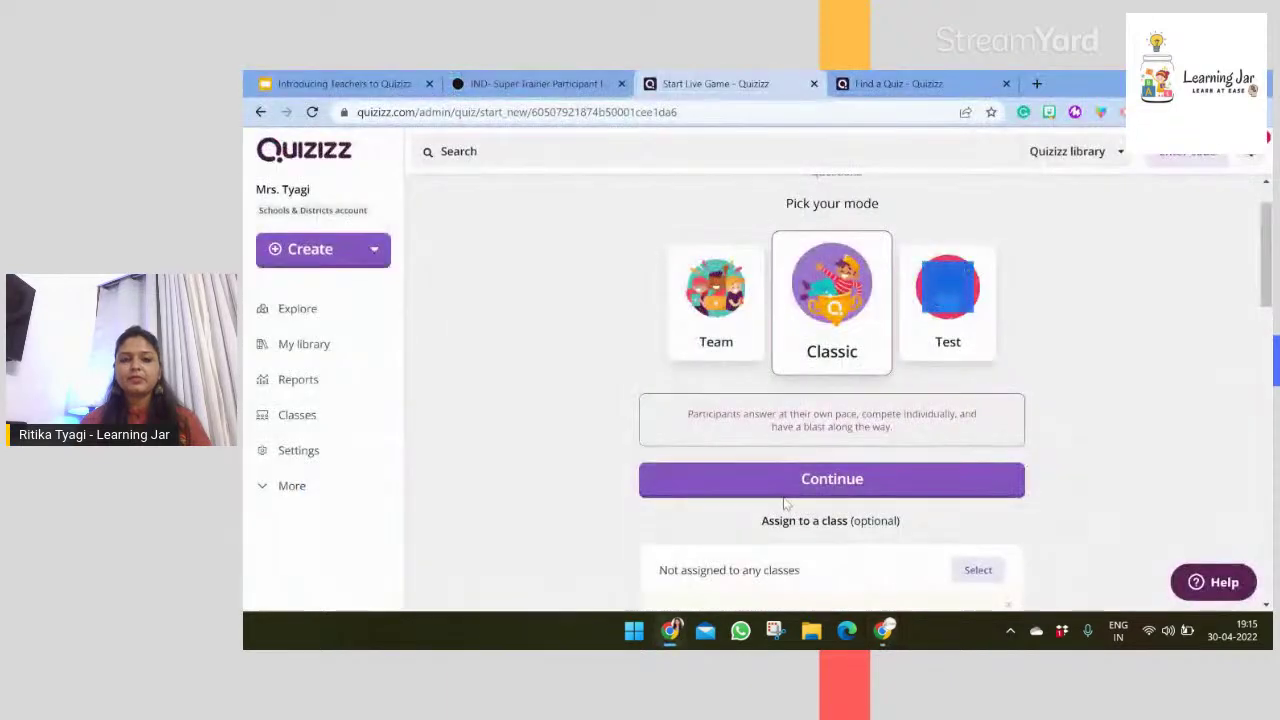
- Continue in Classic mode to the live quiz waiting room and review the join instructions, sharing options and participant area
{"action": "left_click", "coordinate": [767, 486]}
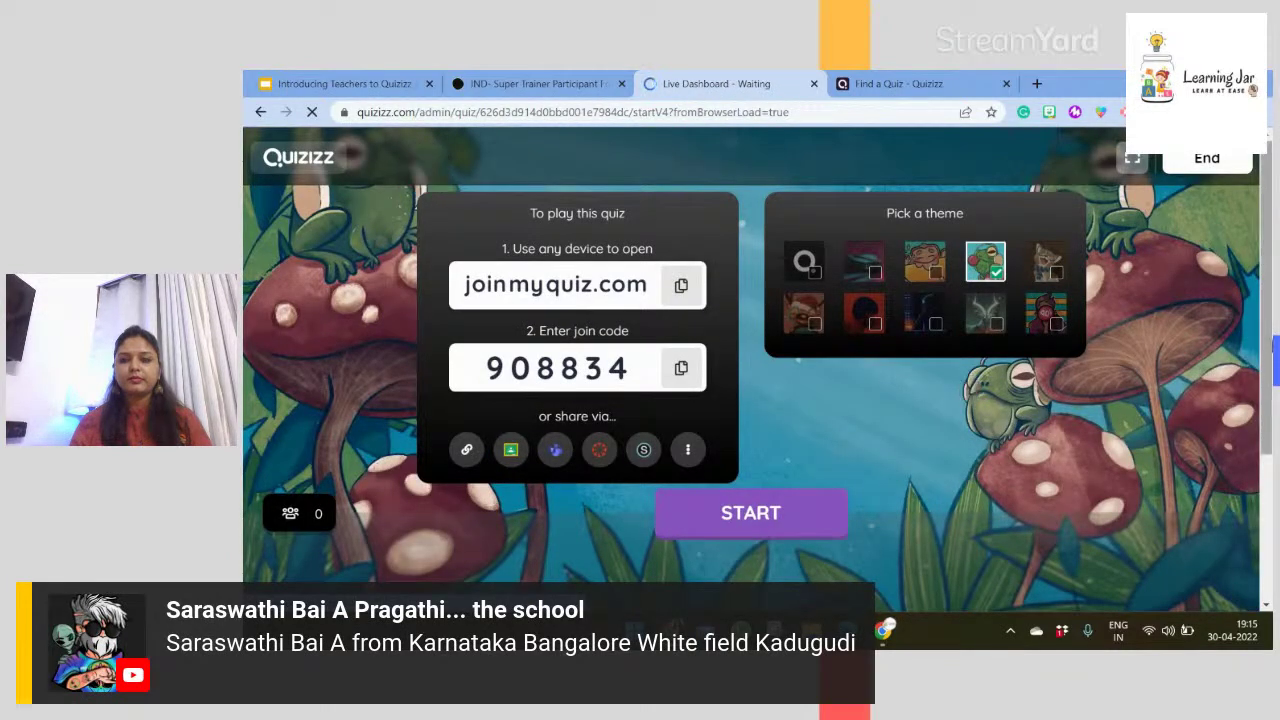
{"action": "scroll", "coordinate": [755, 520], "scroll_direction": "down", "scroll_amount": 2}
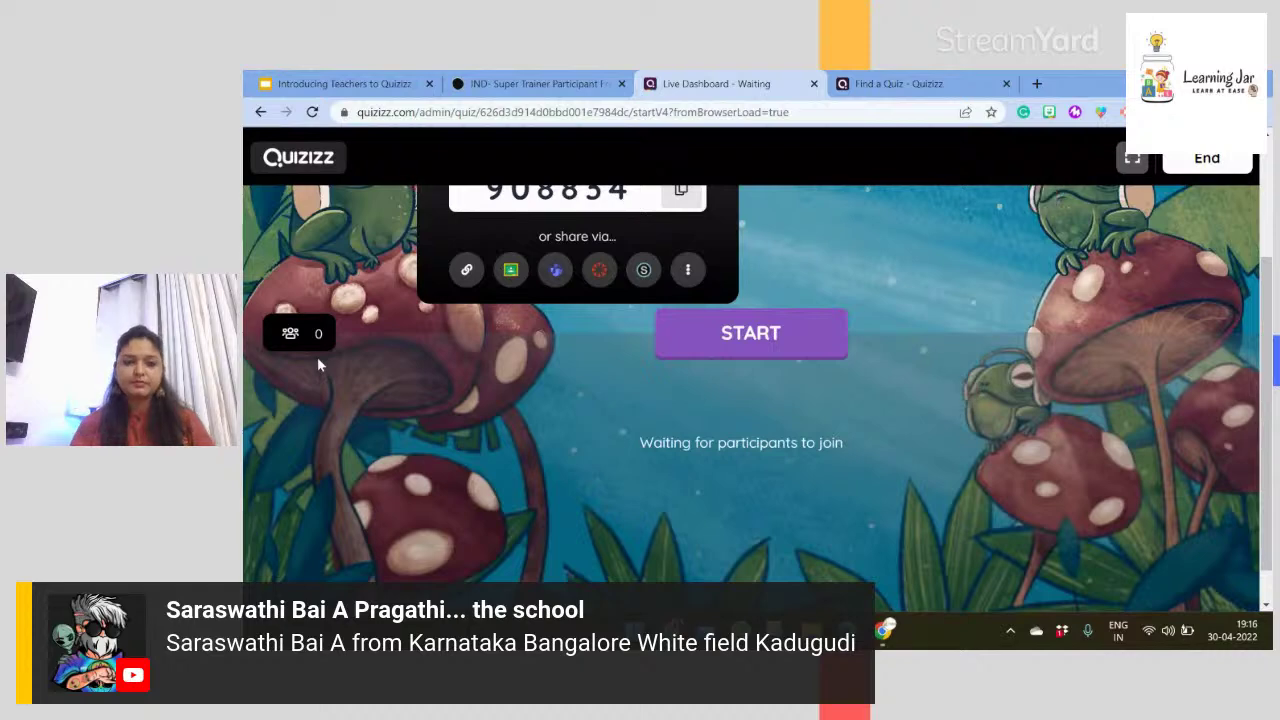
{"action": "left_click_drag", "start_coordinate": [1267, 349], "coordinate": [1268, 228]}
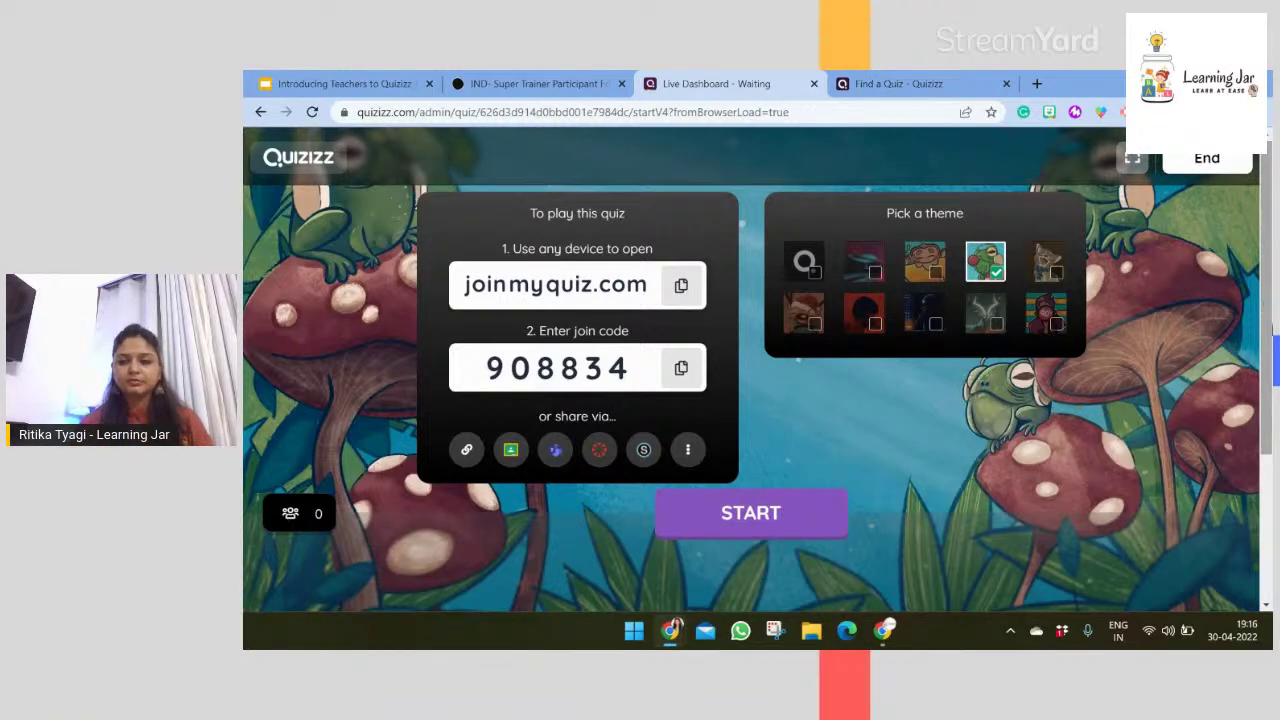
{"action": "scroll", "coordinate": [1266, 307], "scroll_direction": "down", "scroll_amount": 1}
{"action": "scroll", "coordinate": [1266, 330], "scroll_direction": "down", "scroll_amount": 2}
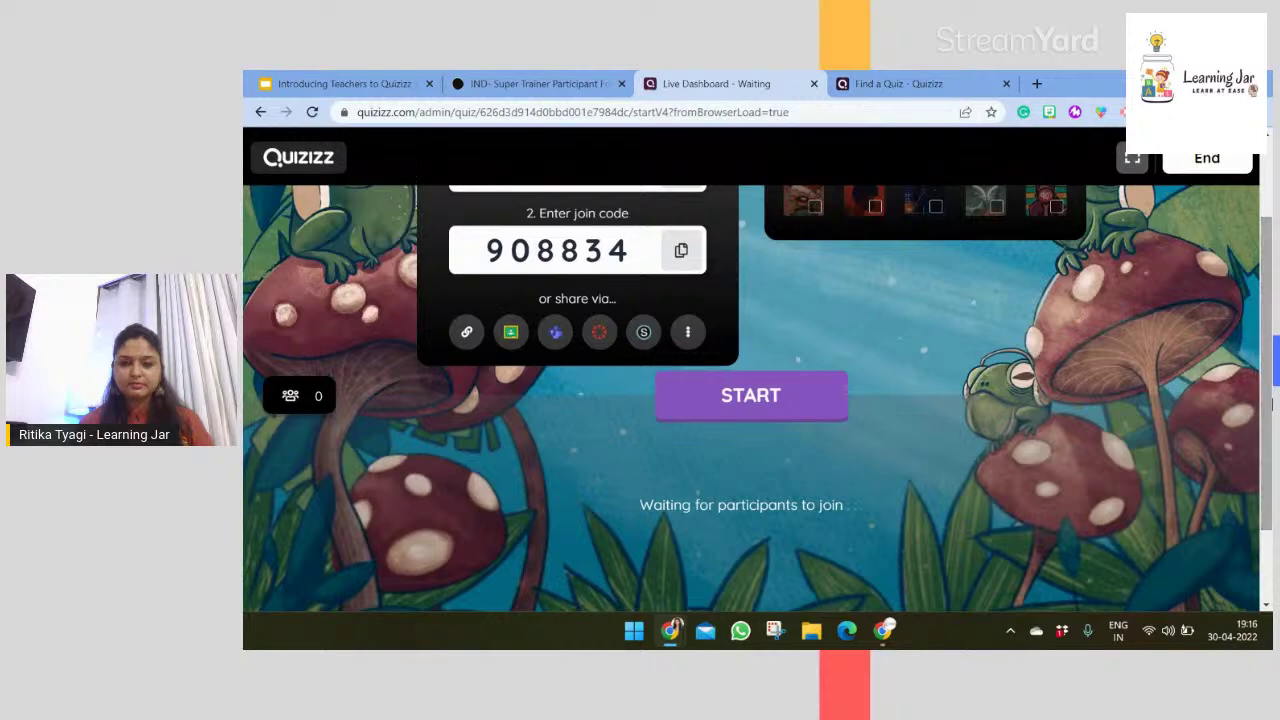
{"action": "left_click_drag", "start_coordinate": [1270, 403], "coordinate": [1265, 383]}
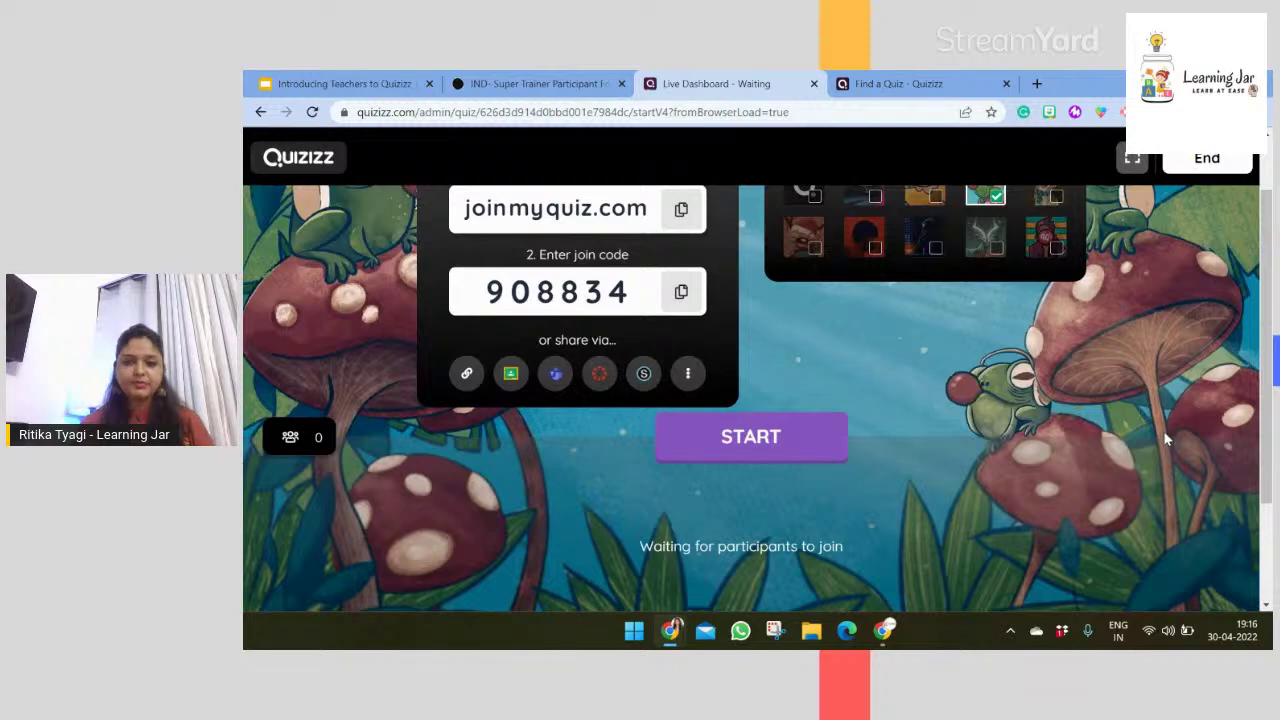
{"action": "mouse_move", "coordinate": [1264, 434]}
{"action": "left_mouse_down"}
{"action": "mouse_move", "coordinate": [1268, 372]}
{"action": "mouse_move", "coordinate": [1268, 428]}
{"action": "left_mouse_up"}
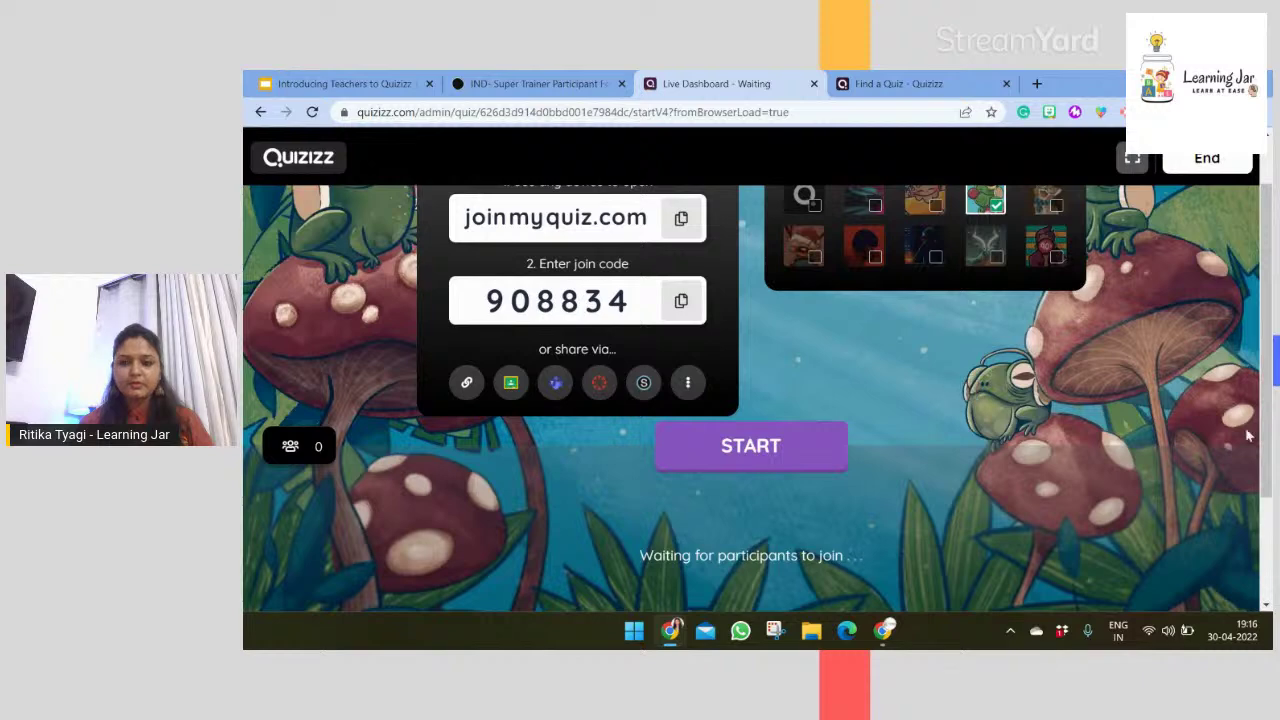
{"action": "scroll", "coordinate": [975, 428], "scroll_direction": "up", "scroll_amount": 1}
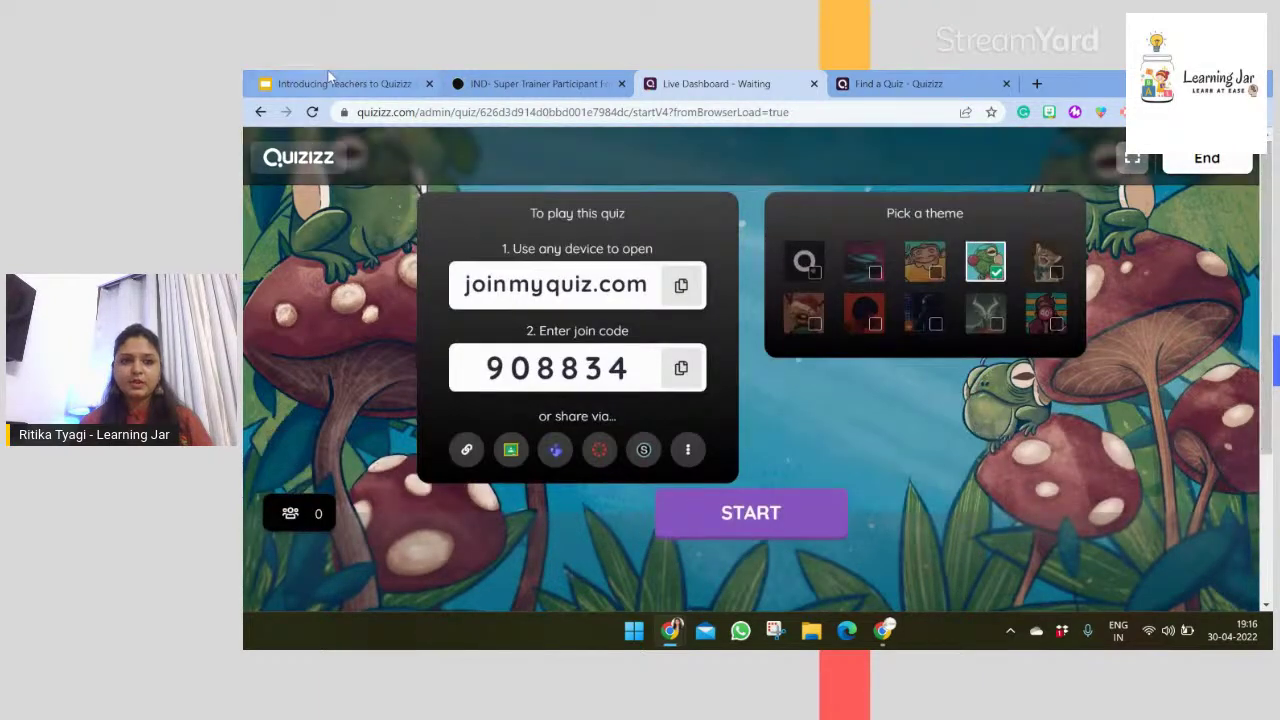
- Reload the live quiz waiting room and check whether participants have joined
{"action": "left_click", "coordinate": [312, 112]}
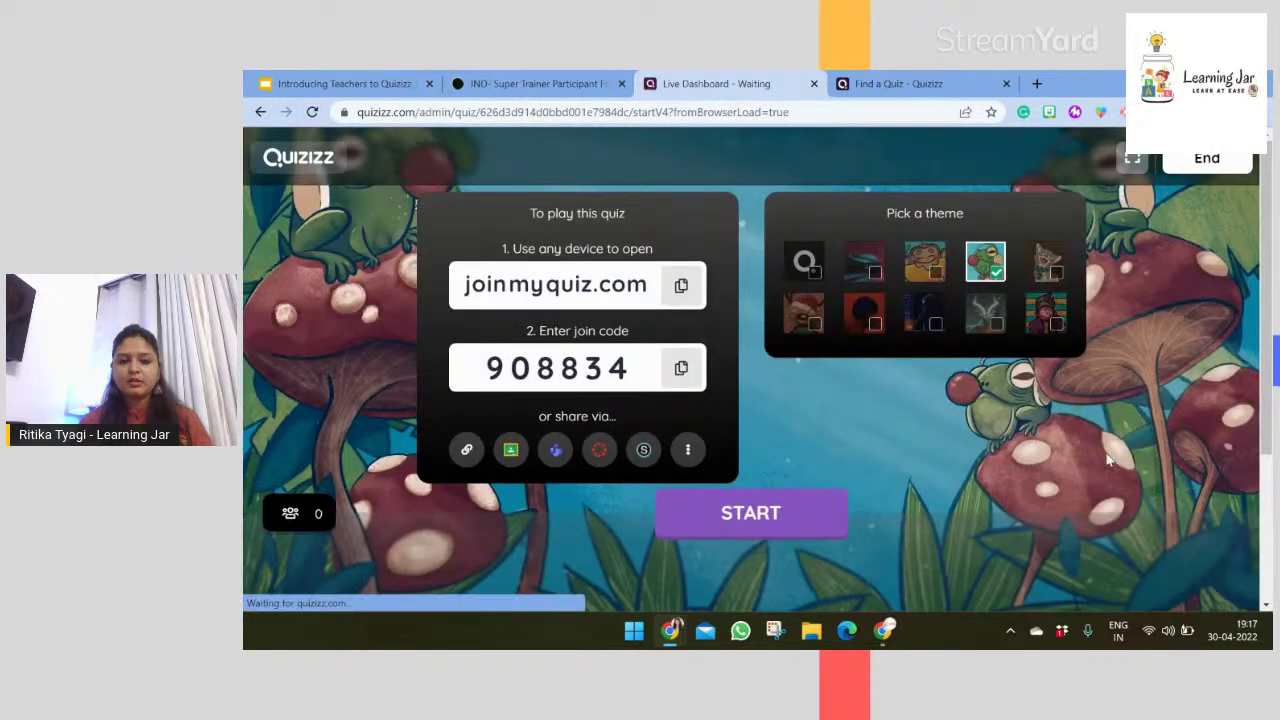
{"action": "scroll", "coordinate": [1268, 305], "scroll_direction": "down", "scroll_amount": 1}
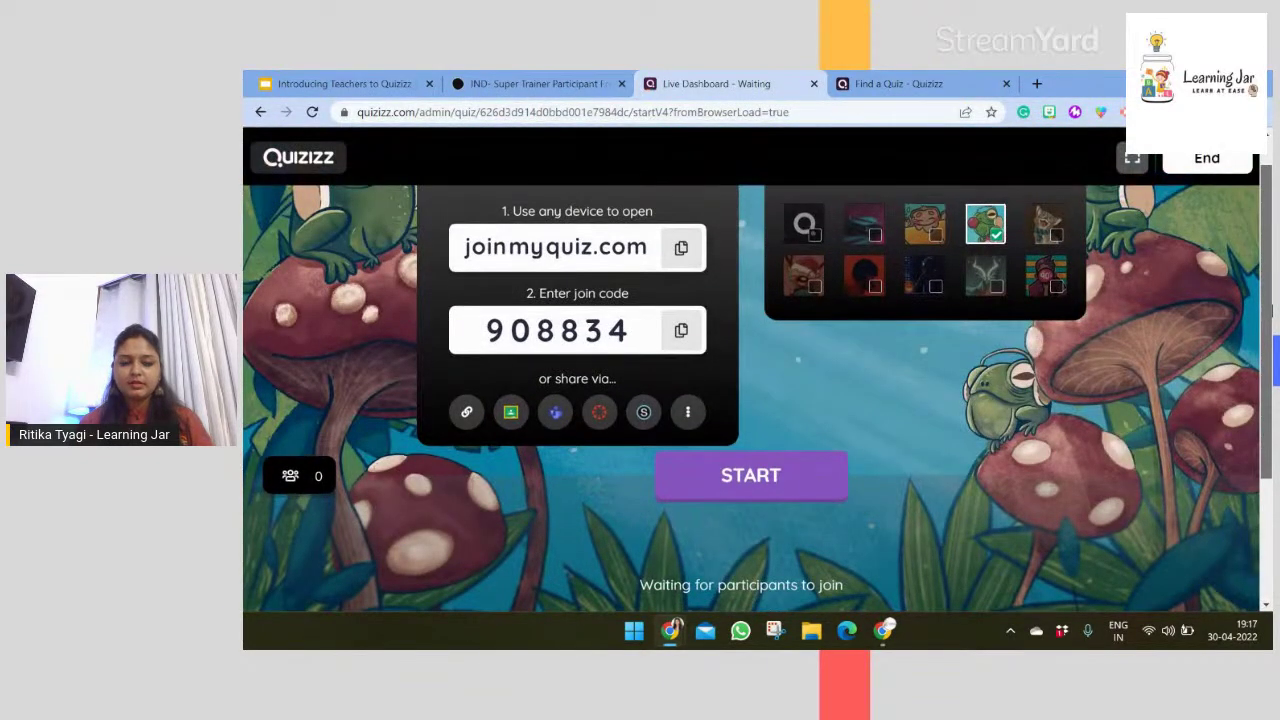
{"action": "scroll", "coordinate": [1268, 305], "scroll_direction": "down", "scroll_amount": 1}
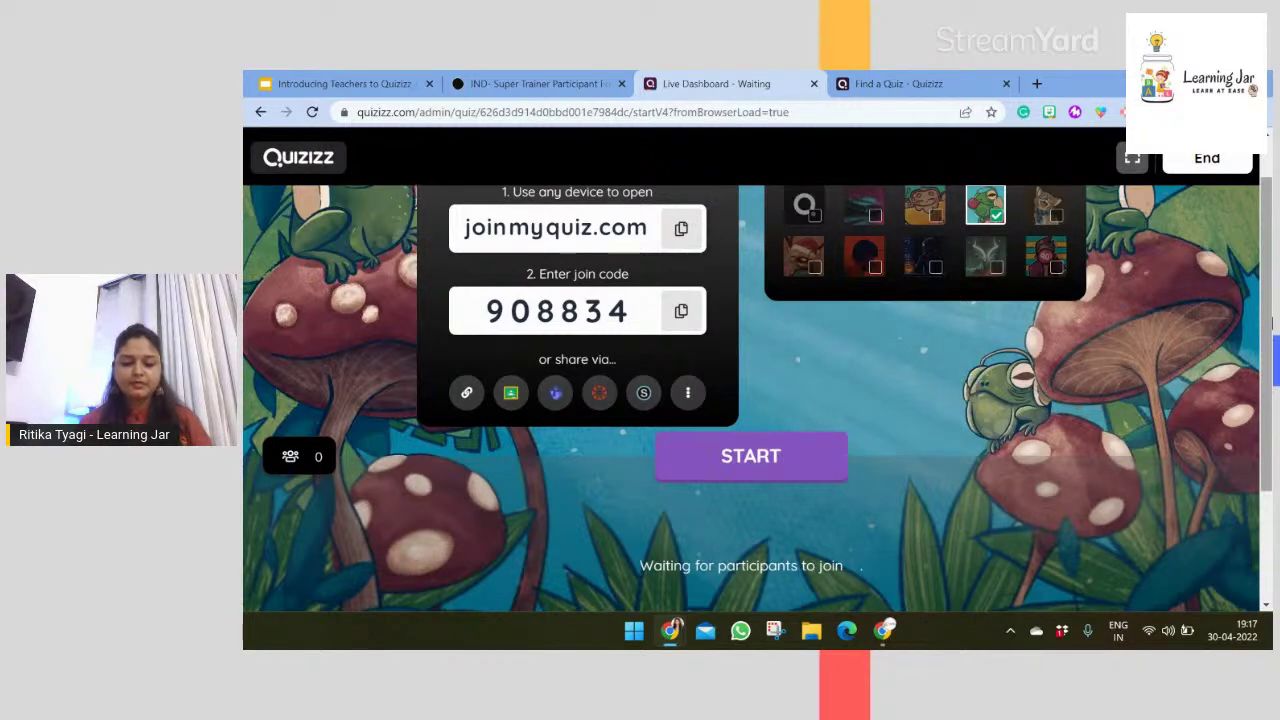
{"action": "scroll", "coordinate": [1268, 326], "scroll_direction": "down", "scroll_amount": 1}
{"action": "scroll", "coordinate": [1268, 326], "scroll_direction": "up", "scroll_amount": 3}
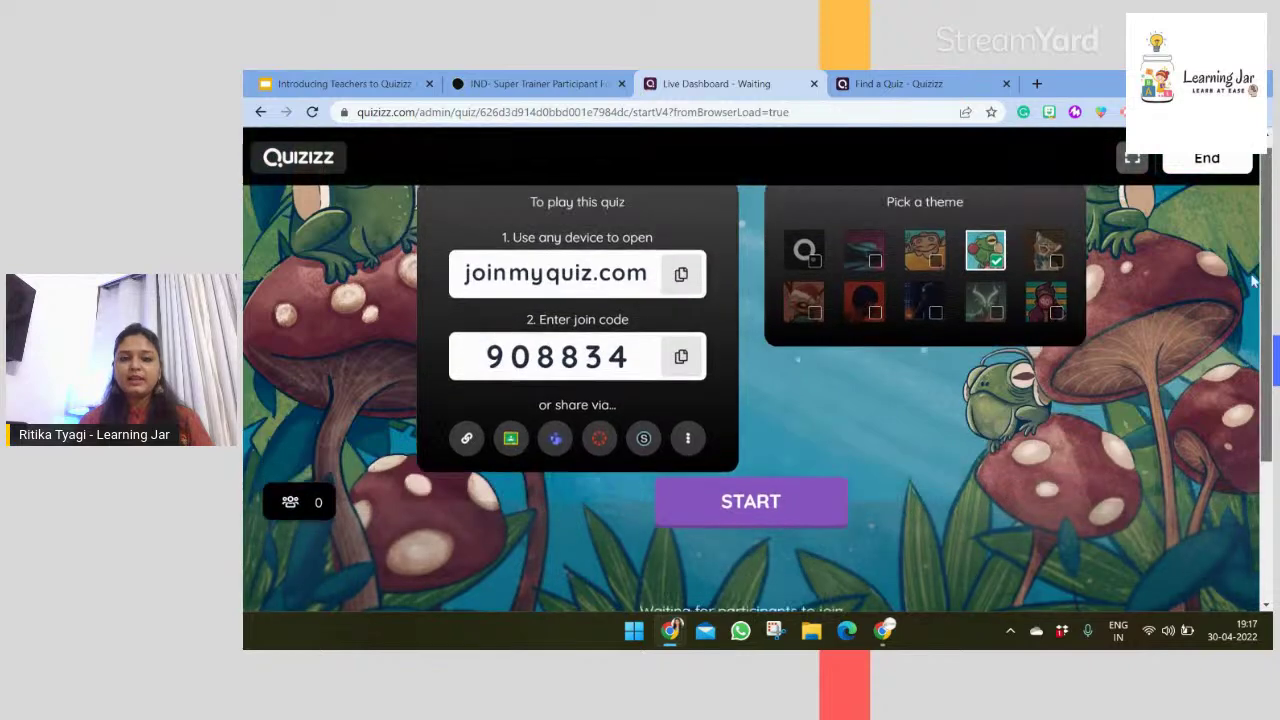
{"action": "left_click", "coordinate": [532, 83]}
{"action": "left_click", "coordinate": [700, 80]}
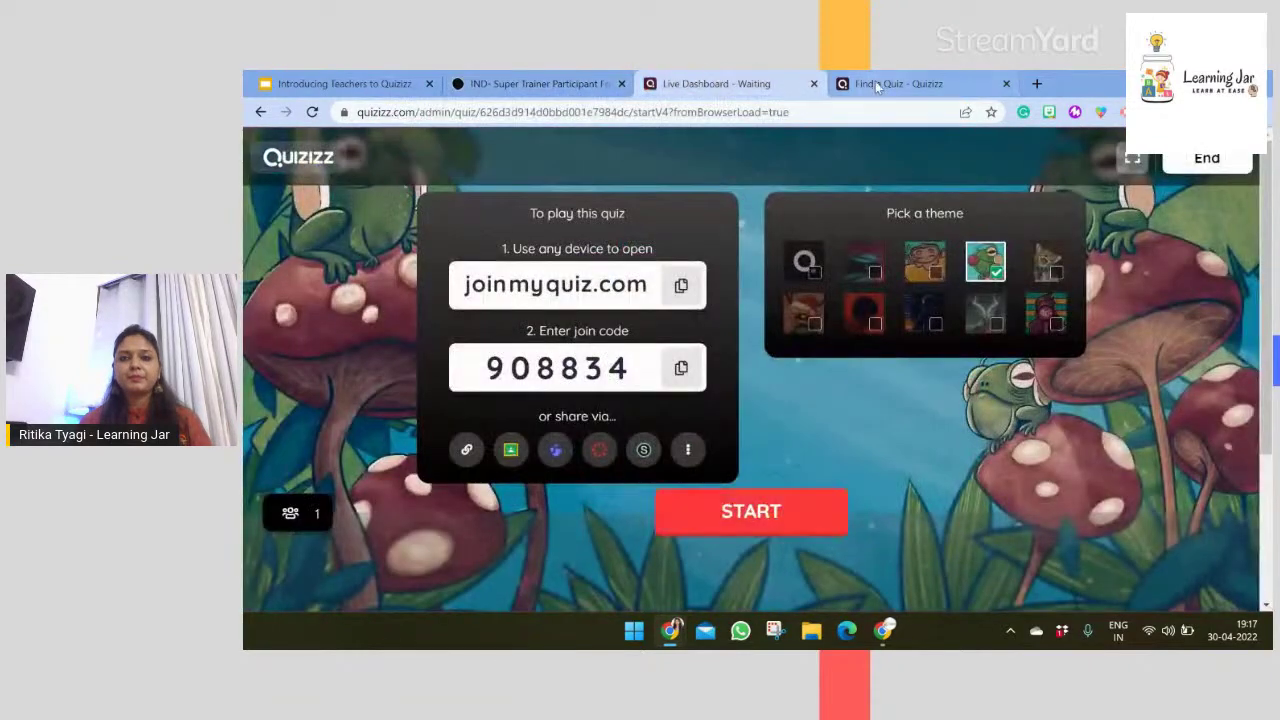
- Create a class named Demo Class with a yellow color code and no guardian email requirement, and dismiss its student sharing details
{"action": "left_click", "coordinate": [898, 83]}
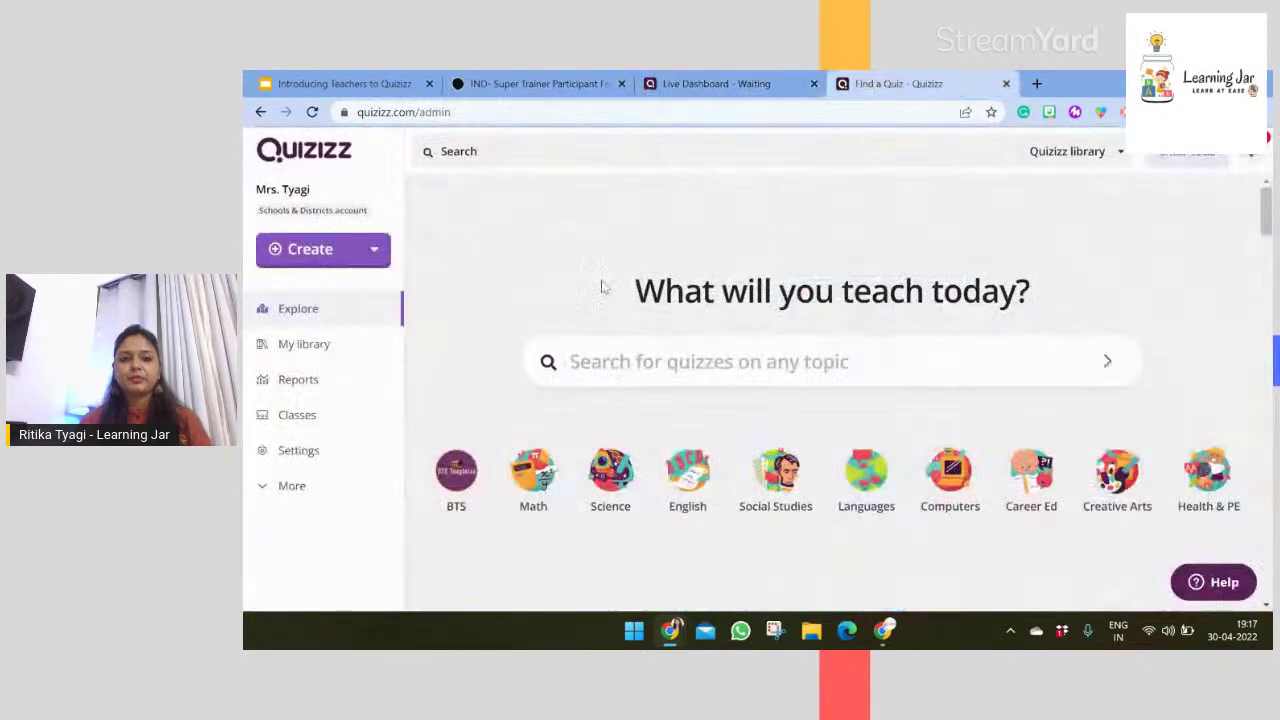
{"action": "left_click", "coordinate": [298, 415]}
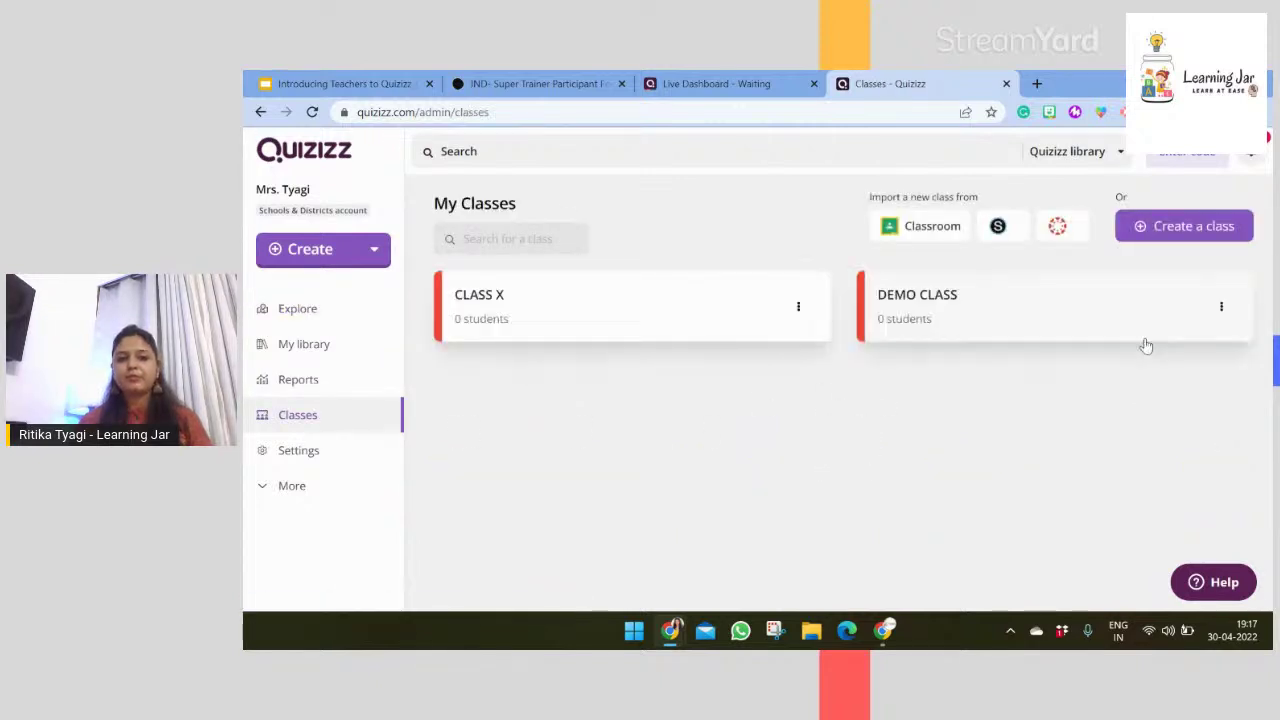
{"action": "left_click", "coordinate": [1143, 227]}
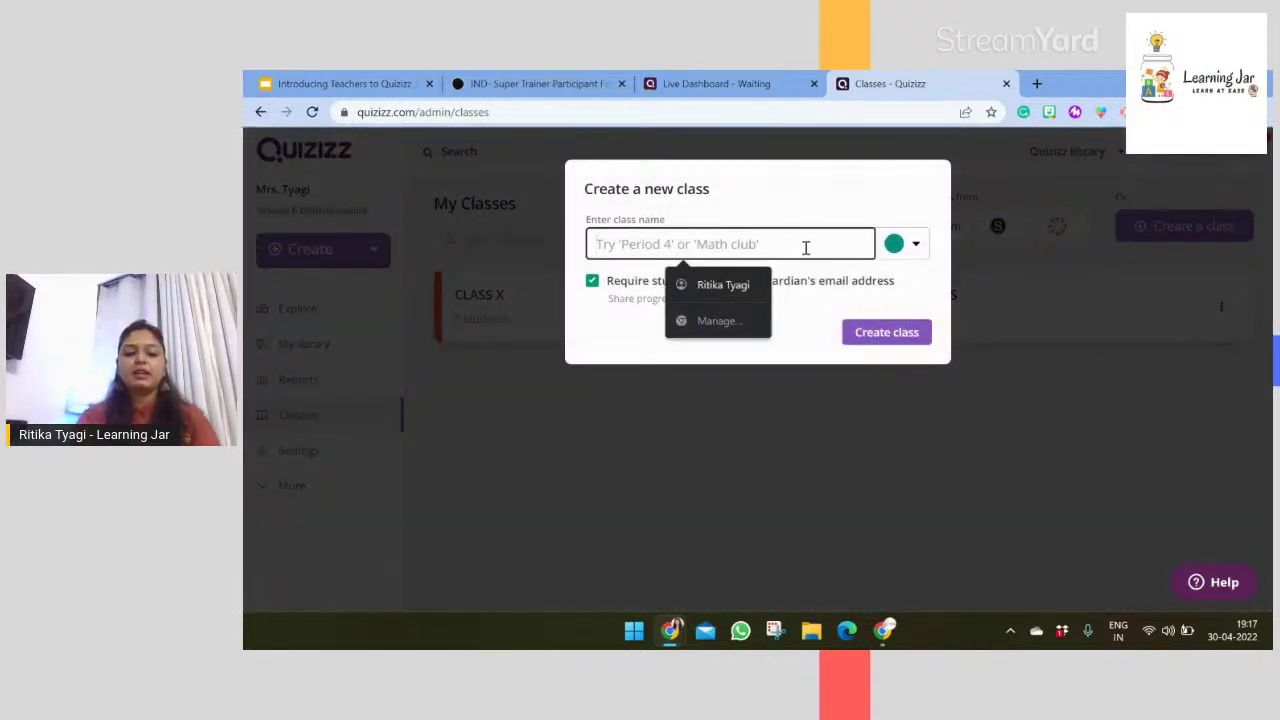
{"action": "type", "text": "Demo Class"}
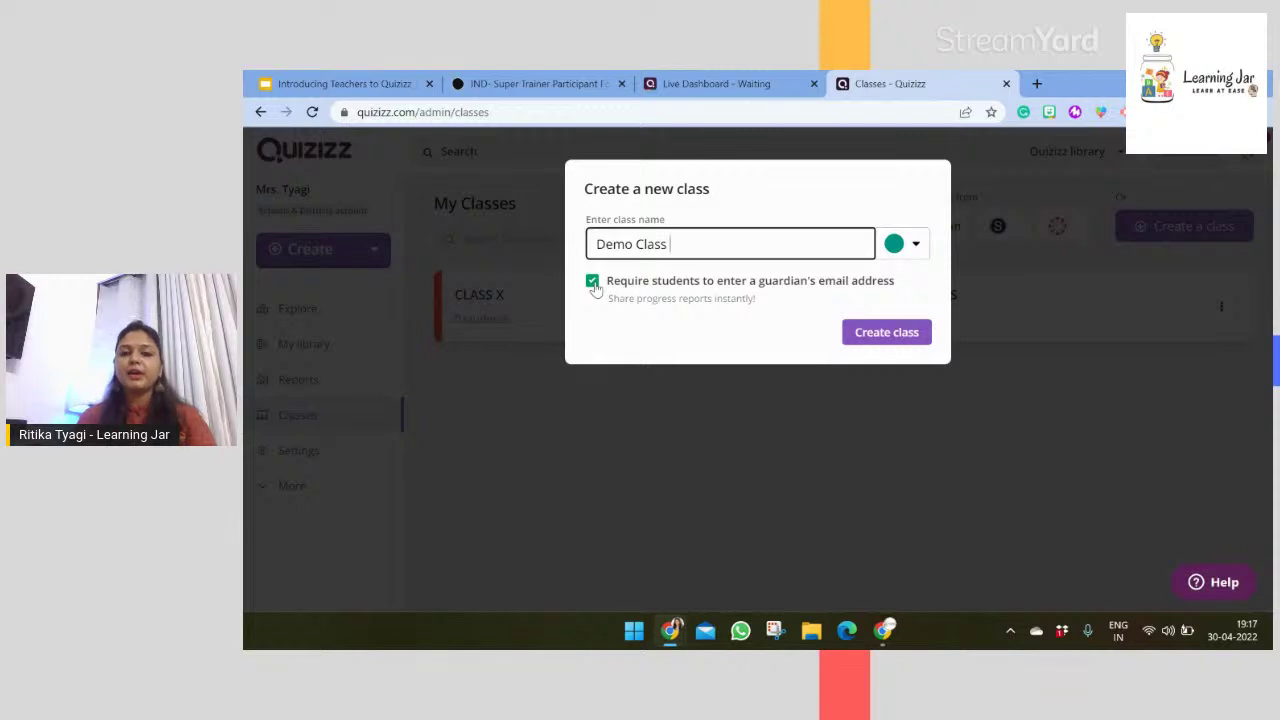
{"action": "left_click", "coordinate": [594, 287]}
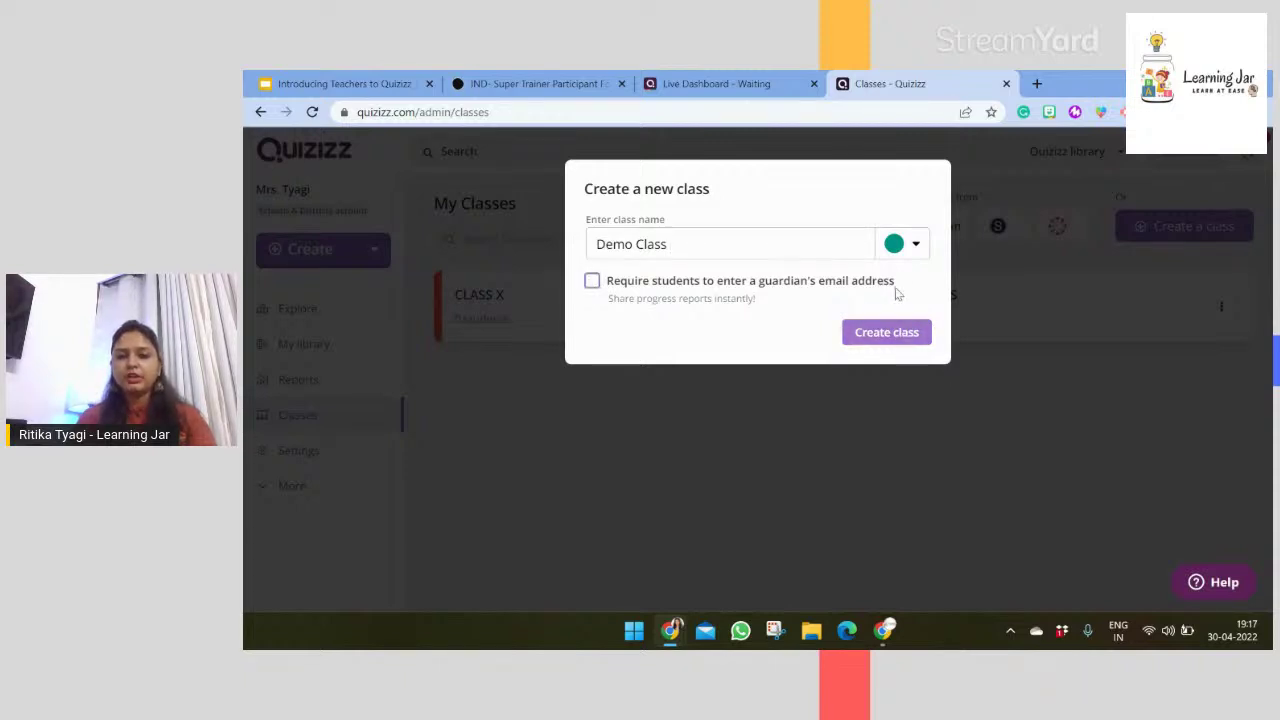
{"action": "left_click", "coordinate": [905, 244]}
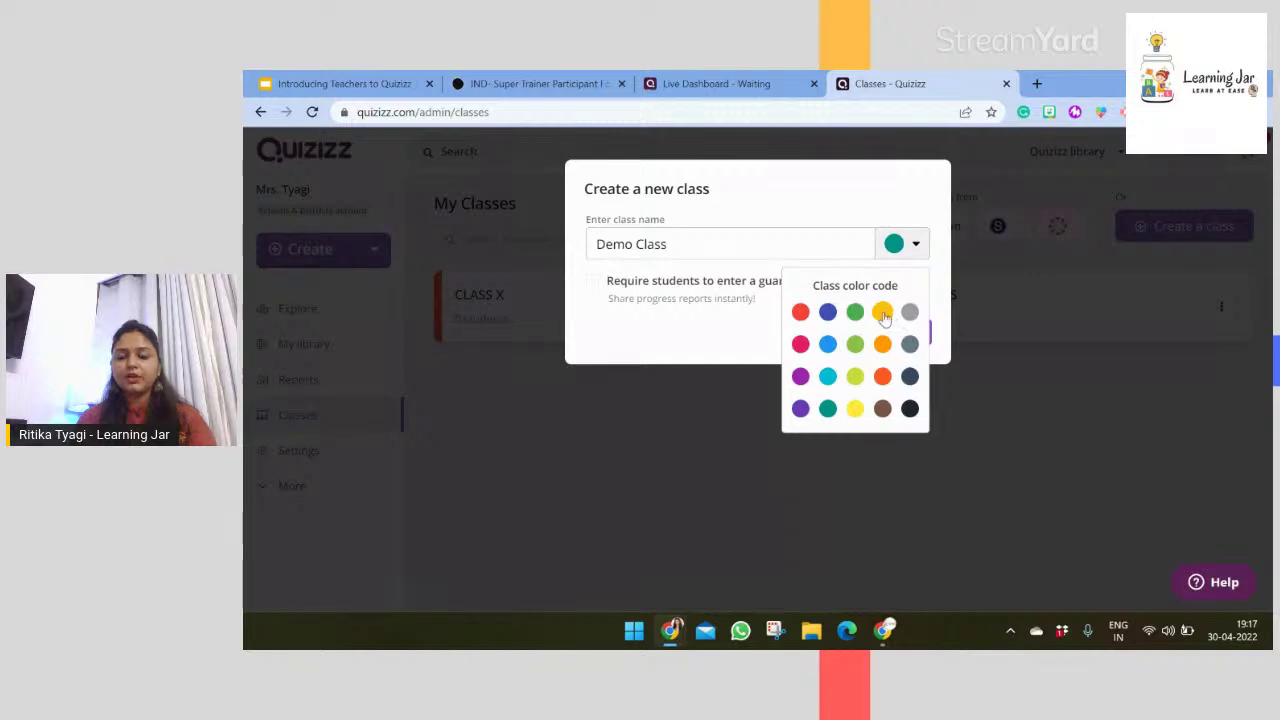
{"action": "left_click", "coordinate": [882, 313]}
{"action": "left_click", "coordinate": [906, 337]}
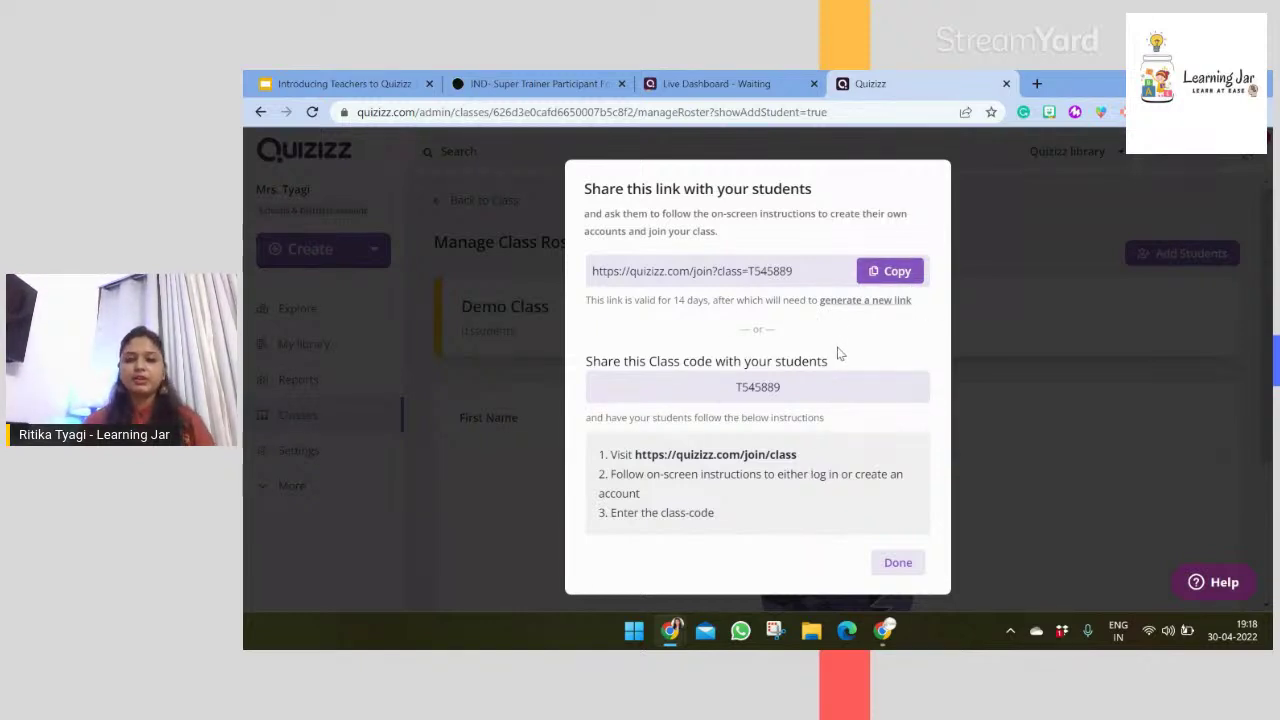
{"action": "left_click", "coordinate": [897, 563]}
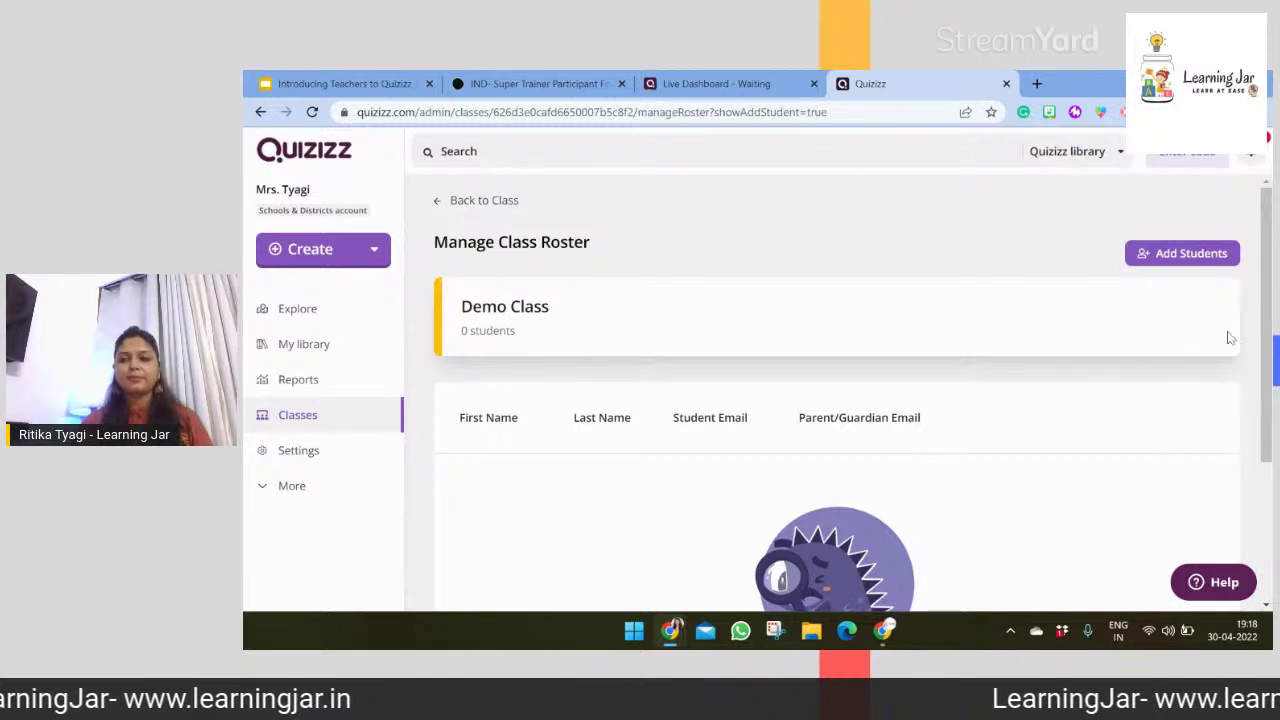
- Review the Manage Class Roster page of Demo Class, including its student name and parent/guardian email columns
{"action": "key", "text": "ctrl+a"}
{"action": "scroll", "coordinate": [837, 400], "scroll_direction": "down", "scroll_amount": 1}
{"action": "scroll", "coordinate": [1171, 397], "scroll_direction": "up", "scroll_amount": 1}
{"action": "left_click", "coordinate": [551, 380]}
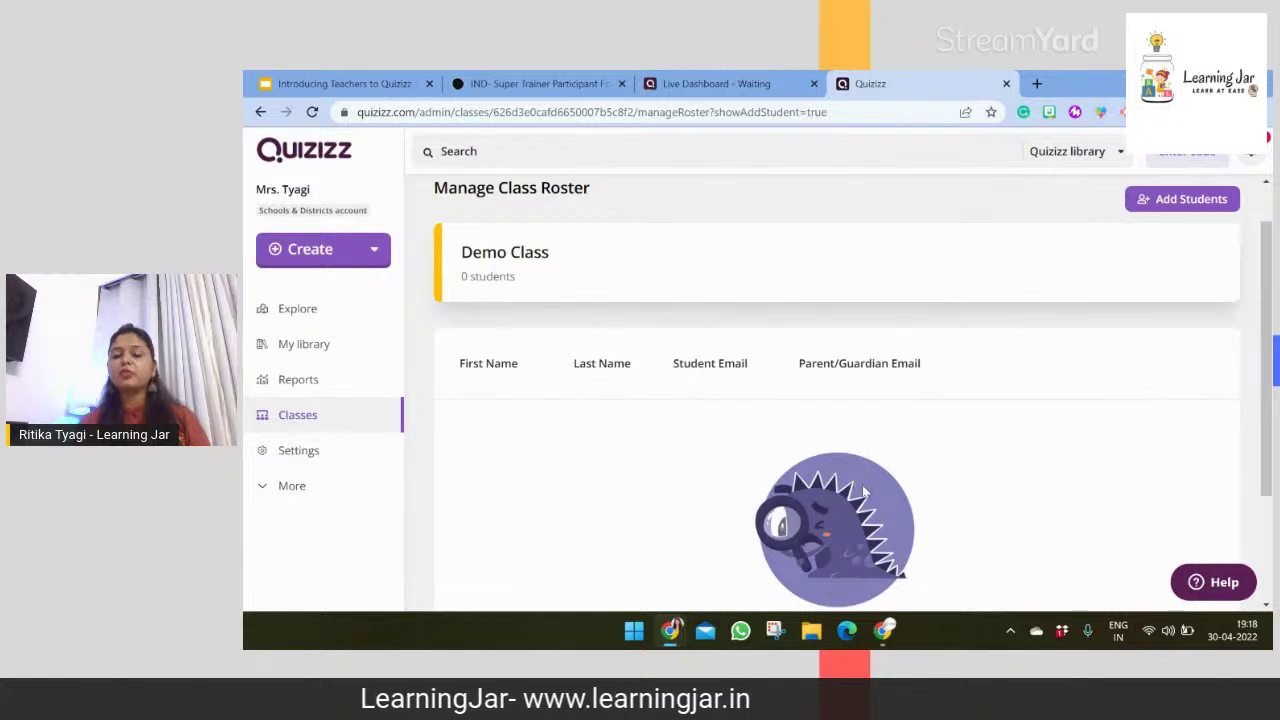
{"action": "scroll", "coordinate": [1245, 413], "scroll_direction": "down", "scroll_amount": 1}
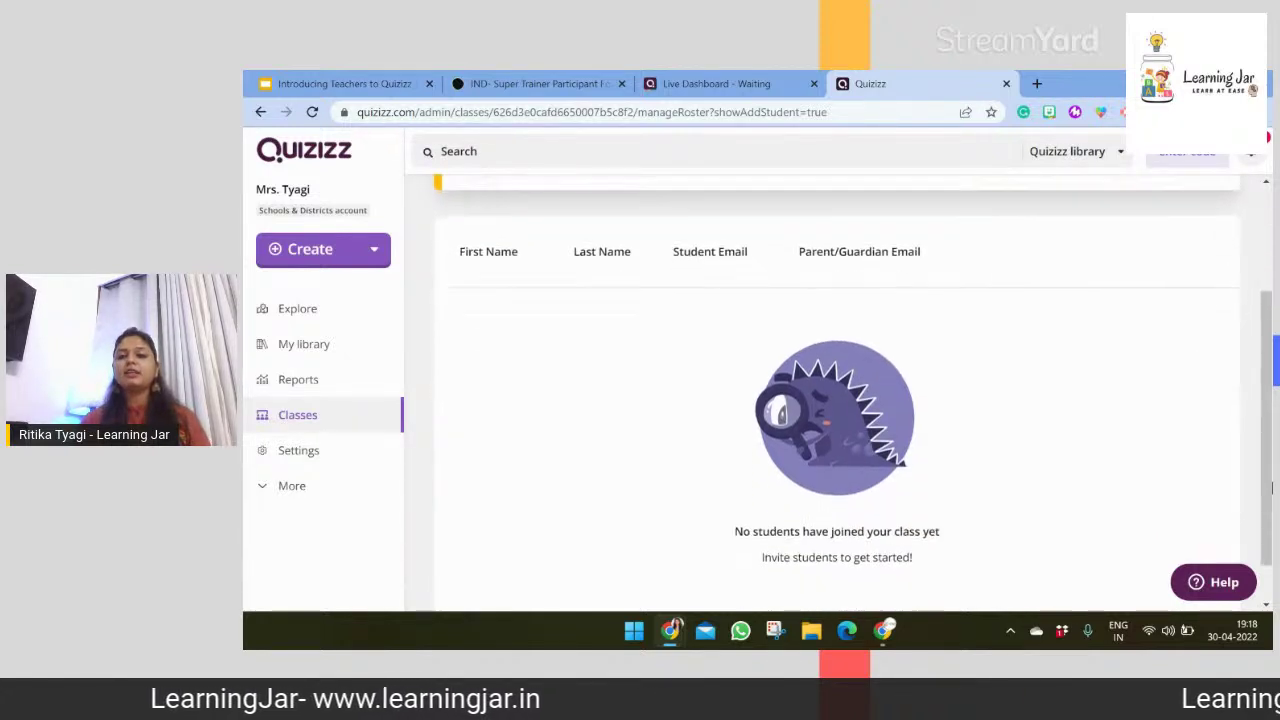
{"action": "scroll", "coordinate": [1250, 400], "scroll_direction": "up", "scroll_amount": 2}
{"action": "key", "text": "ctrl+a"}
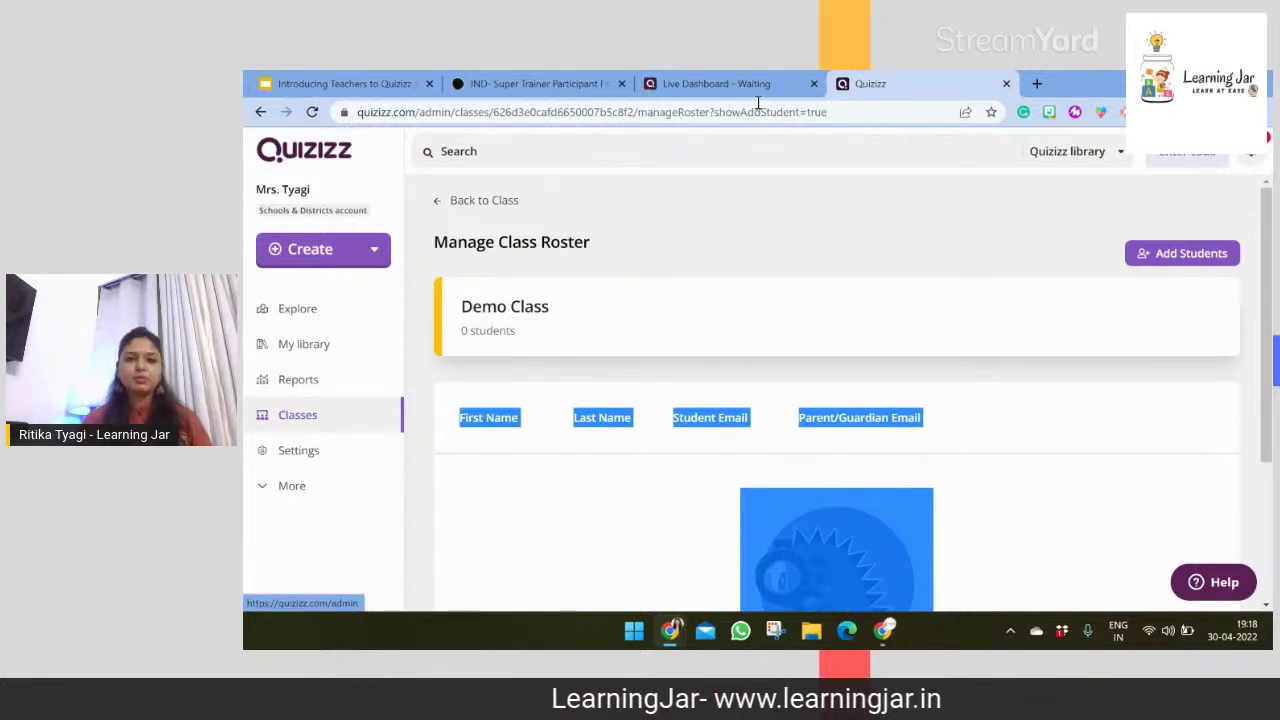
- Return to the live quiz waiting room, start the quiz and mute its sound
{"action": "left_click", "coordinate": [710, 78]}
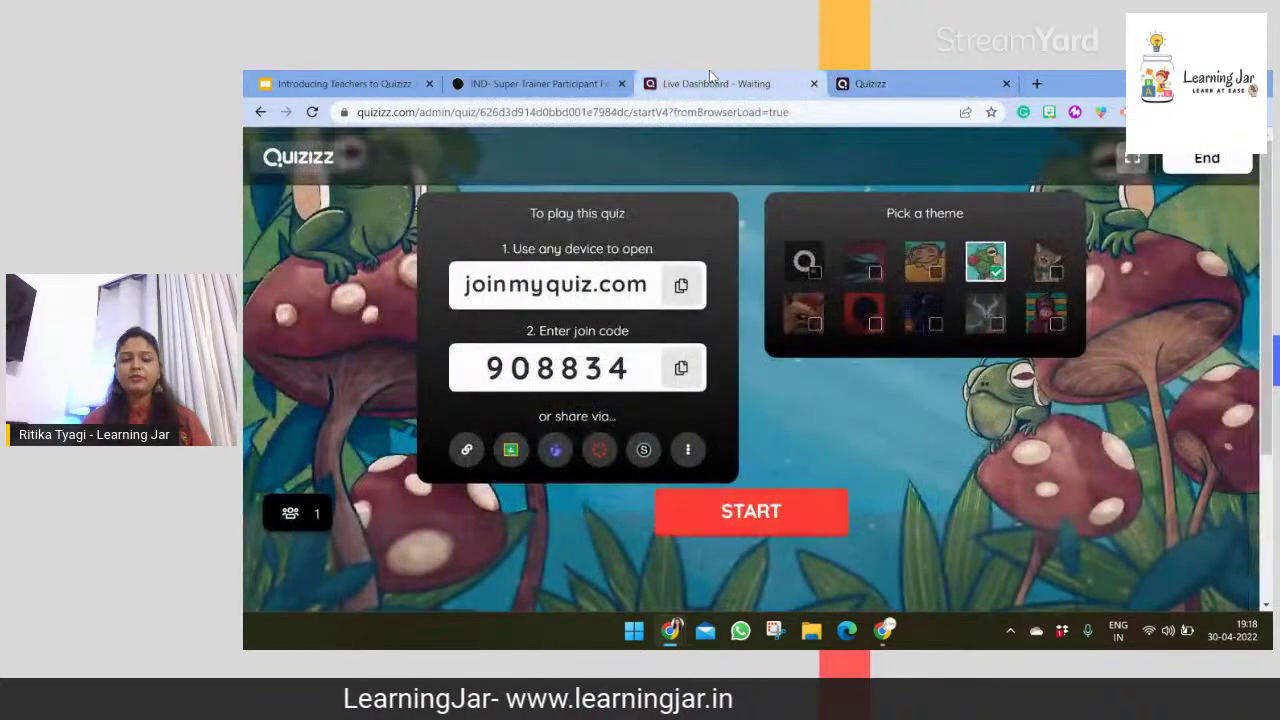
{"action": "left_click", "coordinate": [776, 520]}
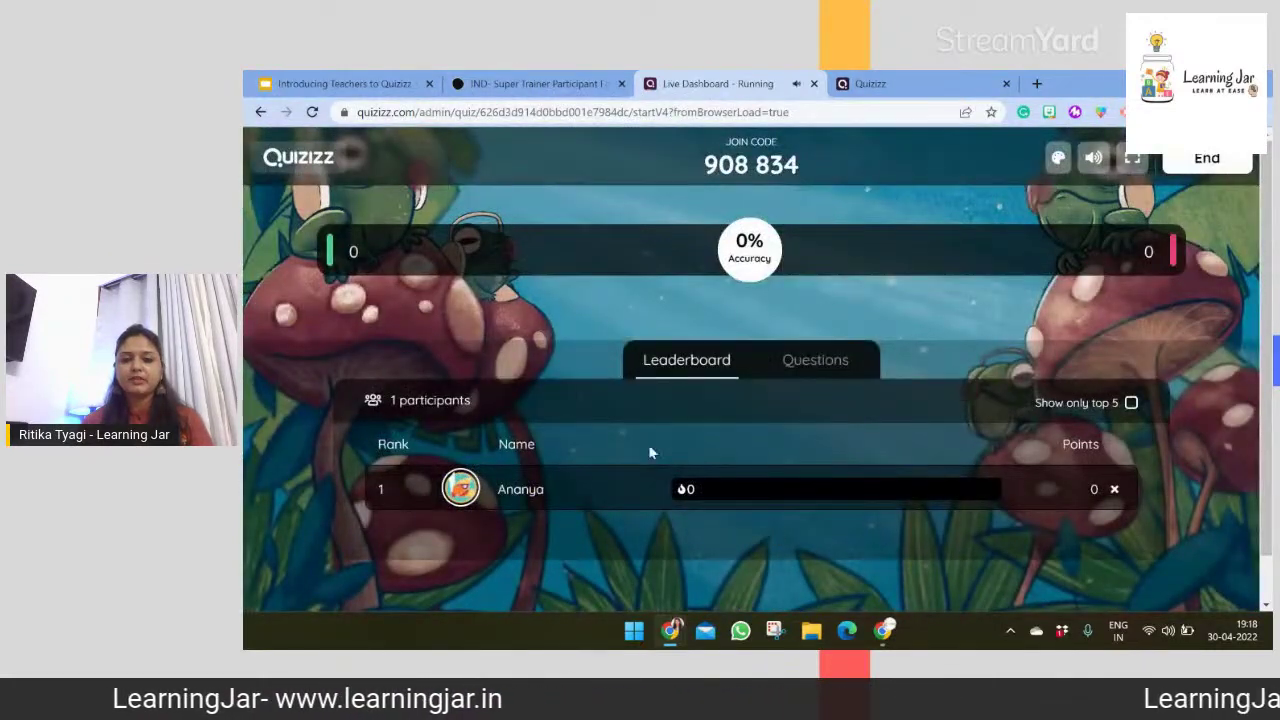
{"action": "left_click", "coordinate": [1093, 158]}
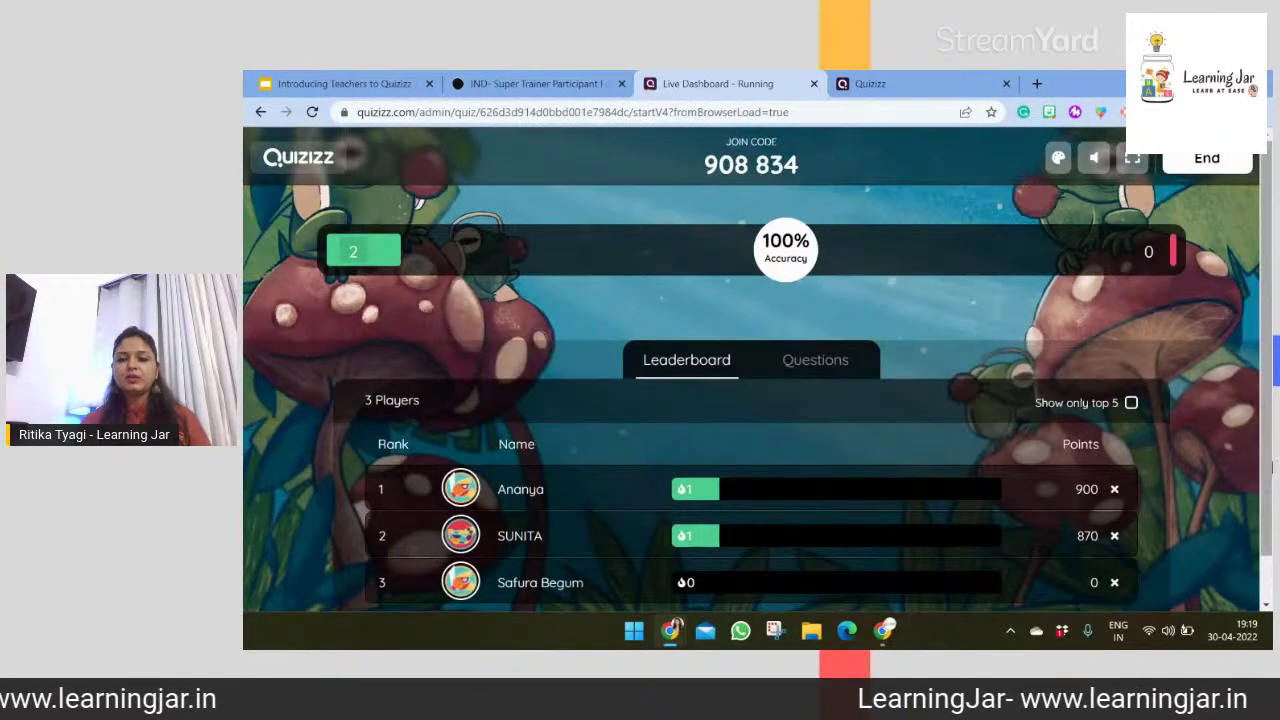
- Review the running quiz's leaderboard and its question-by-question accuracy and average response times
{"action": "scroll", "coordinate": [1240, 490], "scroll_direction": "down", "scroll_amount": 1}
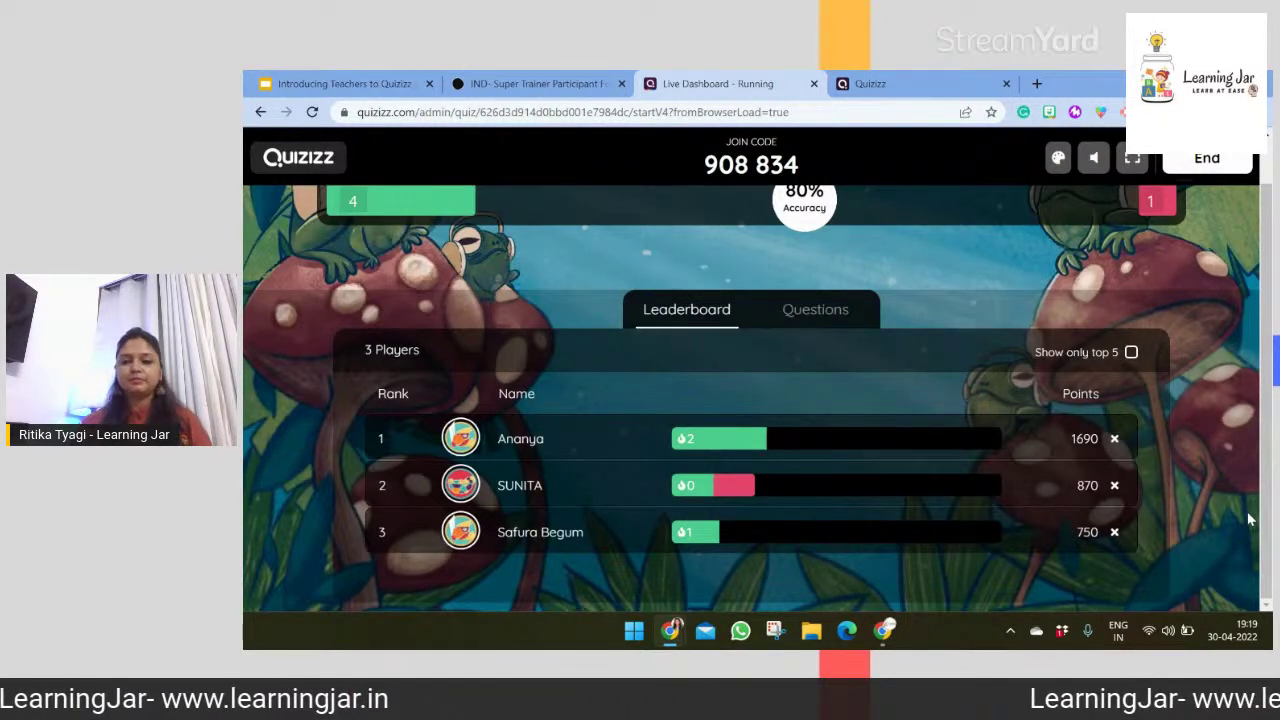
{"action": "left_click_drag", "start_coordinate": [1269, 519], "coordinate": [1270, 470]}
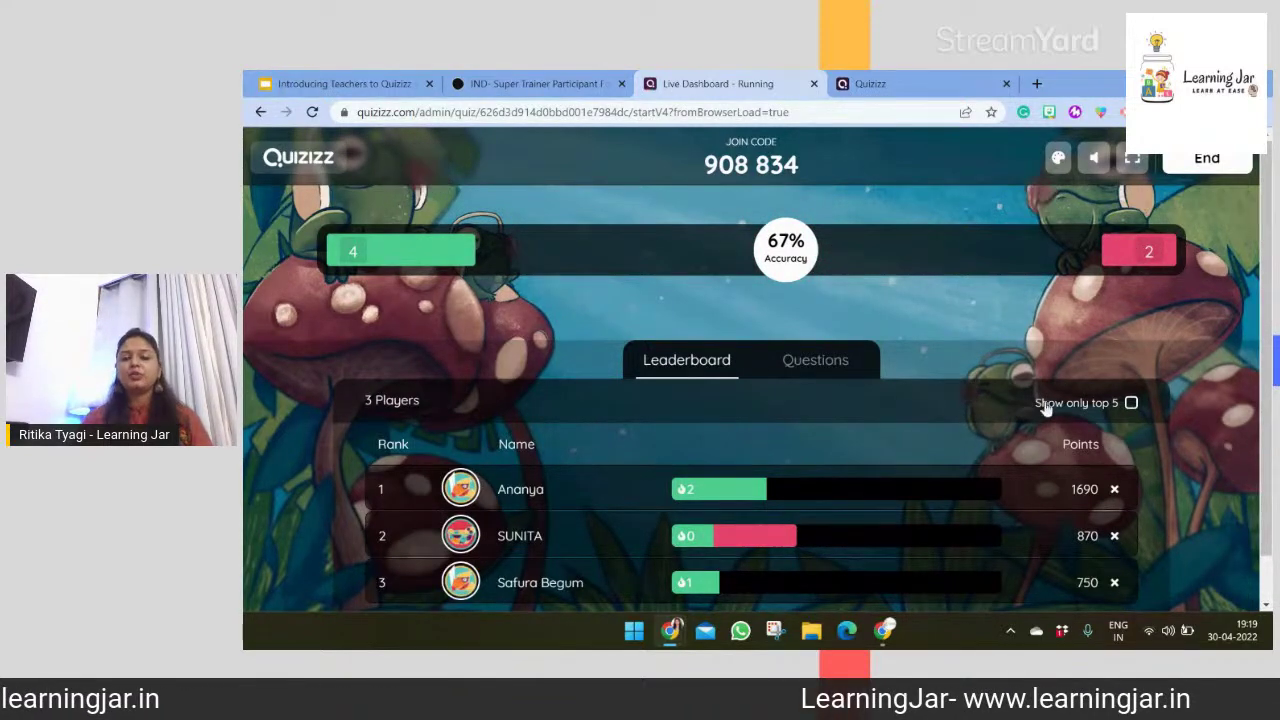
{"action": "left_click", "coordinate": [816, 361]}
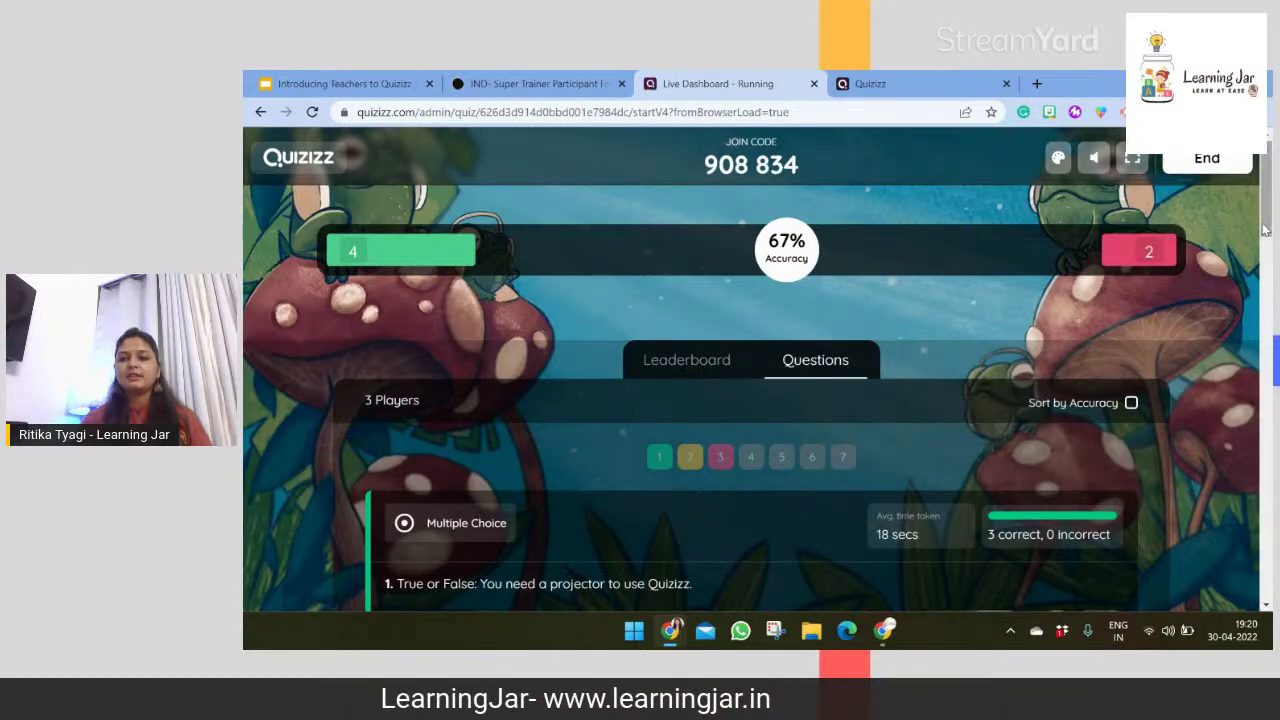
{"action": "scroll", "coordinate": [1265, 230], "scroll_direction": "down", "scroll_amount": 2}
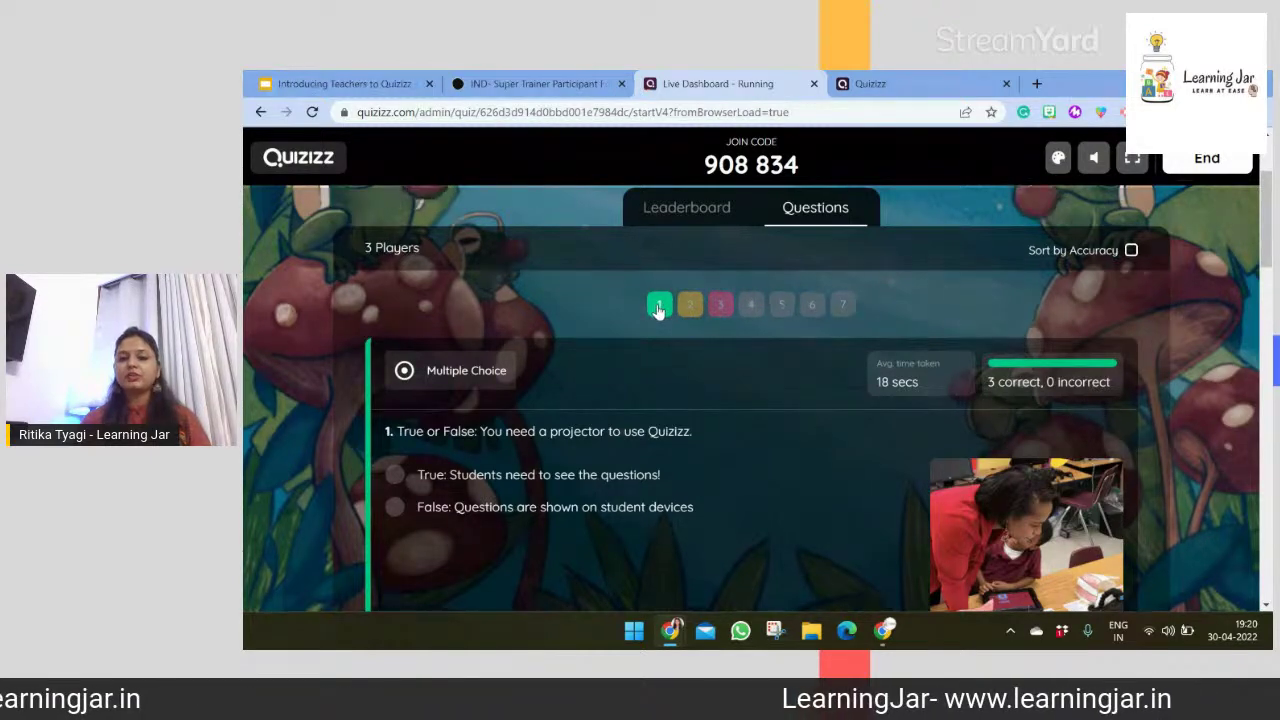
{"action": "left_click", "coordinate": [659, 306]}
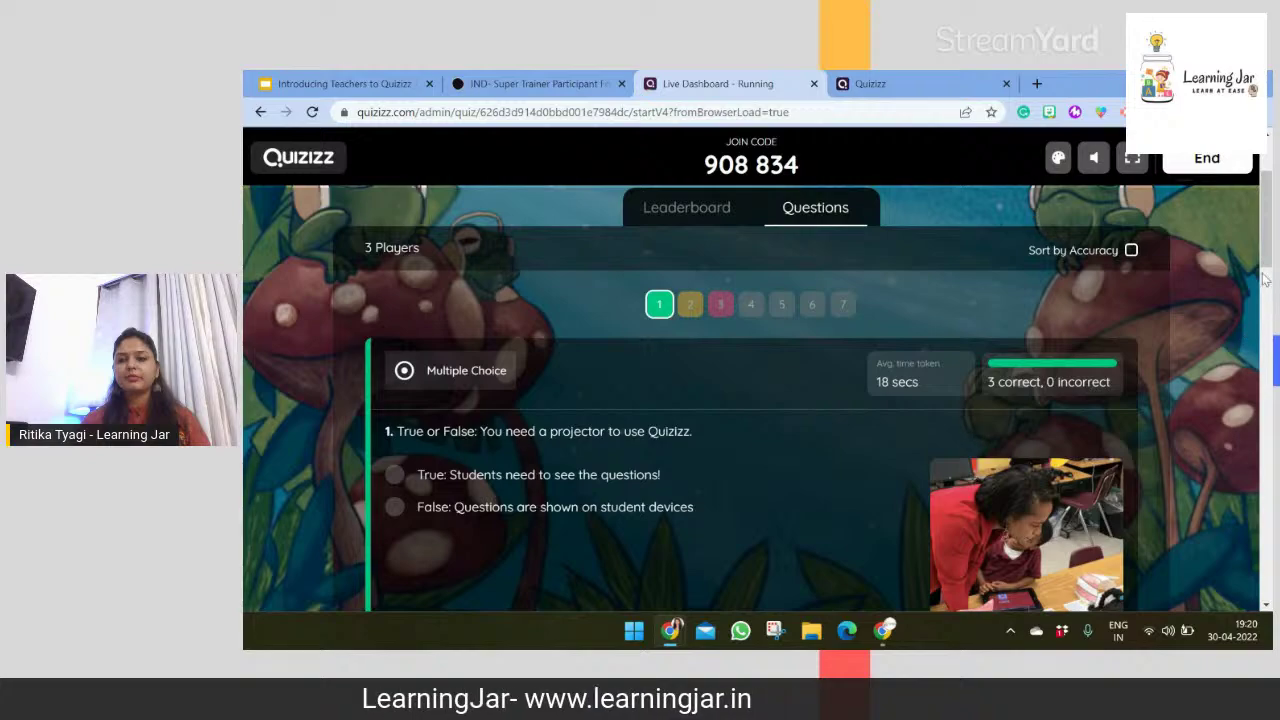
{"action": "scroll", "coordinate": [1265, 285], "scroll_direction": "down", "scroll_amount": 2}
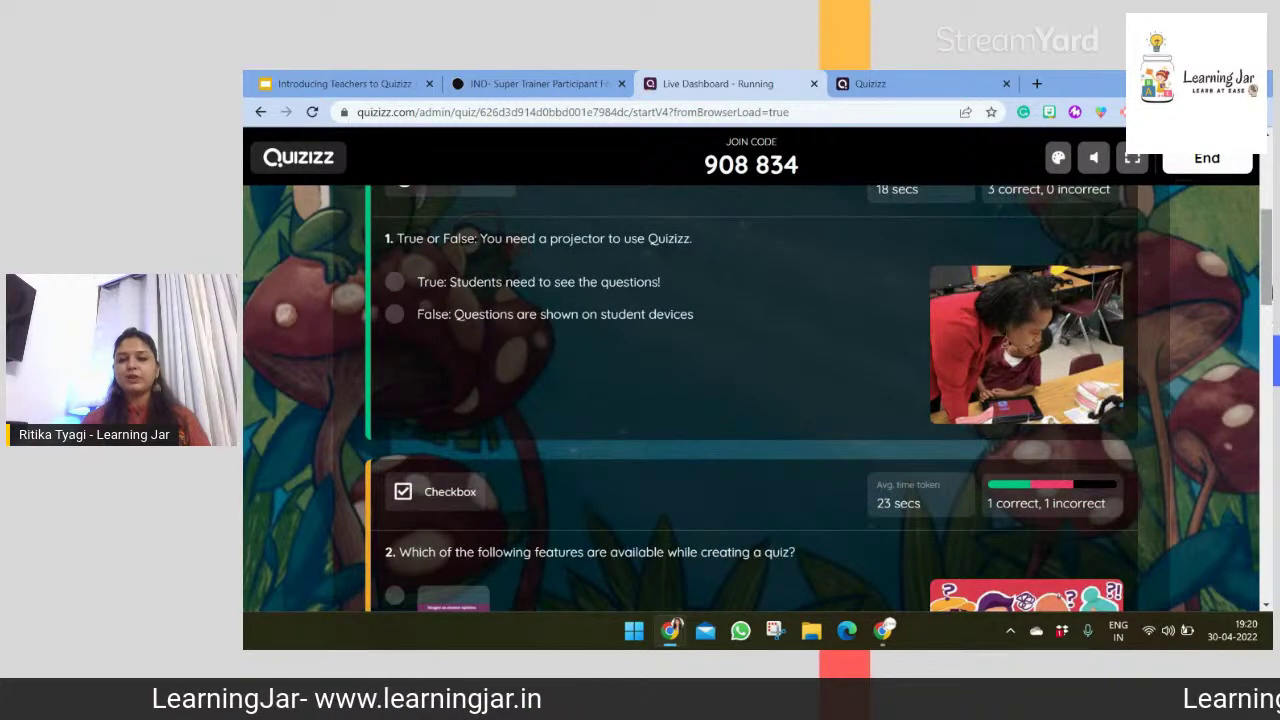
{"action": "scroll", "coordinate": [943, 337], "scroll_direction": "down", "scroll_amount": 3}
{"action": "scroll", "coordinate": [1265, 343], "scroll_direction": "down", "scroll_amount": 4}
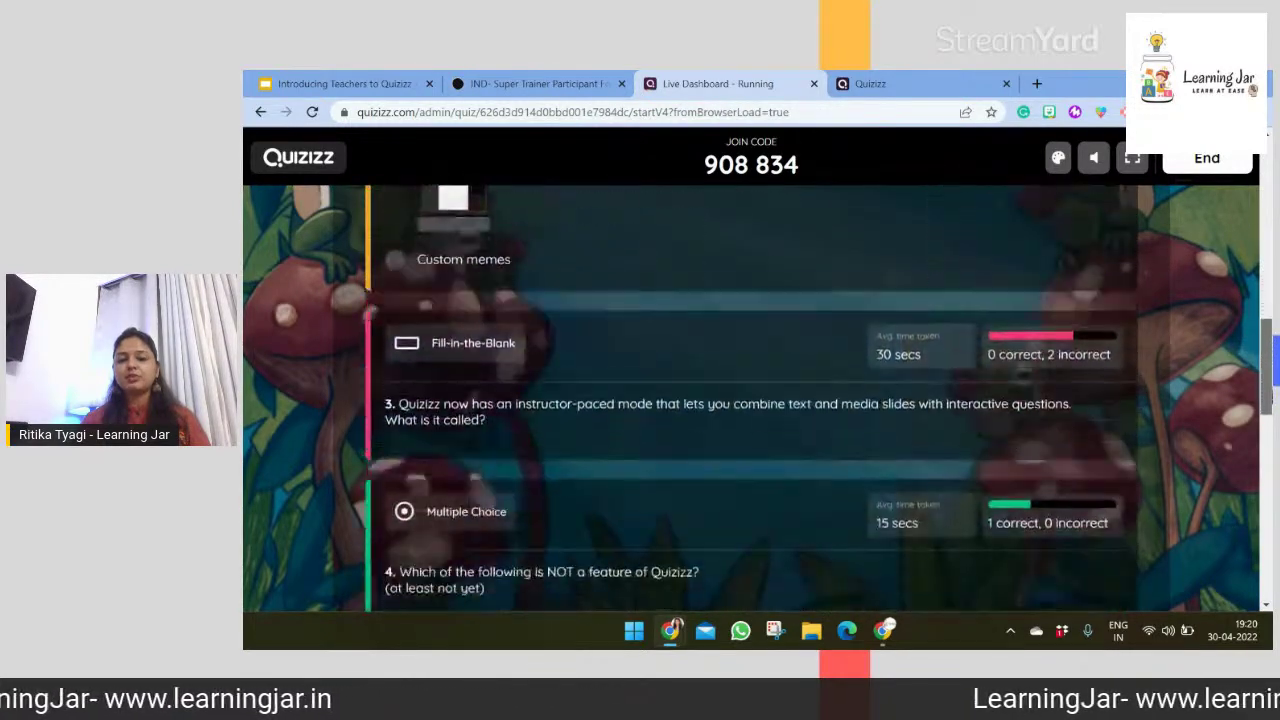
{"action": "scroll", "coordinate": [1265, 343], "scroll_direction": "up", "scroll_amount": 4}
{"action": "scroll", "coordinate": [1265, 343], "scroll_direction": "down", "scroll_amount": 3}
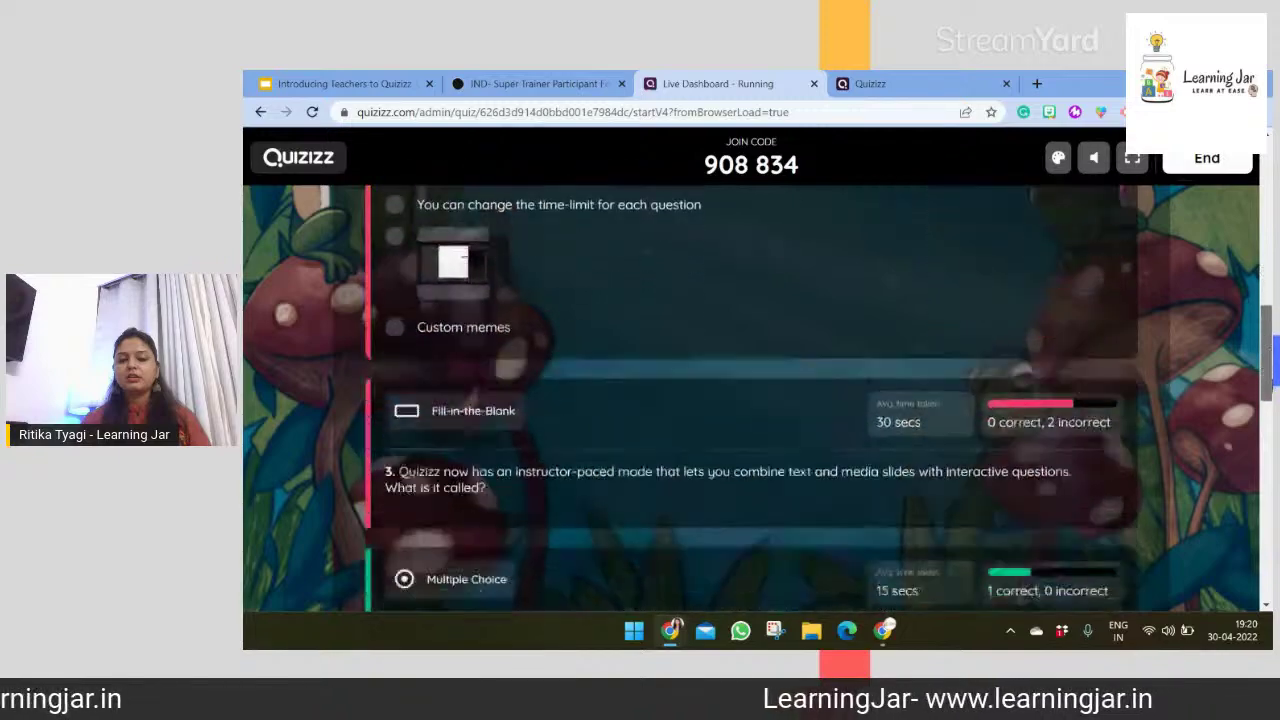
{"action": "scroll", "coordinate": [750, 400], "scroll_direction": "down", "scroll_amount": 3}
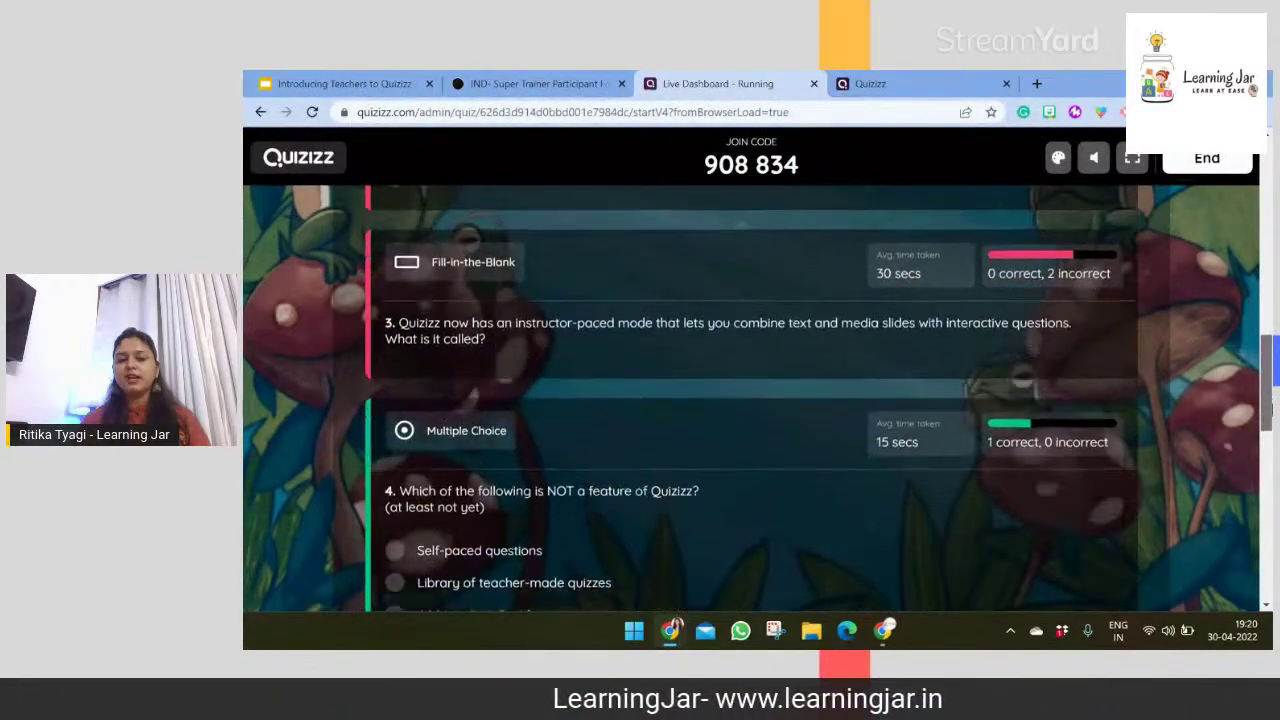
{"action": "left_click_drag", "start_coordinate": [1270, 438], "coordinate": [1267, 203]}
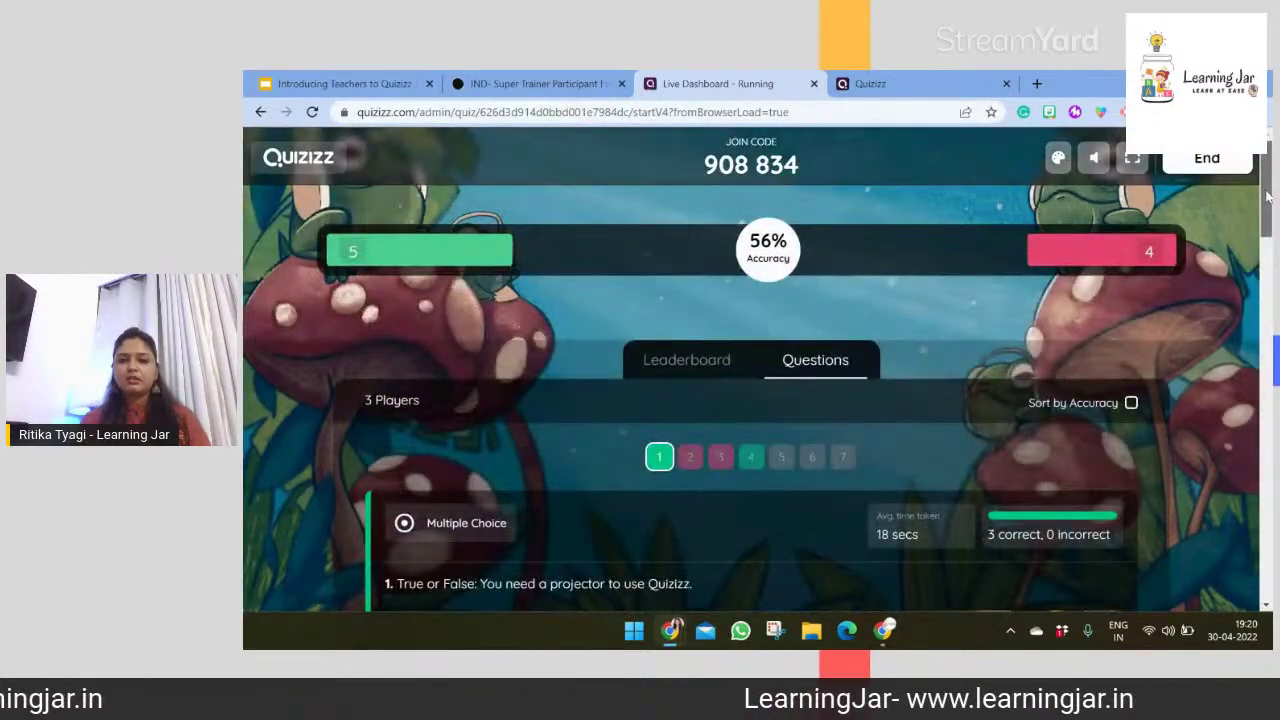
- Recheck the running quiz's leaderboard, and end the live quiz for all participants
{"action": "left_click", "coordinate": [737, 369]}
{"action": "scroll", "coordinate": [1258, 296], "scroll_direction": "down", "scroll_amount": 1}
{"action": "scroll", "coordinate": [1258, 296], "scroll_direction": "up", "scroll_amount": 1}
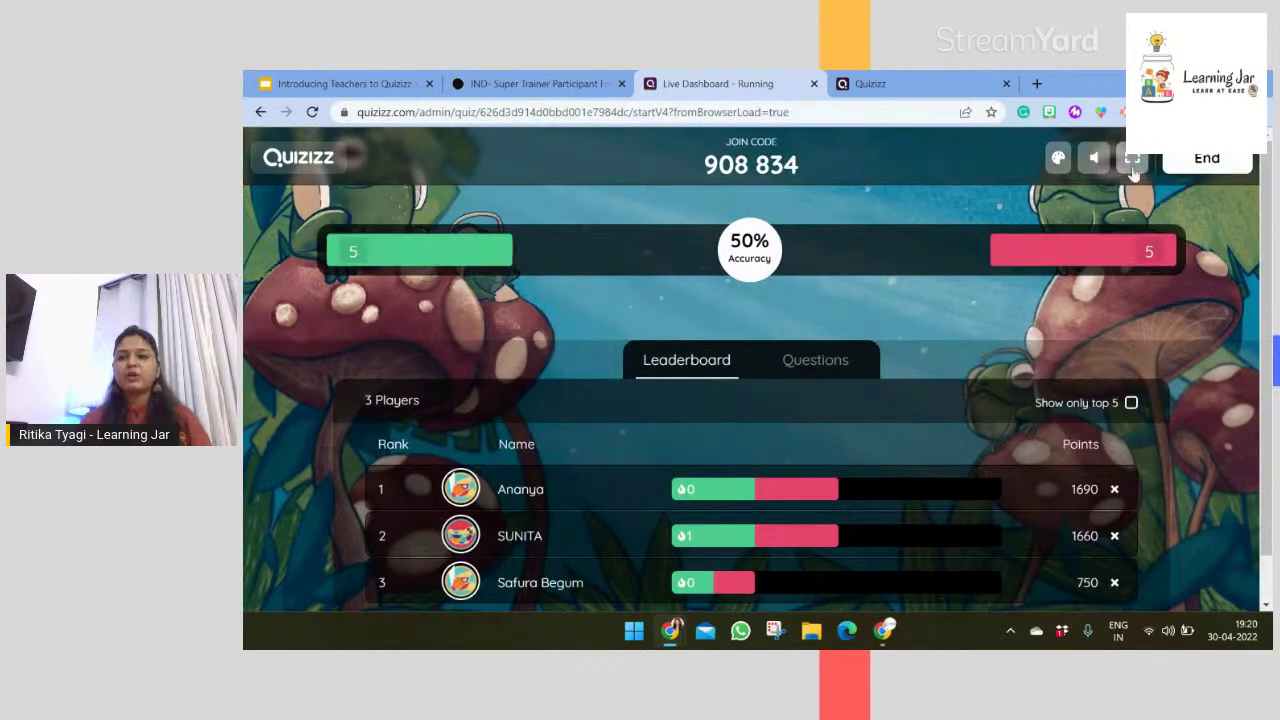
{"action": "left_click", "coordinate": [1206, 165]}
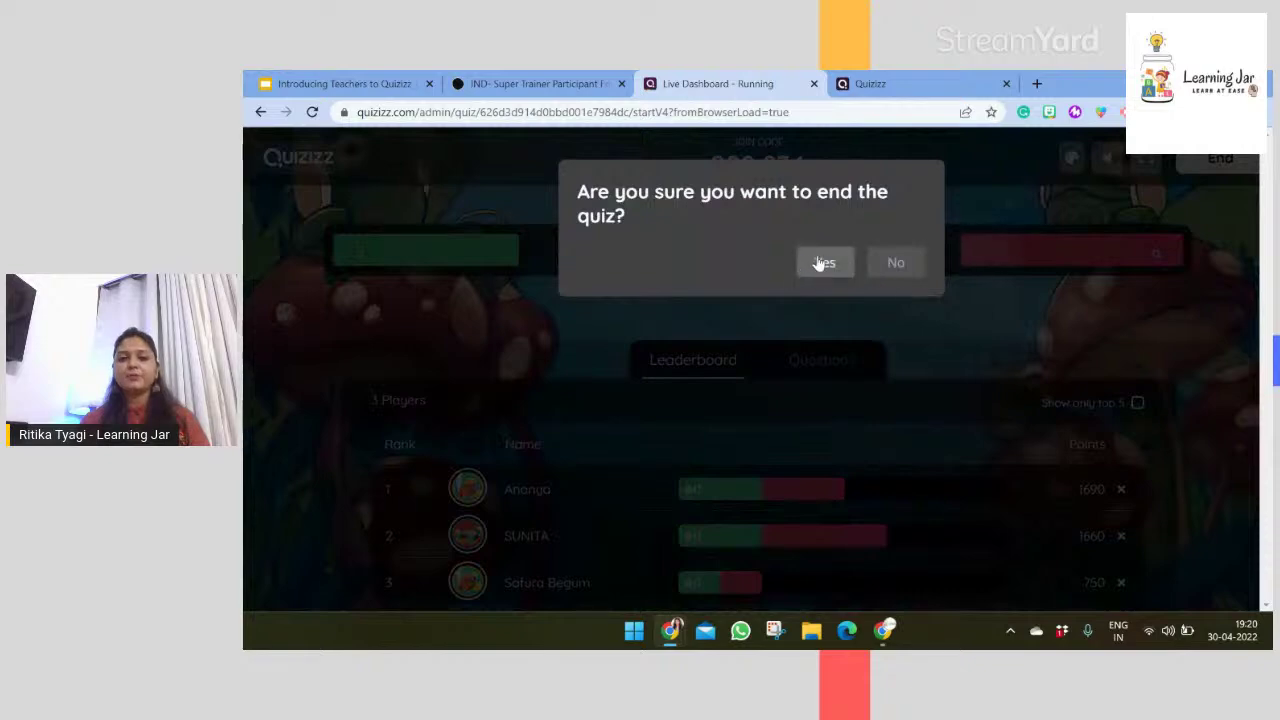
{"action": "left_click", "coordinate": [821, 262]}
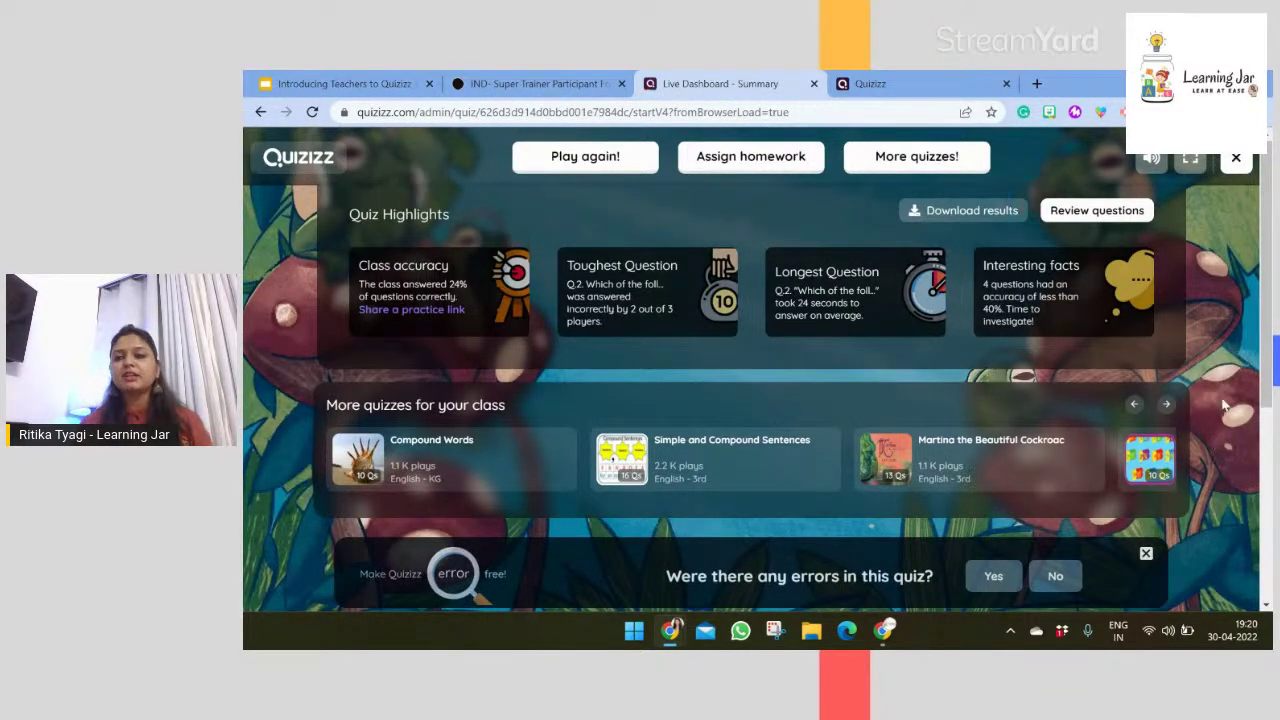
- Review the finished quiz's highlights and the overview of each participant's score and answers
{"action": "scroll", "coordinate": [1270, 355], "scroll_direction": "down", "scroll_amount": 1}
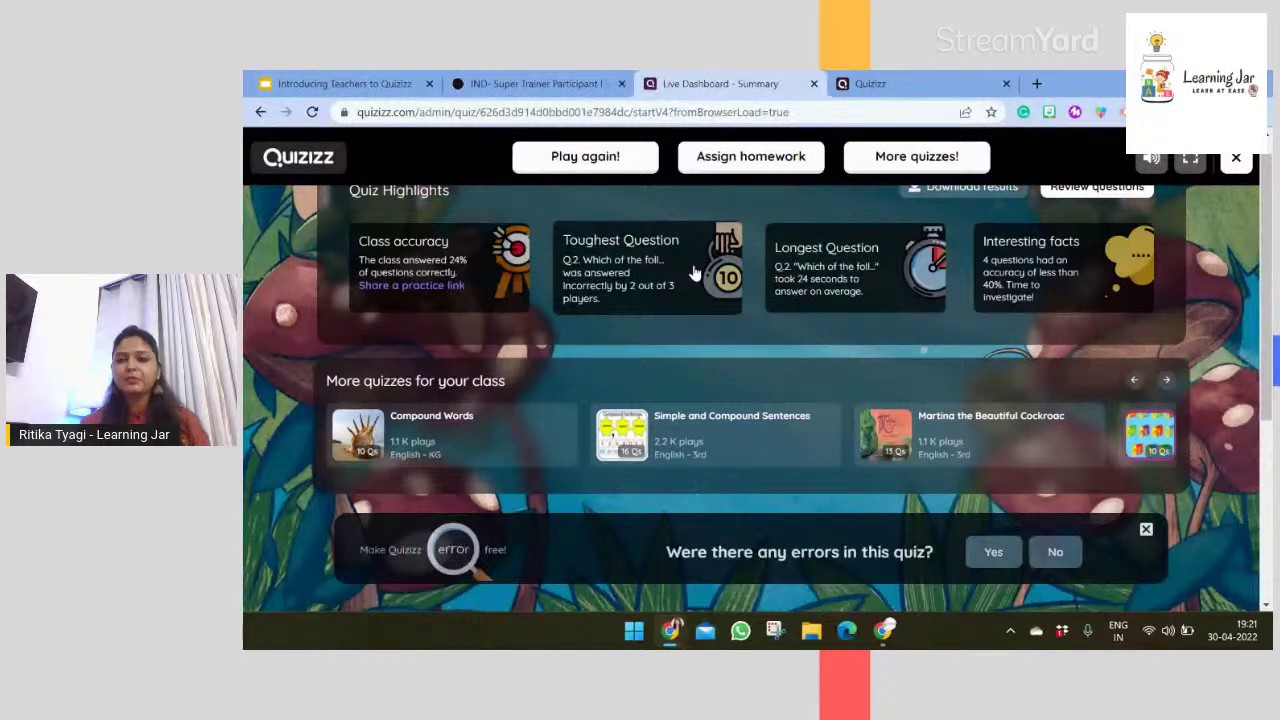
{"action": "scroll", "coordinate": [1269, 255], "scroll_direction": "up", "scroll_amount": 1}
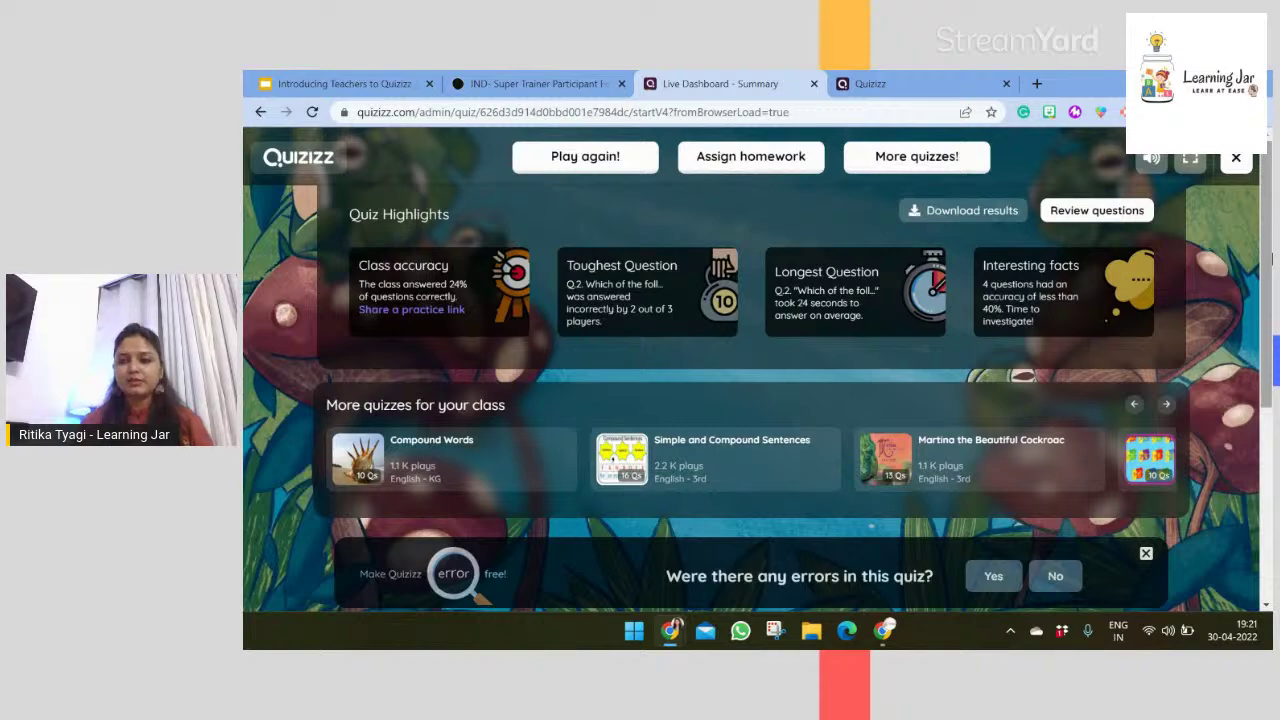
{"action": "scroll", "coordinate": [1137, 470], "scroll_direction": "down", "scroll_amount": 4}
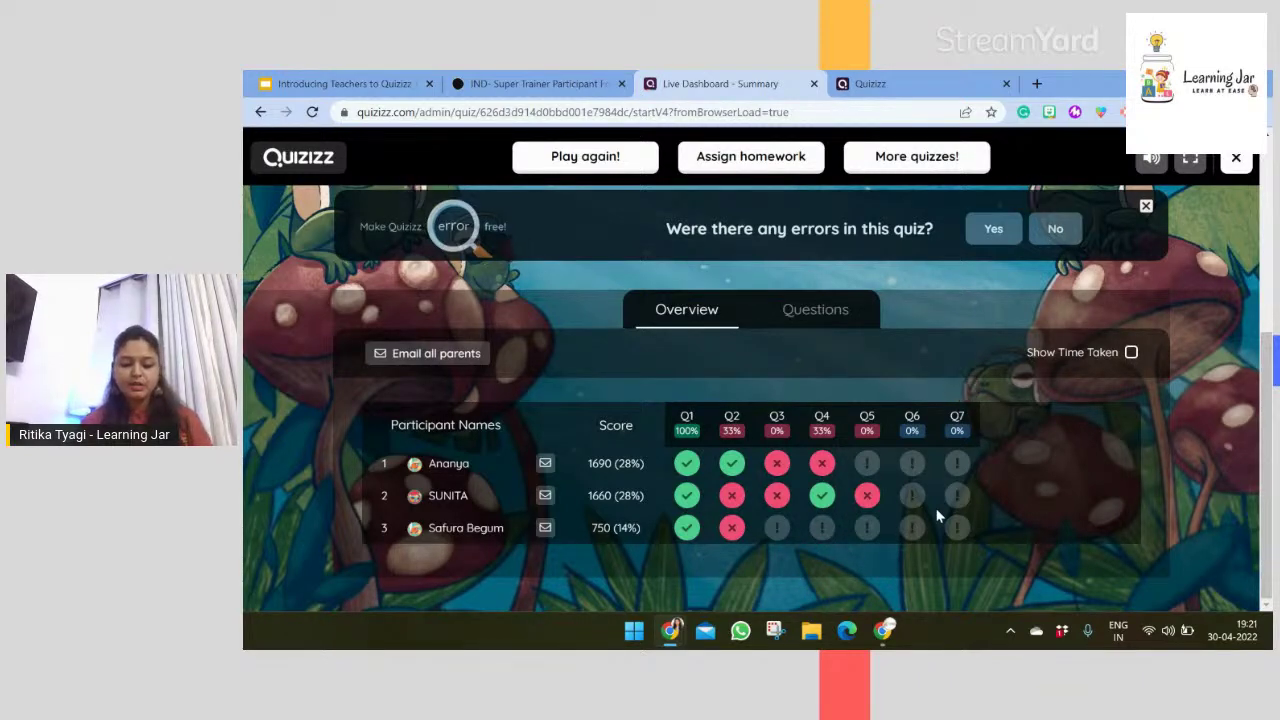
- Examine the finished quiz's question breakdown, stepping through the detailed responses for Questions 1 to 6, and close the detail view
{"action": "left_click", "coordinate": [813, 316]}
{"action": "left_click_drag", "start_coordinate": [1267, 262], "coordinate": [1268, 300]}
{"action": "scroll", "coordinate": [822, 303], "scroll_direction": "down", "scroll_amount": 2}
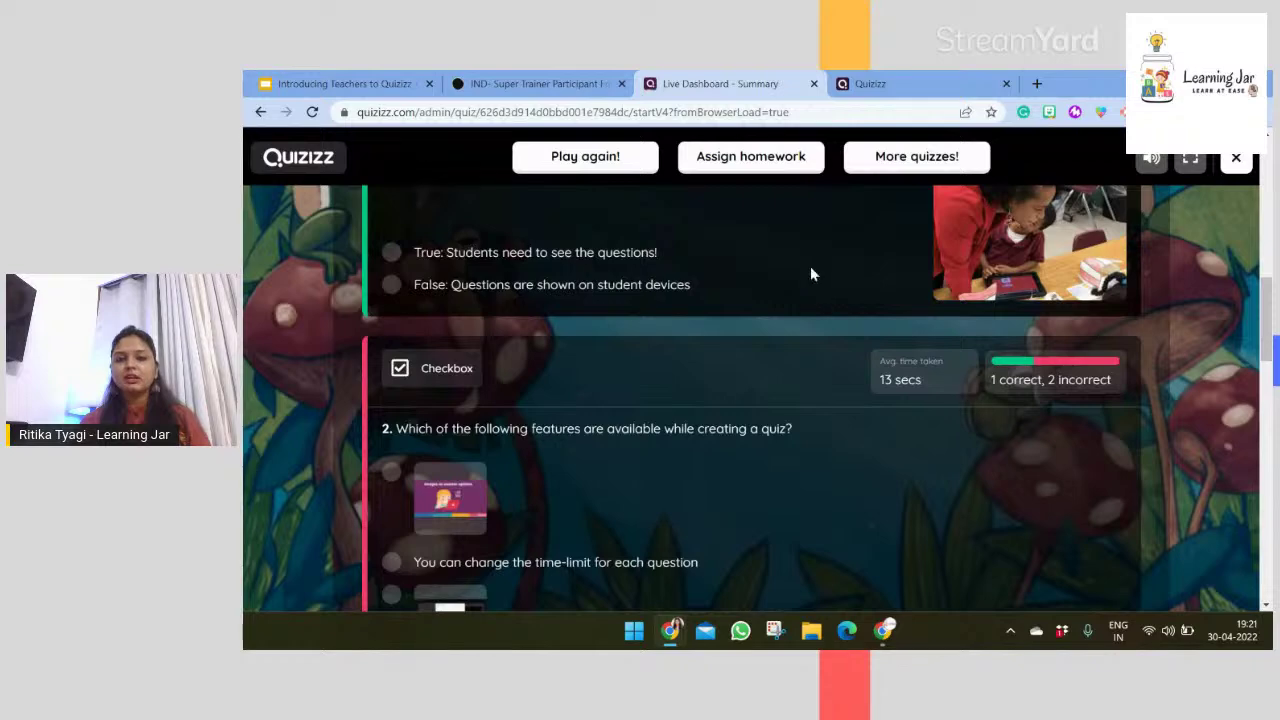
{"action": "left_click", "coordinate": [811, 268]}
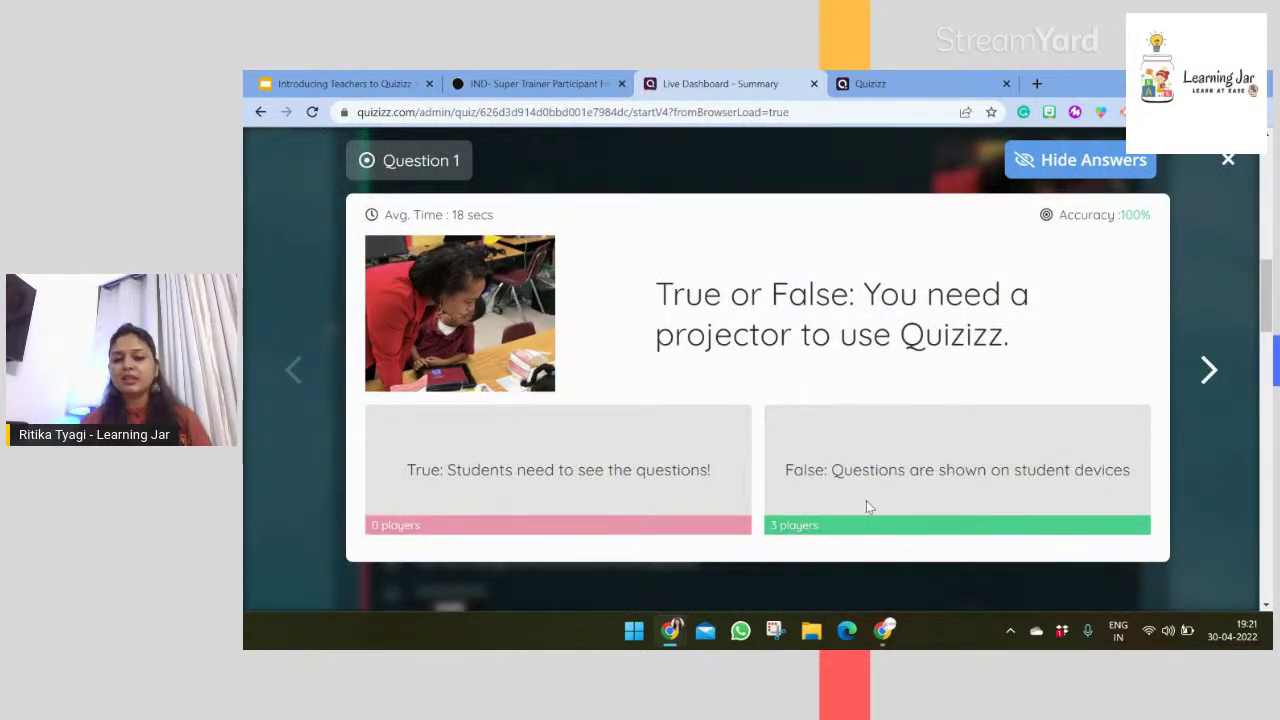
{"action": "left_click", "coordinate": [1206, 380]}
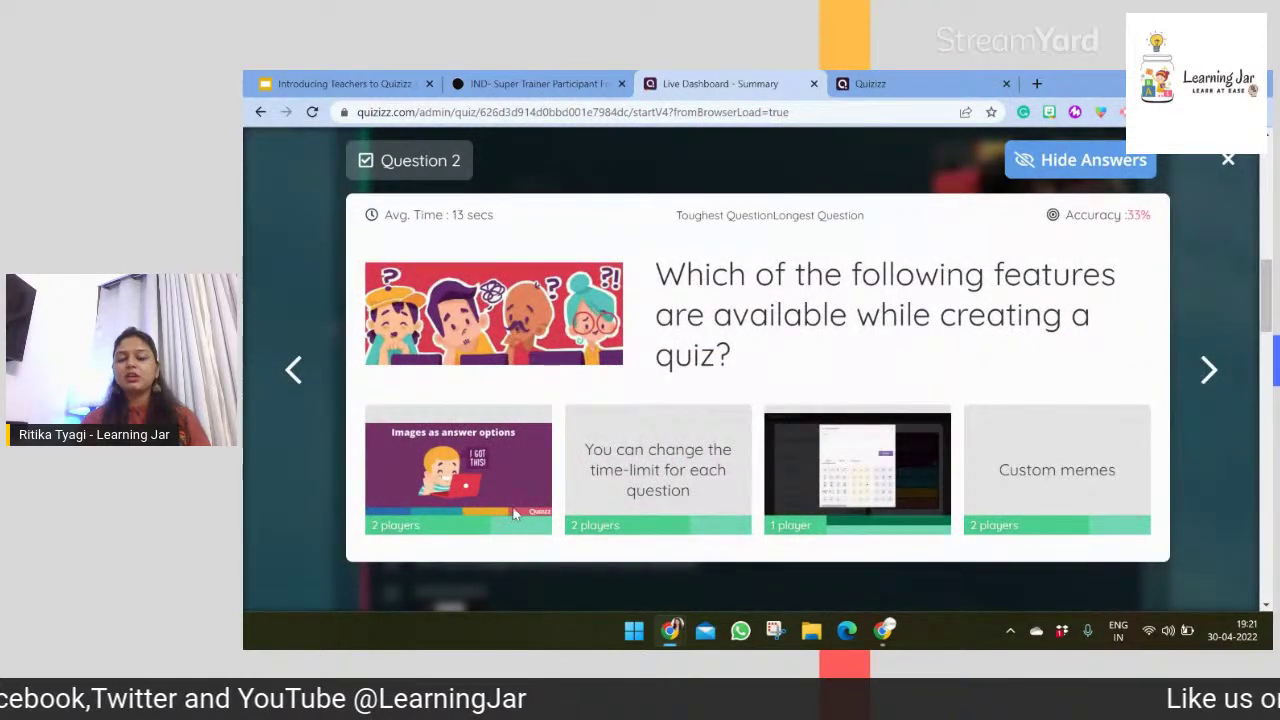
{"action": "left_click", "coordinate": [1208, 376]}
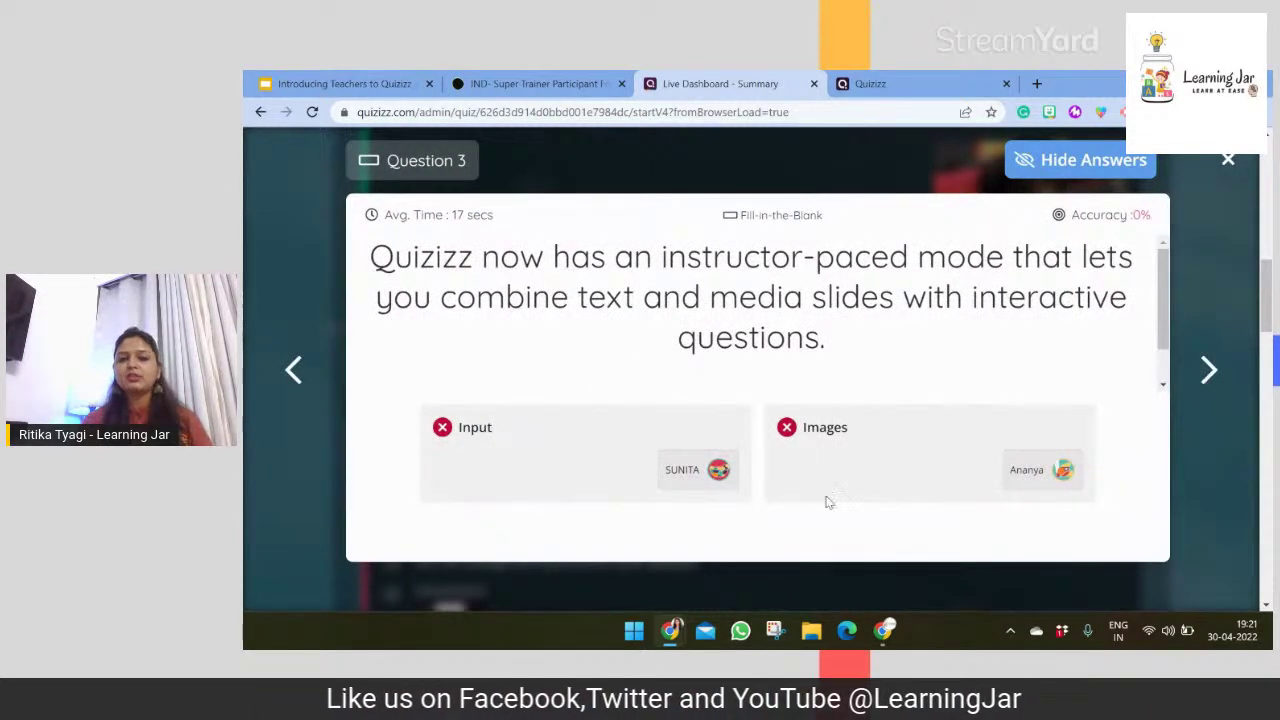
{"action": "left_click", "coordinate": [1208, 374]}
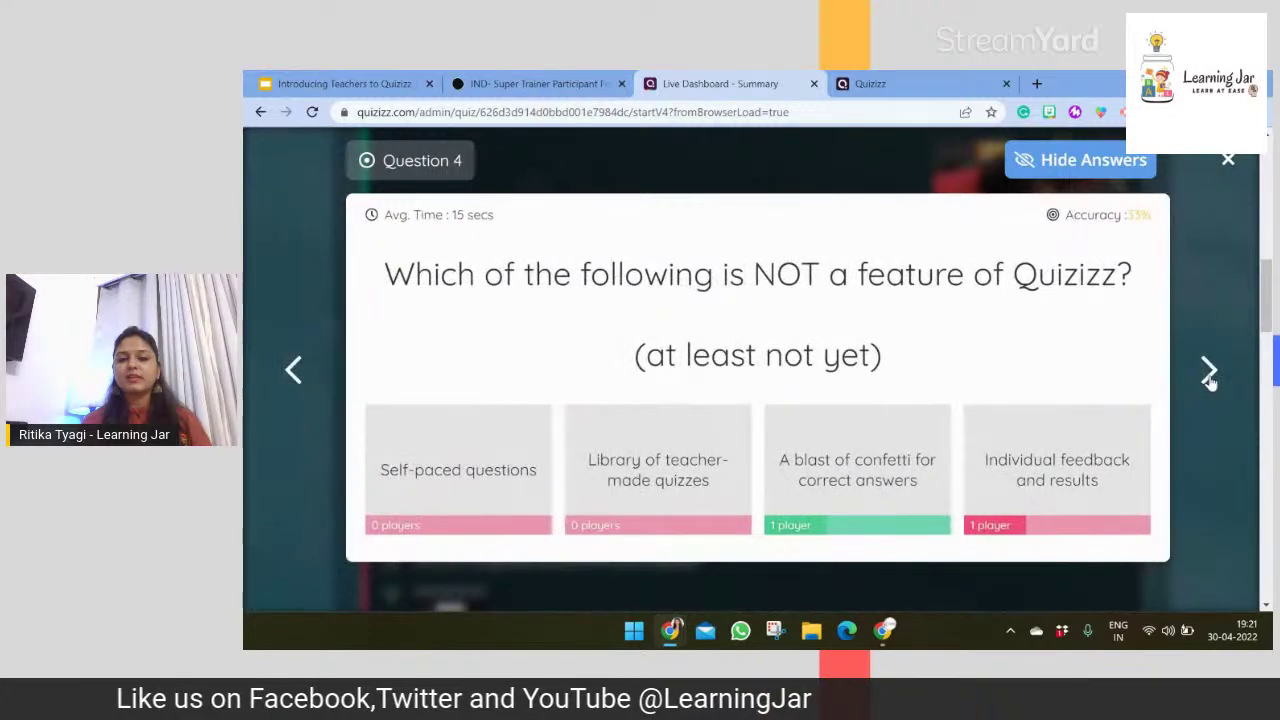
{"action": "left_click", "coordinate": [1208, 374]}
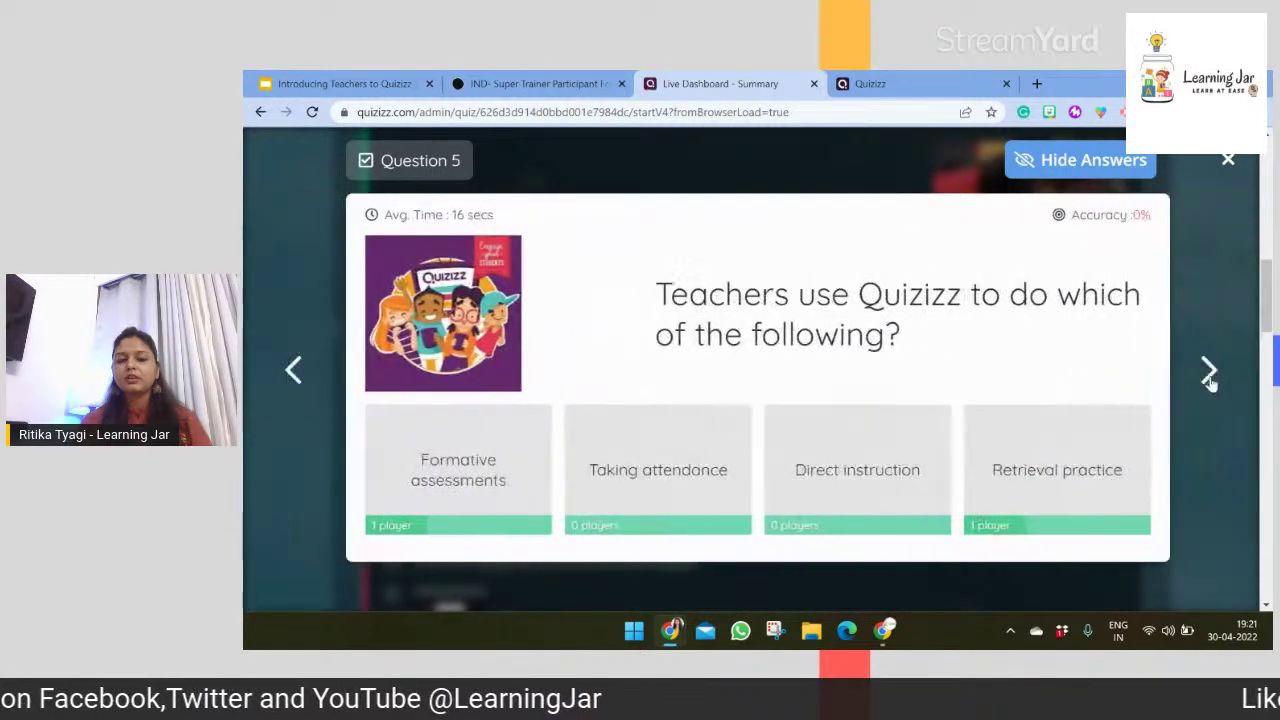
{"action": "left_click", "coordinate": [1208, 374]}
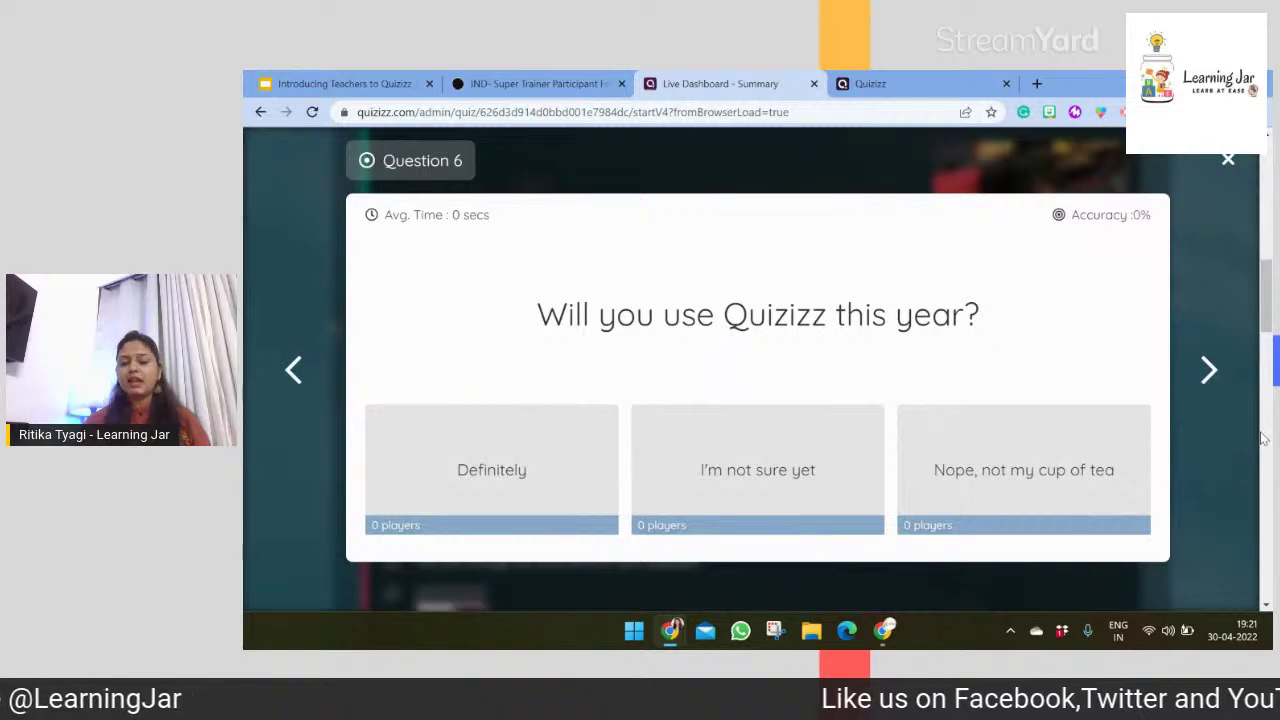
{"action": "left_click", "coordinate": [1230, 162]}
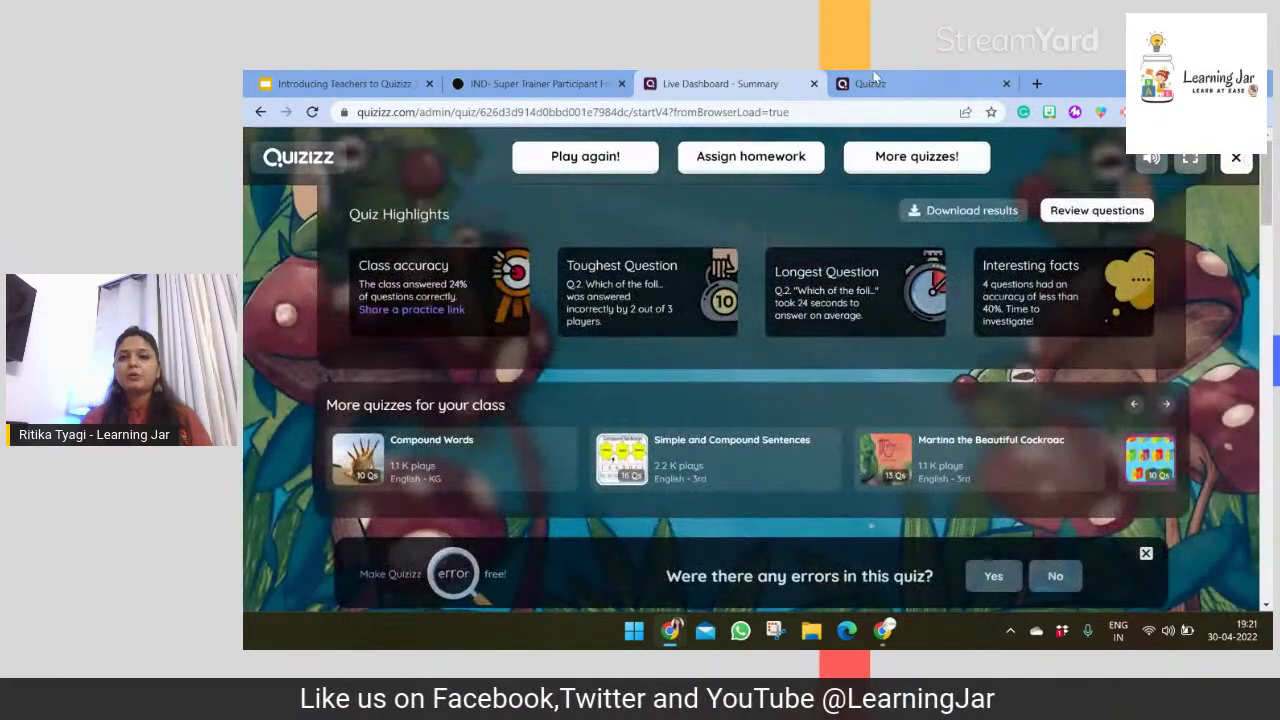
- Return to the class roster page and create a new quiz named Fractions with Mathematics as its subject
{"action": "left_click", "coordinate": [874, 80]}
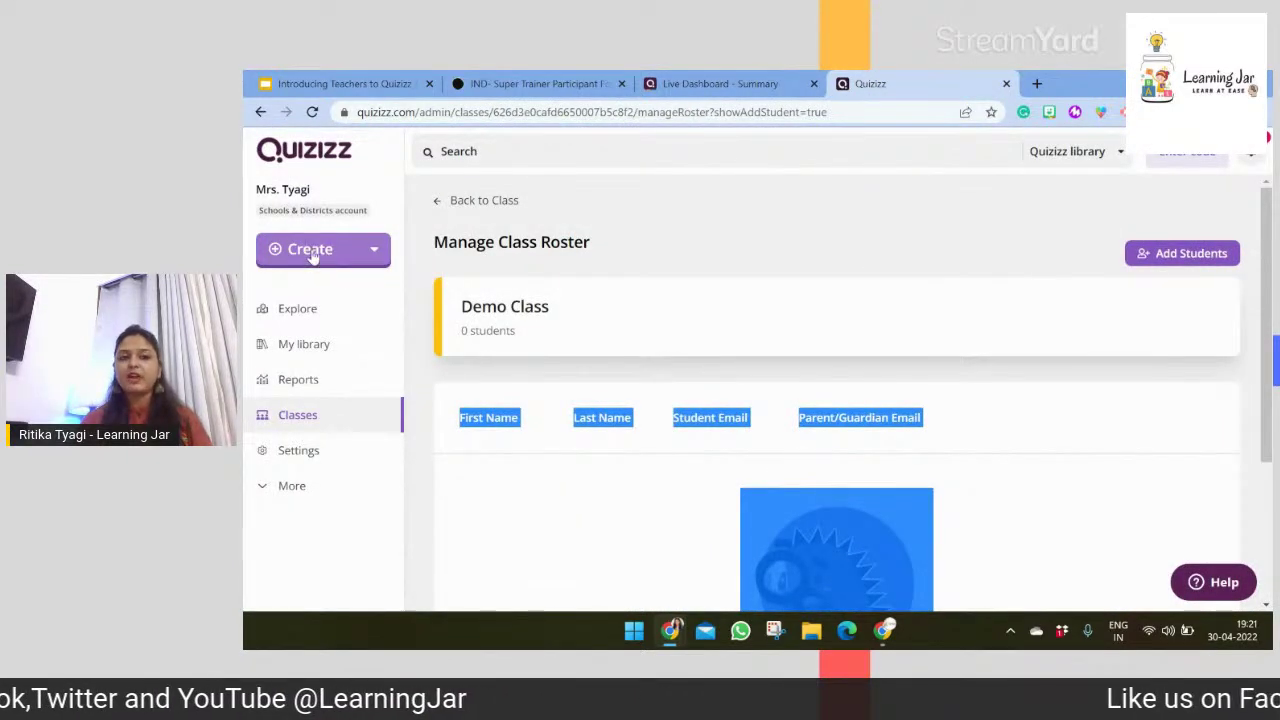
{"action": "left_click", "coordinate": [355, 252]}
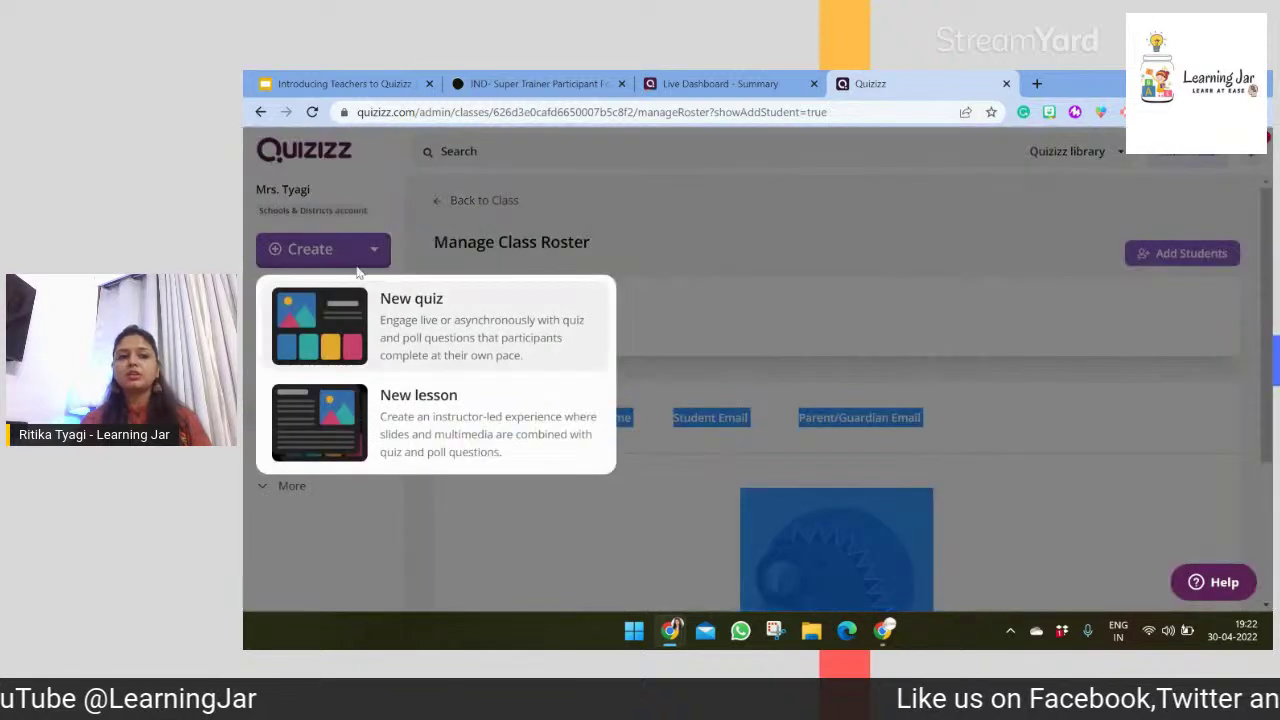
{"action": "left_click", "coordinate": [410, 339]}
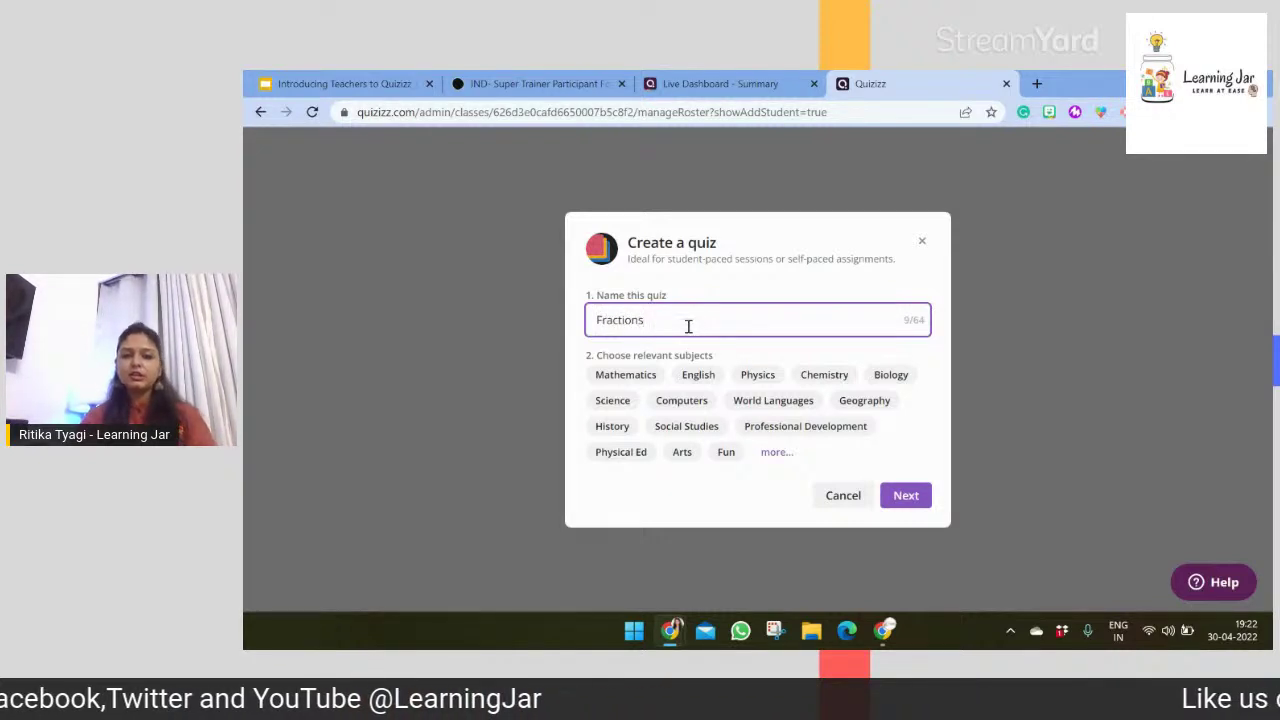
{"action": "left_click", "coordinate": [627, 376]}
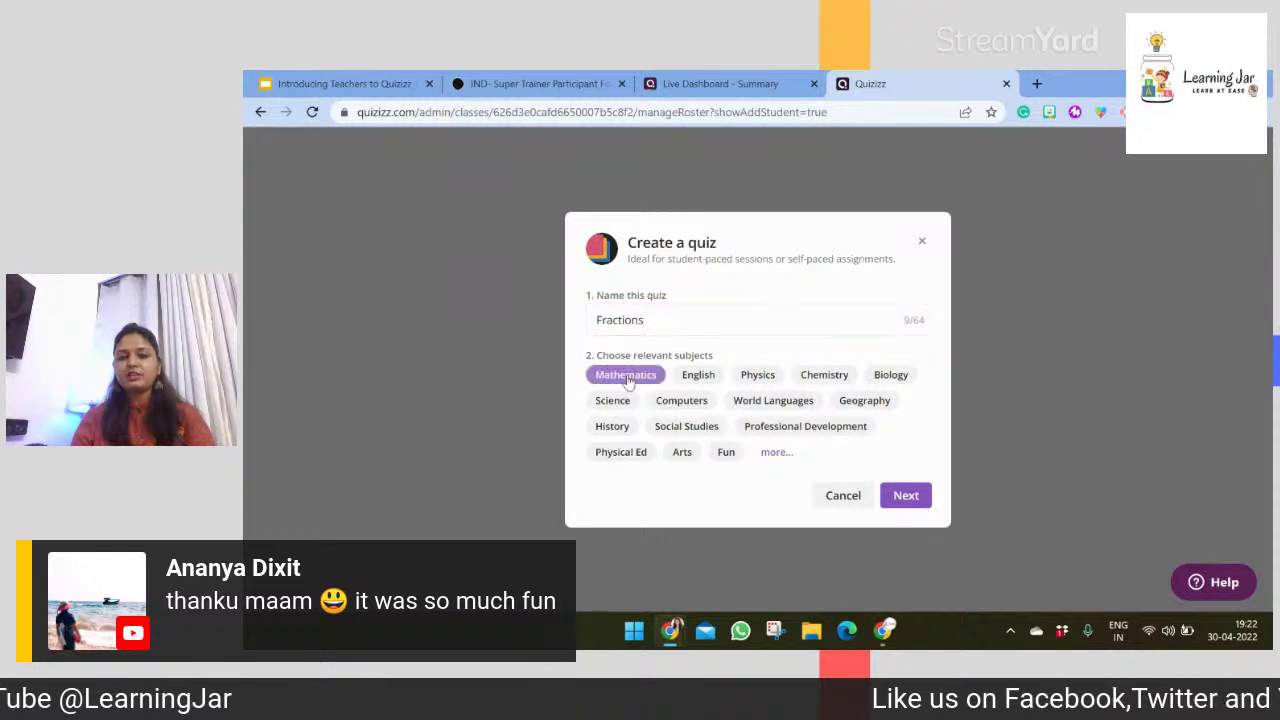
{"action": "left_click", "coordinate": [912, 496]}
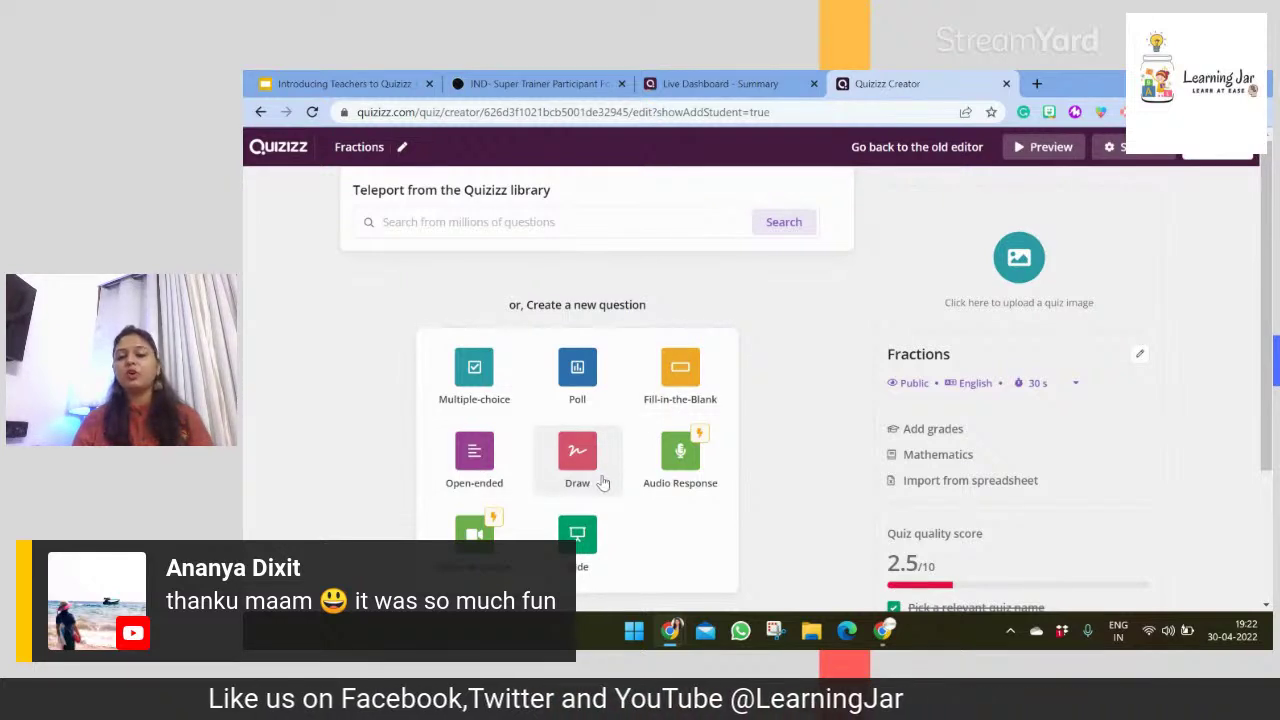
- Add a multiple-choice question to the Fractions quiz with the text "What is 1/2 of 40?"
{"action": "left_click", "coordinate": [482, 392]}
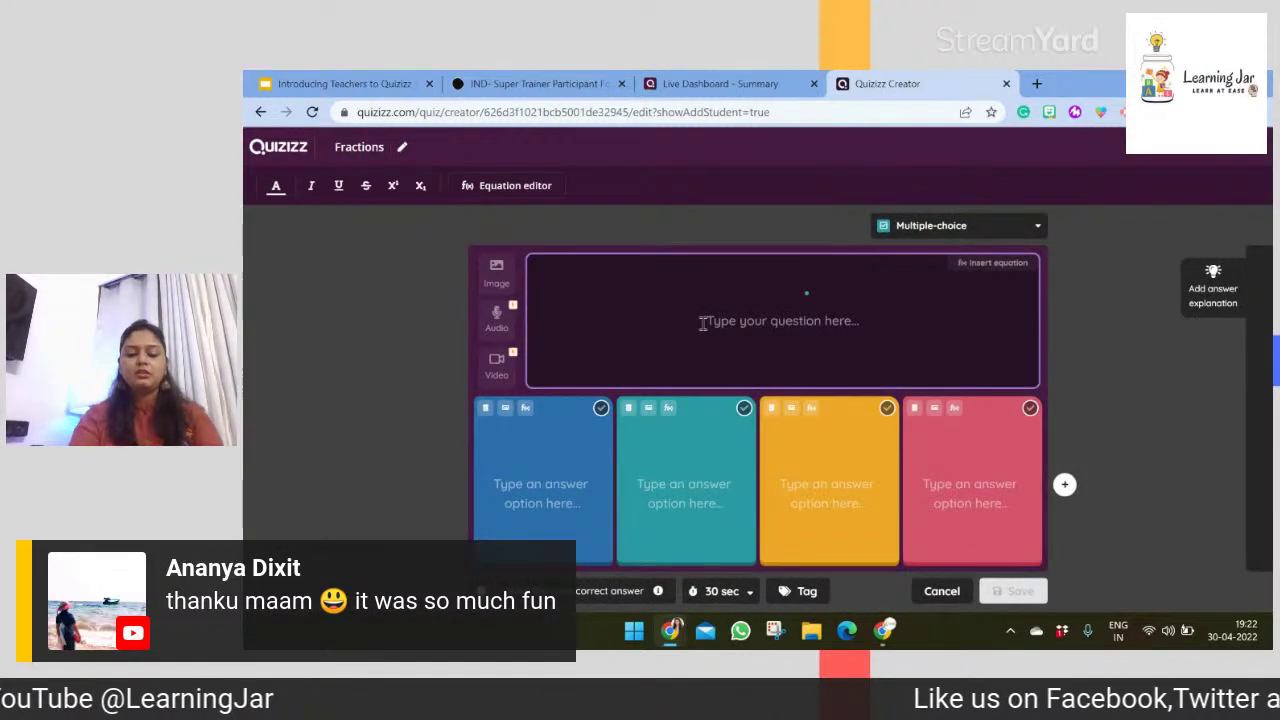
{"action": "type", "text": "What"}
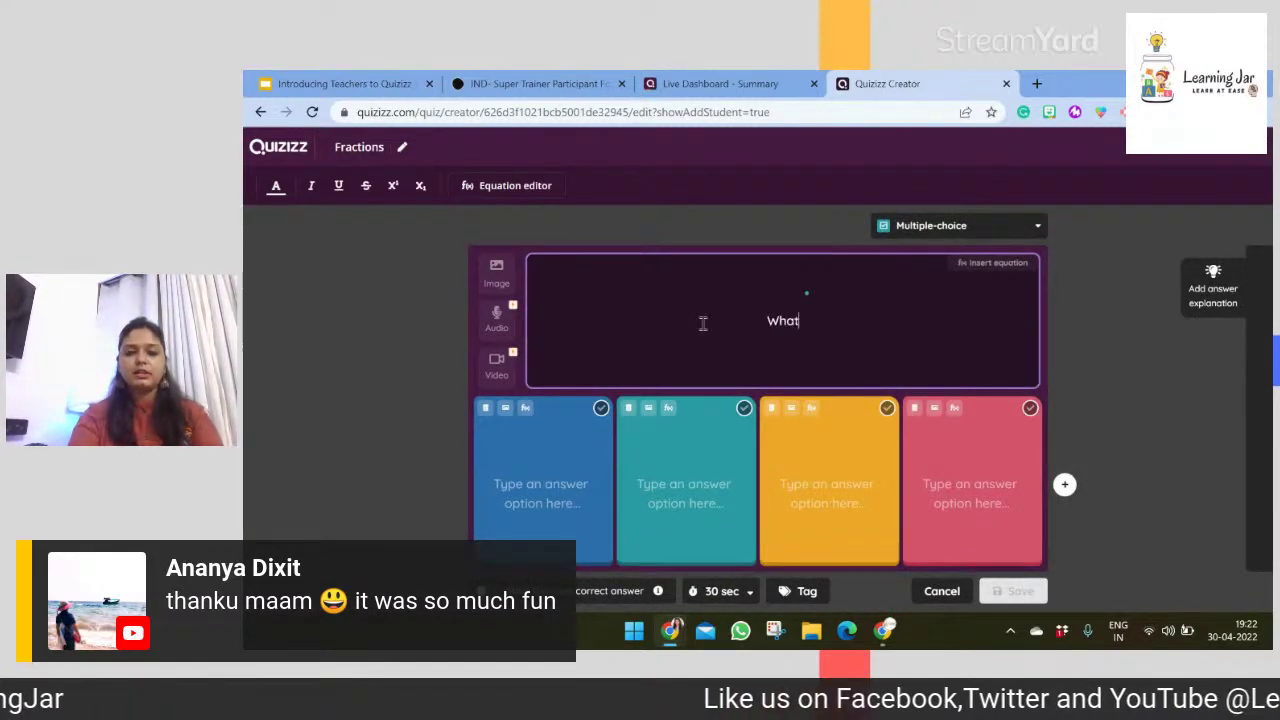
{"action": "type", "text": " is 1/2"}
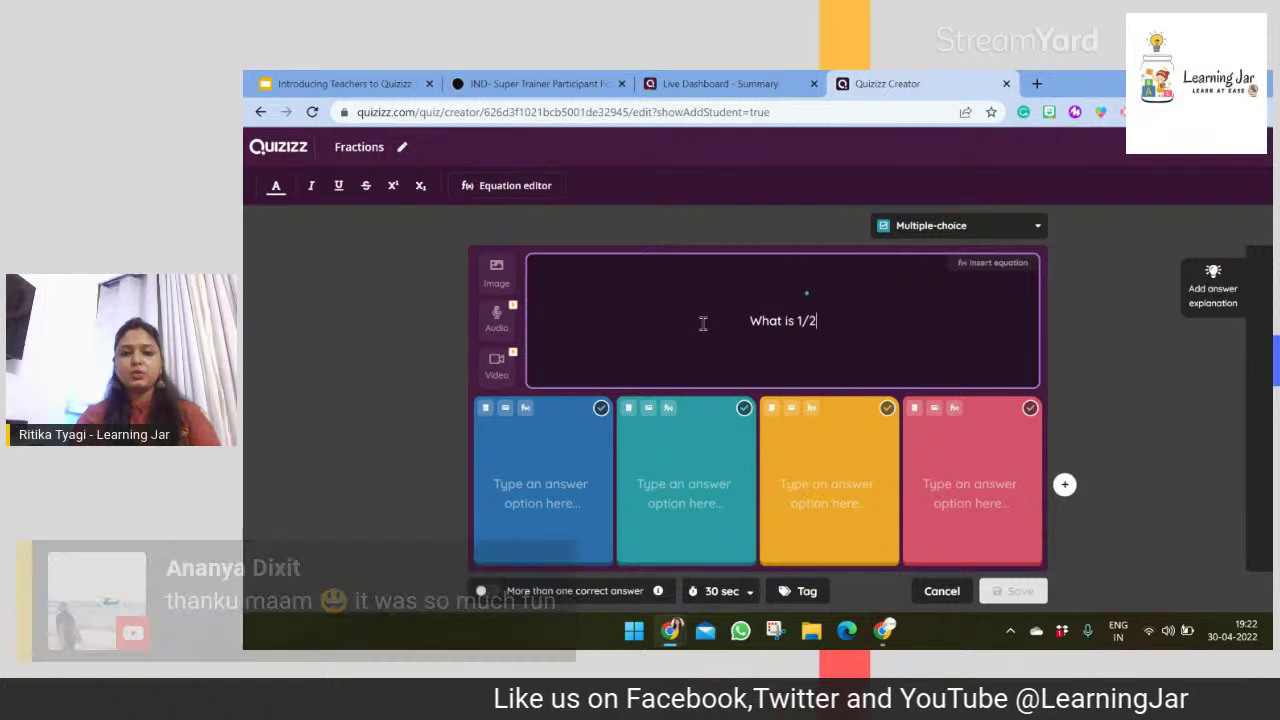
{"action": "type", "text": " of 40?"}
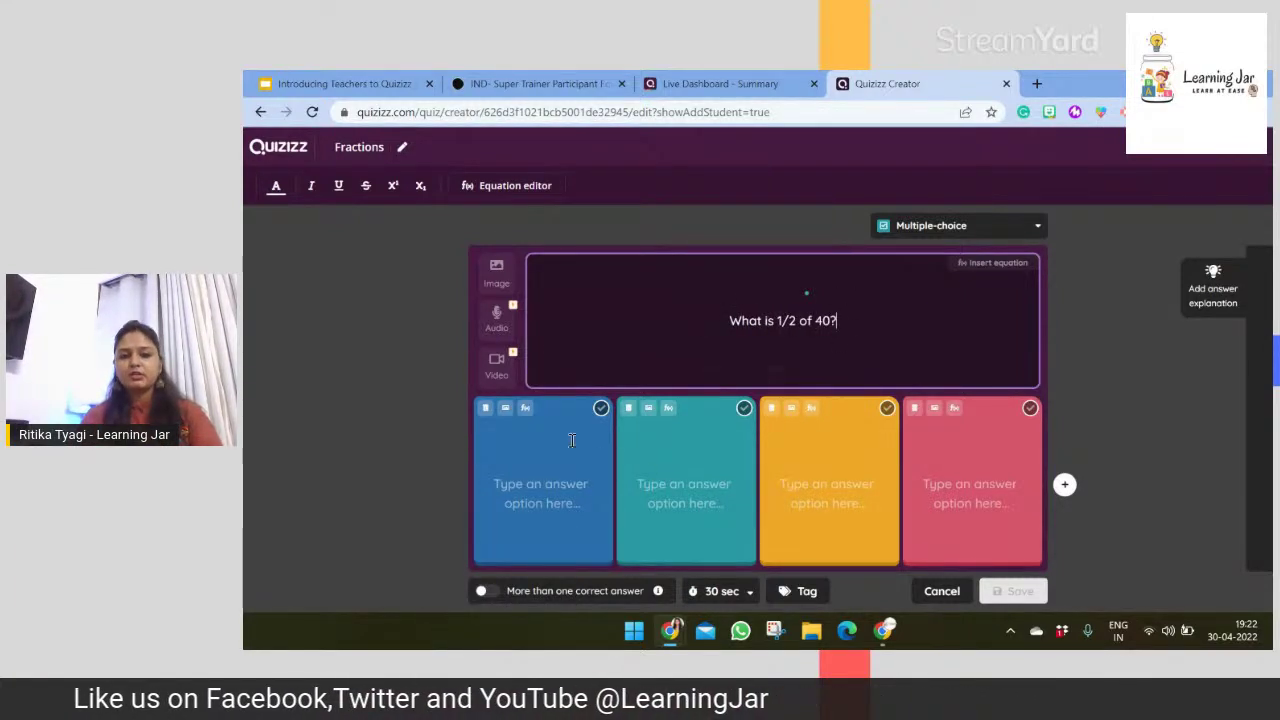
- Fill in the answer options 30, 20, 15 and 10, and mark 20 as the correct answer
{"action": "left_click", "coordinate": [540, 500]}
{"action": "type", "text": "30"}
{"action": "left_click", "coordinate": [682, 493]}
{"action": "type", "text": "20"}
{"action": "left_click", "coordinate": [820, 517]}
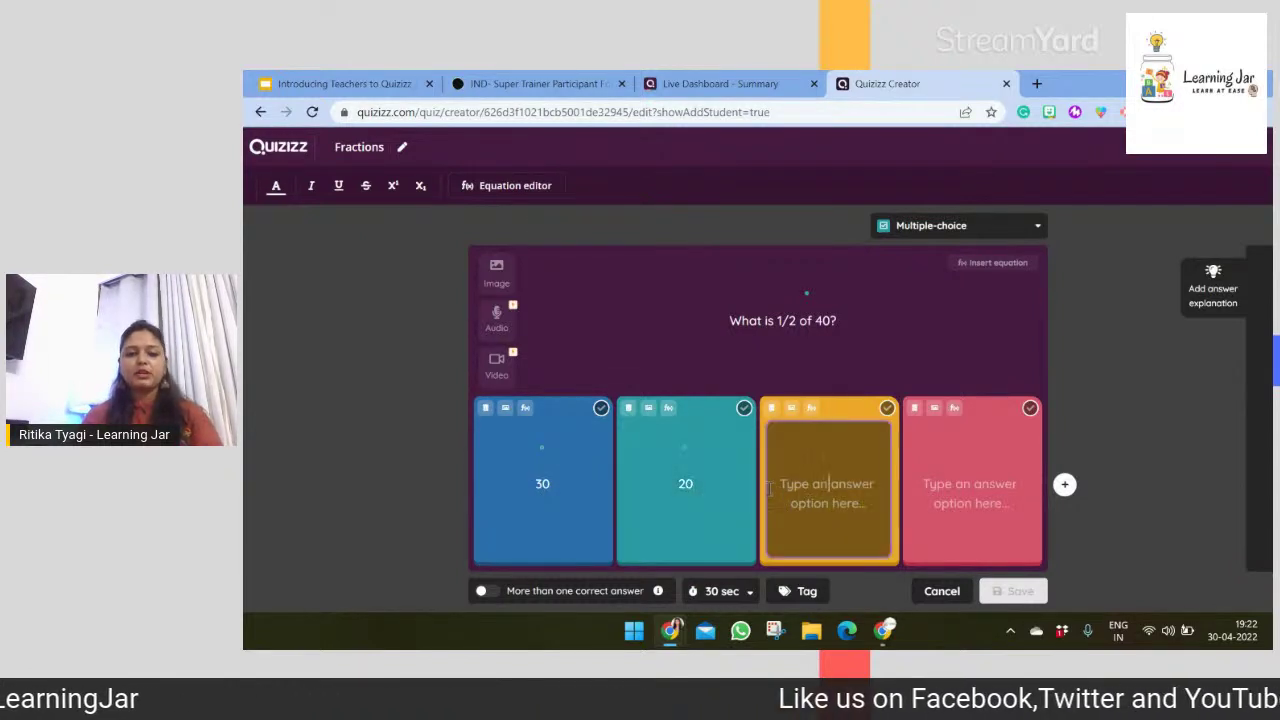
{"action": "type", "text": "15"}
{"action": "left_click", "coordinate": [983, 501]}
{"action": "type", "text": "10"}
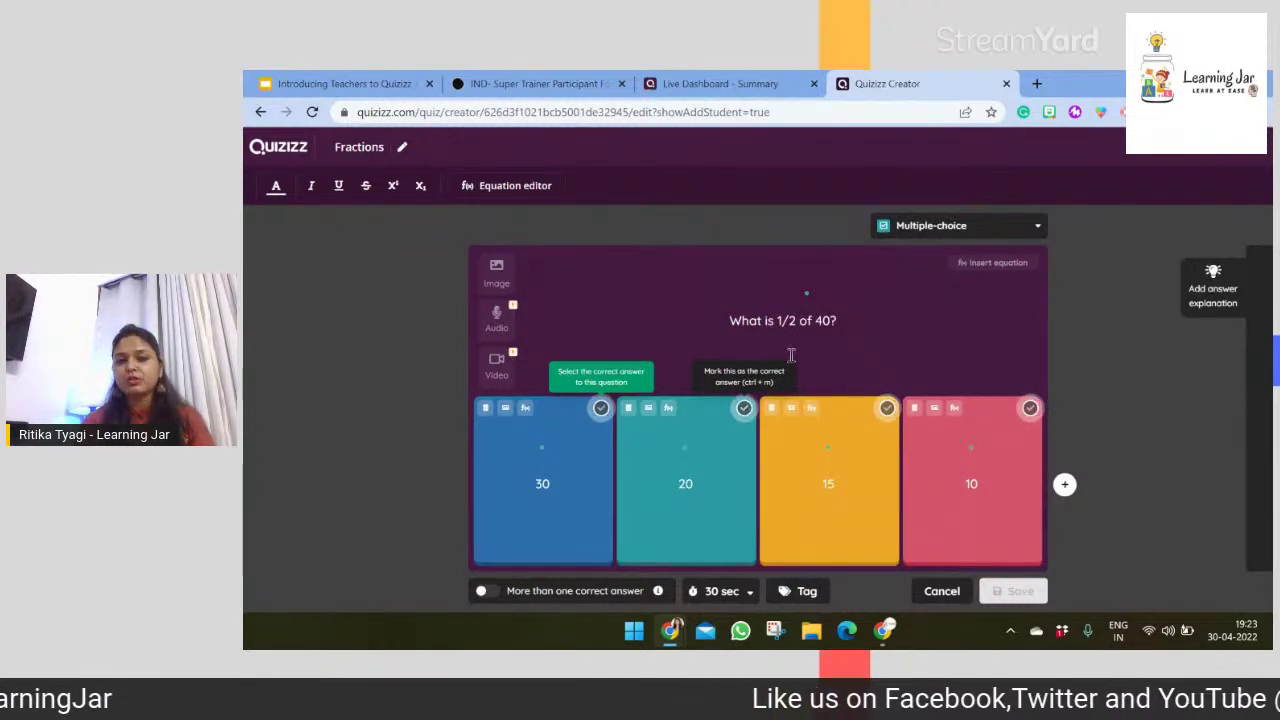
{"action": "left_click", "coordinate": [742, 412]}
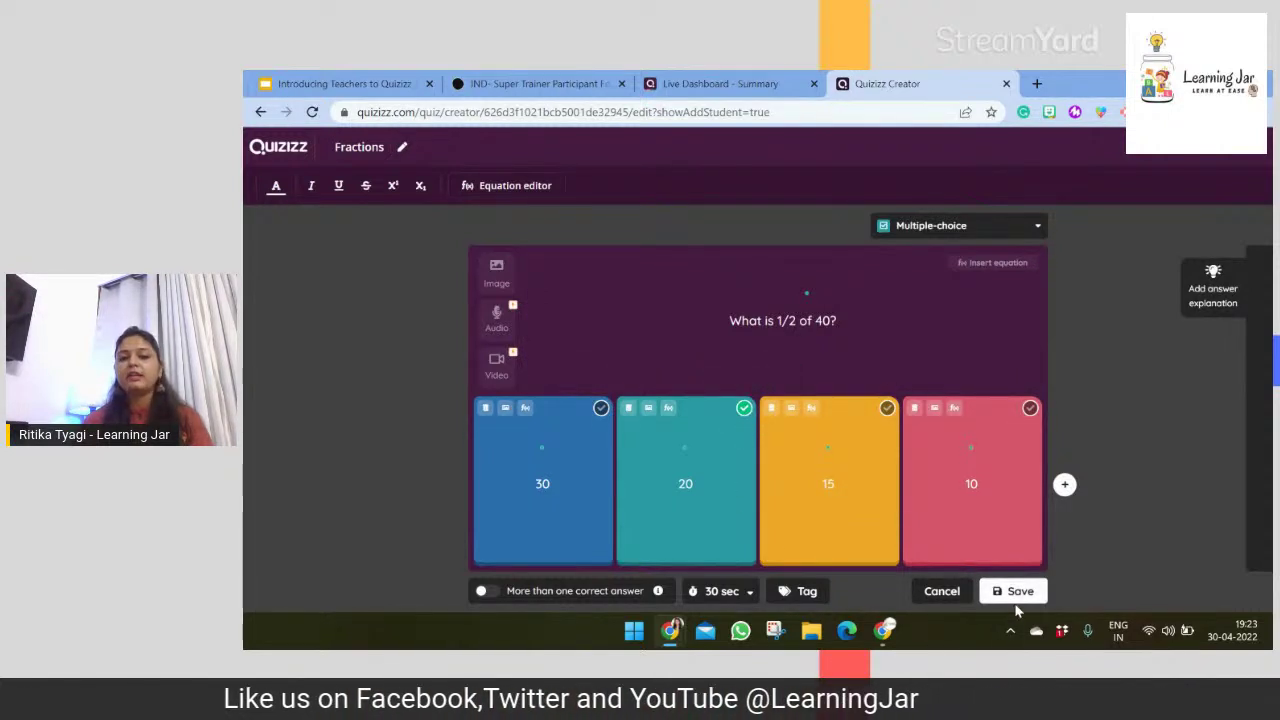
- Switch the multiple-correct-answers option on and back off, set the time limit to 10 seconds, and save the question
{"action": "left_click", "coordinate": [484, 592]}
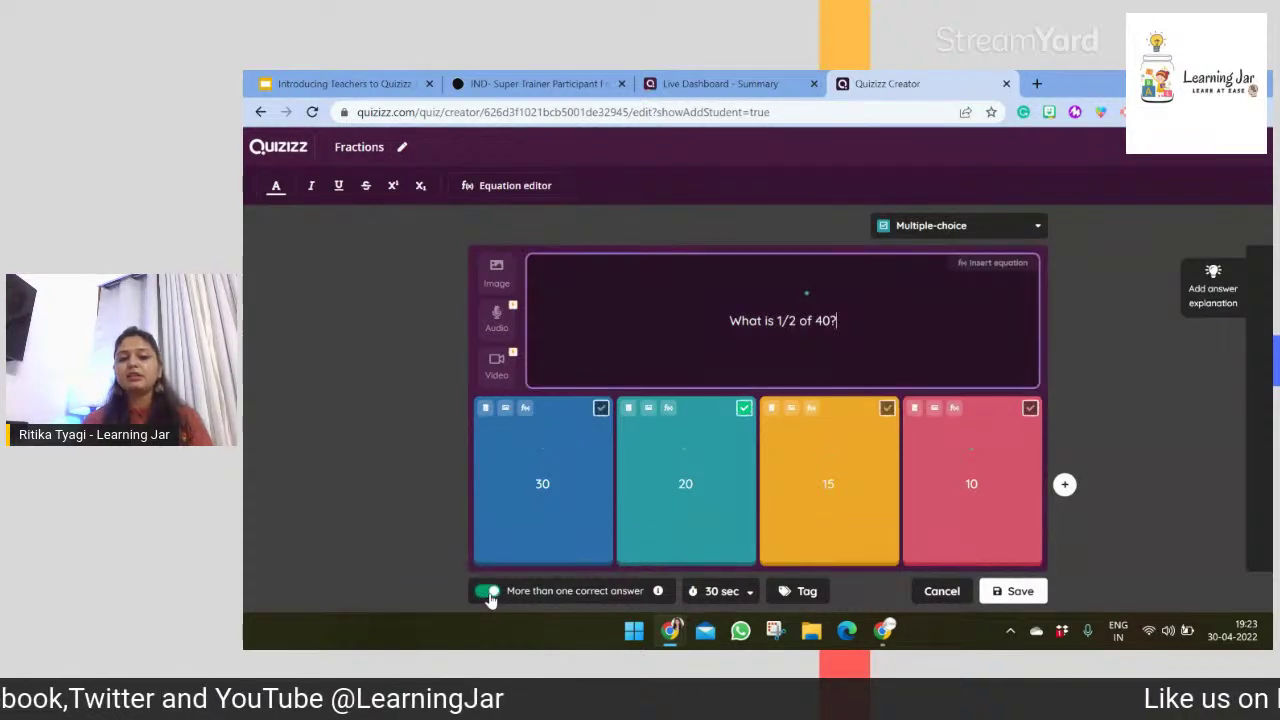
{"action": "left_click", "coordinate": [485, 592]}
{"action": "left_click", "coordinate": [746, 595]}
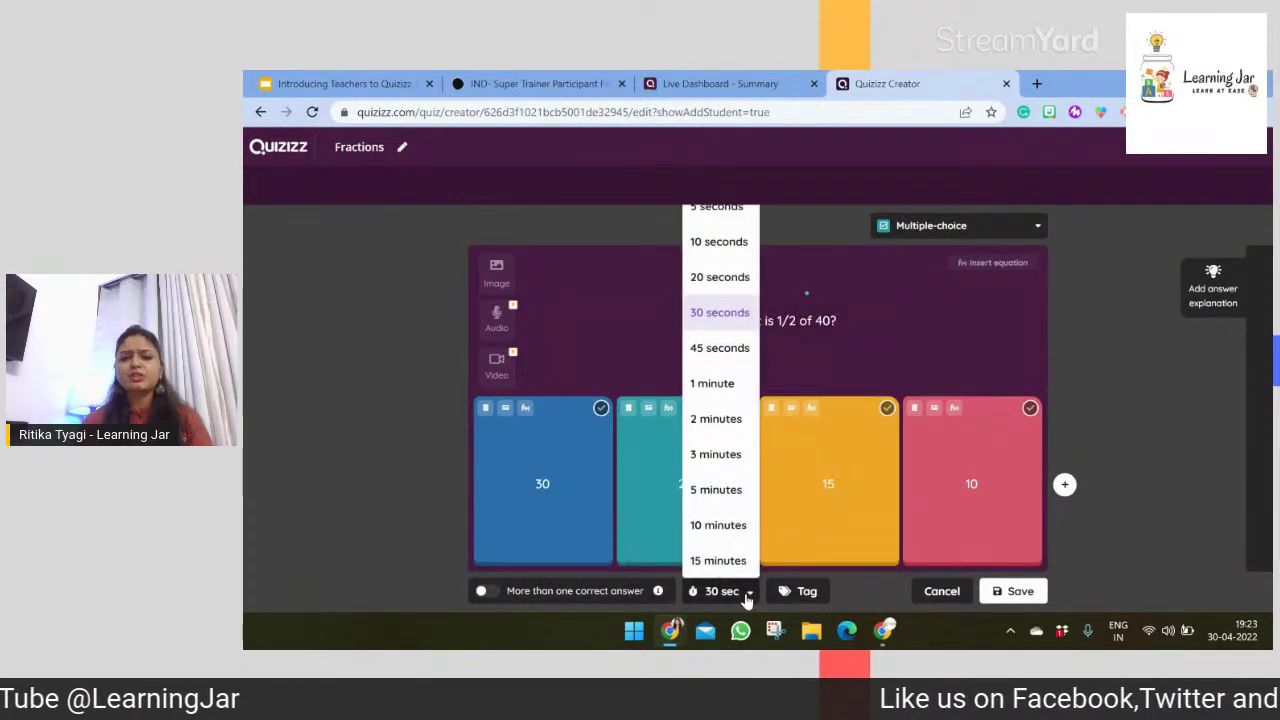
{"action": "left_click", "coordinate": [733, 249]}
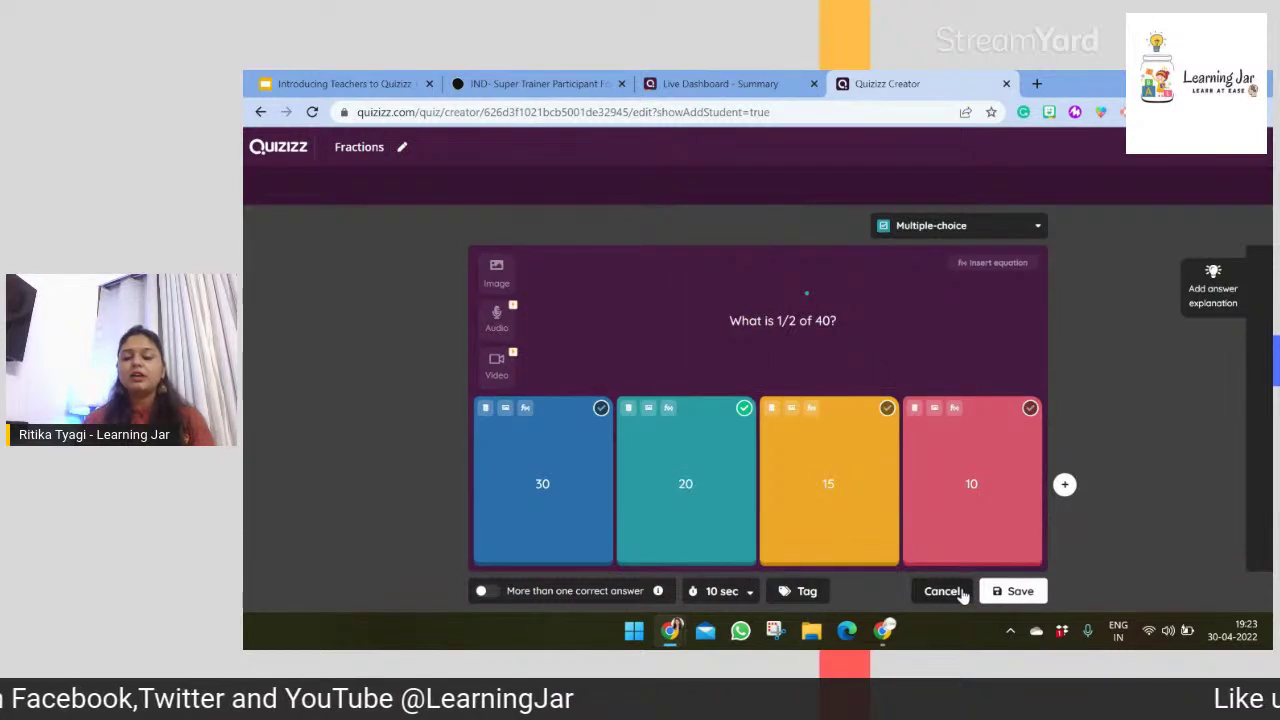
{"action": "left_click", "coordinate": [1020, 591]}
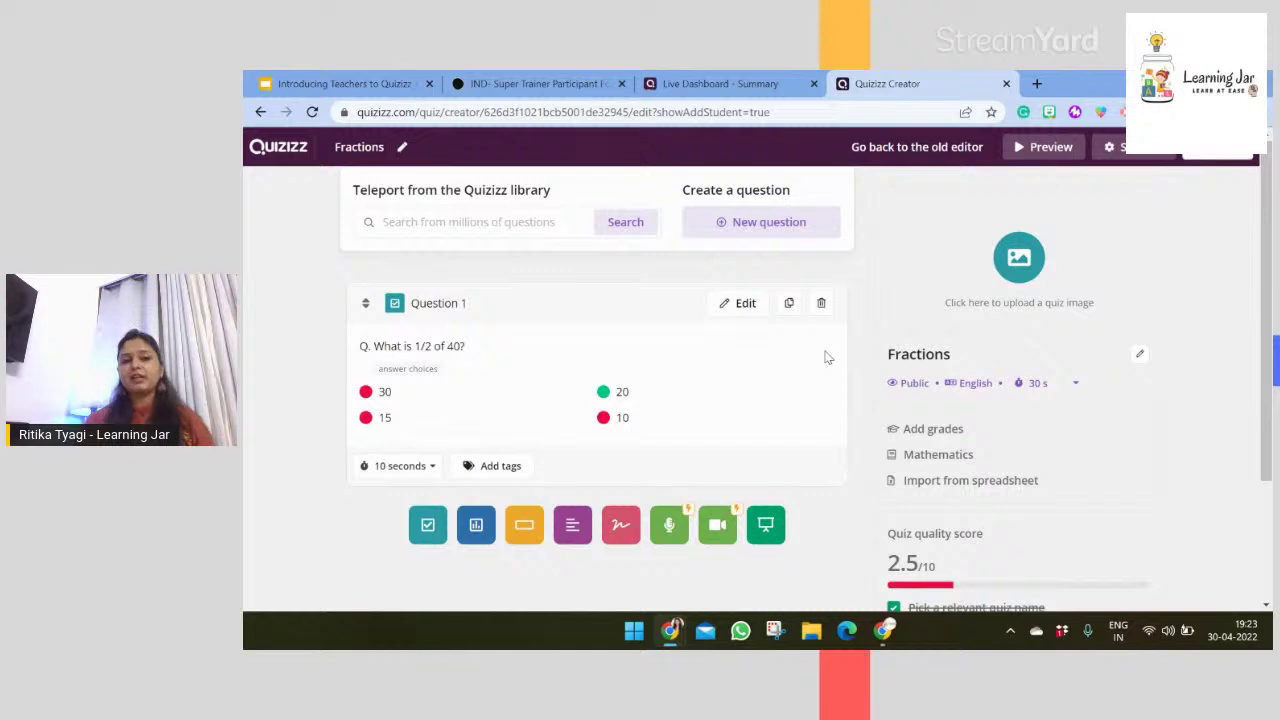
- Search the Quizizz library for fractions and add the 12/4 mixed-number question from the 6th 6-3 Improper Fractions & Mixed Numbers quiz
{"action": "left_click", "coordinate": [521, 221]}
{"action": "type", "text": "fractions"}
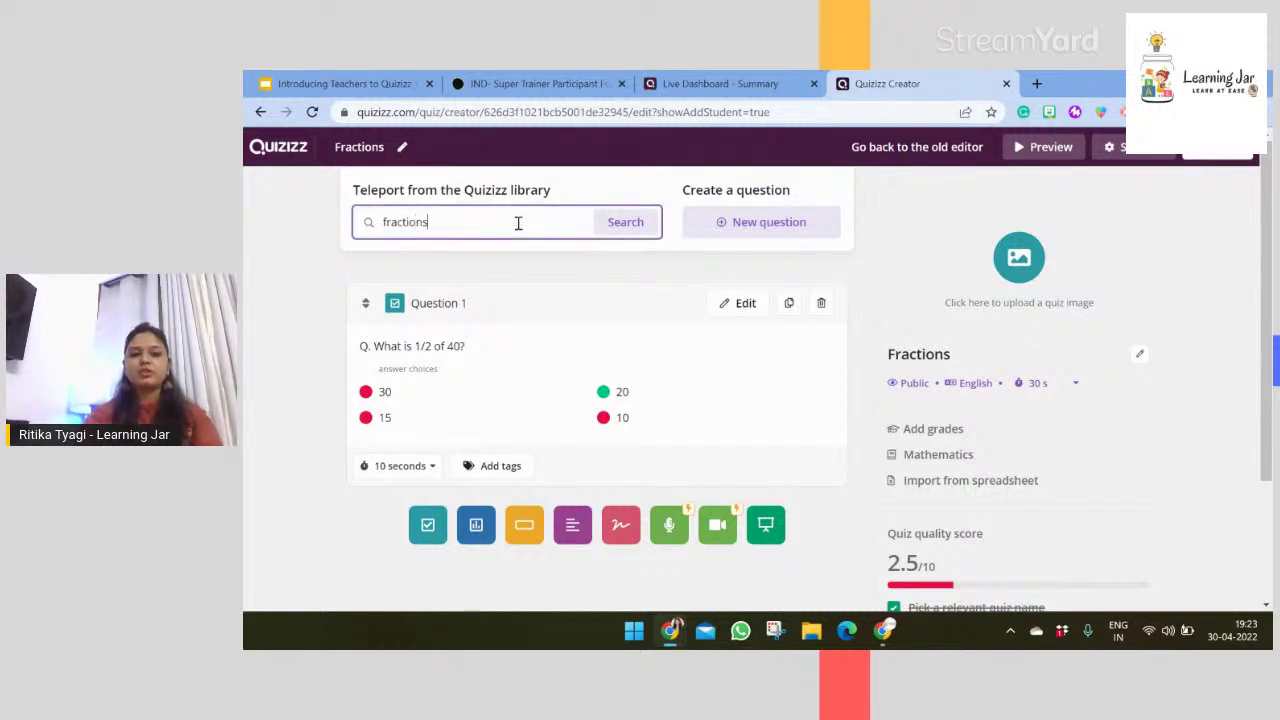
{"action": "key", "text": "Return"}
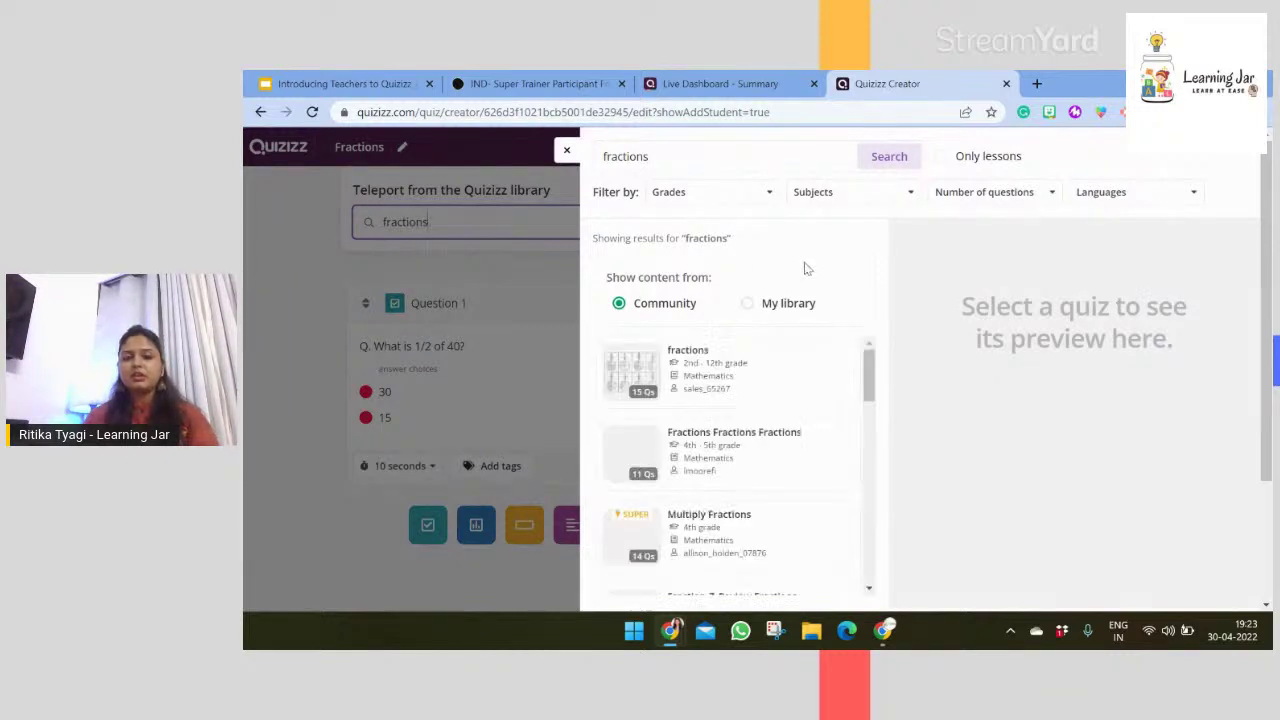
{"action": "left_click_drag", "start_coordinate": [872, 390], "coordinate": [888, 525]}
{"action": "scroll", "coordinate": [850, 480], "scroll_direction": "down", "scroll_amount": 2}
{"action": "left_click", "coordinate": [810, 456]}
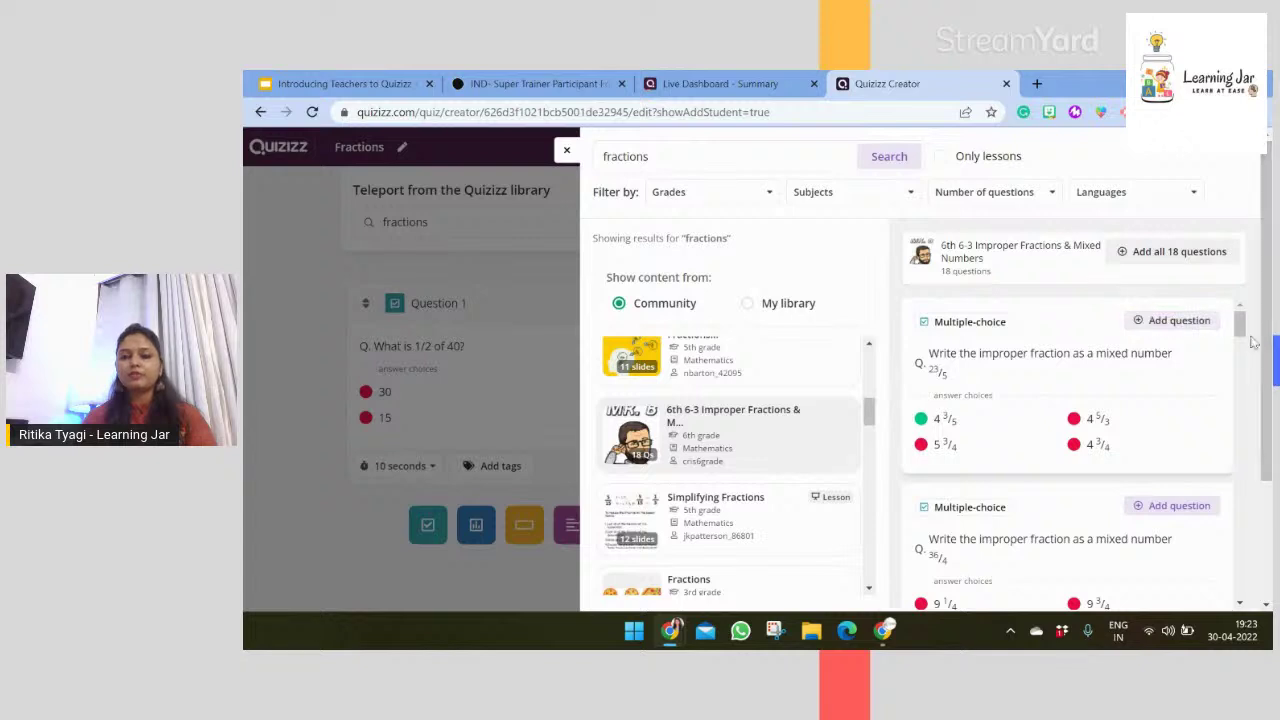
{"action": "scroll", "coordinate": [1245, 360], "scroll_direction": "down", "scroll_amount": 3}
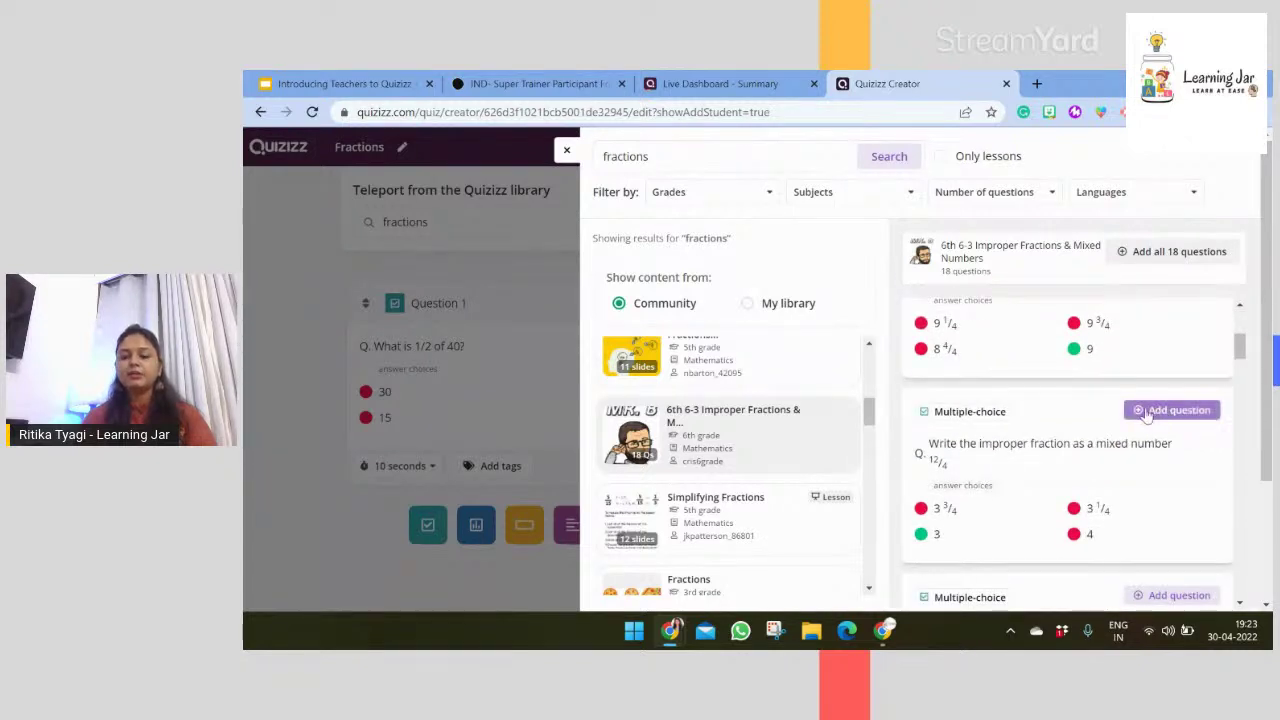
{"action": "left_click", "coordinate": [1146, 418]}
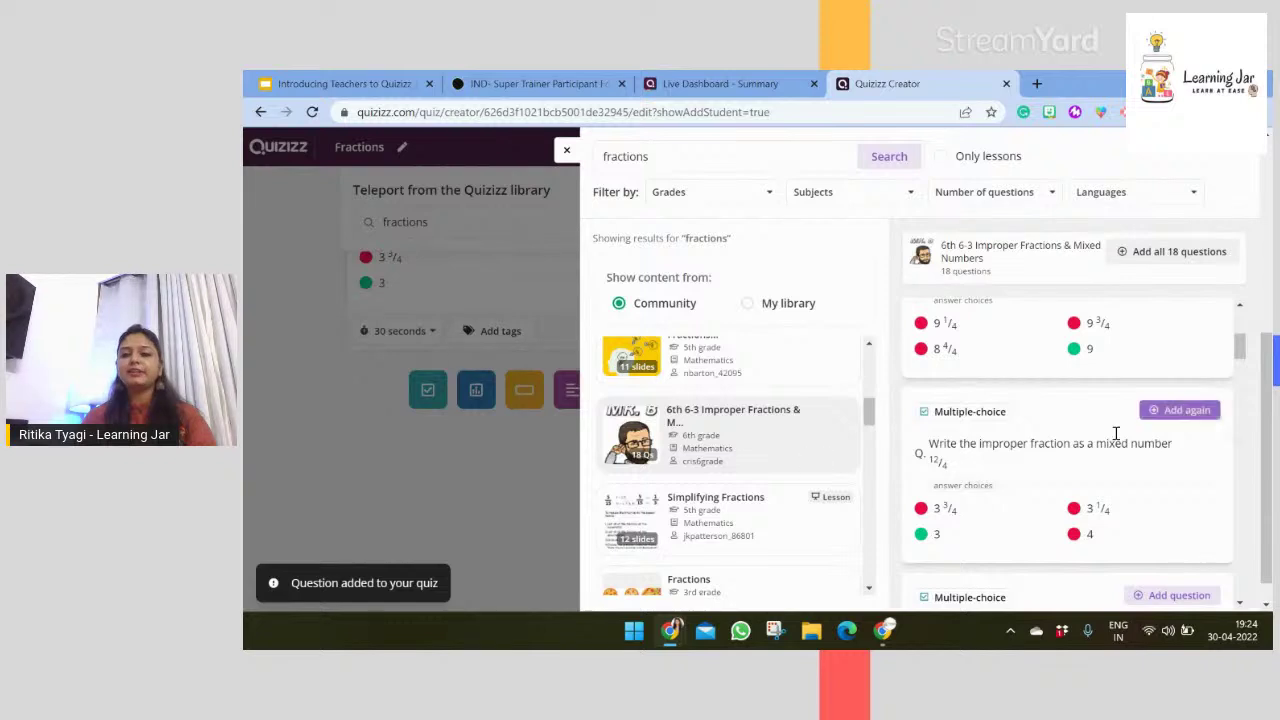
- Add the sliced-apple and three-pies questions from the 17-question 3rd grade Fractions quiz
{"action": "left_click", "coordinate": [812, 532]}
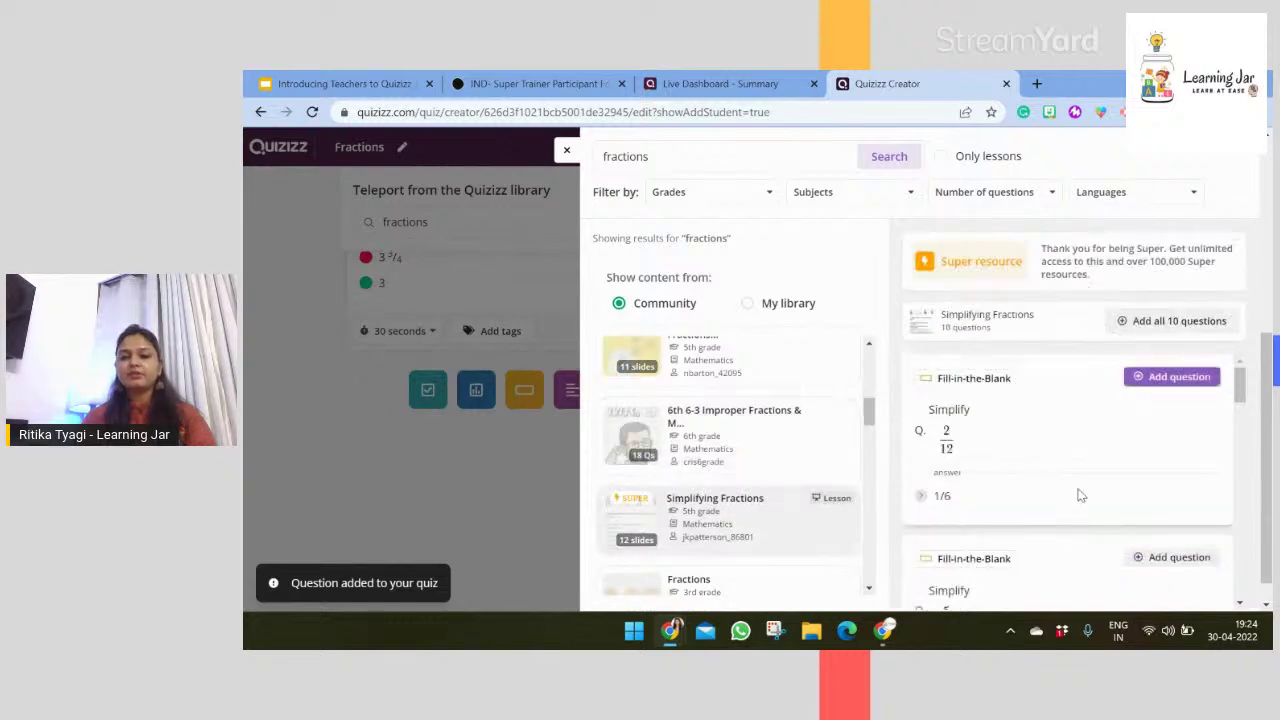
{"action": "left_click", "coordinate": [797, 588]}
{"action": "left_click", "coordinate": [1178, 307]}
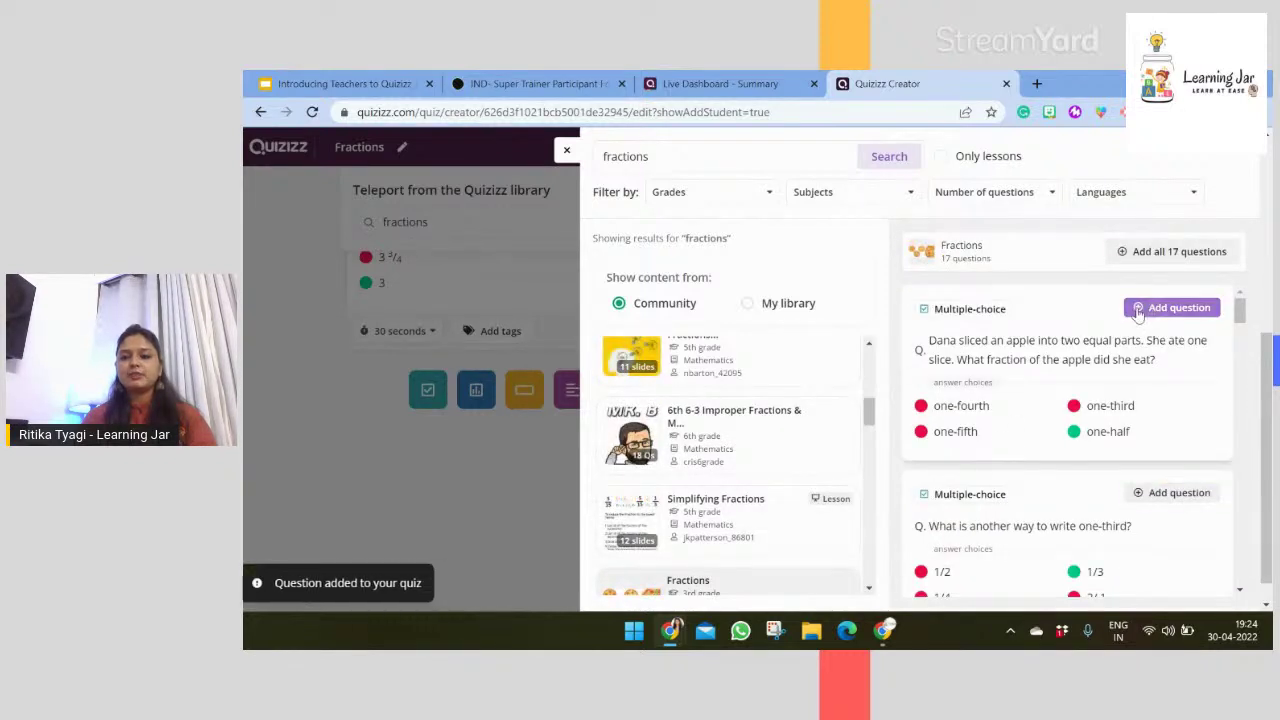
{"action": "scroll", "coordinate": [1200, 360], "scroll_direction": "down", "scroll_amount": 3}
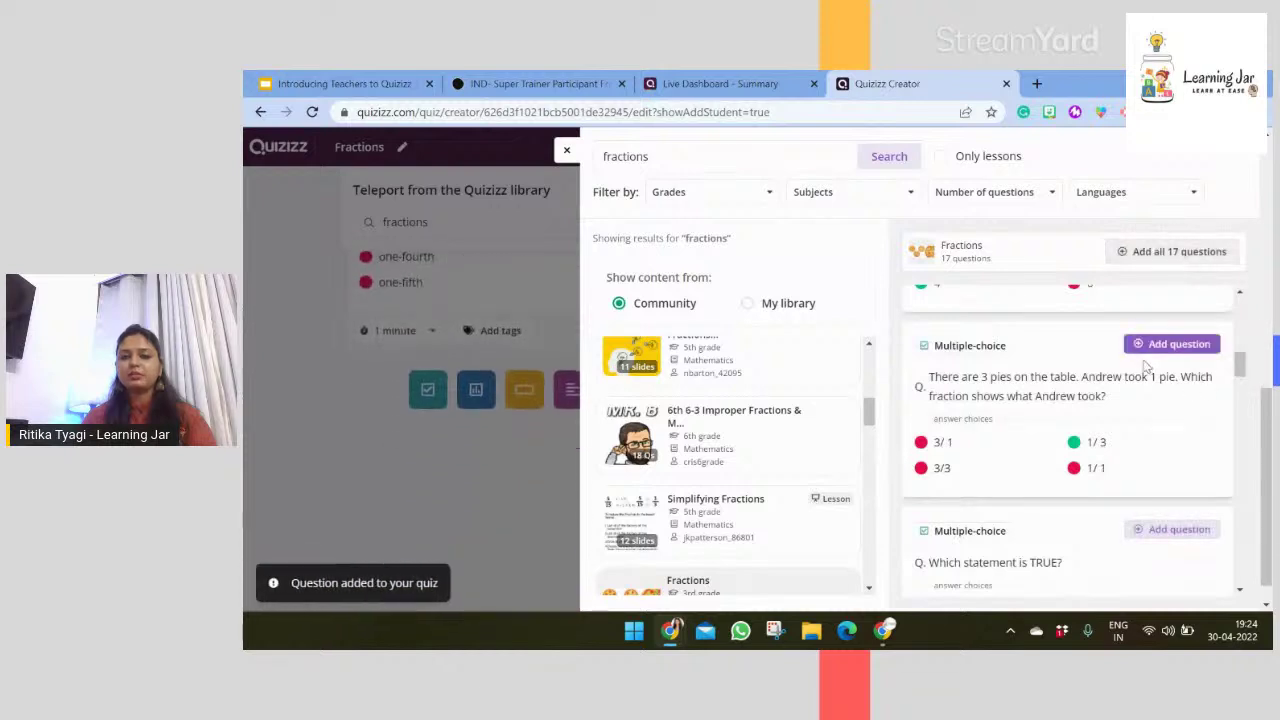
{"action": "left_click", "coordinate": [1136, 348]}
- Add the purple buttons, shape divided into eighths, and remaining pie questions from the same quiz, and close the library search
{"action": "scroll", "coordinate": [1137, 340], "scroll_direction": "down", "scroll_amount": 5}
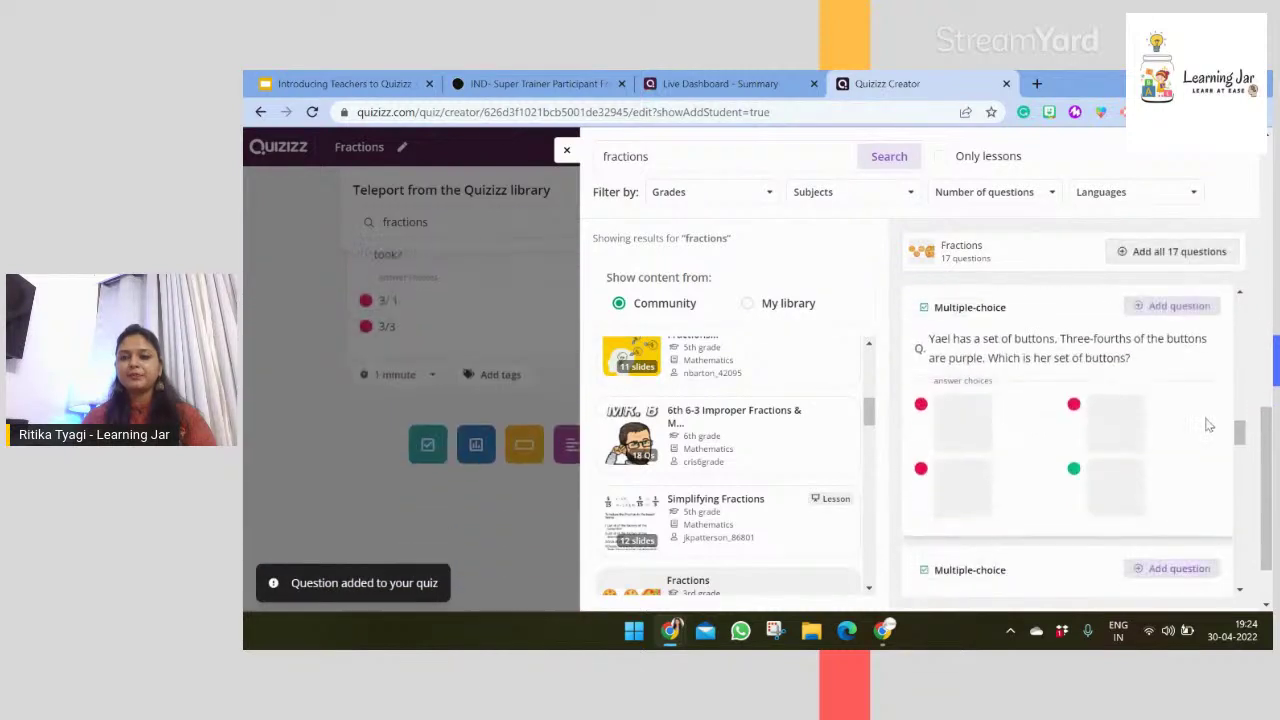
{"action": "left_click", "coordinate": [1145, 308]}
{"action": "scroll", "coordinate": [1162, 352], "scroll_direction": "down", "scroll_amount": 5}
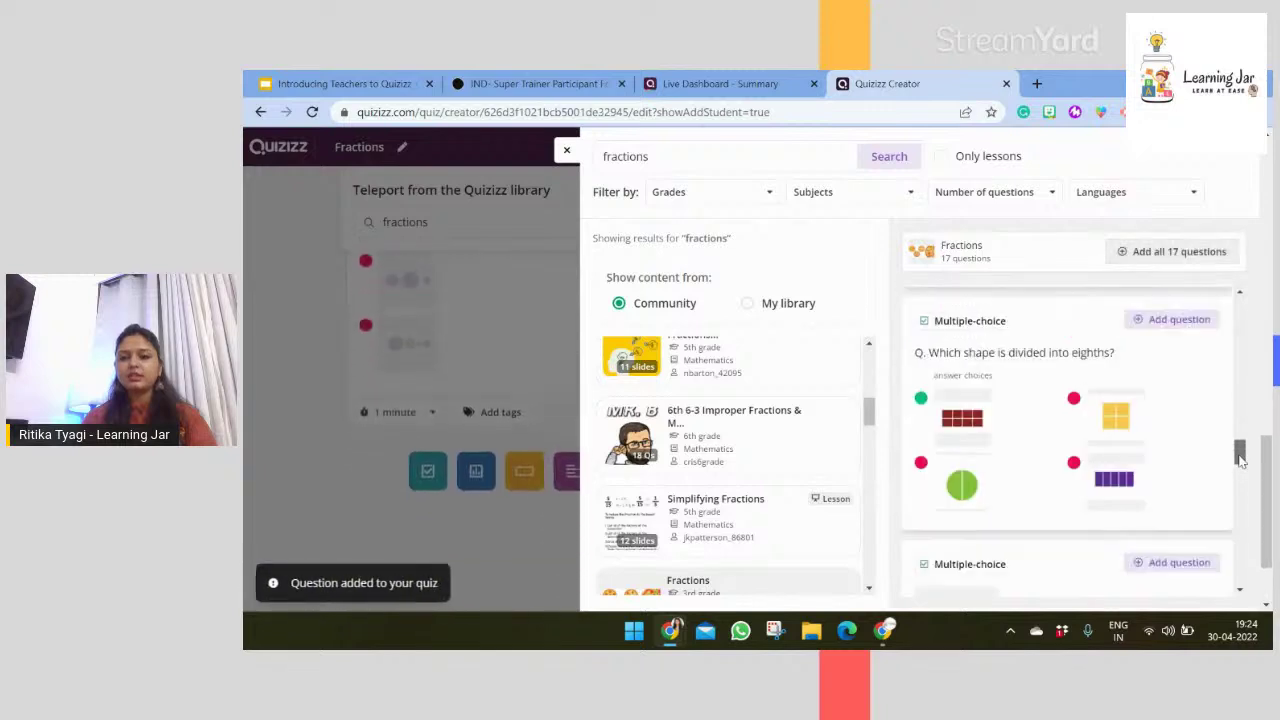
{"action": "left_click", "coordinate": [1145, 320]}
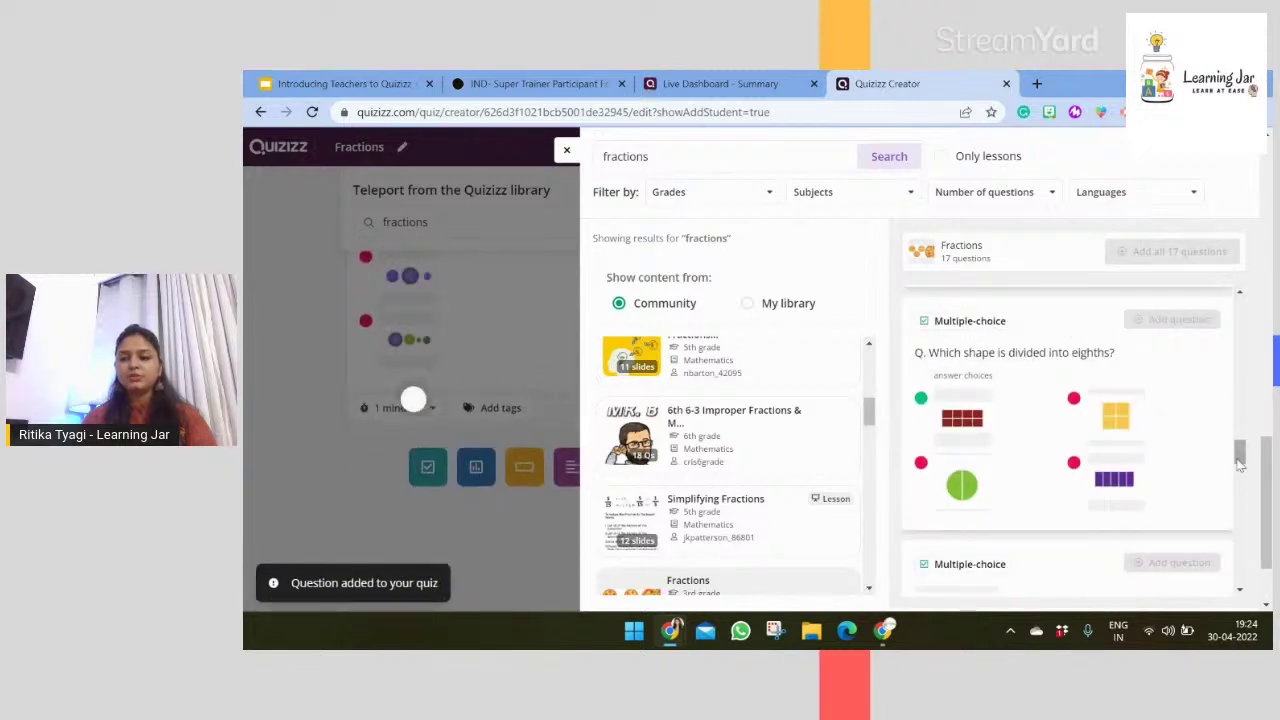
{"action": "scroll", "coordinate": [1243, 479], "scroll_direction": "down", "scroll_amount": 1}
{"action": "scroll", "coordinate": [1243, 479], "scroll_direction": "down", "scroll_amount": 1}
{"action": "left_click", "coordinate": [1141, 420]}
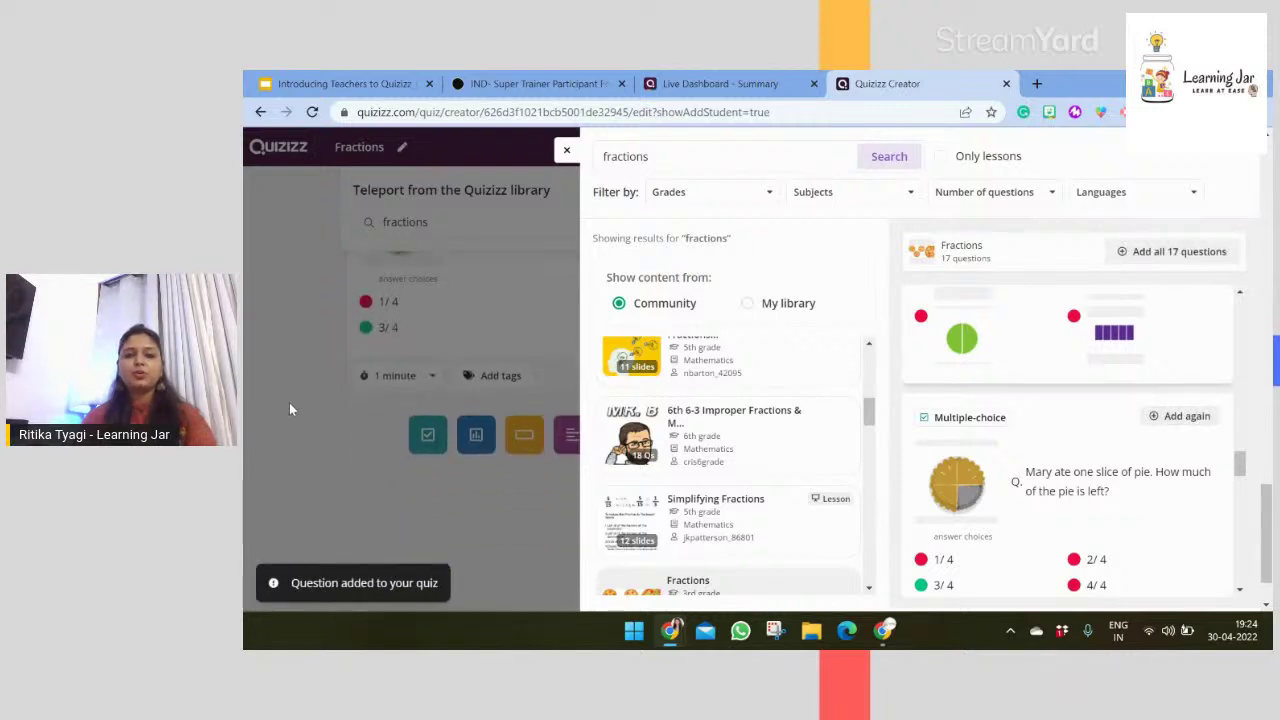
{"action": "left_click", "coordinate": [566, 151]}
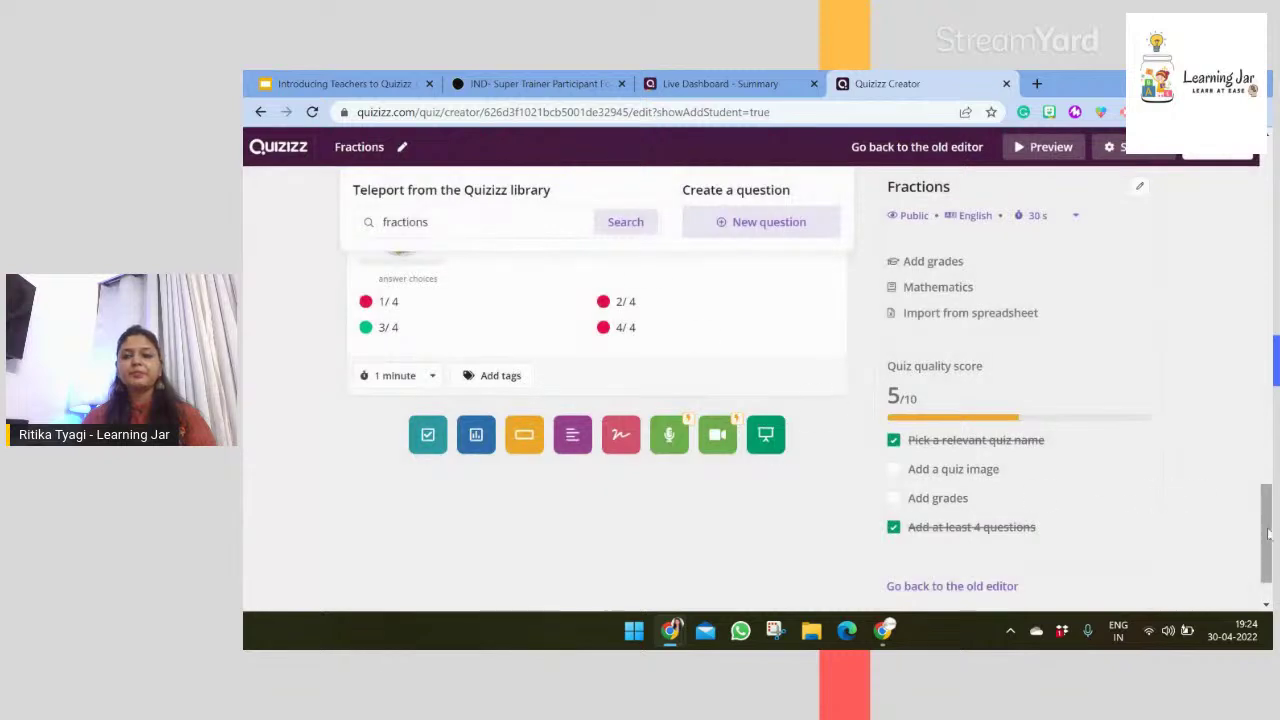
- Preview the quiz in the participants view, step through the first five questions, and close the preview
{"action": "left_click_drag", "start_coordinate": [1268, 540], "coordinate": [1270, 195]}
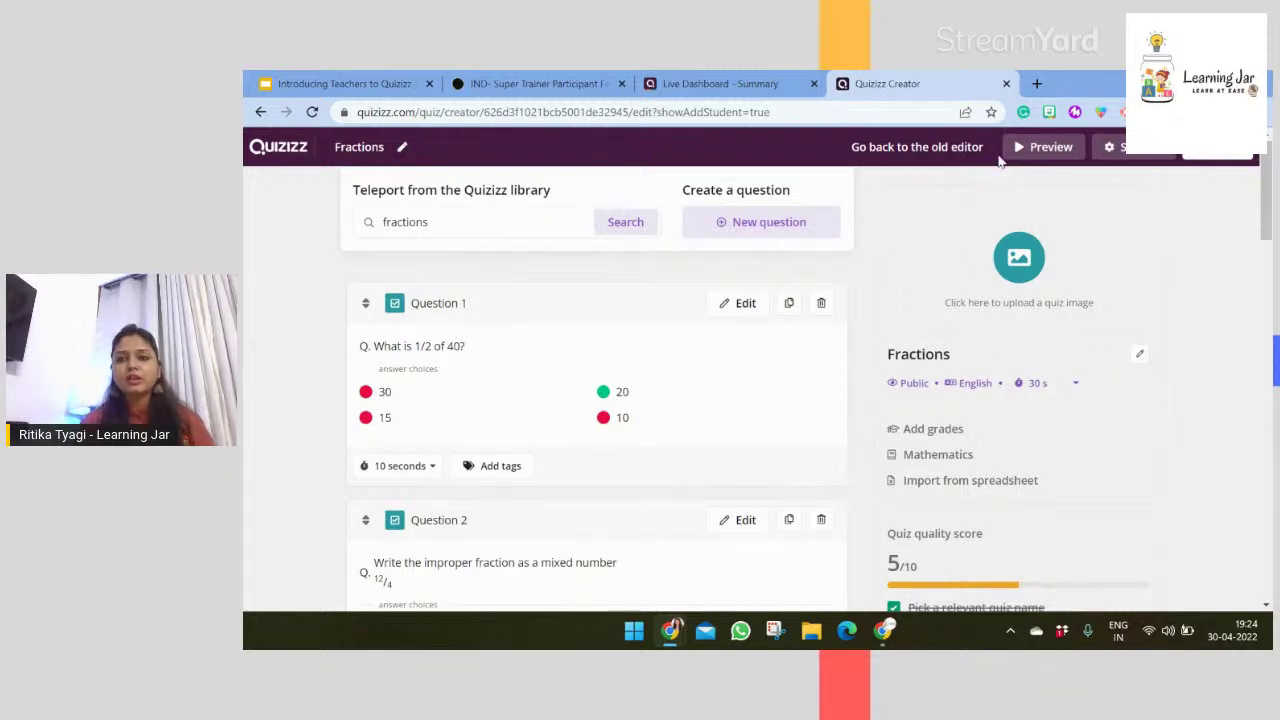
{"action": "left_click", "coordinate": [1040, 148]}
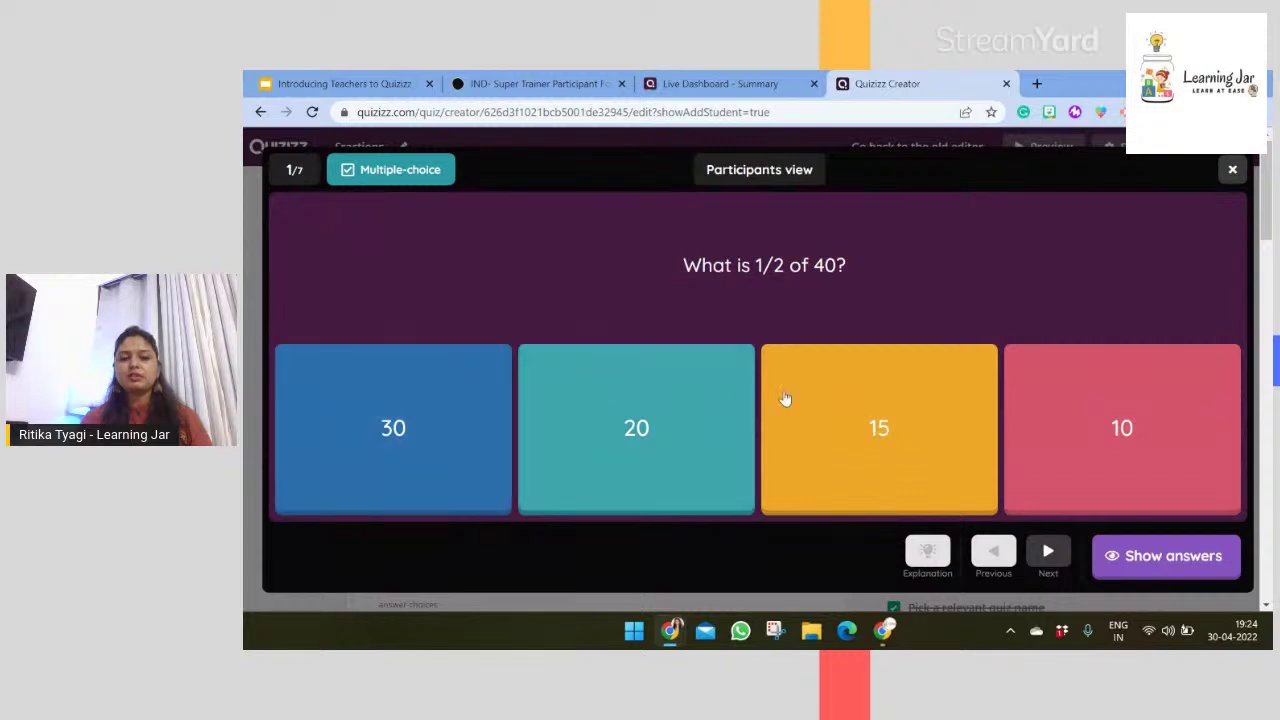
{"action": "left_click", "coordinate": [1048, 551]}
{"action": "left_click", "coordinate": [1050, 556]}
{"action": "left_click", "coordinate": [1050, 553]}
{"action": "left_click", "coordinate": [1050, 553]}
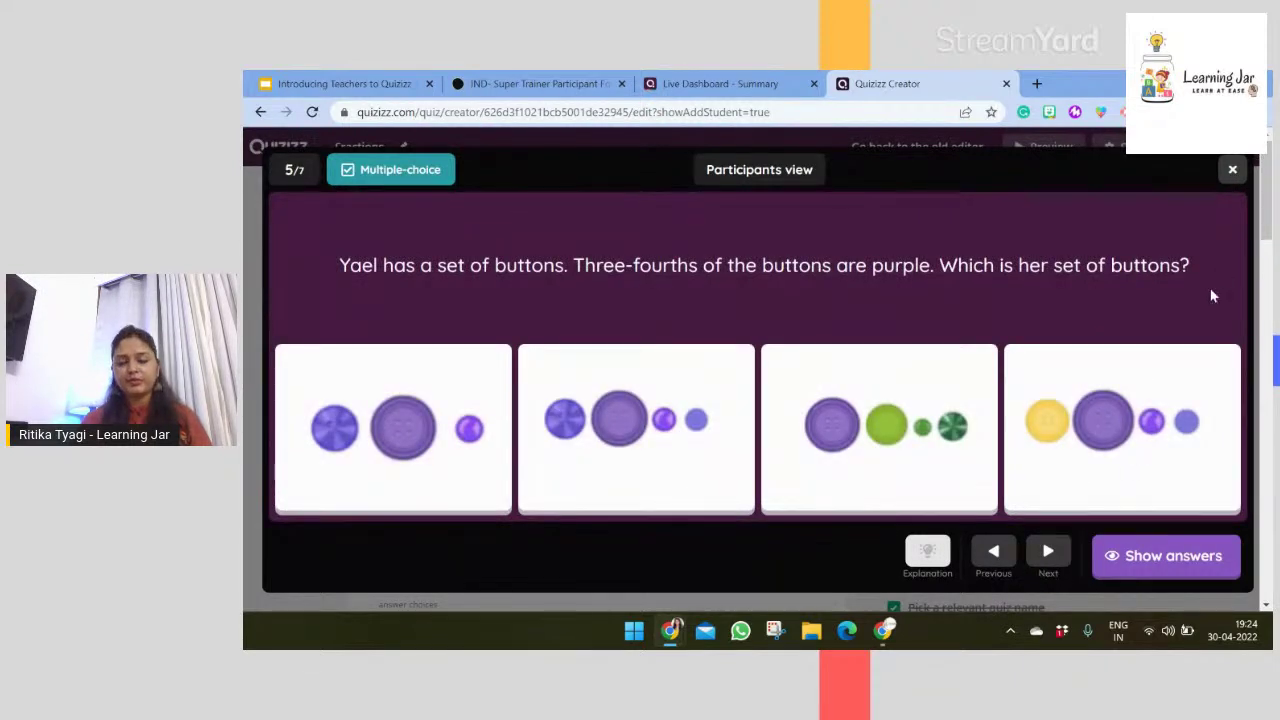
{"action": "left_click", "coordinate": [1233, 171]}
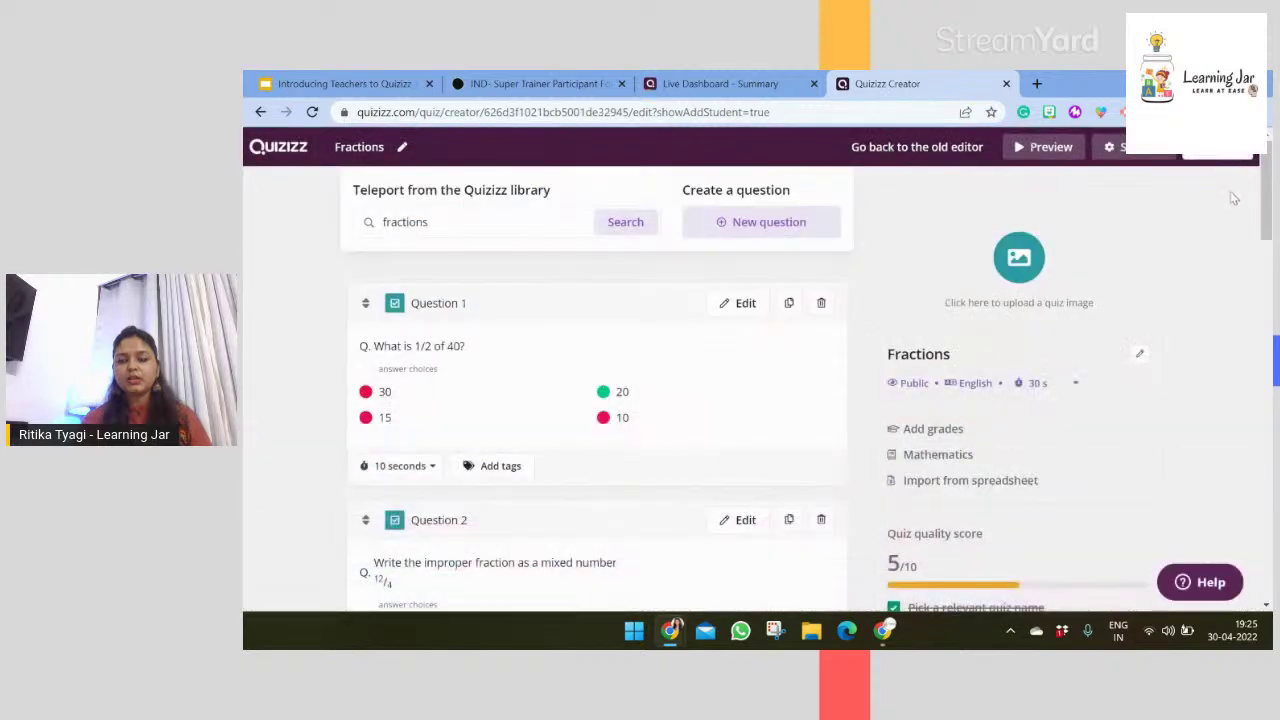
- Search for a title image with the term fraction and insert the "What is a Fraction?" picture in the quiz settings
{"action": "left_click", "coordinate": [1030, 270]}
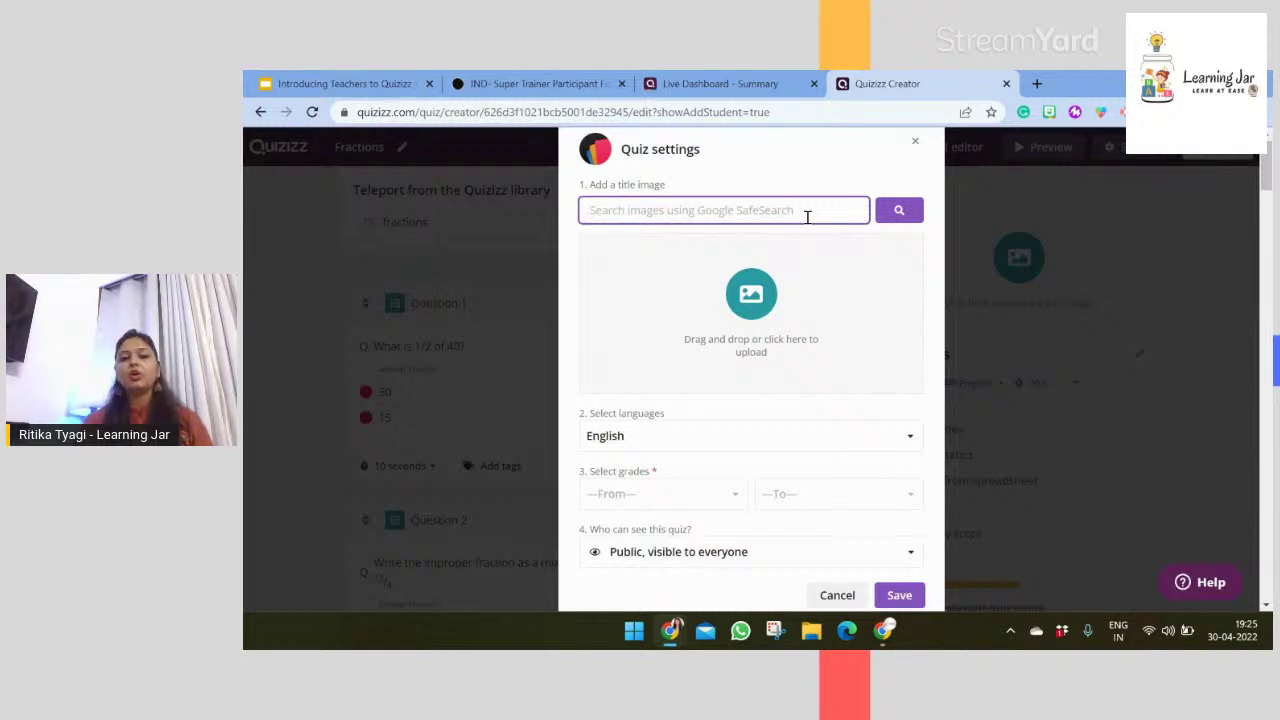
{"action": "type", "text": "fraction"}
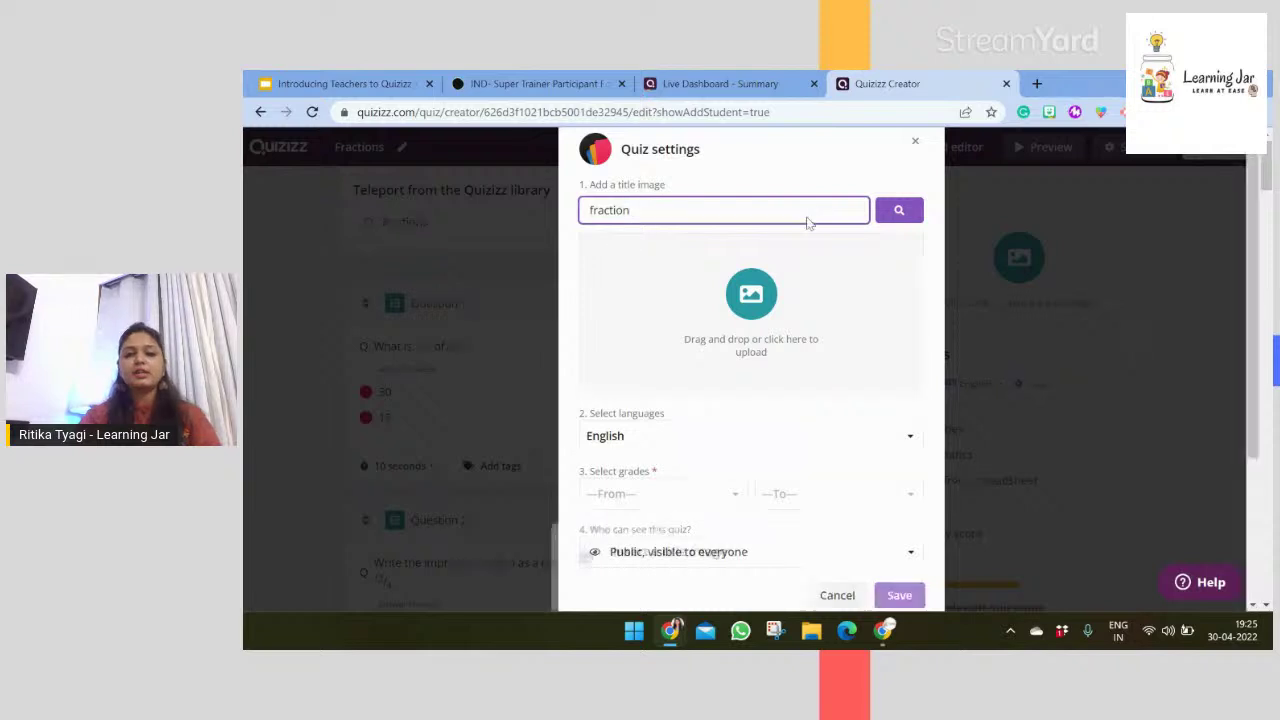
{"action": "key", "text": "Return"}
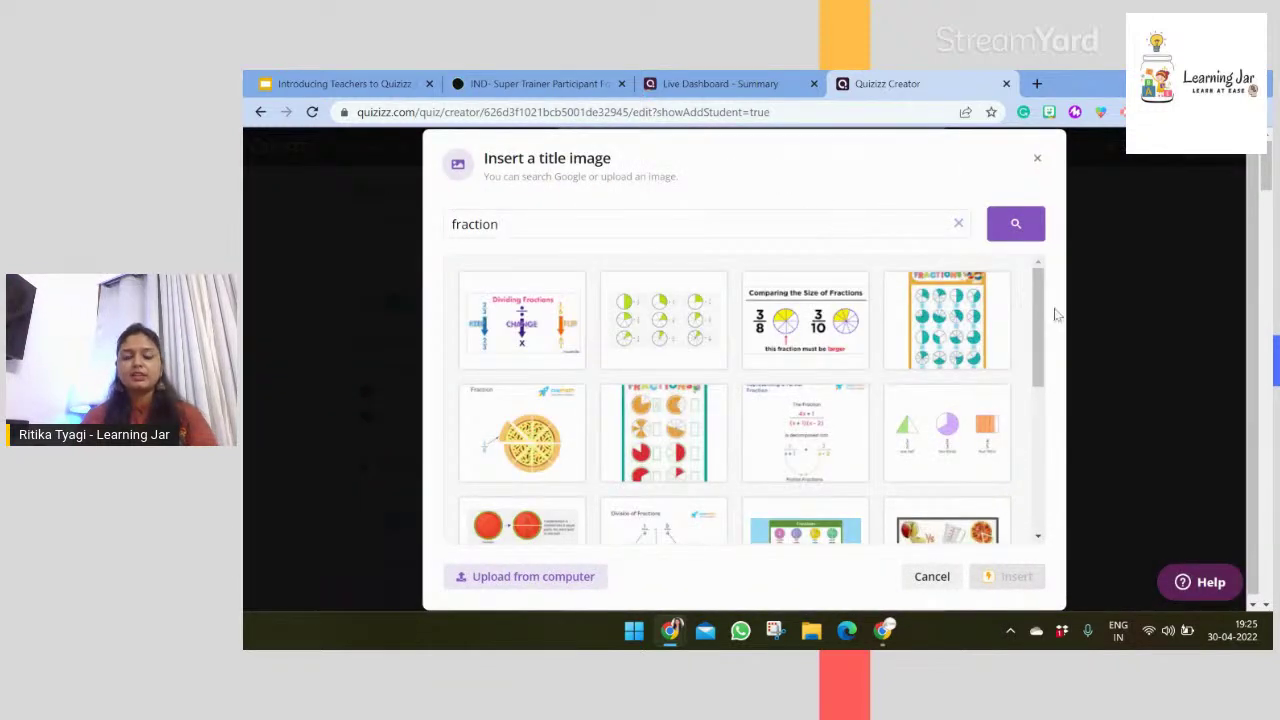
{"action": "left_click_drag", "start_coordinate": [1039, 318], "coordinate": [1054, 505]}
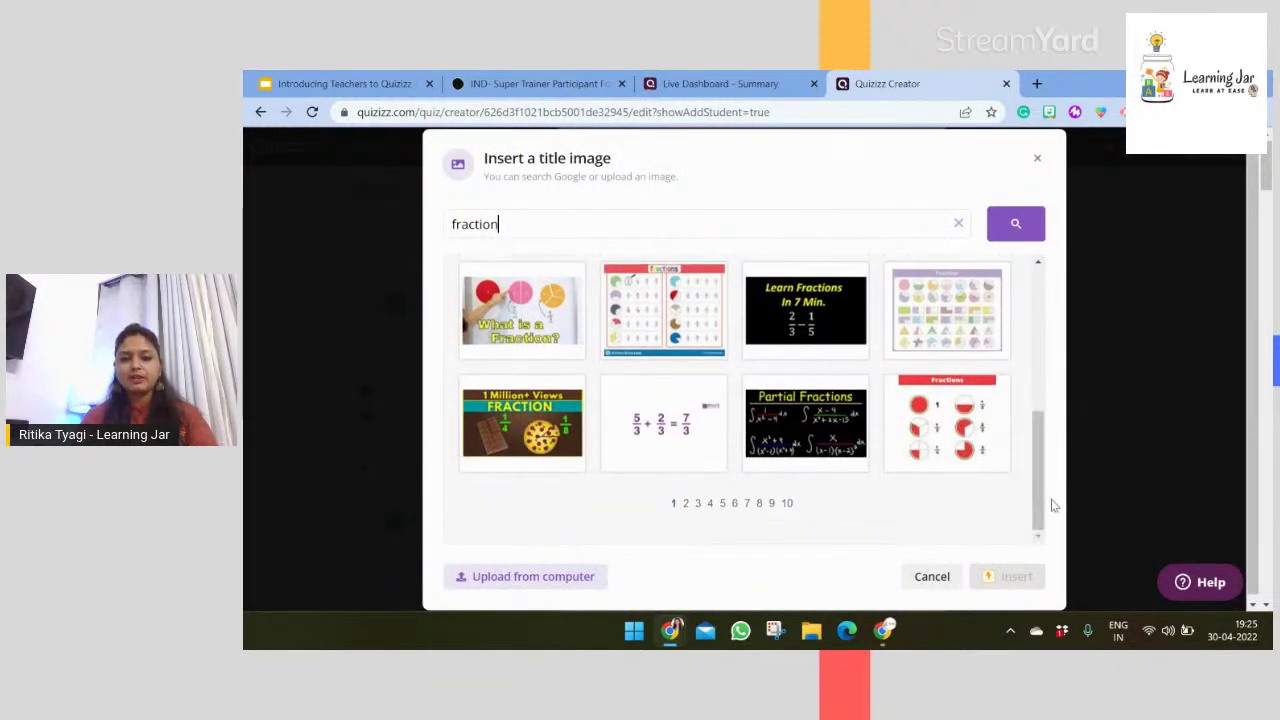
{"action": "left_click", "coordinate": [565, 452]}
{"action": "left_click", "coordinate": [562, 400]}
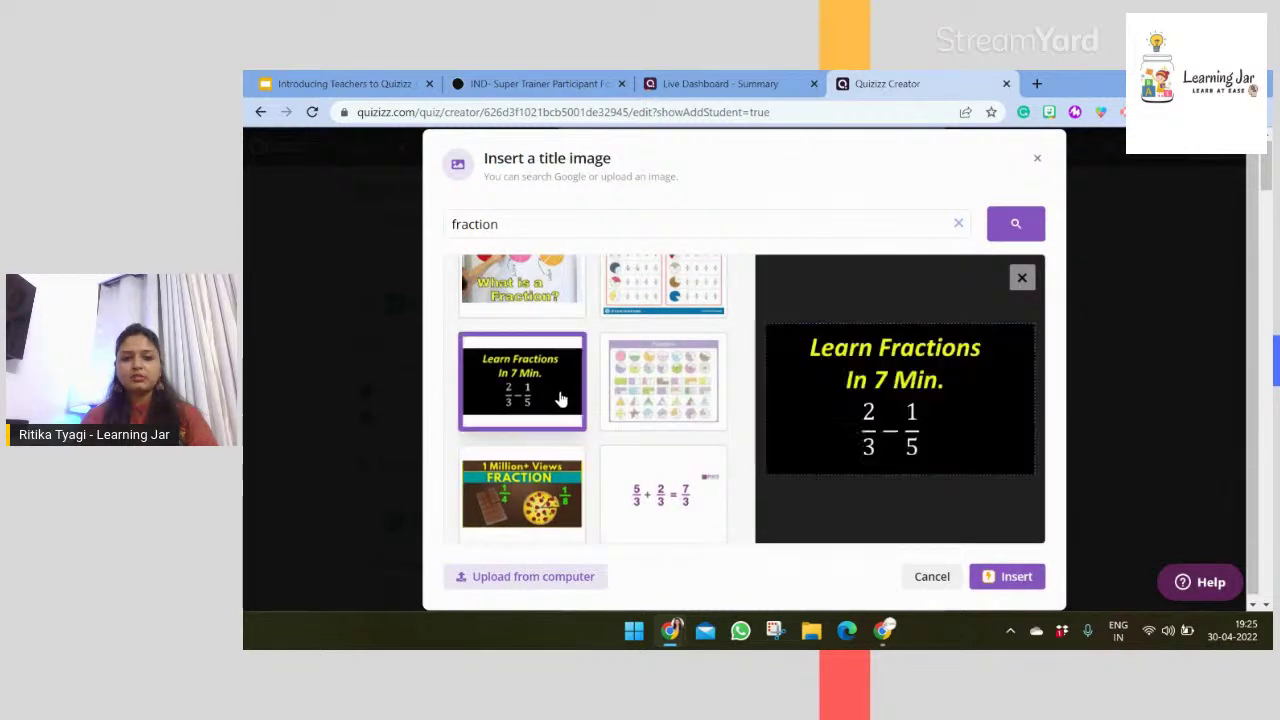
{"action": "left_click", "coordinate": [555, 292]}
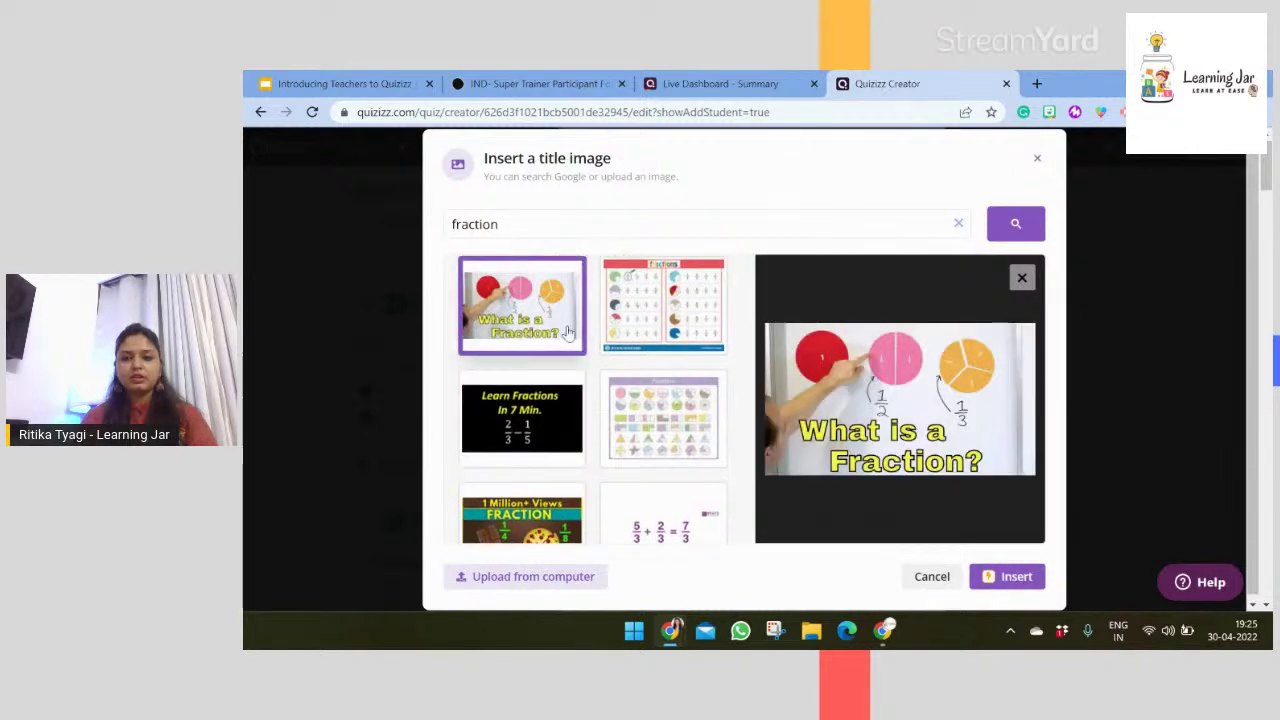
{"action": "left_click", "coordinate": [1010, 580]}
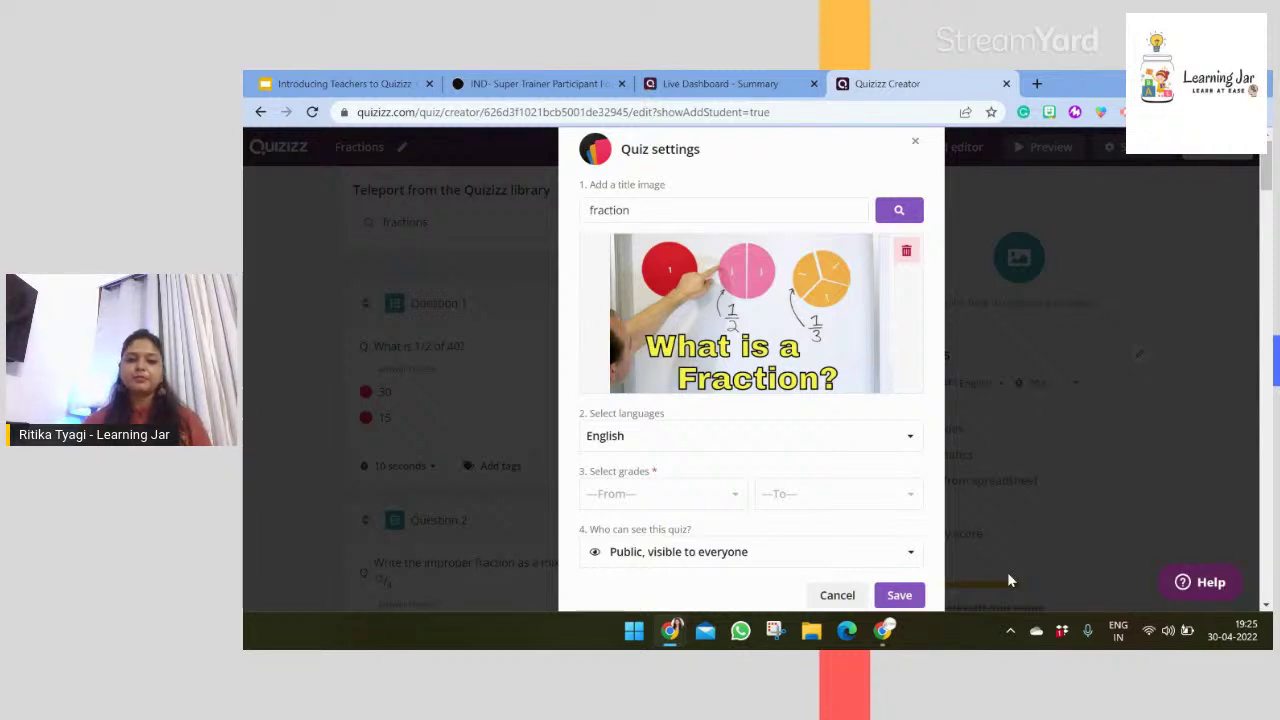
- Keep English as the quiz language and set the grade range from 3rd to 4th
{"action": "left_click", "coordinate": [760, 440]}
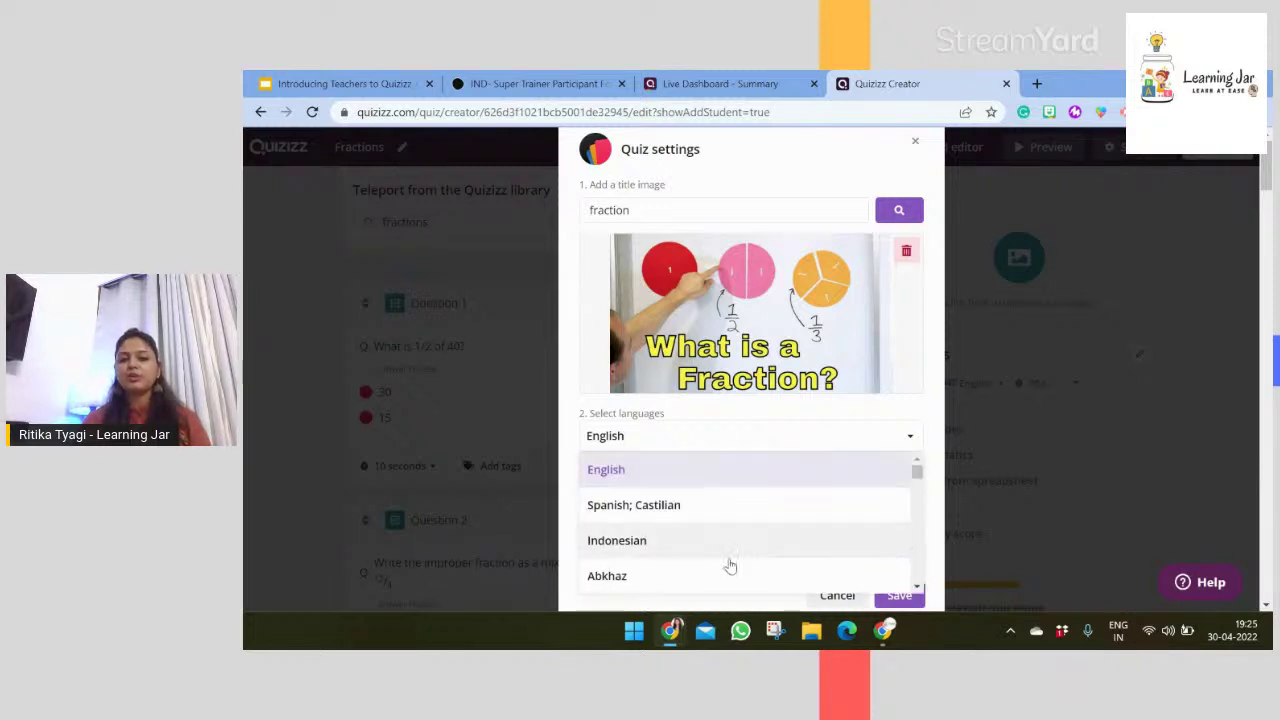
{"action": "left_click", "coordinate": [777, 481]}
{"action": "left_click", "coordinate": [688, 506]}
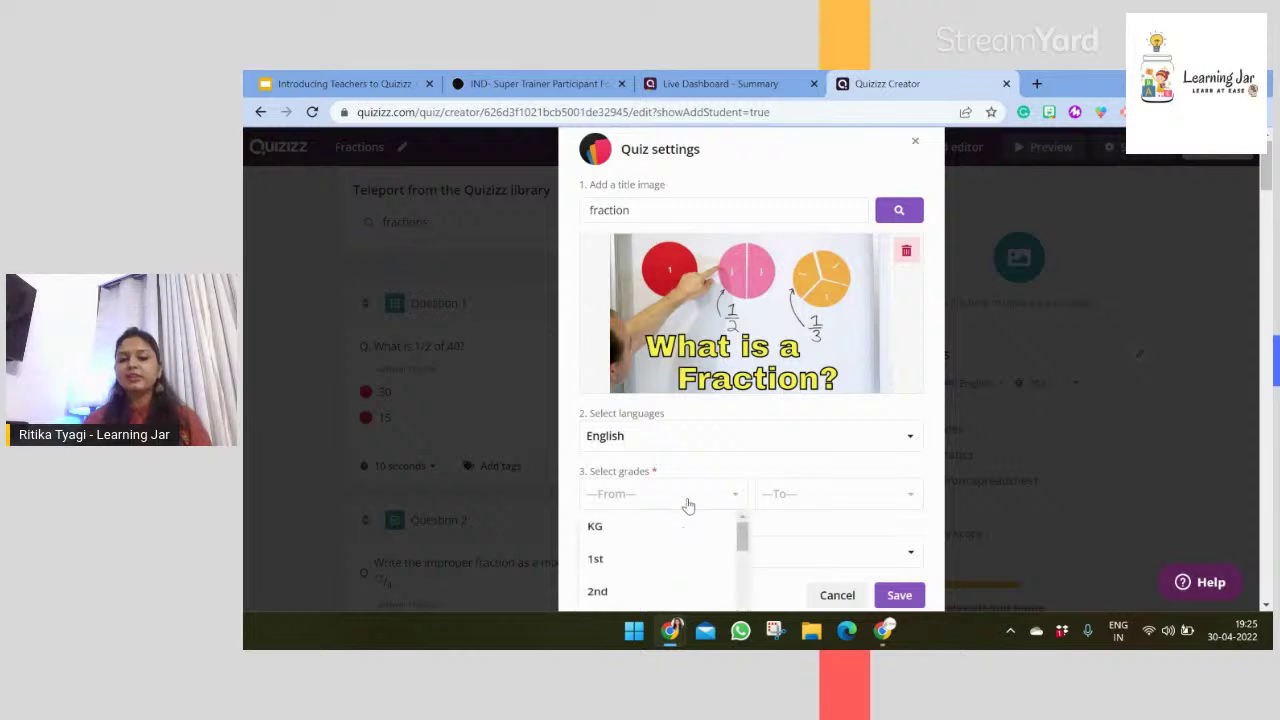
{"action": "left_click", "coordinate": [716, 568]}
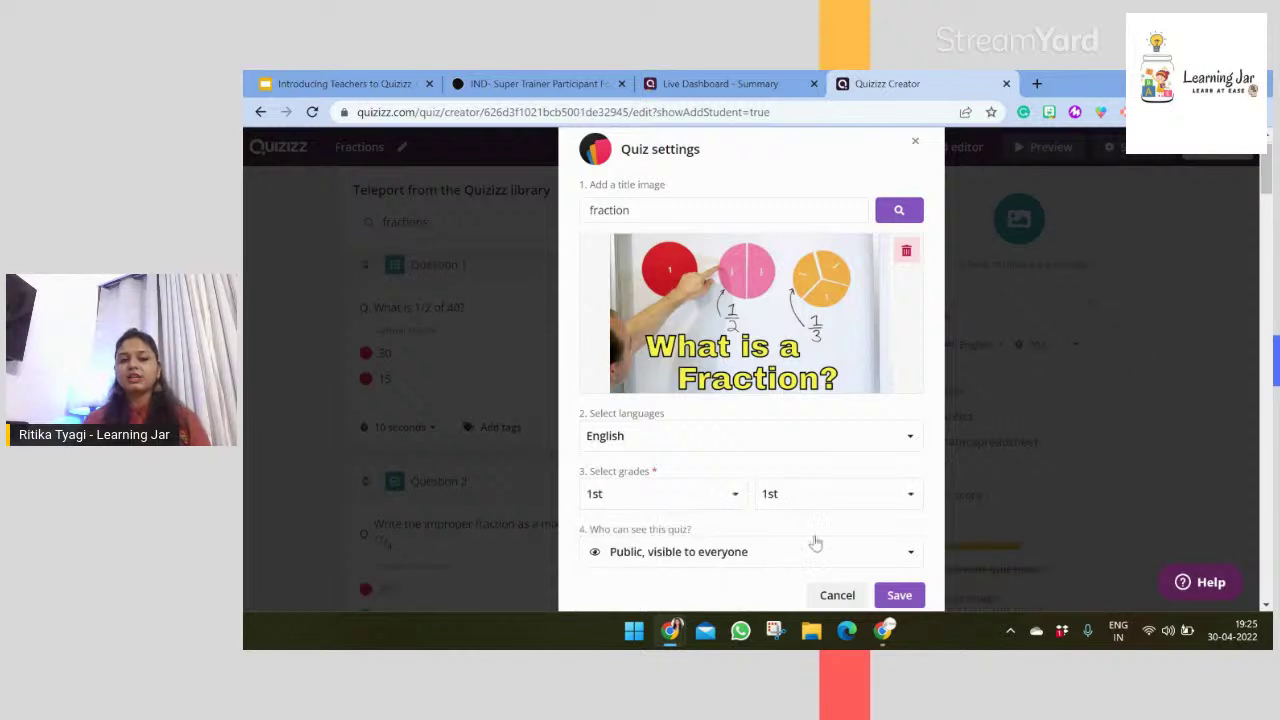
{"action": "left_click", "coordinate": [849, 497]}
{"action": "scroll", "coordinate": [846, 549], "scroll_direction": "down", "scroll_amount": 1}
{"action": "left_click", "coordinate": [734, 495]}
{"action": "scroll", "coordinate": [707, 585], "scroll_direction": "down", "scroll_amount": 2}
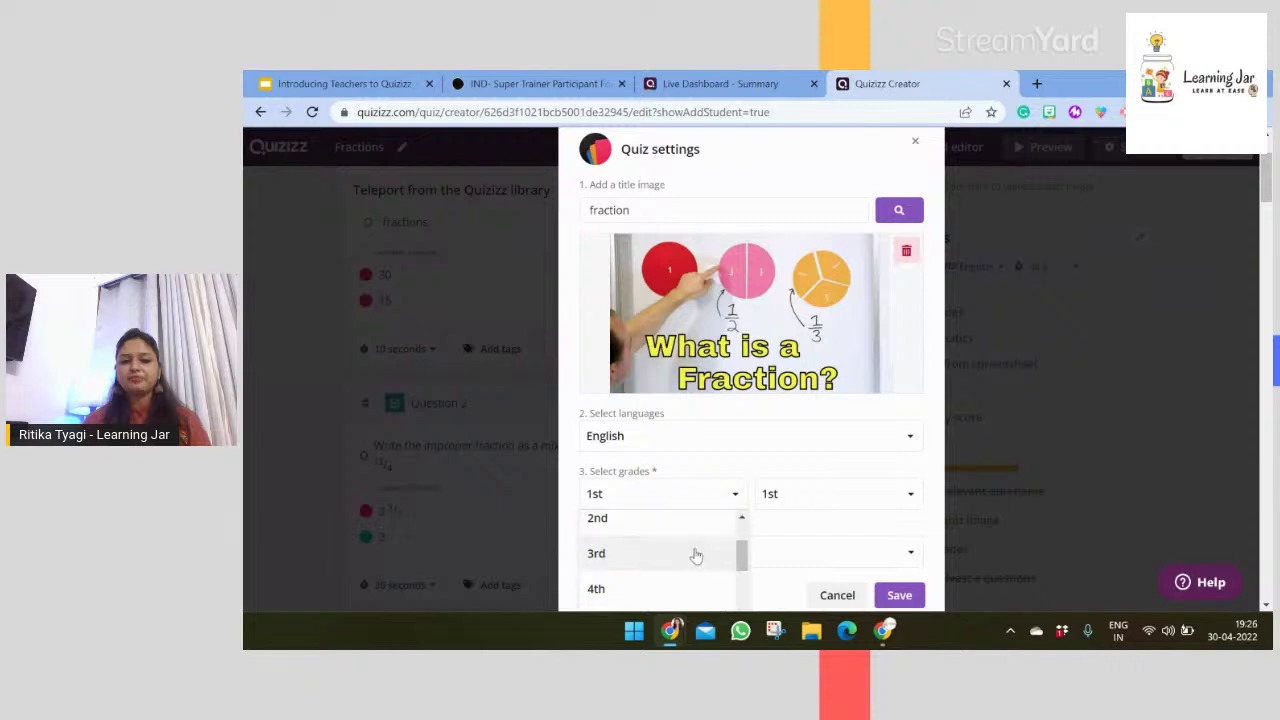
{"action": "left_click", "coordinate": [694, 552]}
{"action": "left_click", "coordinate": [846, 493]}
{"action": "scroll", "coordinate": [916, 555], "scroll_direction": "down", "scroll_amount": 2}
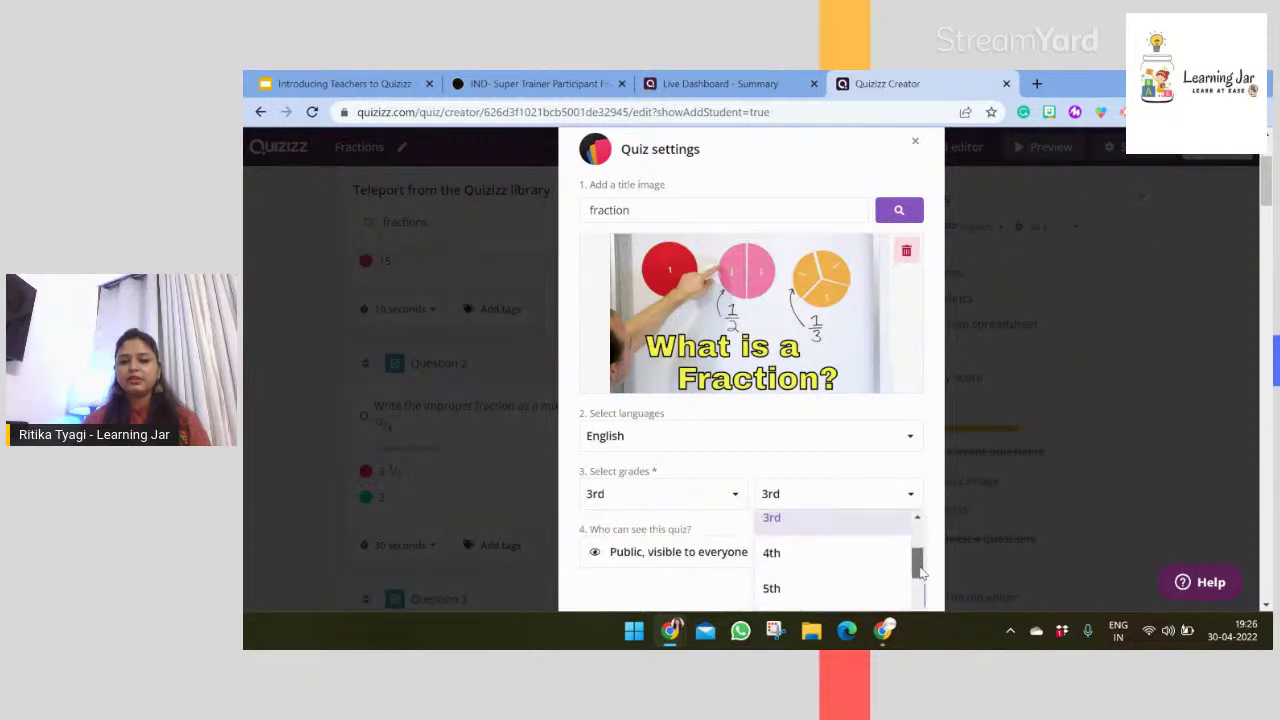
{"action": "left_click", "coordinate": [873, 558]}
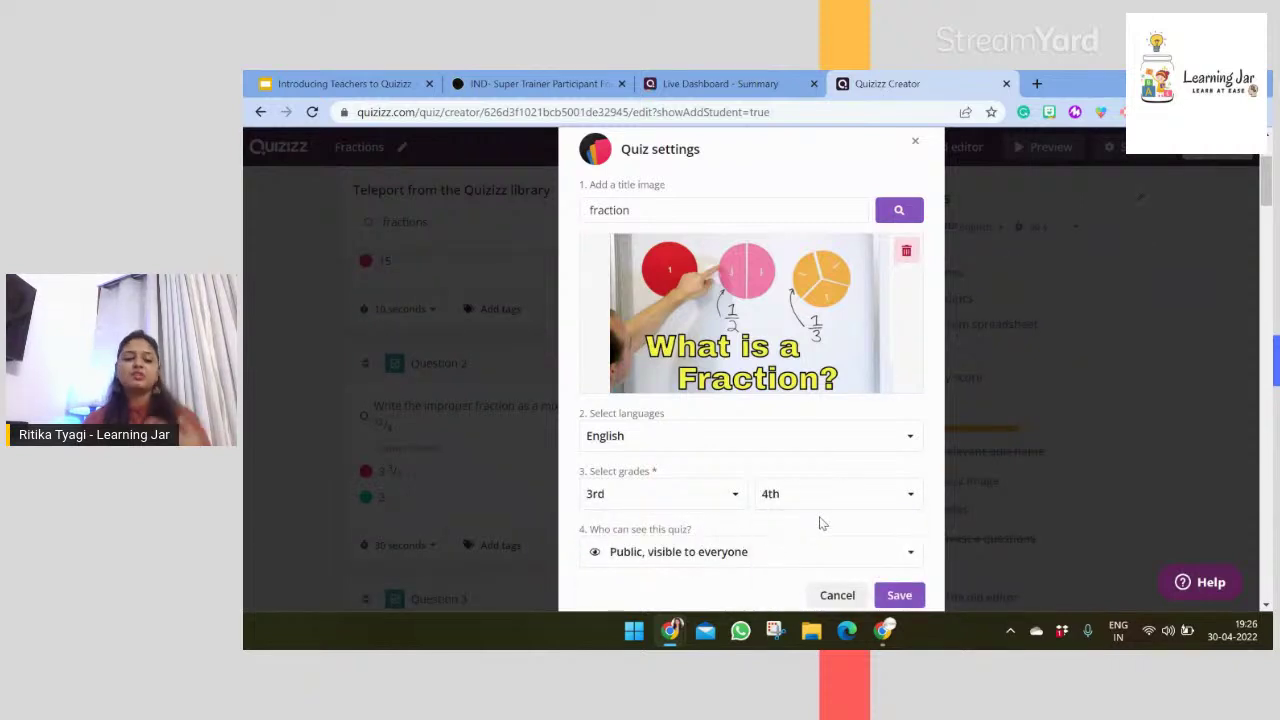
- Keep the quiz public and visible to everyone, save the settings, and save the finished Fractions quiz
{"action": "left_click", "coordinate": [817, 560]}
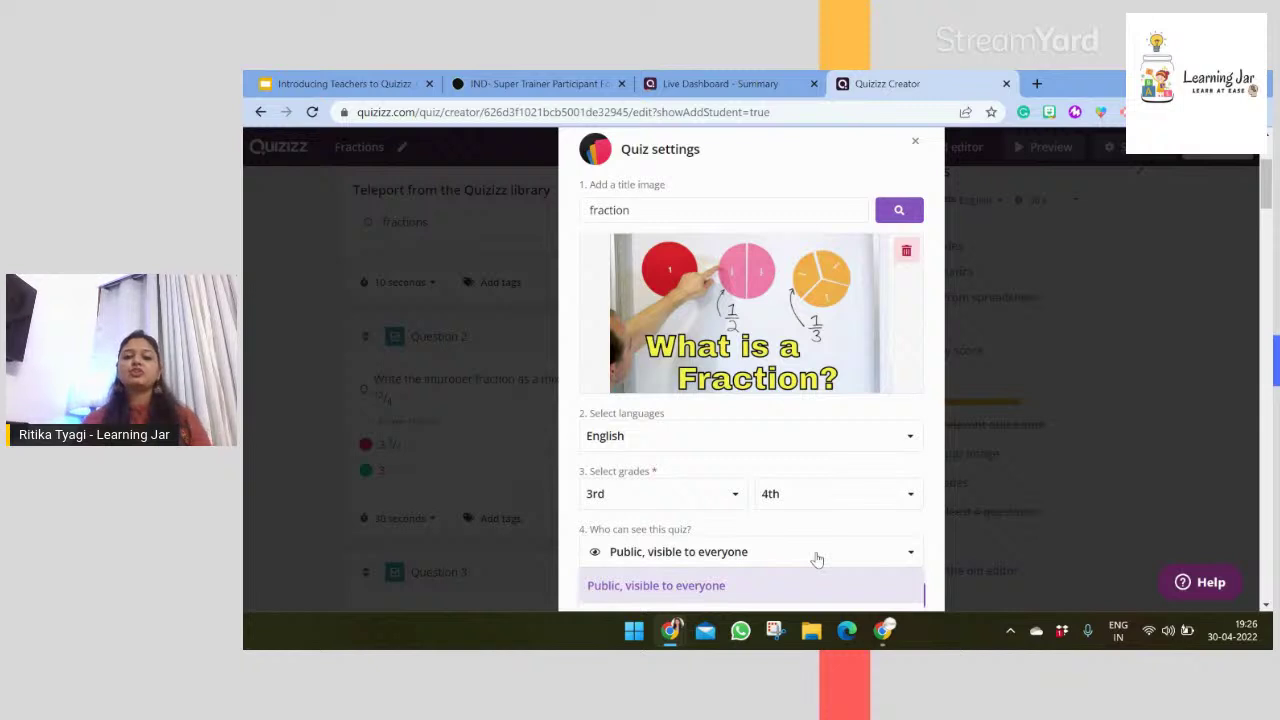
{"action": "scroll", "coordinate": [820, 580], "scroll_direction": "down", "scroll_amount": 2}
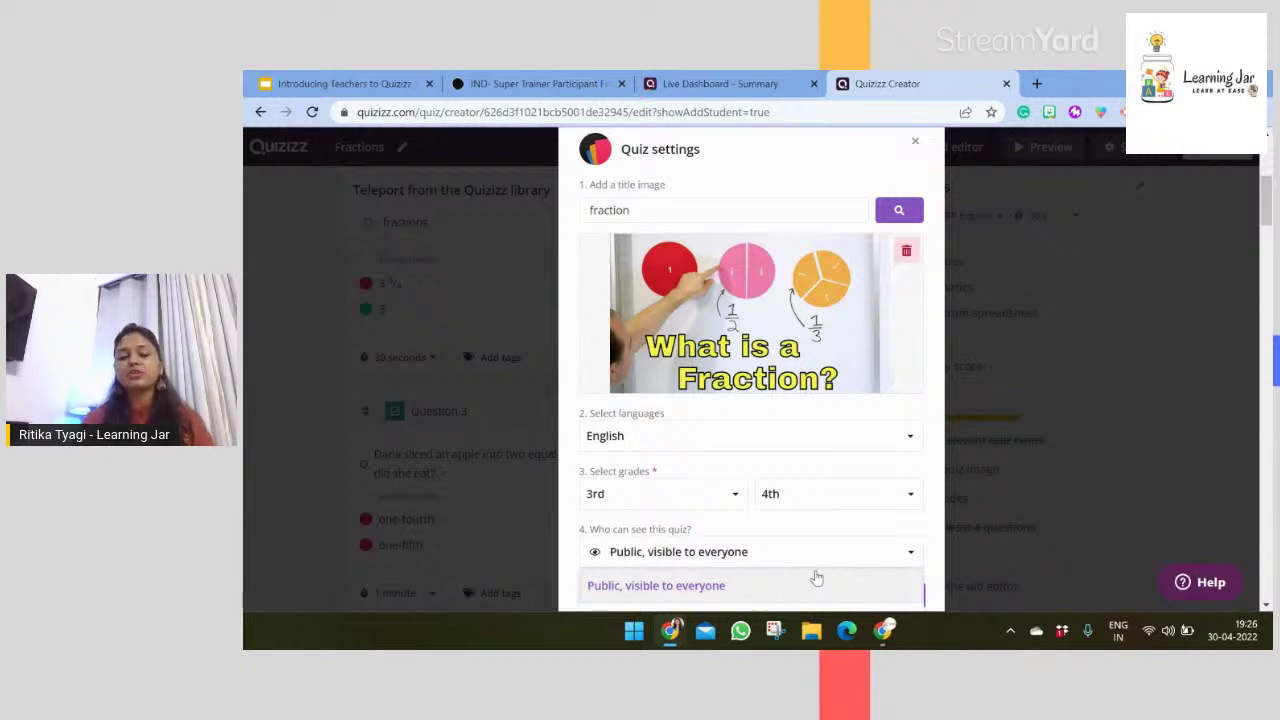
{"action": "left_click", "coordinate": [826, 562]}
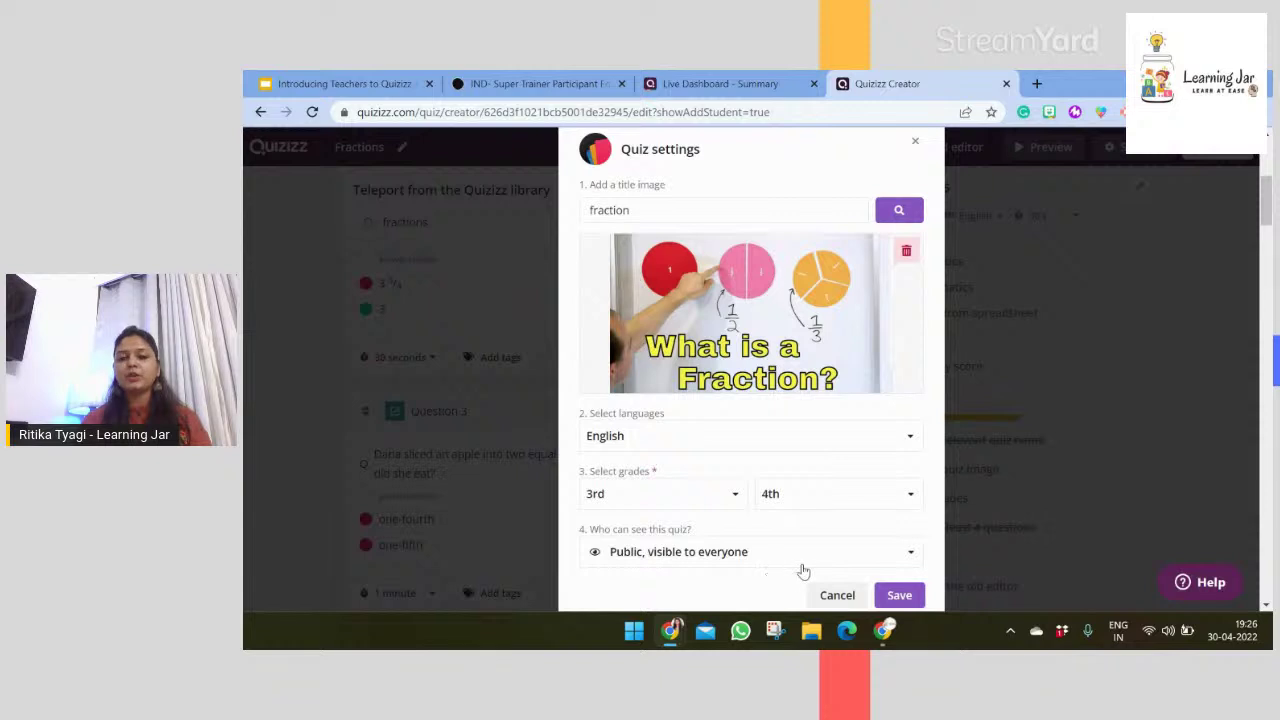
{"action": "left_click", "coordinate": [902, 600]}
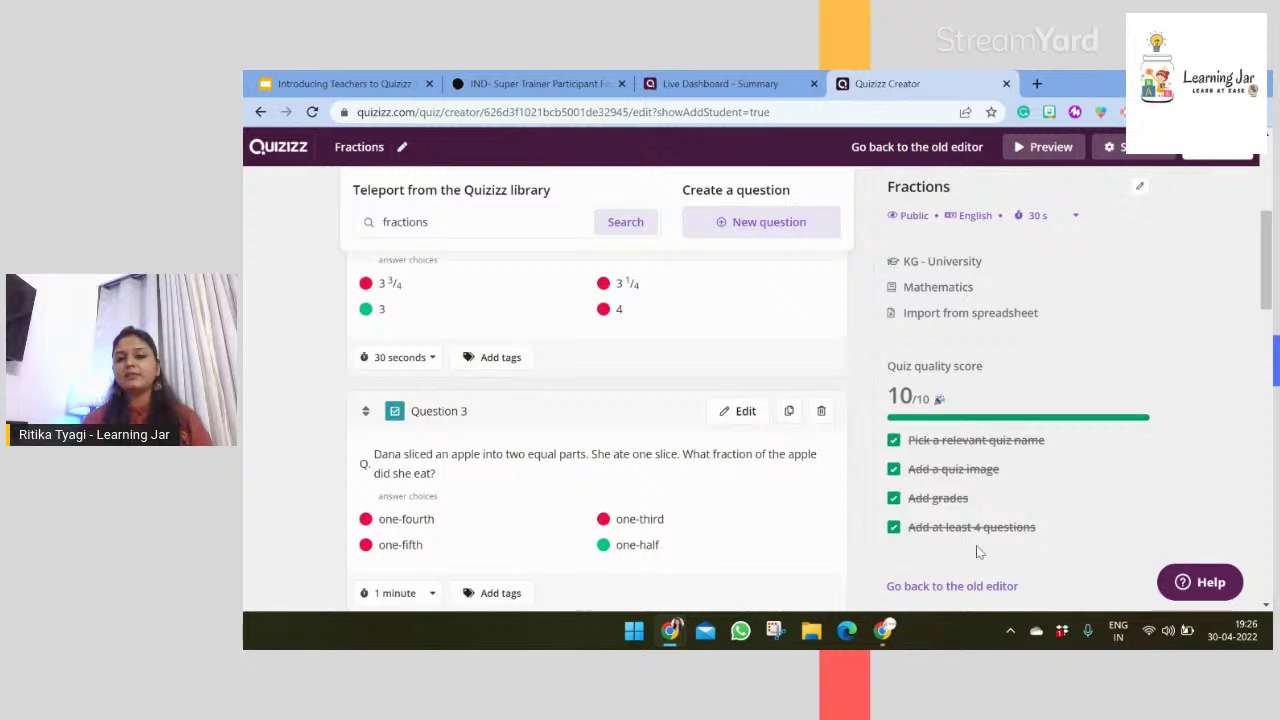
{"action": "scroll", "coordinate": [1268, 285], "scroll_direction": "up", "scroll_amount": 10}
{"action": "left_click", "coordinate": [1140, 147]}
{"action": "left_click", "coordinate": [899, 595]}
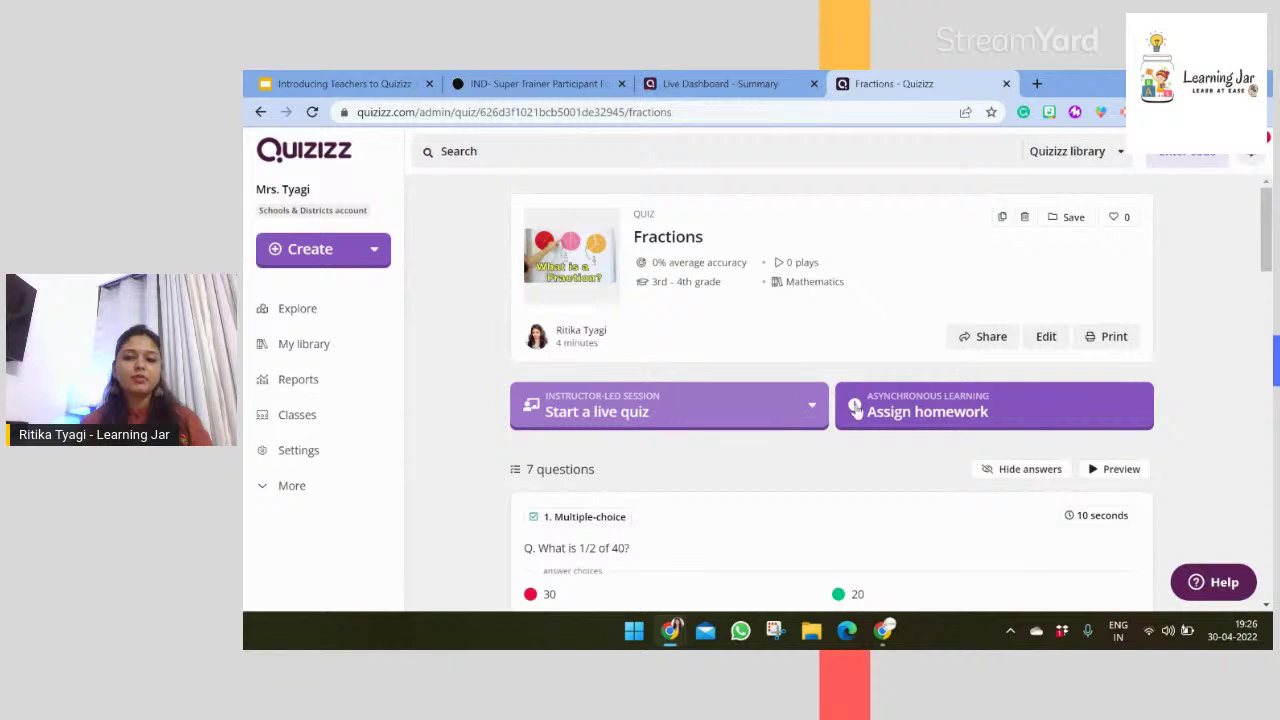
- Start a homework assignment of the Fractions quiz with a custom deadline of Friday May 6, 01:00 PM
{"action": "left_click", "coordinate": [903, 414]}
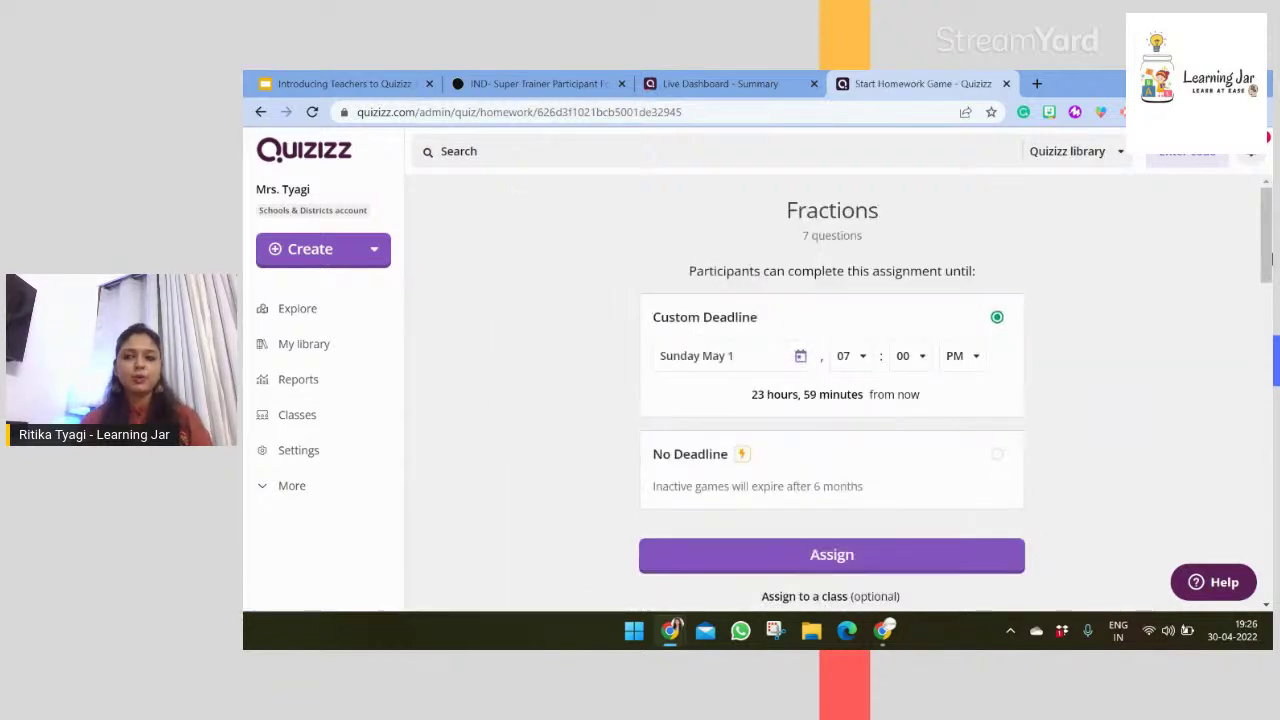
{"action": "scroll", "coordinate": [1268, 258], "scroll_direction": "down", "scroll_amount": 1}
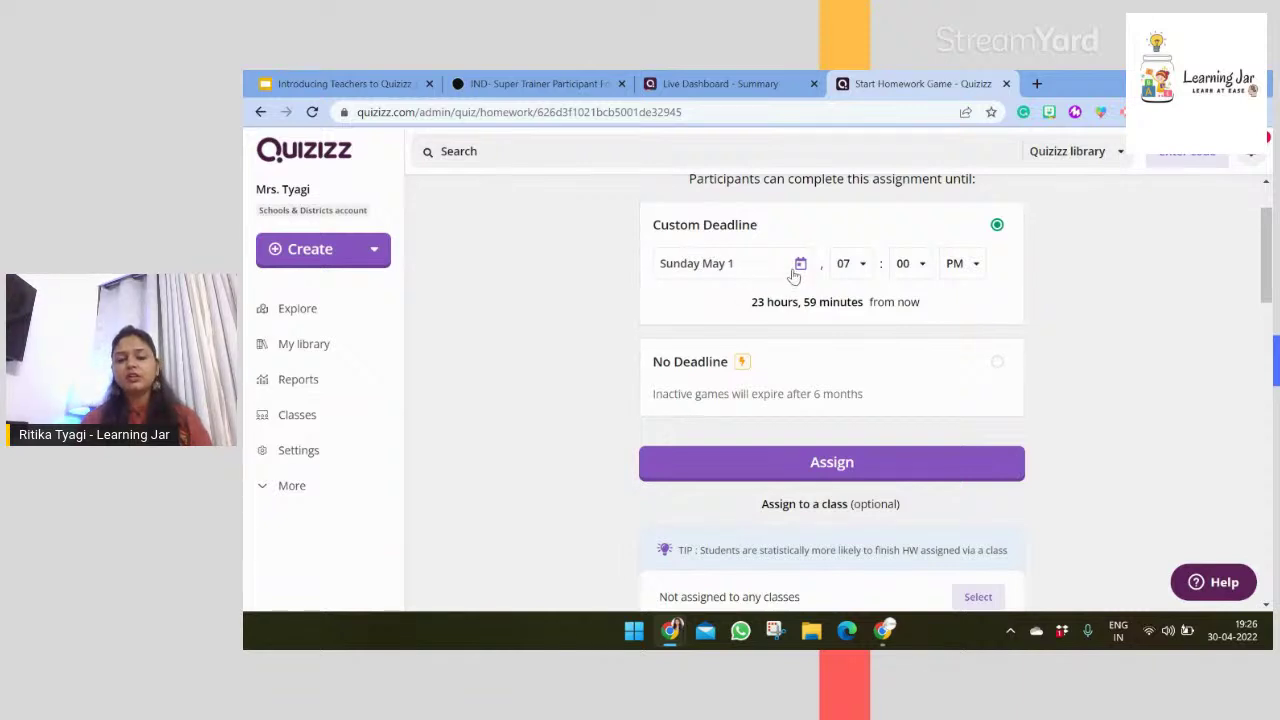
{"action": "left_click", "coordinate": [800, 265]}
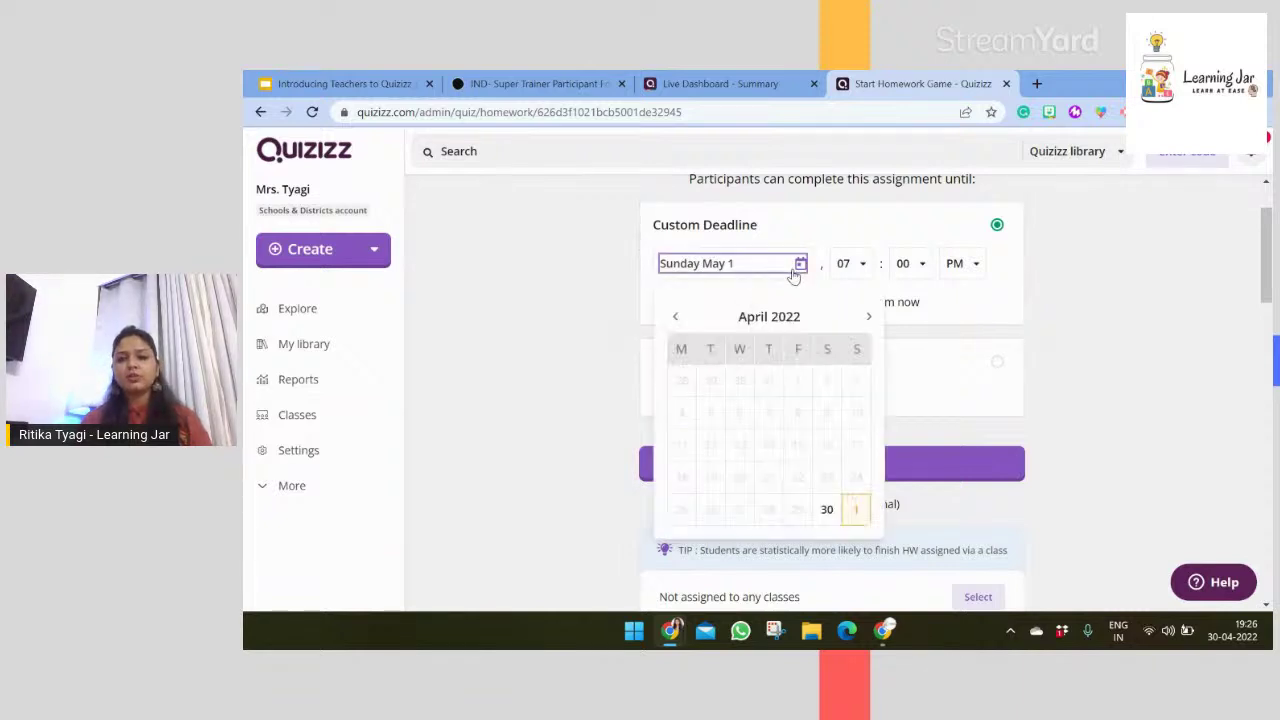
{"action": "left_click", "coordinate": [867, 316]}
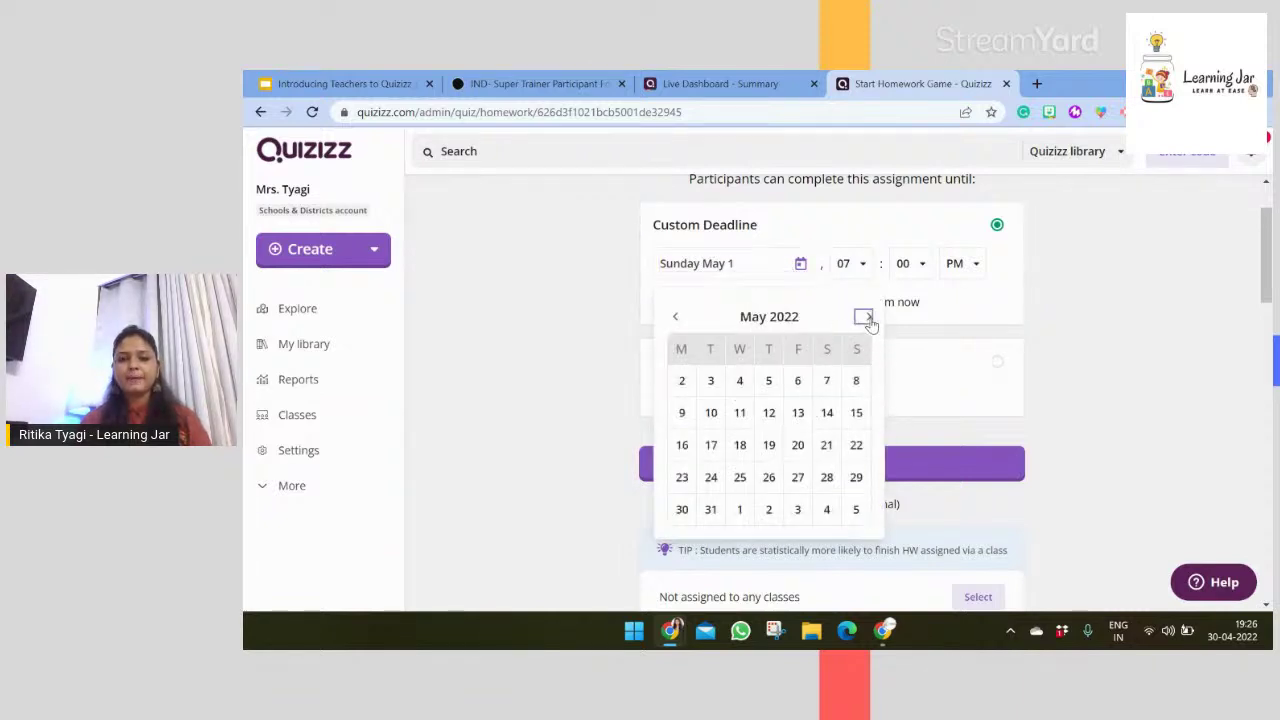
{"action": "left_click", "coordinate": [798, 382]}
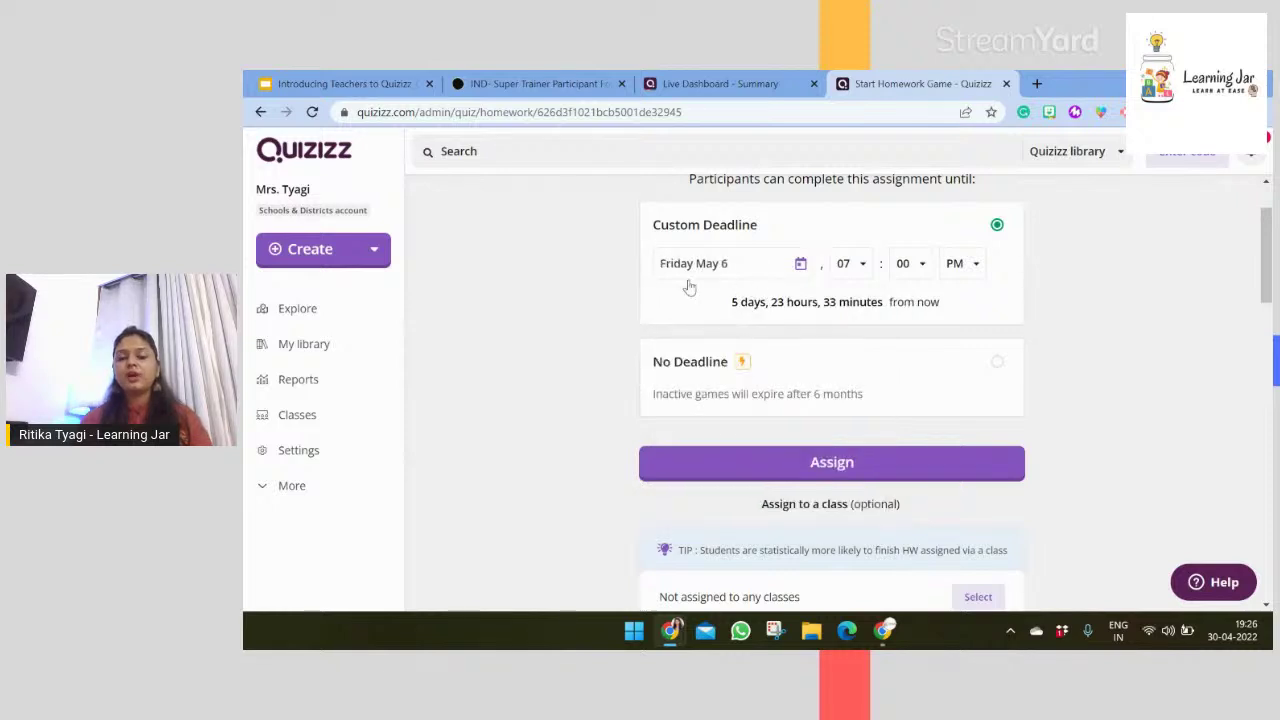
{"action": "left_click", "coordinate": [862, 265]}
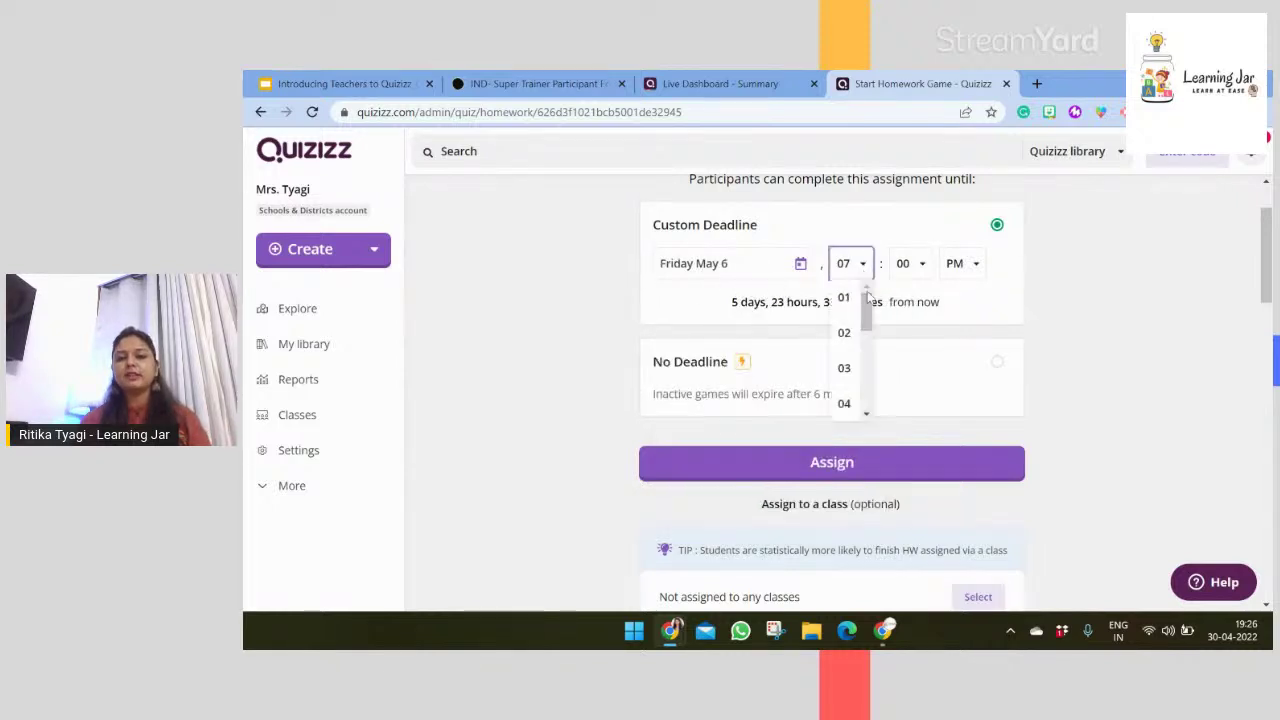
{"action": "left_click", "coordinate": [844, 297]}
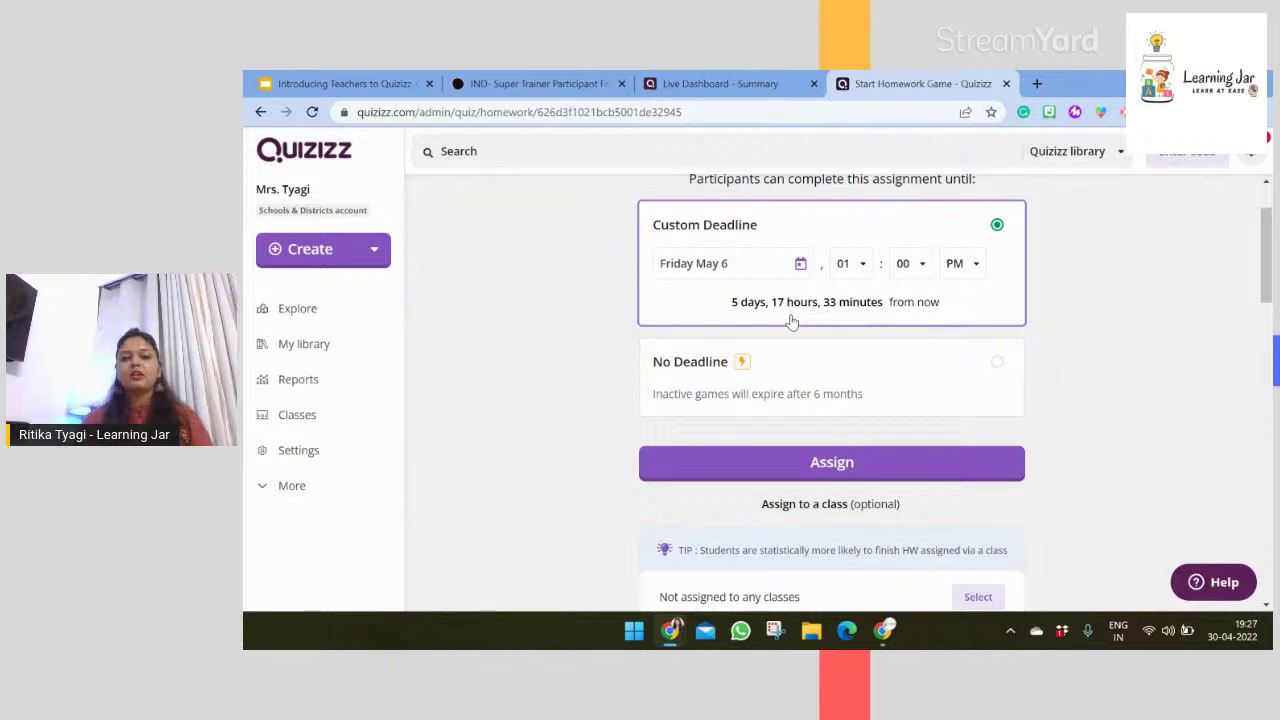
- Turn off power-ups, the leaderboard, memes and music in the homework's activity settings
{"action": "left_click_drag", "start_coordinate": [1266, 265], "coordinate": [1270, 486]}
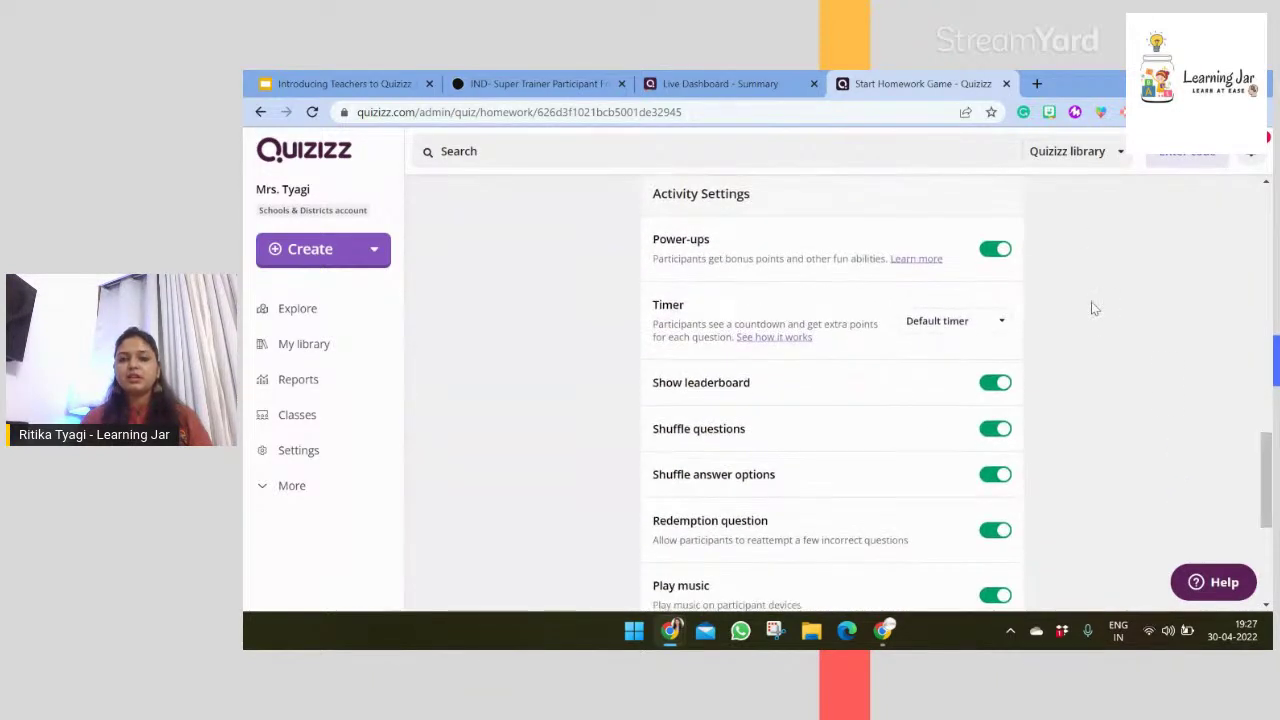
{"action": "left_click", "coordinate": [1000, 251]}
{"action": "left_click", "coordinate": [996, 384]}
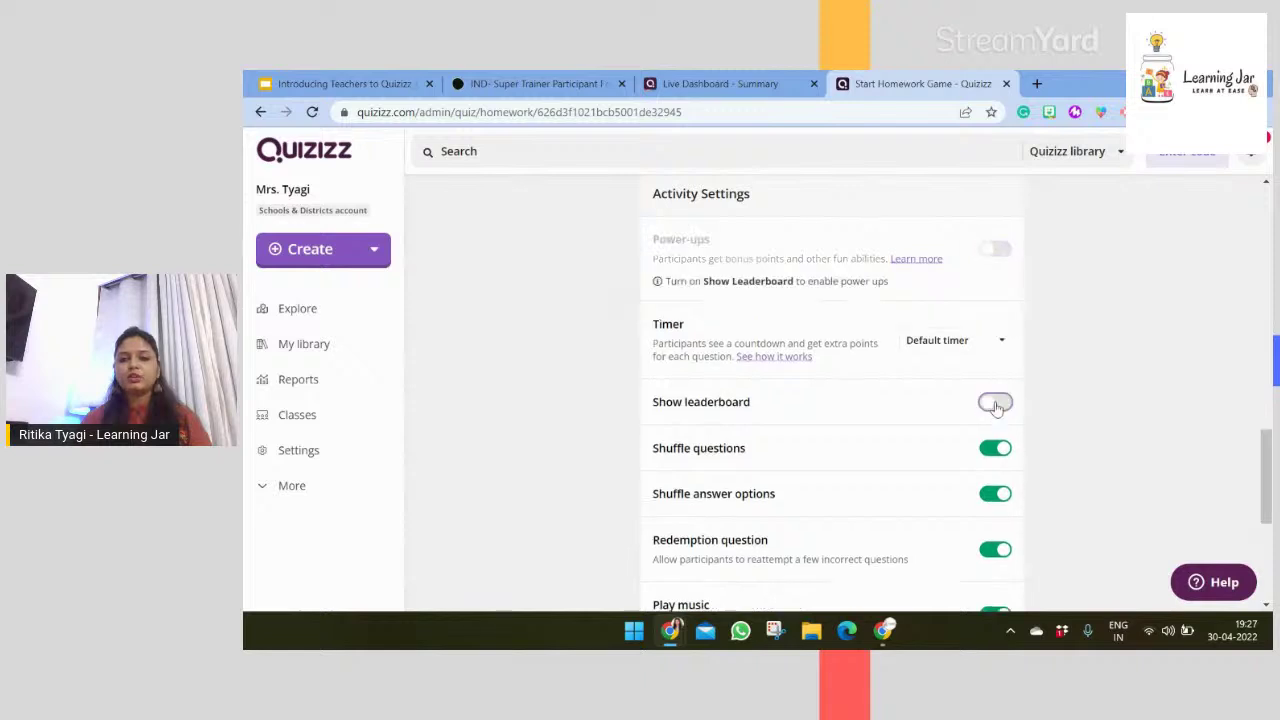
{"action": "scroll", "coordinate": [1234, 477], "scroll_direction": "down", "scroll_amount": 2}
{"action": "left_click_drag", "start_coordinate": [1180, 420], "coordinate": [1128, 460]}
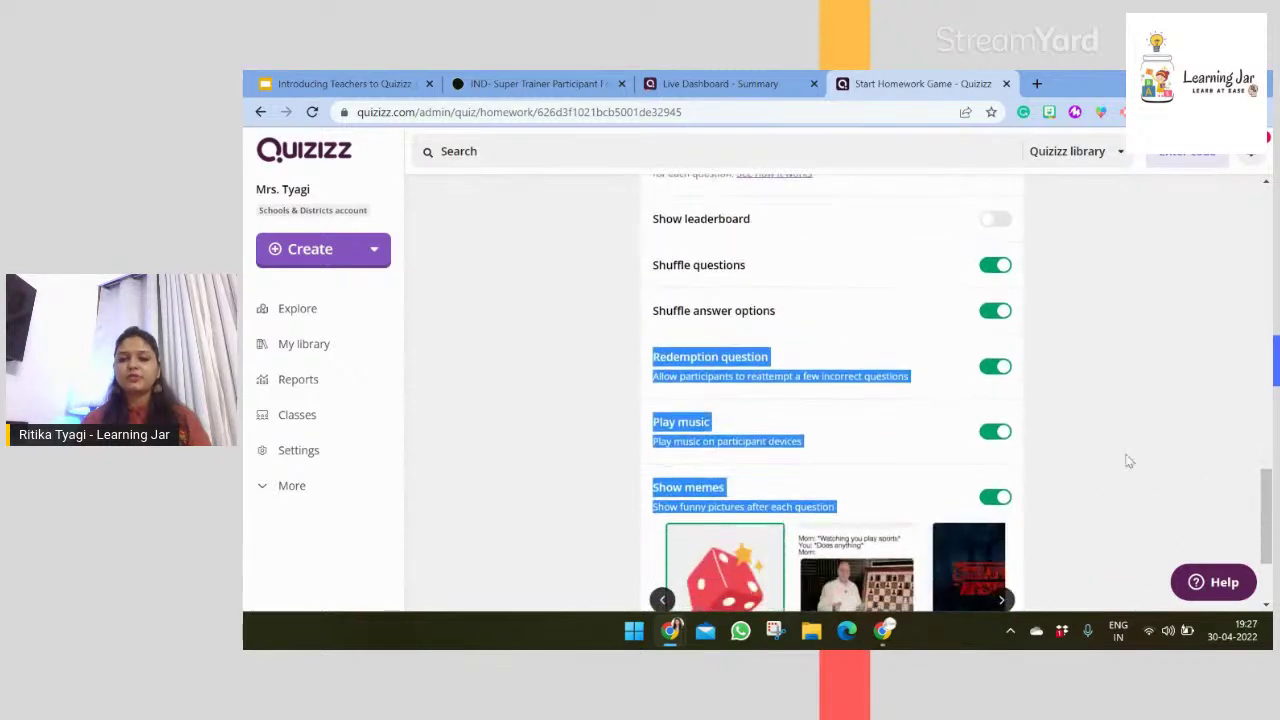
{"action": "left_click", "coordinate": [993, 499]}
{"action": "left_click", "coordinate": [993, 444]}
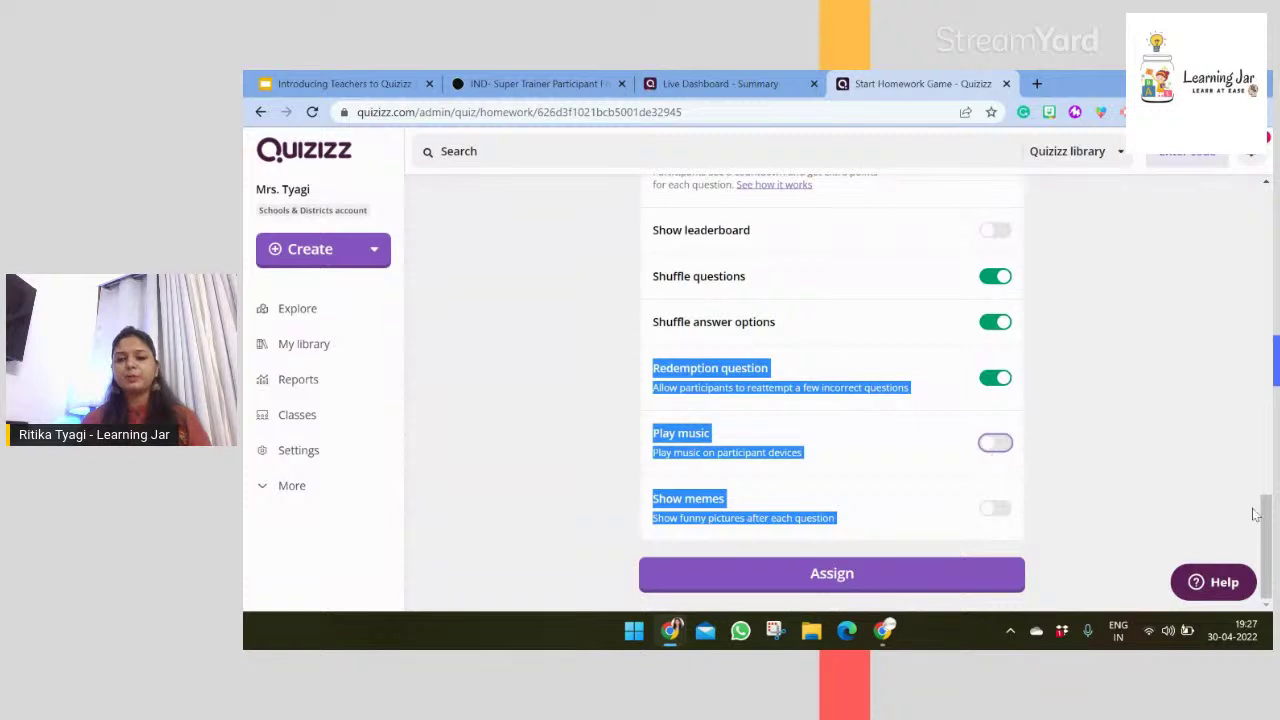
- Assign the Fractions homework and look over its participants report and invitation options
{"action": "left_click_drag", "start_coordinate": [1266, 545], "coordinate": [1266, 243]}
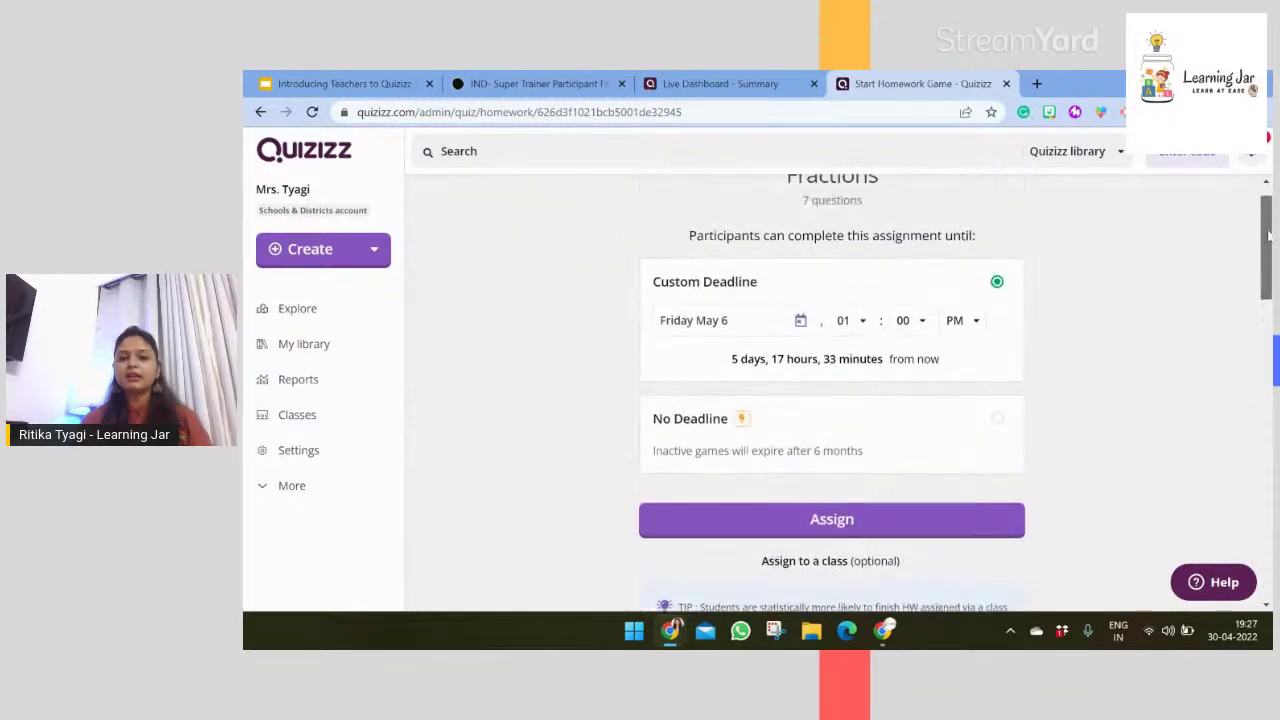
{"action": "left_click", "coordinate": [840, 535]}
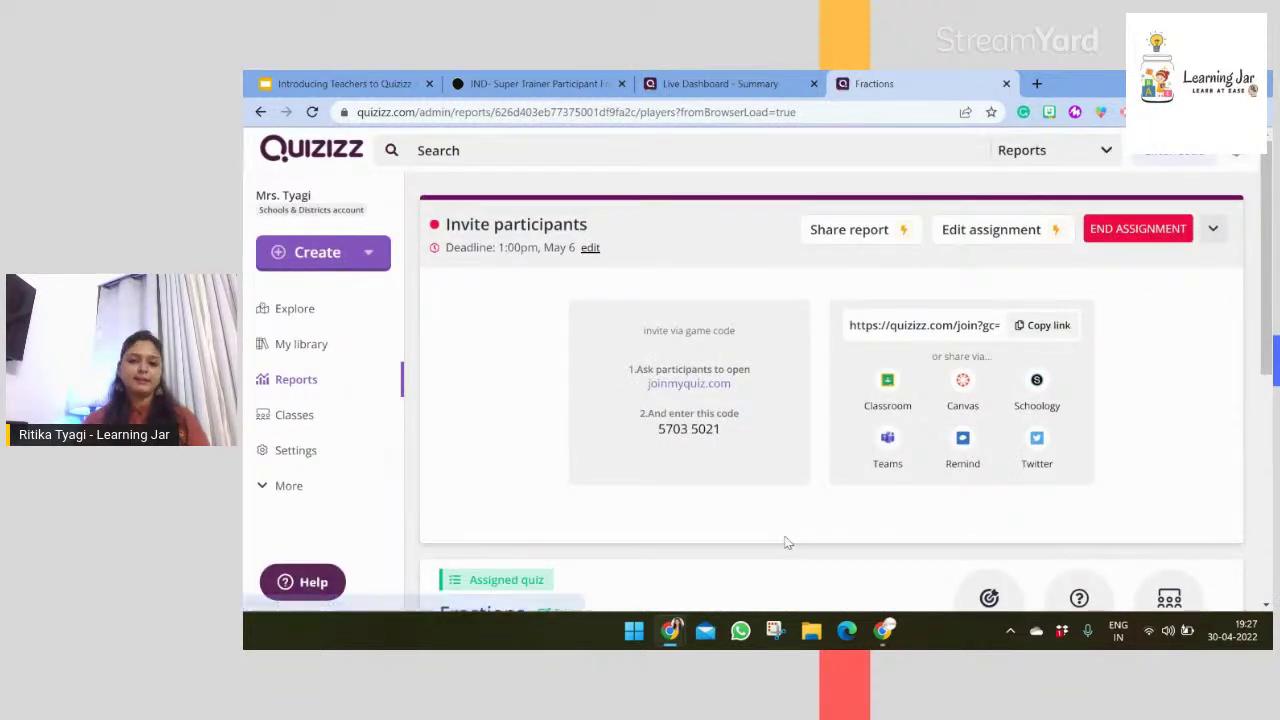
{"action": "scroll", "coordinate": [1049, 500], "scroll_direction": "down", "scroll_amount": 5}
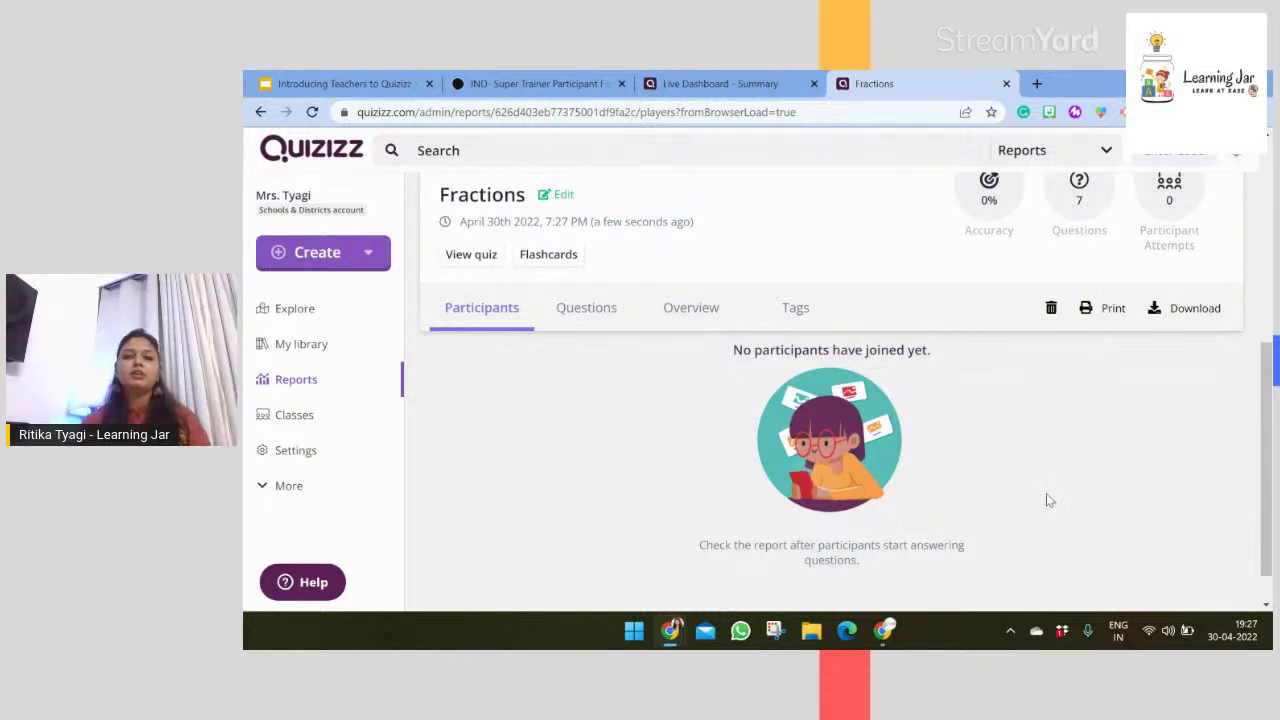
{"action": "left_click_drag", "start_coordinate": [1268, 428], "coordinate": [1271, 250]}
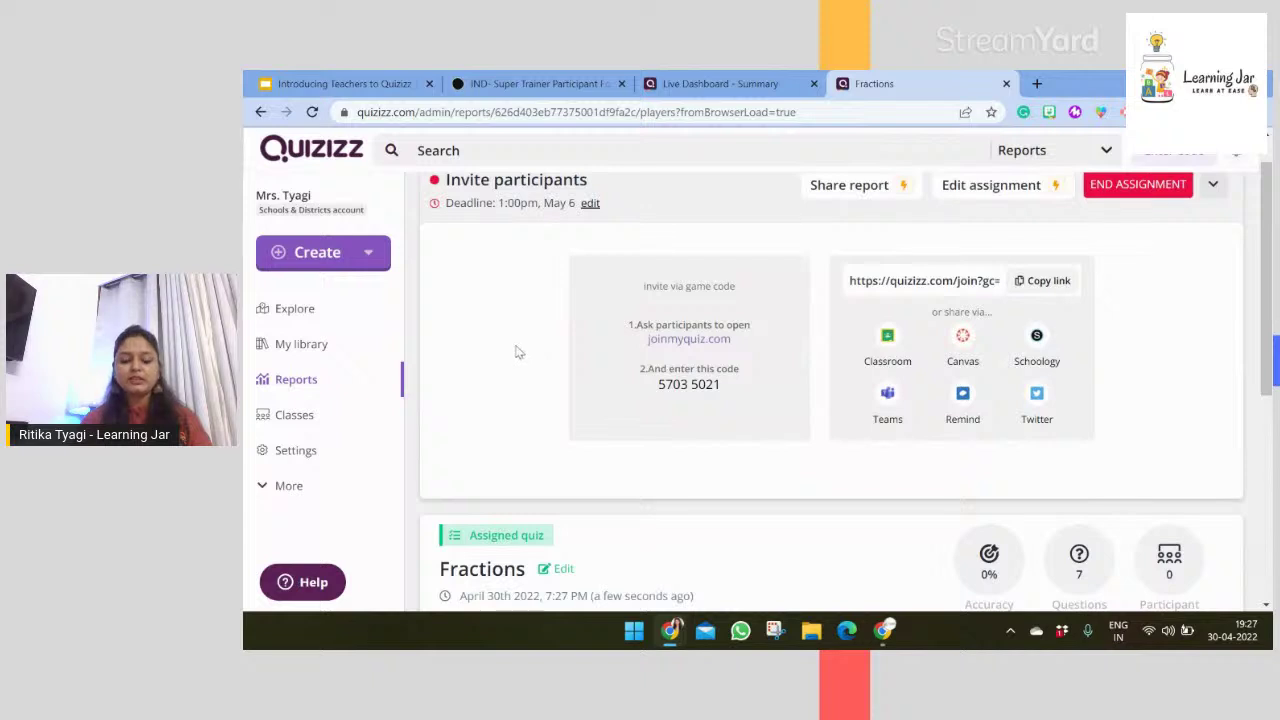
- Create a new lesson named Pollution with Social Studies as its subject
{"action": "left_click", "coordinate": [367, 262]}
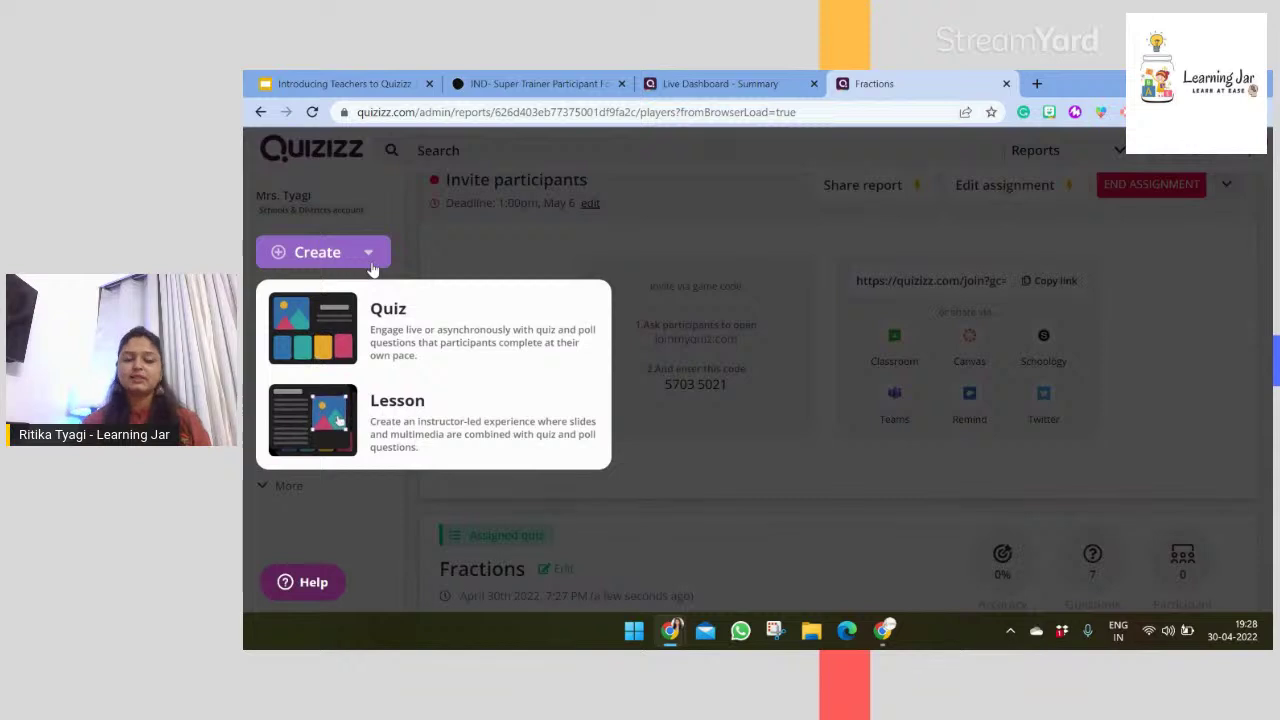
{"action": "left_click", "coordinate": [426, 404]}
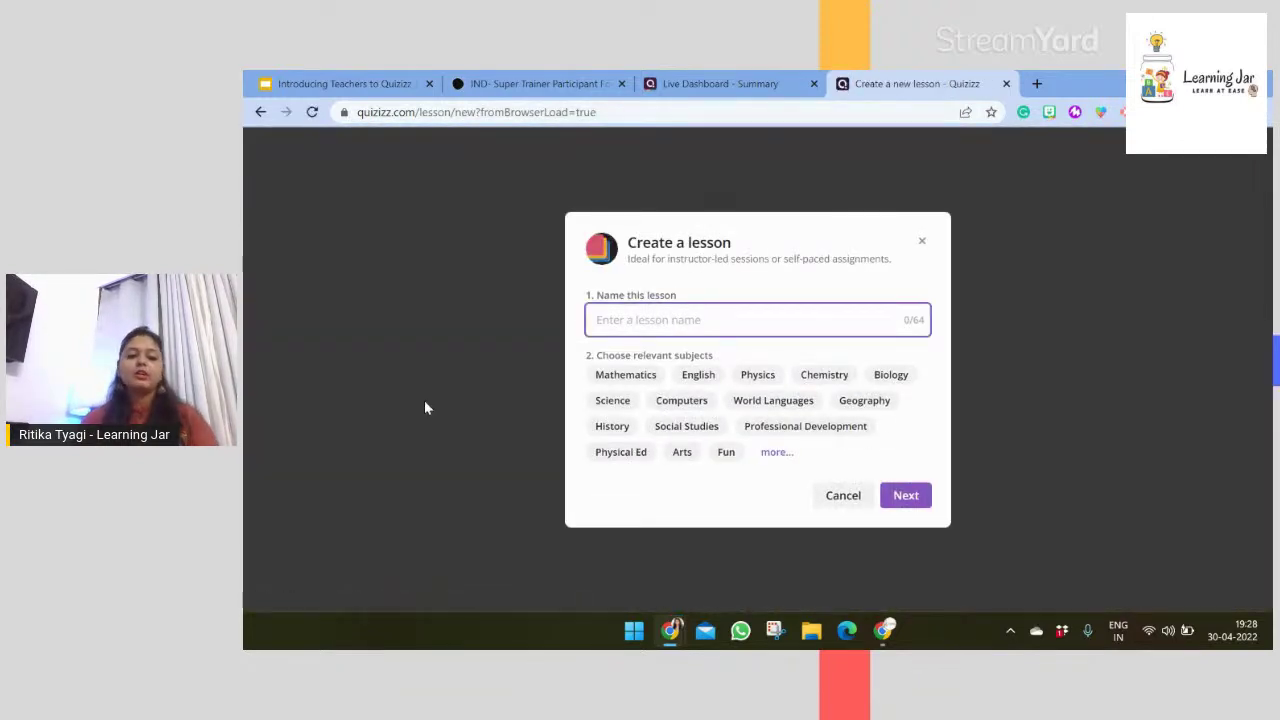
{"action": "type", "text": "Pol"}
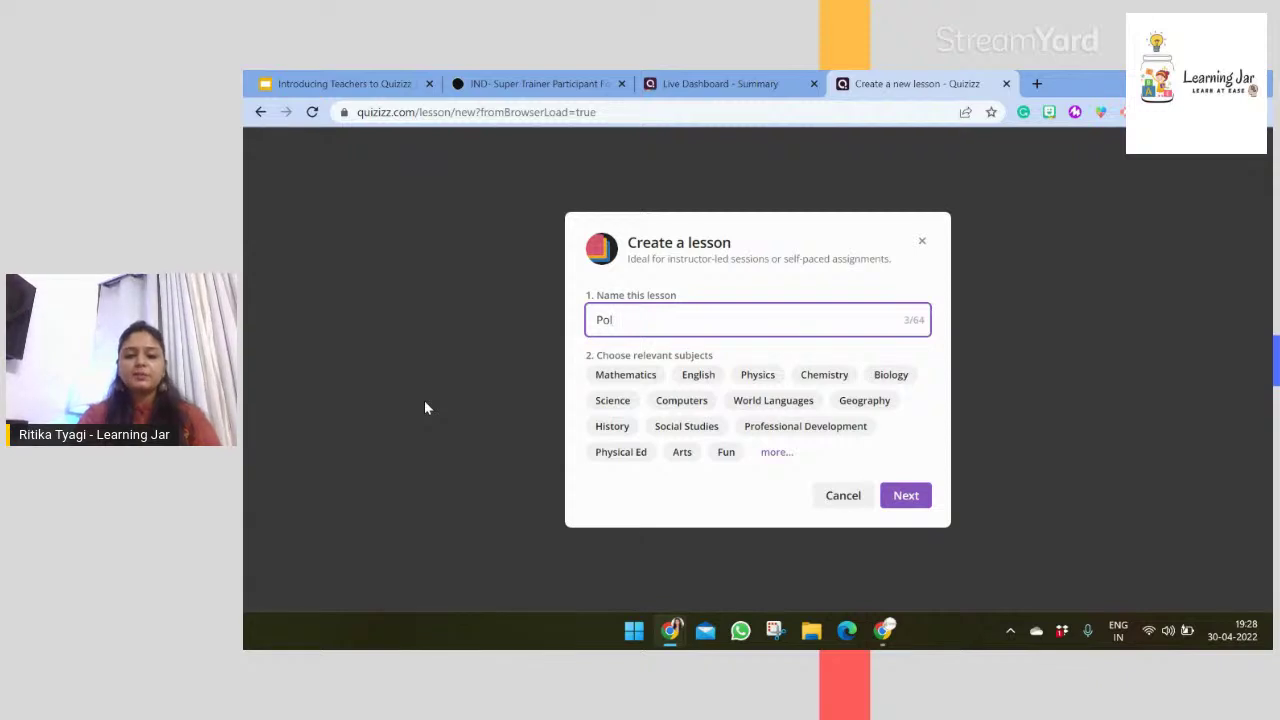
{"action": "type", "text": "lution"}
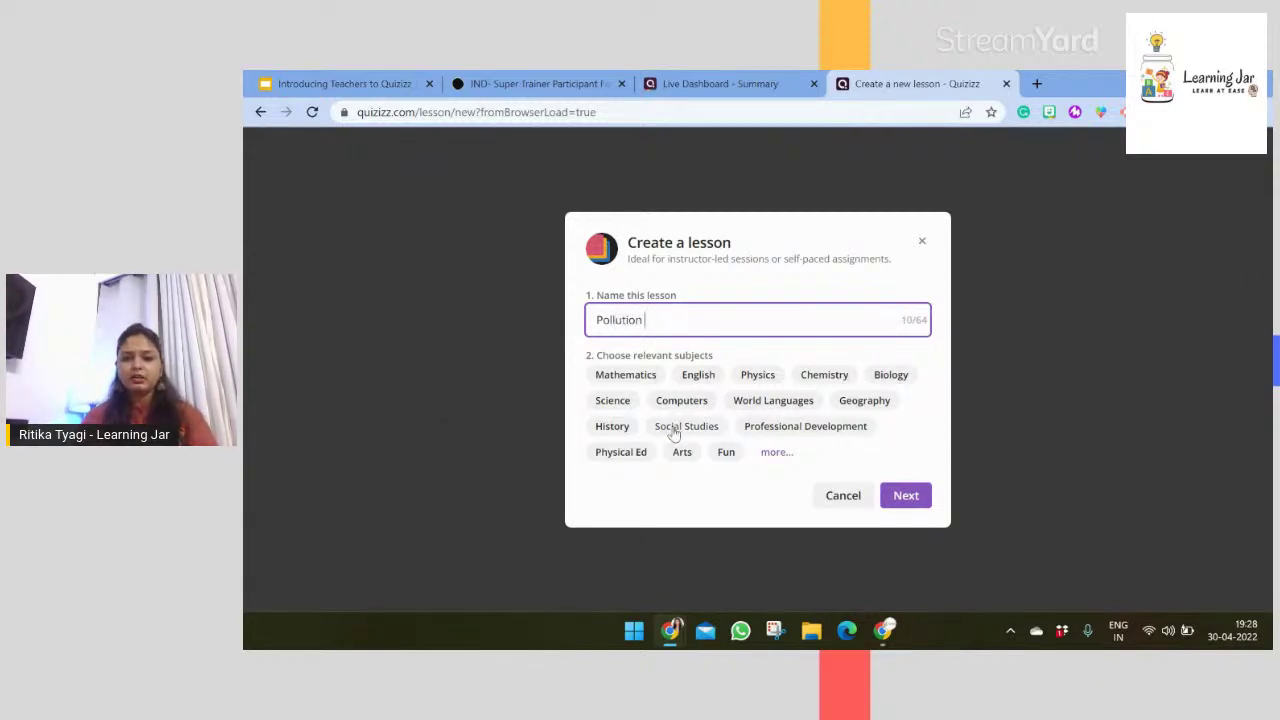
{"action": "left_click", "coordinate": [673, 430]}
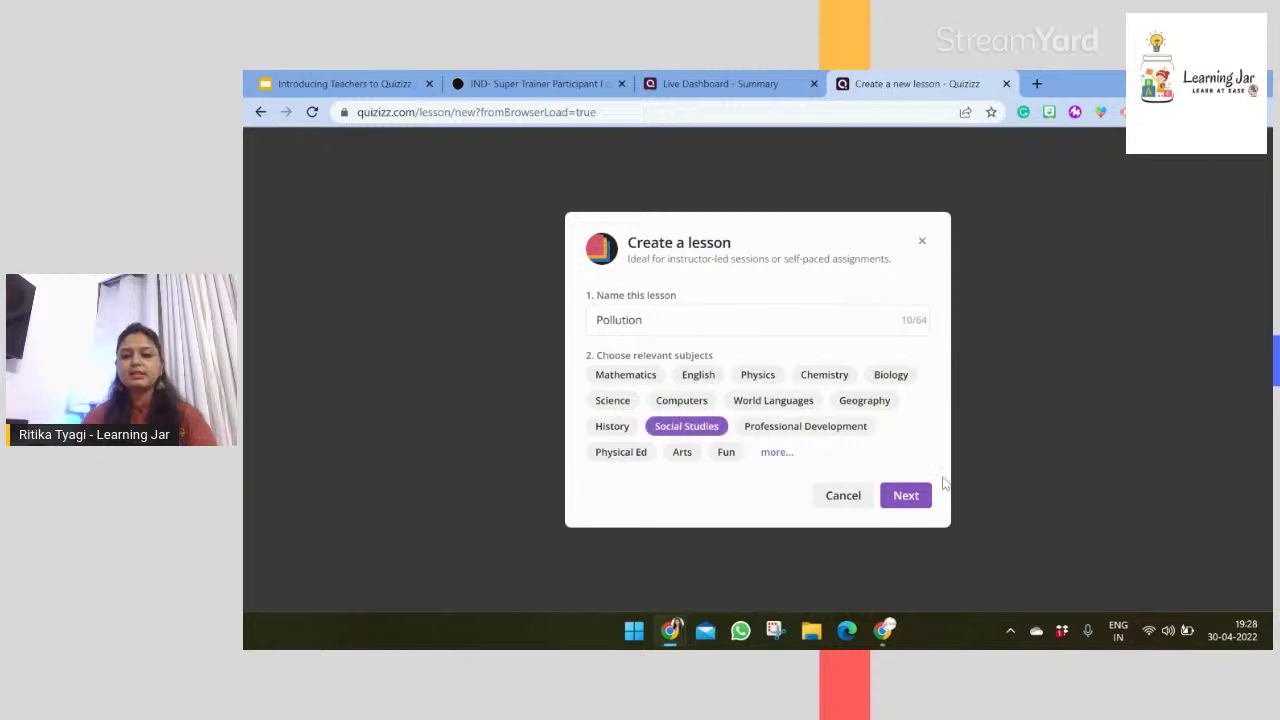
{"action": "left_click", "coordinate": [915, 505]}
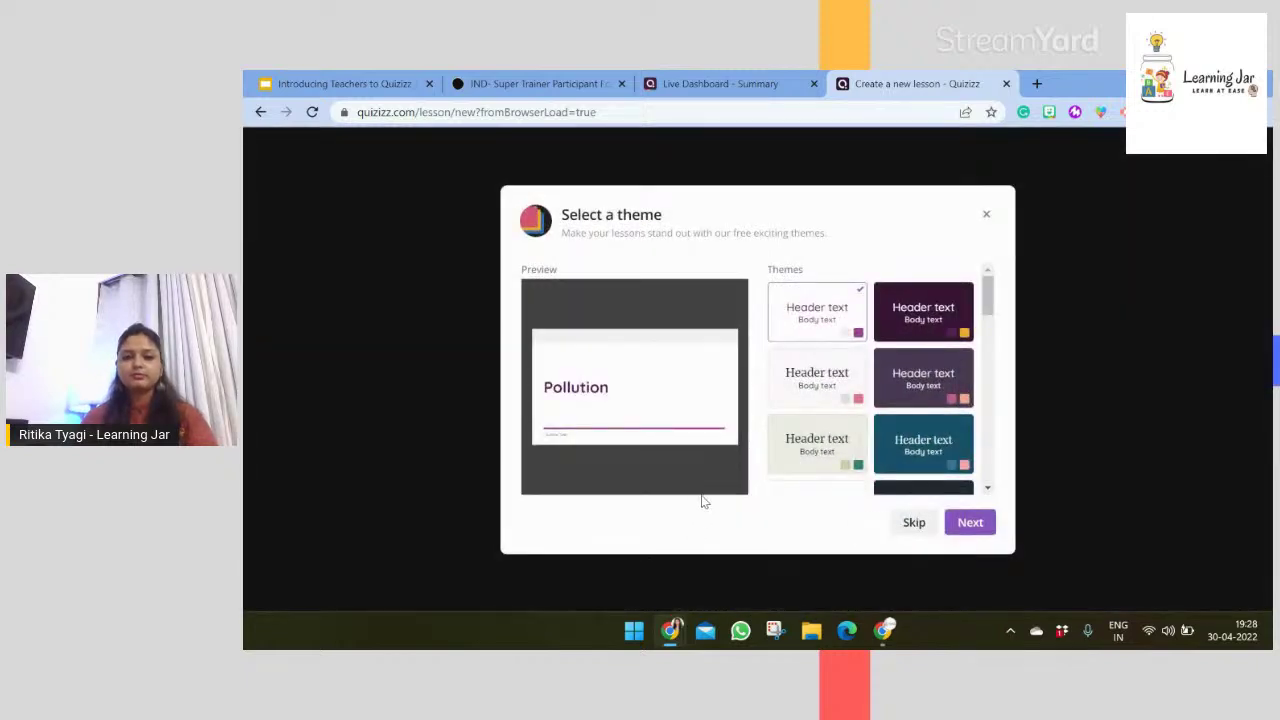
- Browse the lesson themes and apply the dark purple one with pink and orange accents
{"action": "scroll", "coordinate": [983, 400], "scroll_direction": "down", "scroll_amount": 5}
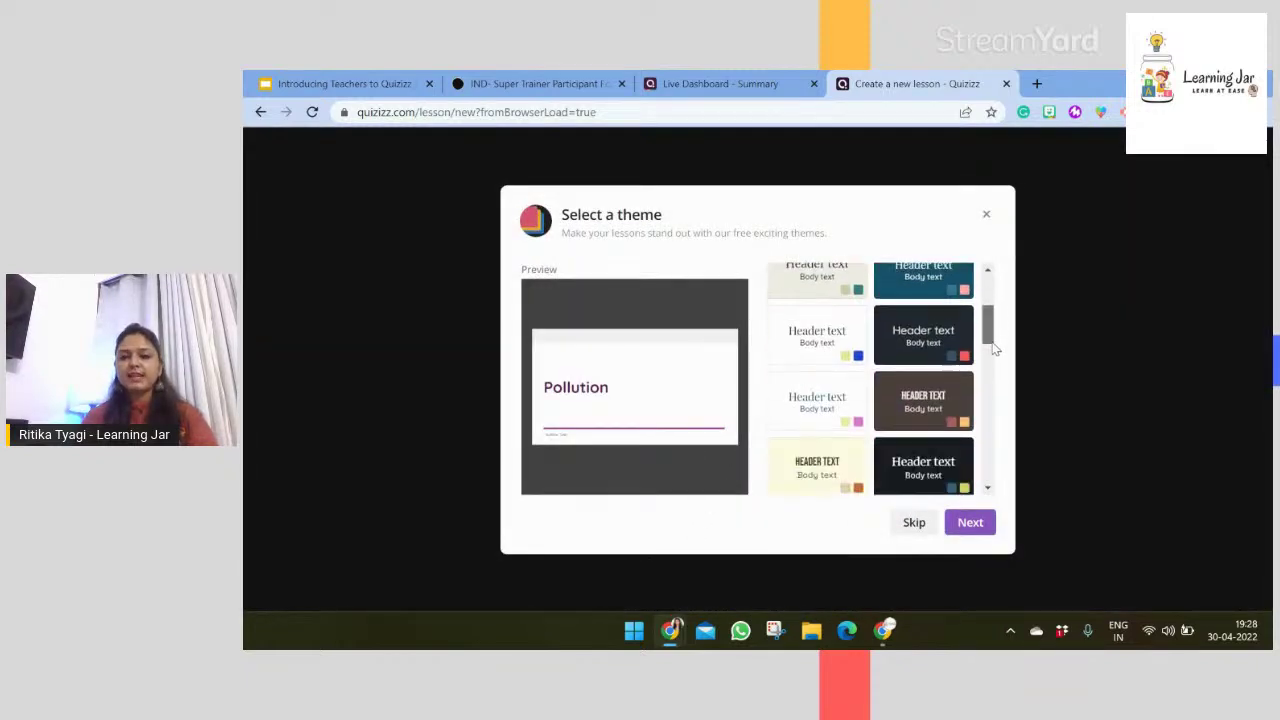
{"action": "left_click_drag", "start_coordinate": [983, 398], "coordinate": [987, 328]}
{"action": "left_click", "coordinate": [956, 325]}
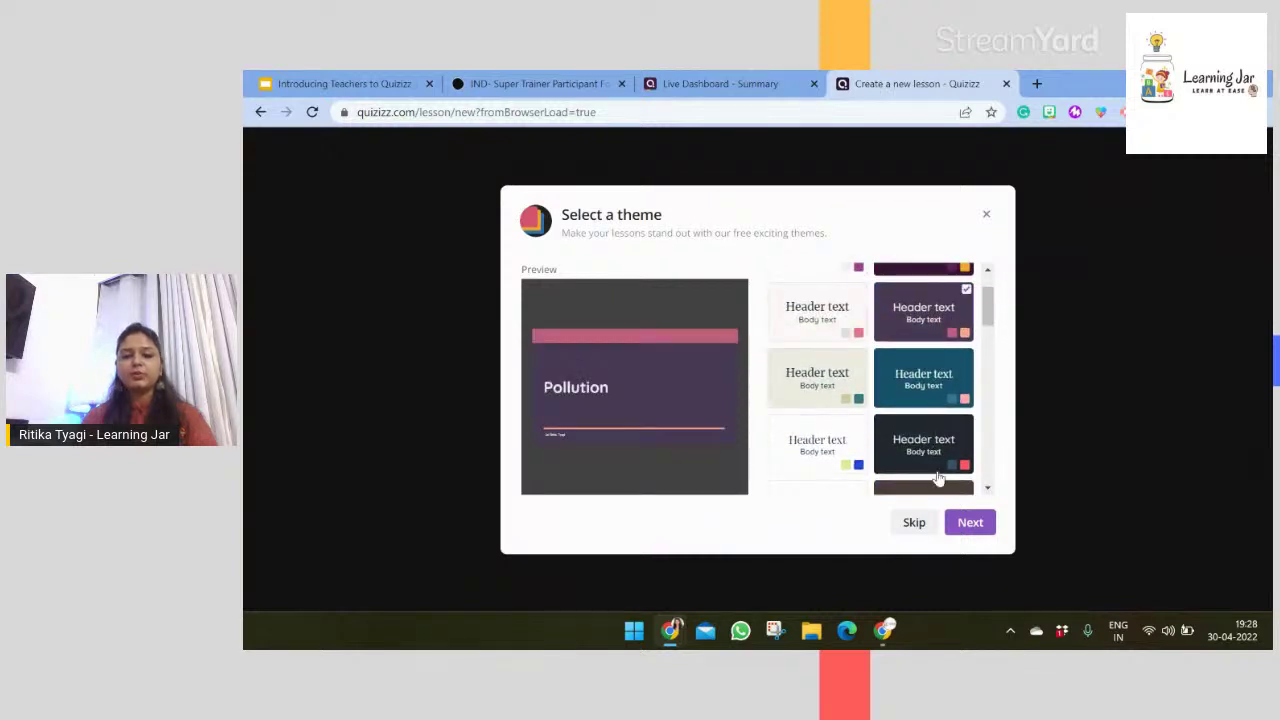
{"action": "left_click", "coordinate": [968, 526]}
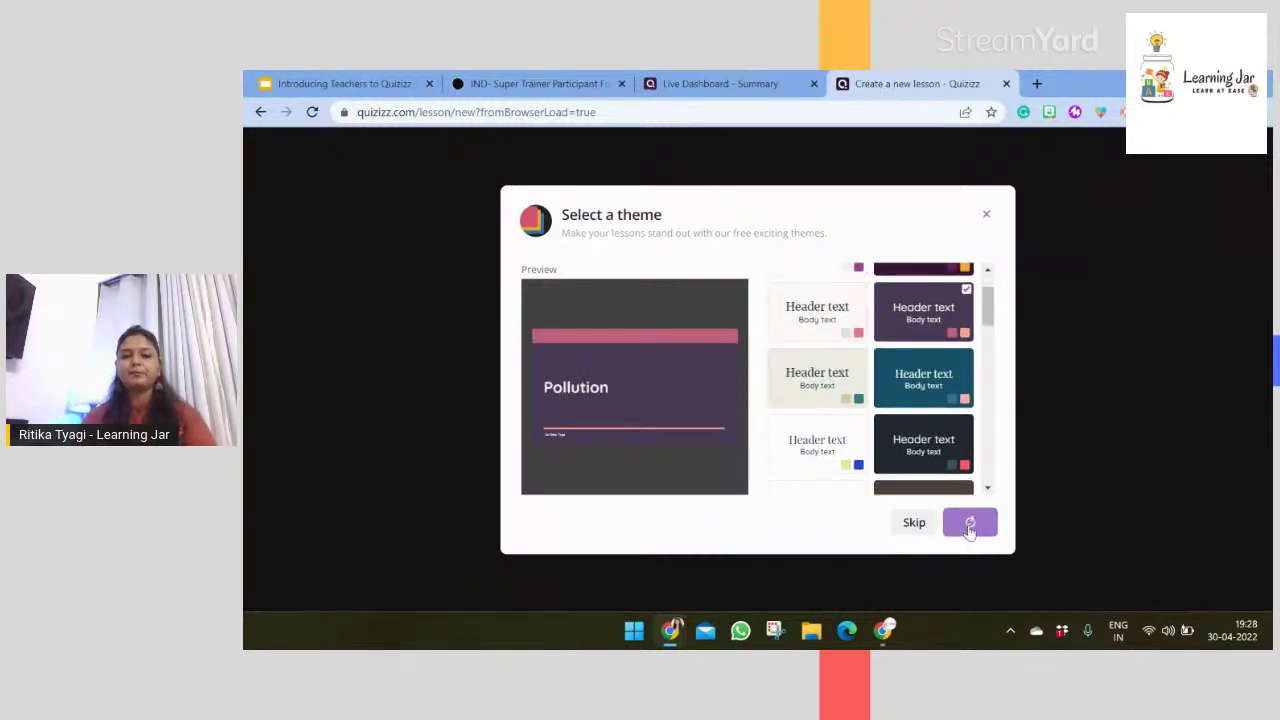
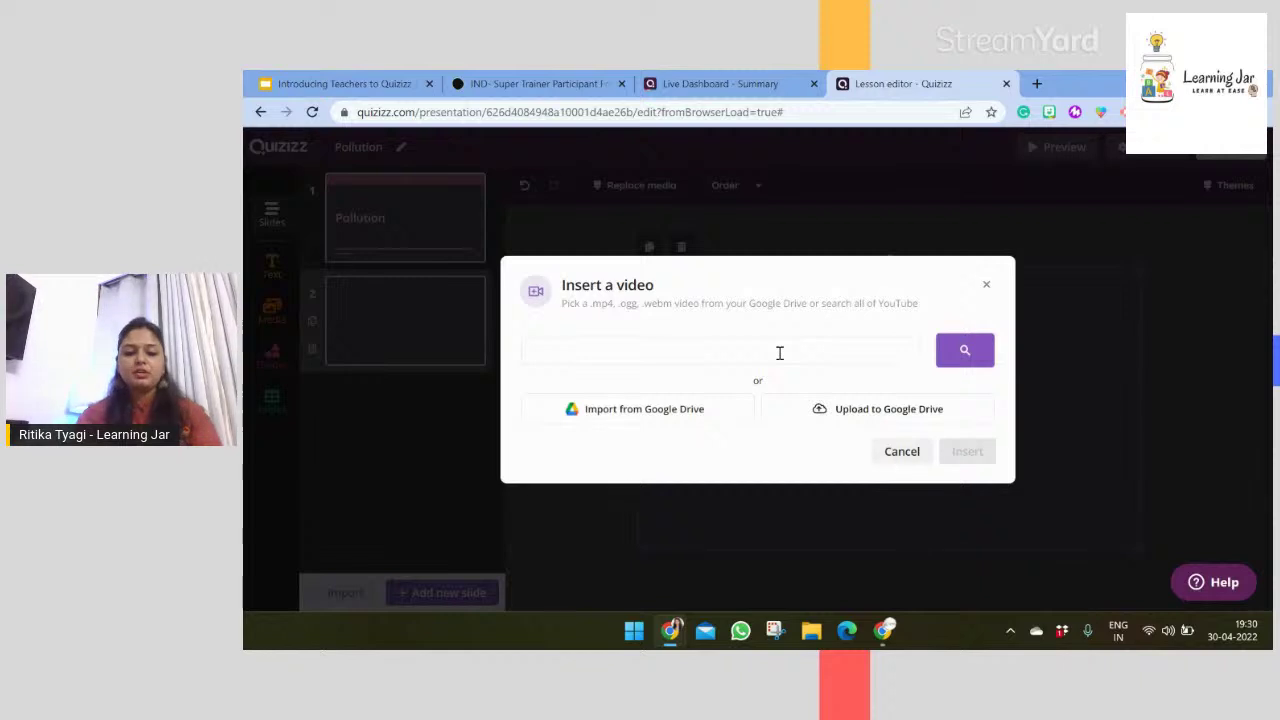
- Search YouTube for "pollution" and select the "What is POLLUTION? | Types of POLLUTION" video
{"action": "type", "text": "pollution"}
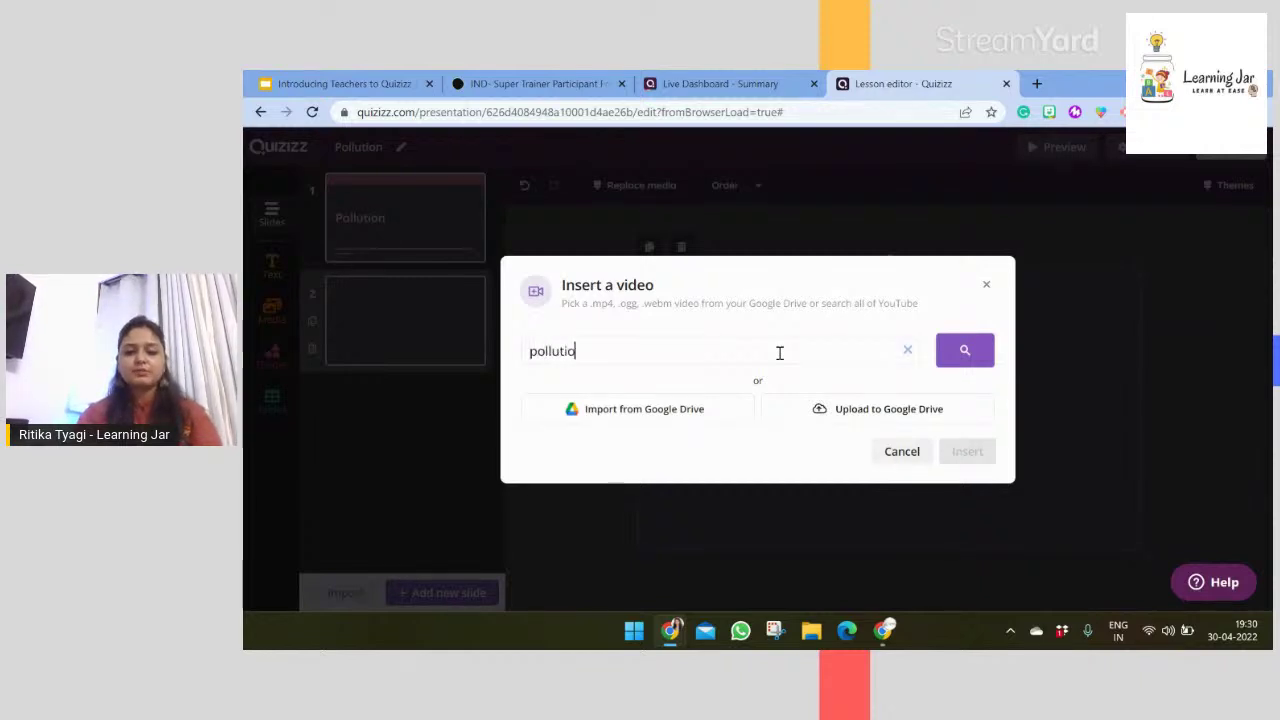
{"action": "left_click", "coordinate": [958, 358]}
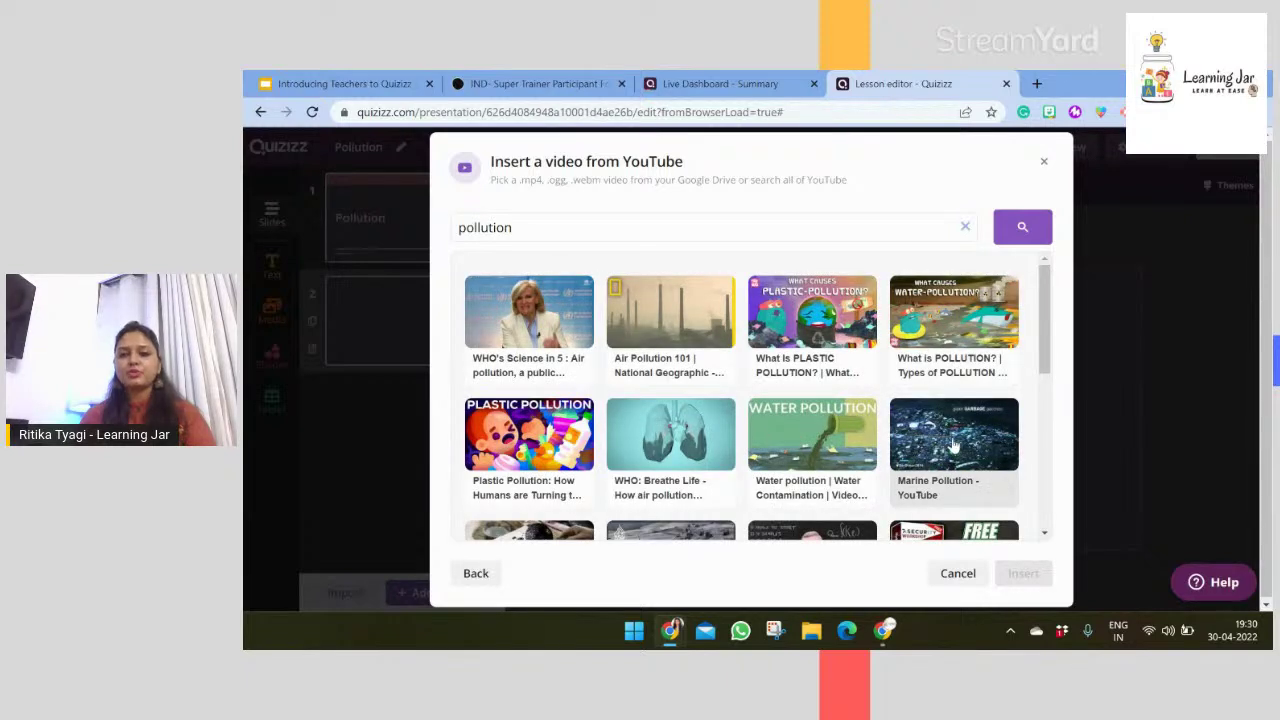
{"action": "left_click", "coordinate": [952, 329]}
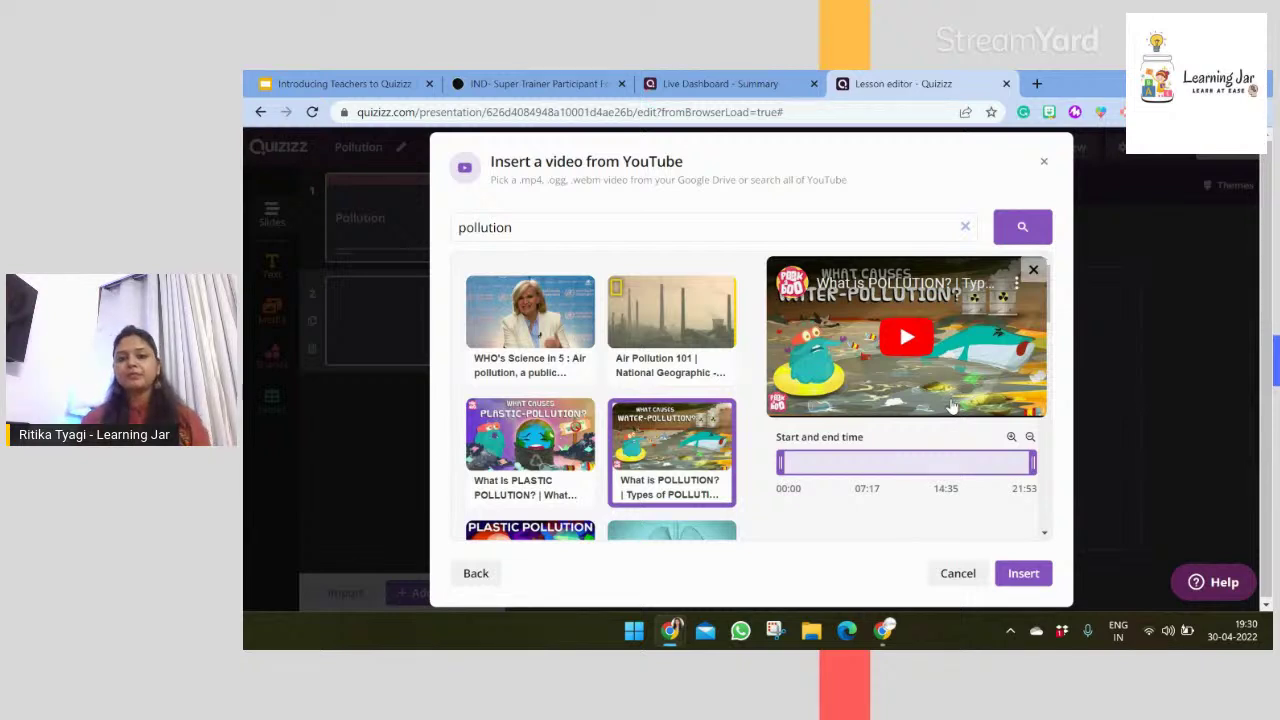
- Trim the video to start at about 00:12 and end slightly early, and insert it on slide 2
{"action": "left_click_drag", "start_coordinate": [780, 463], "coordinate": [781, 466]}
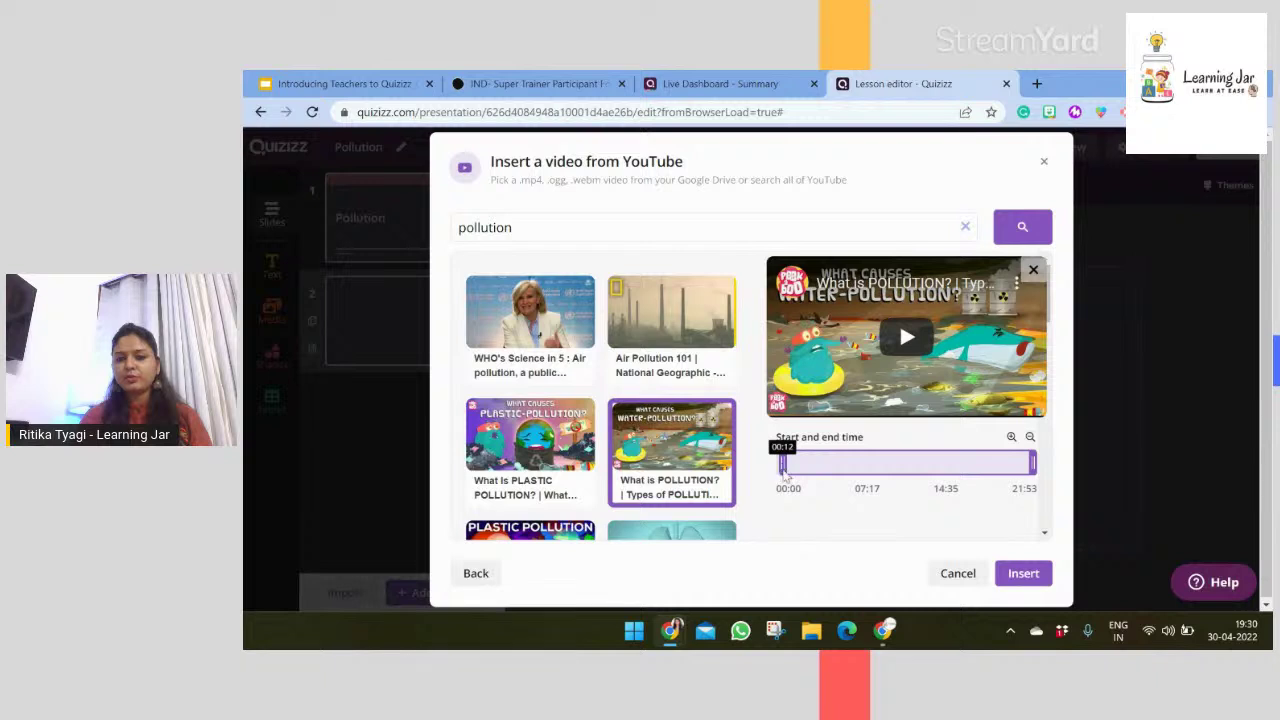
{"action": "left_click_drag", "start_coordinate": [1032, 463], "coordinate": [1022, 463]}
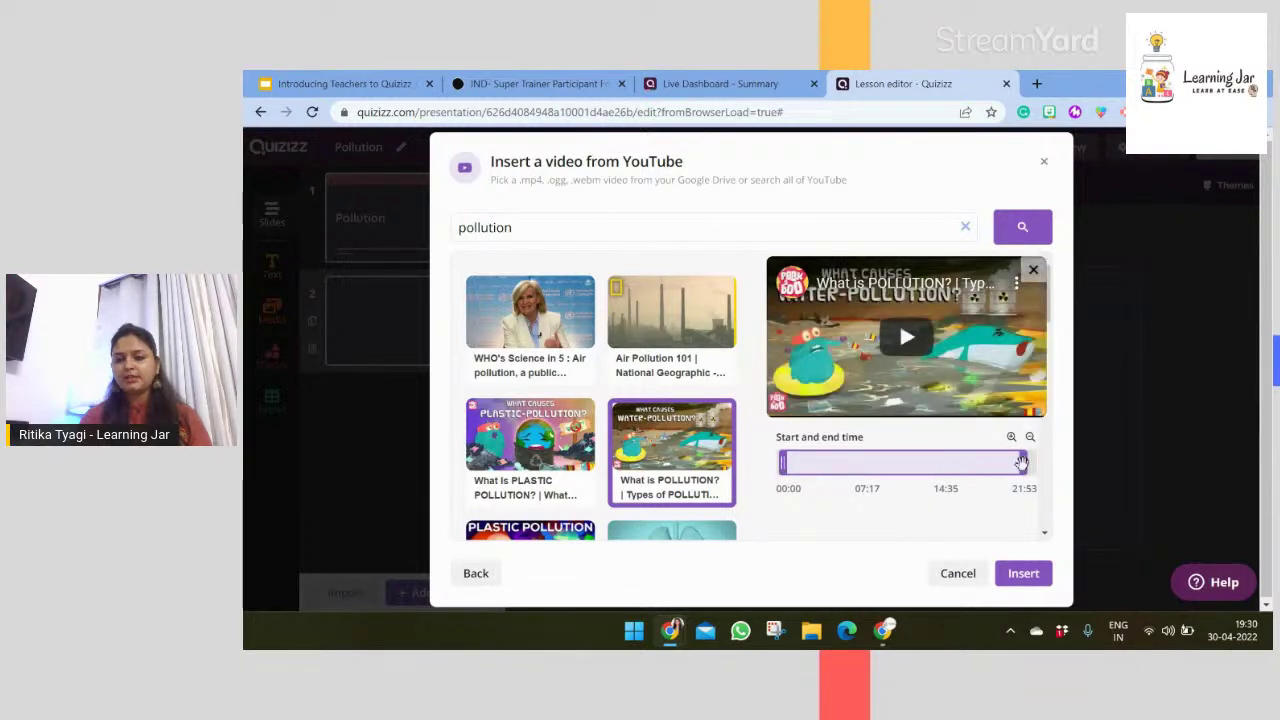
{"action": "left_click", "coordinate": [1017, 580]}
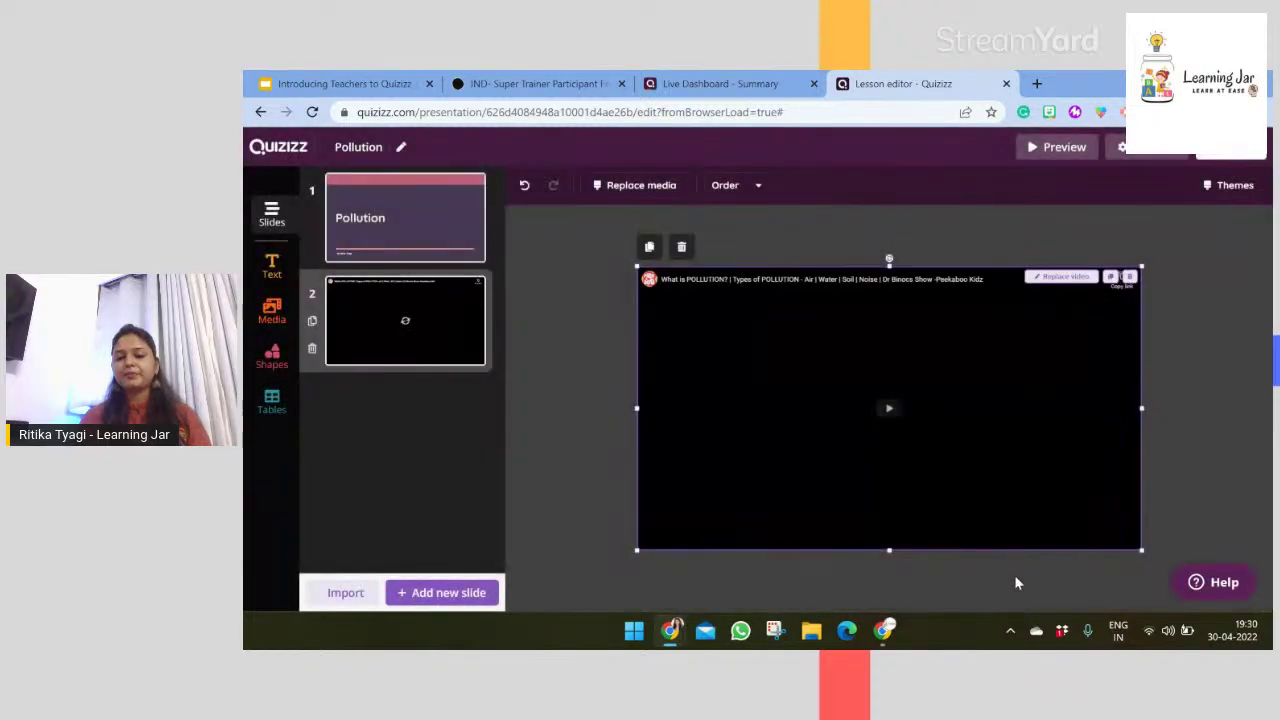
{"action": "left_click", "coordinate": [1211, 519]}
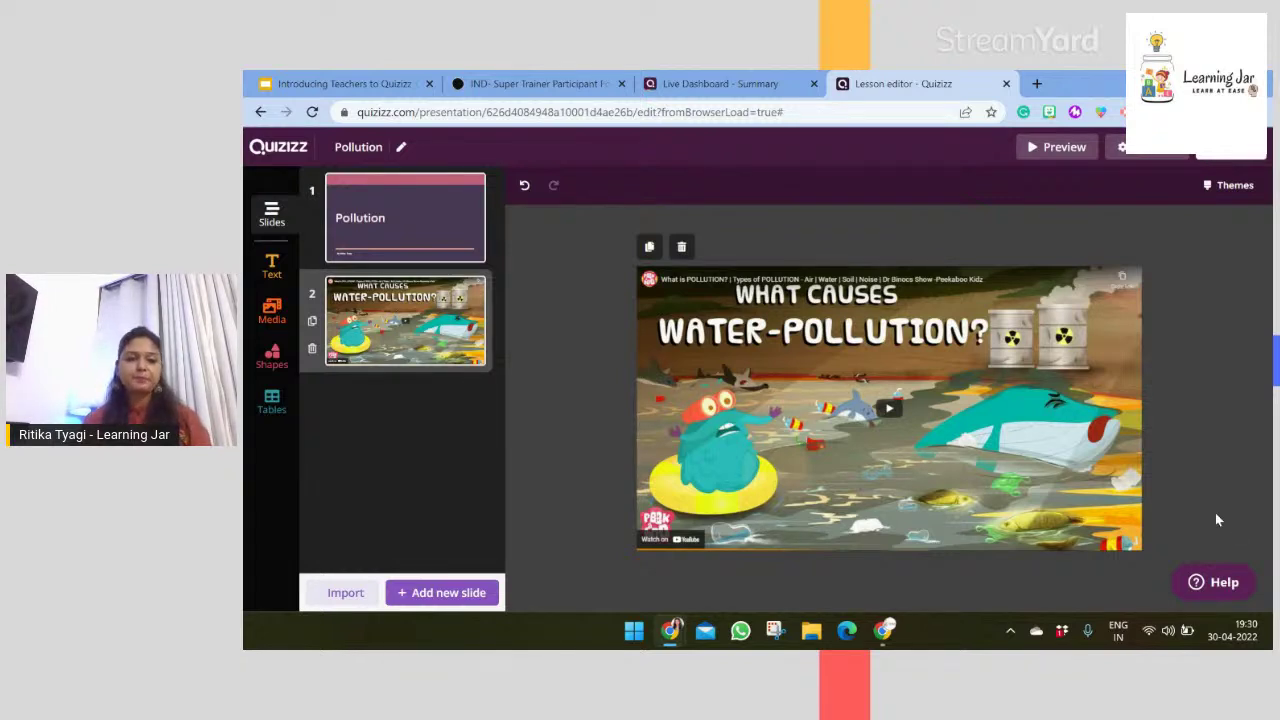
- Add a web page link slide to the lesson and search Google for "pollution class 5" in a new browser tab
{"action": "left_click", "coordinate": [420, 594]}
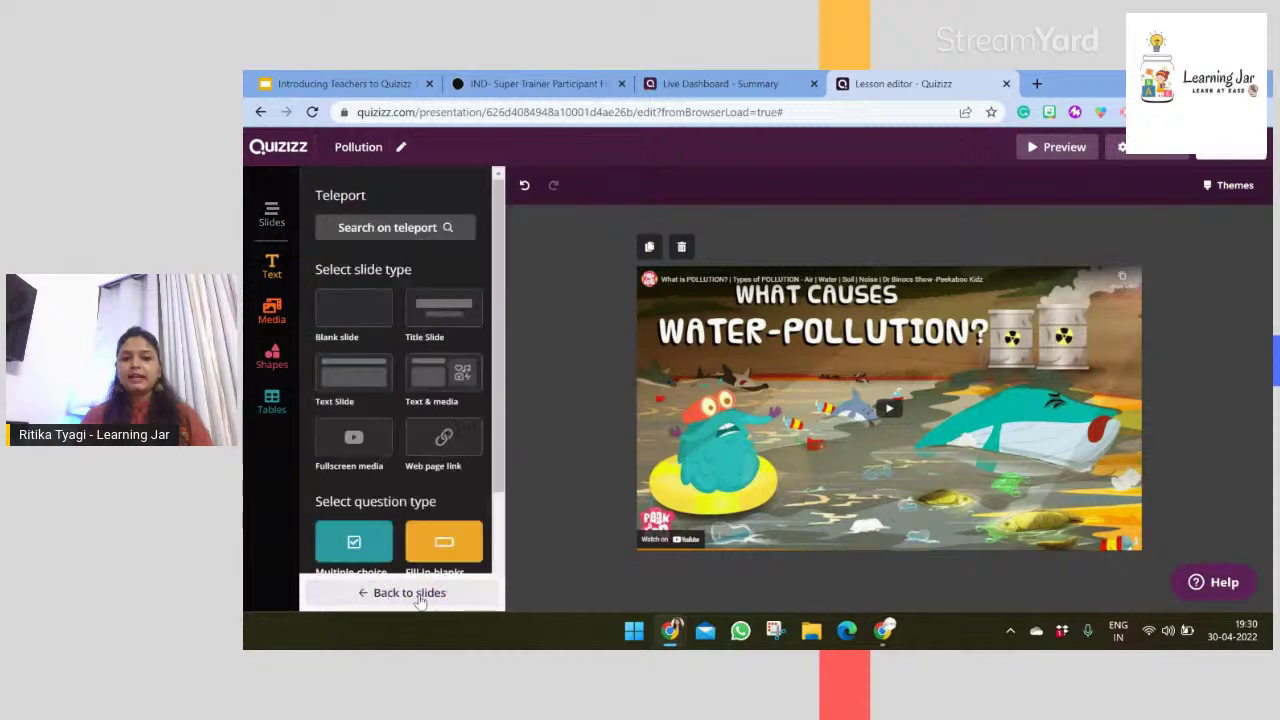
{"action": "left_click", "coordinate": [441, 446]}
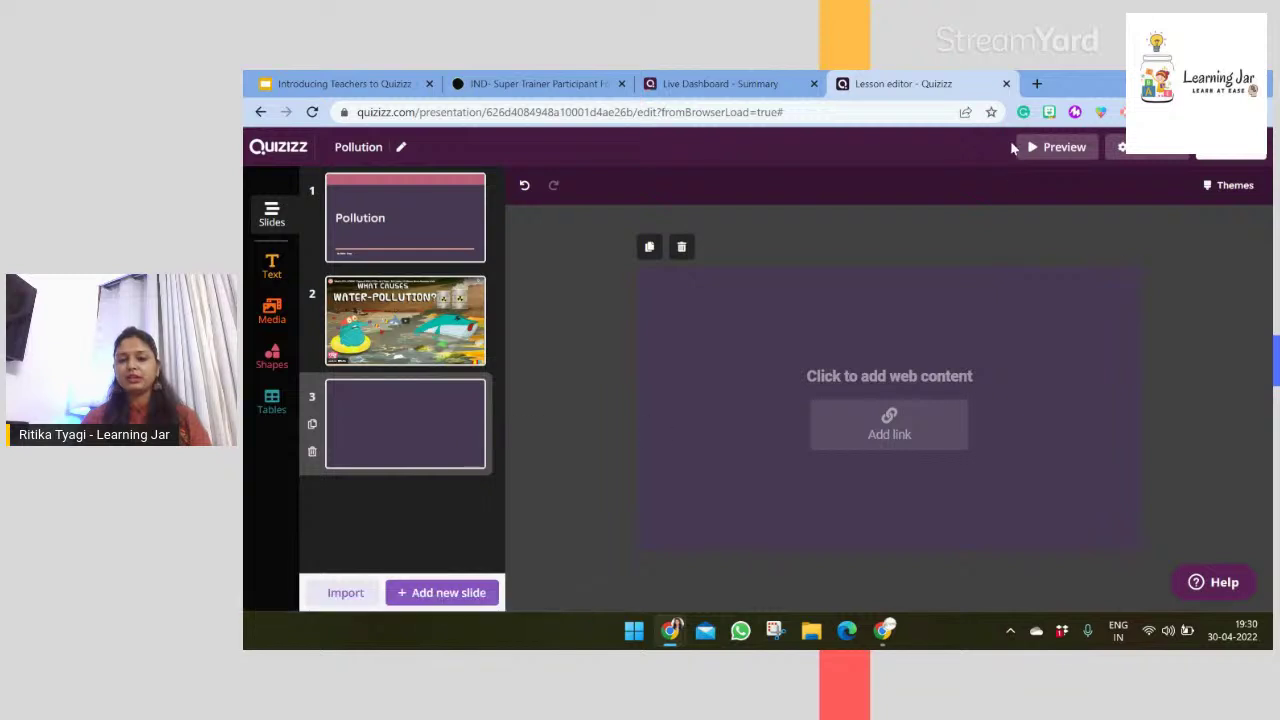
{"action": "left_click", "coordinate": [1037, 83]}
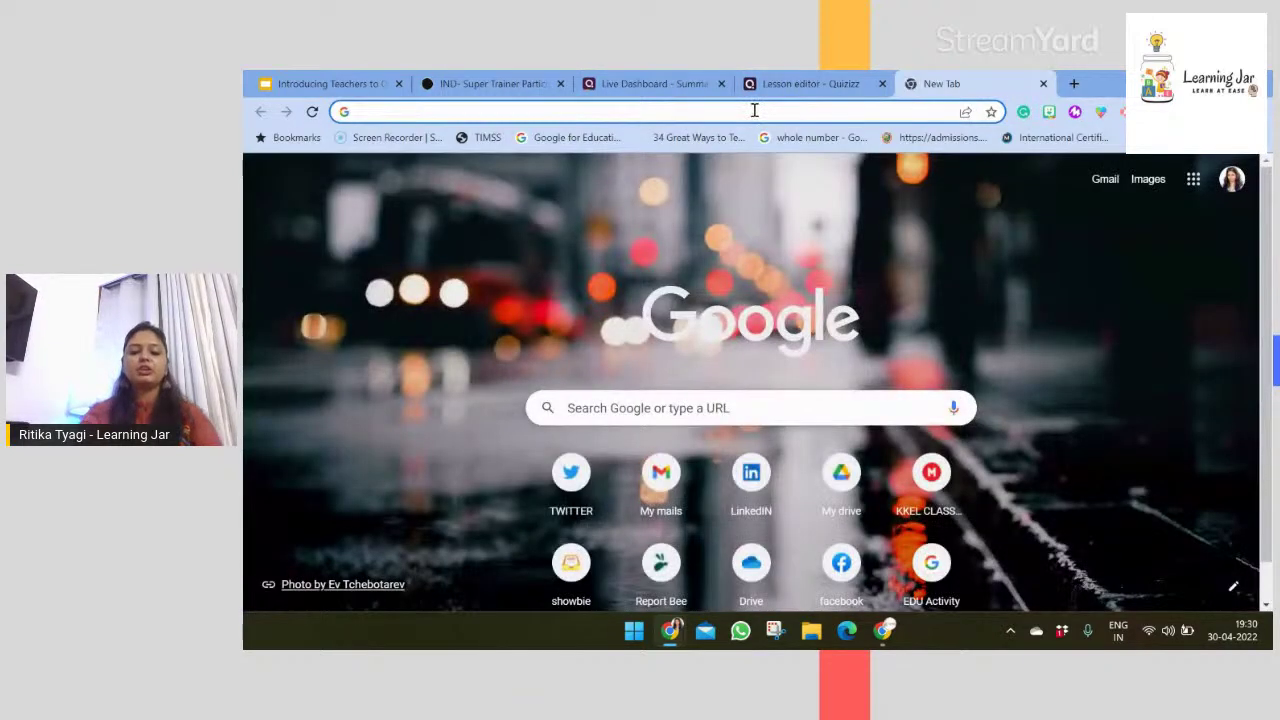
{"action": "type", "text": "polluti"}
{"action": "key", "text": "BackSpace"}
{"action": "type", "text": "lu"}
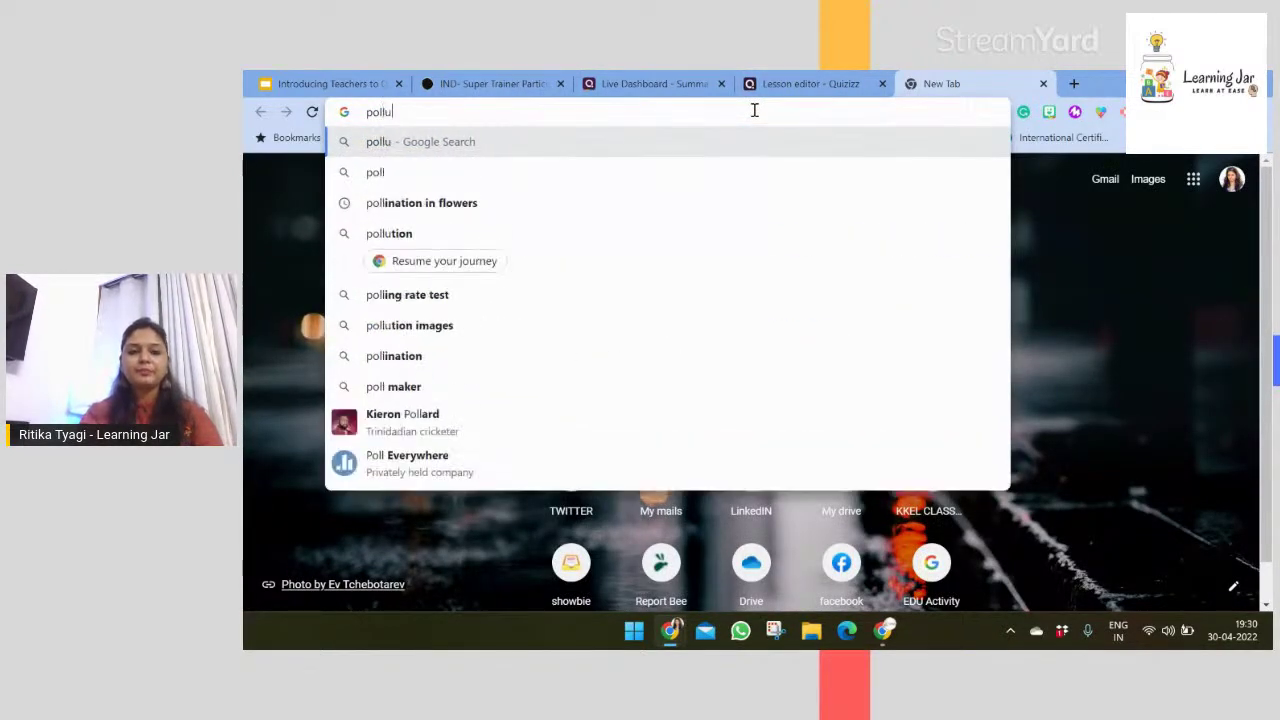
{"action": "type", "text": "tion "}
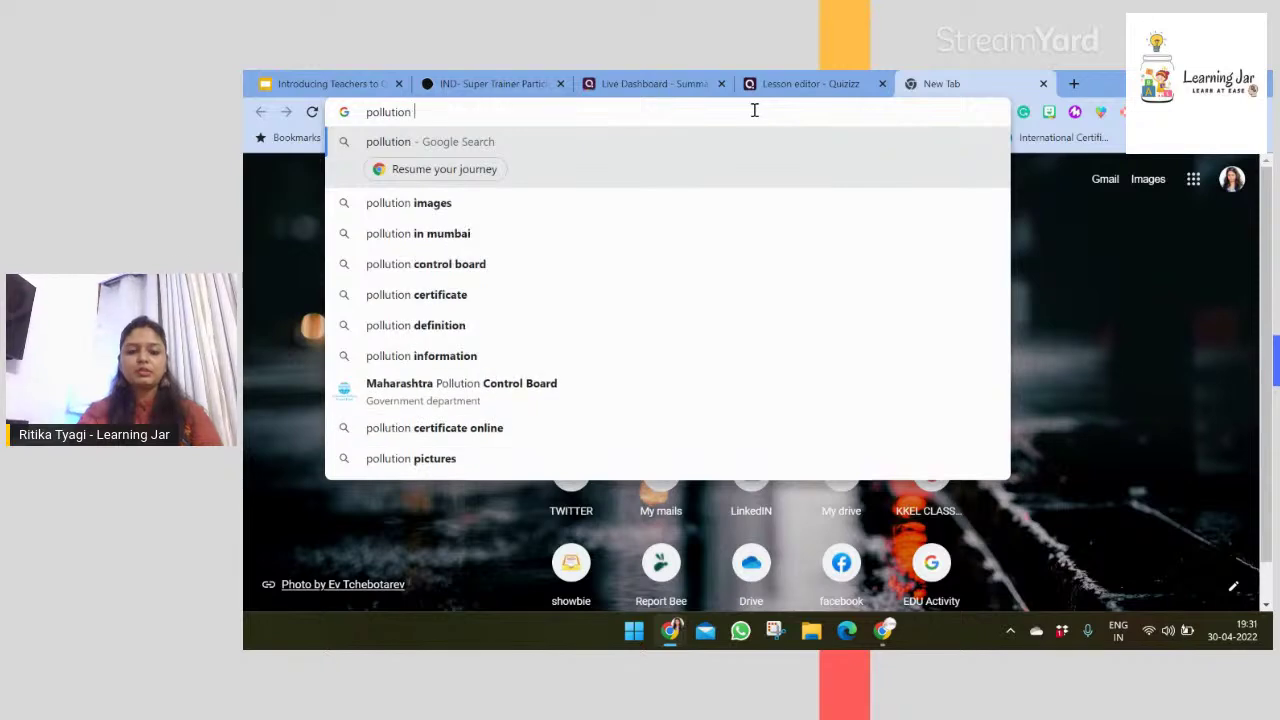
{"action": "type", "text": "class 5"}
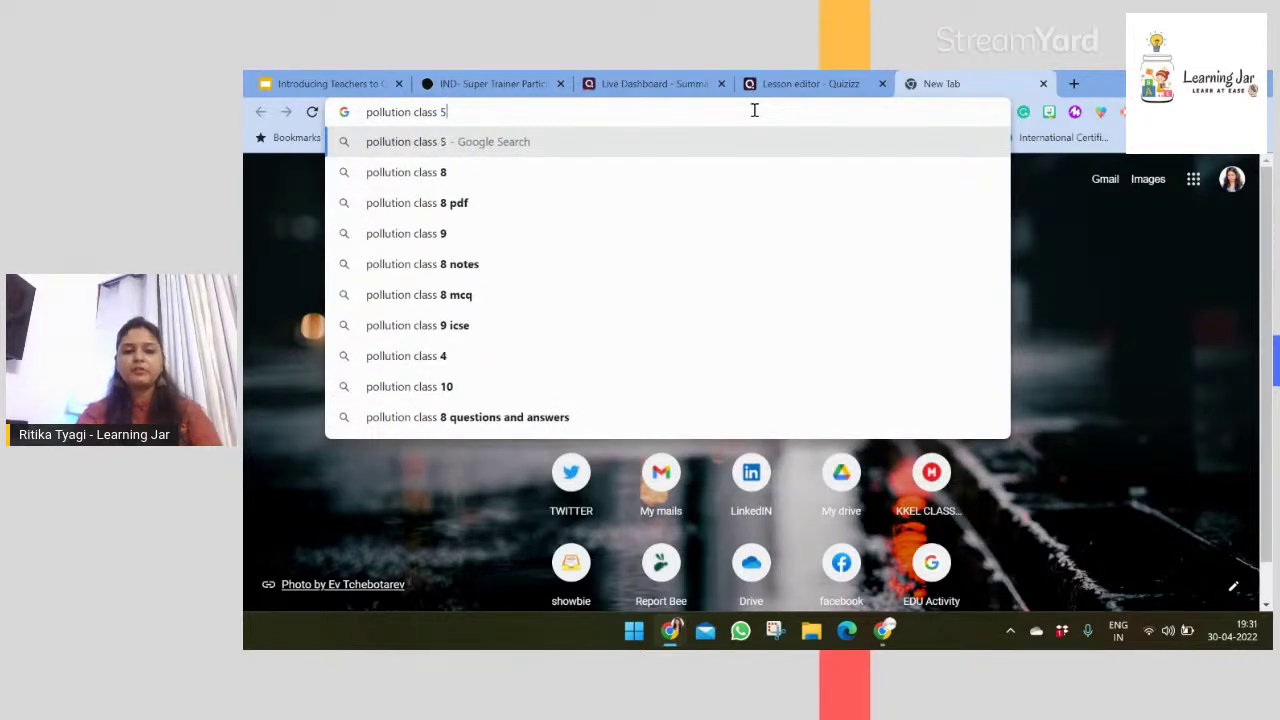
{"action": "key", "text": "Return"}
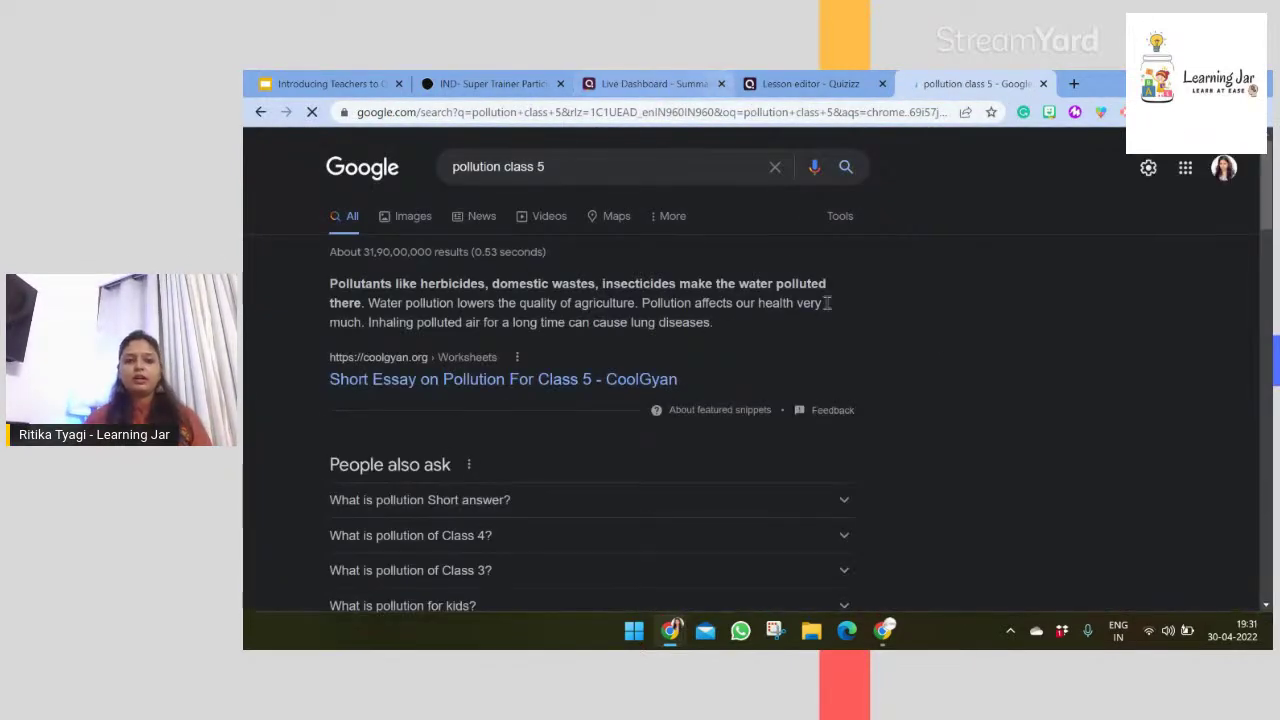
- Open the Britannica Kids pollution article from the search results and copy its web address
{"action": "left_click_drag", "start_coordinate": [1265, 225], "coordinate": [1262, 395]}
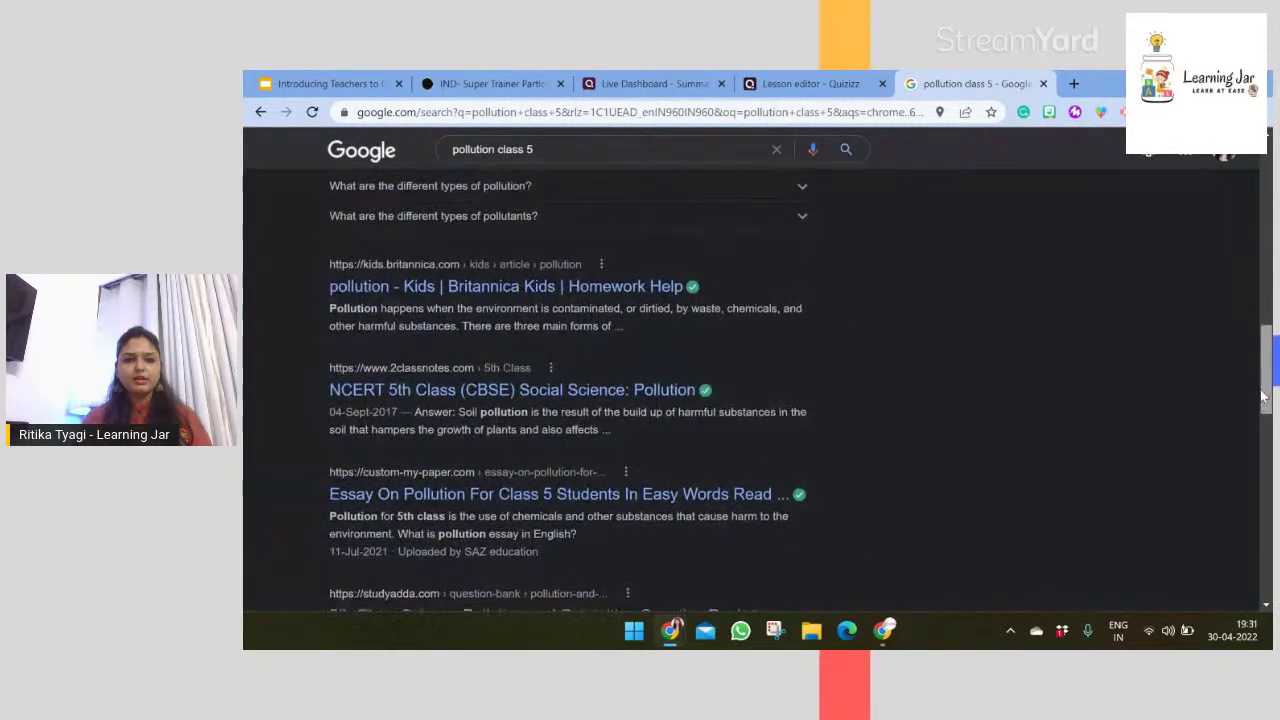
{"action": "left_click", "coordinate": [422, 292]}
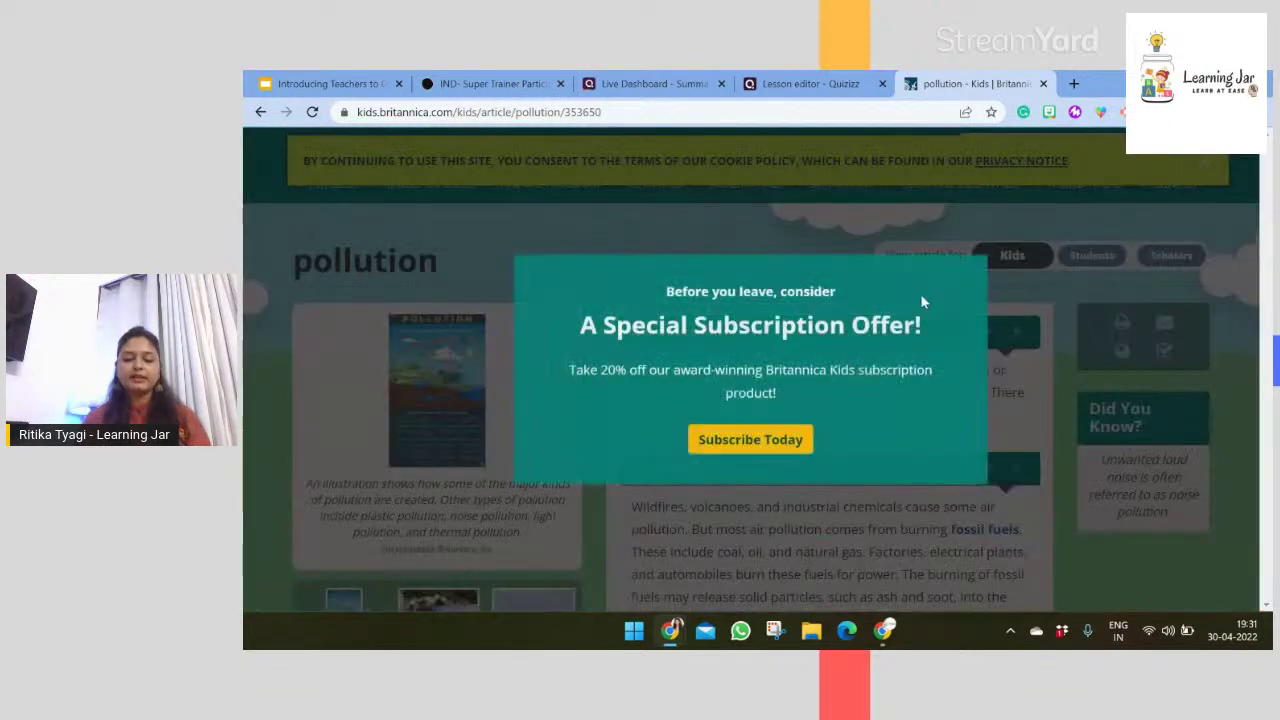
{"action": "left_click", "coordinate": [704, 108]}
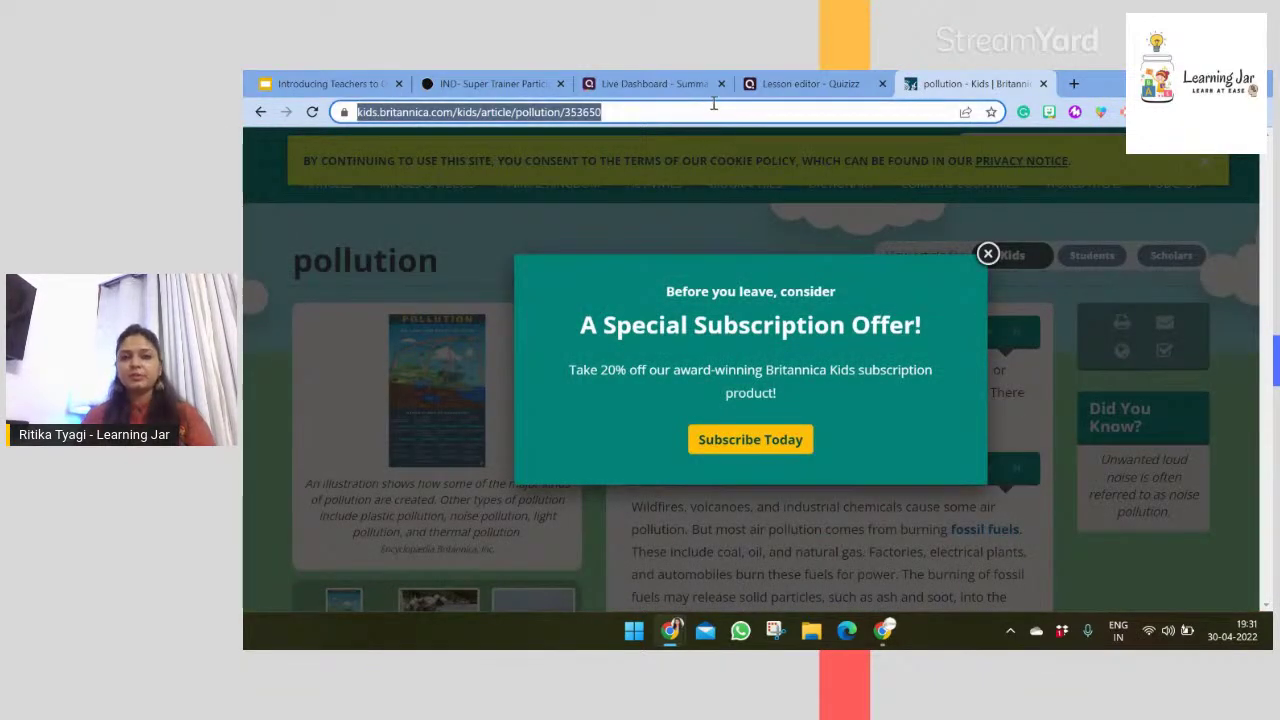
- Embed the copied Britannica Kids article link in slide 3 of the Quizizz lesson, allowing clipboard access
{"action": "left_click", "coordinate": [805, 84]}
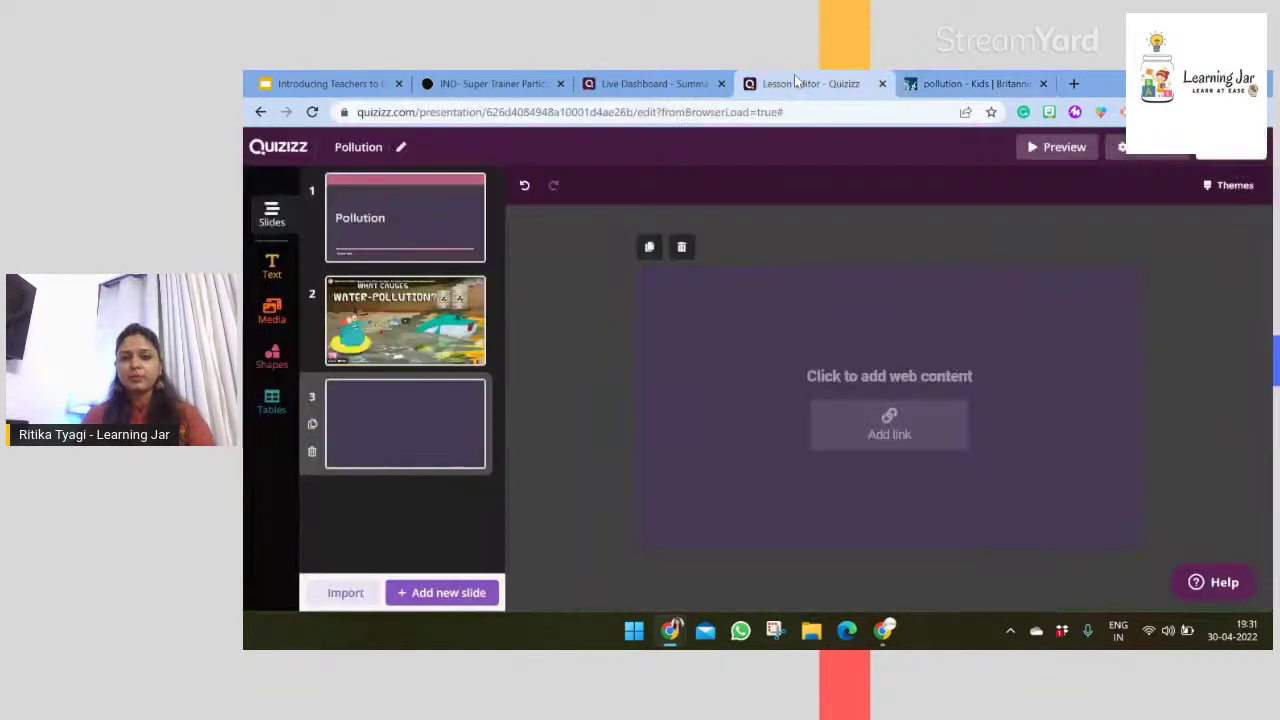
{"action": "left_click", "coordinate": [885, 434]}
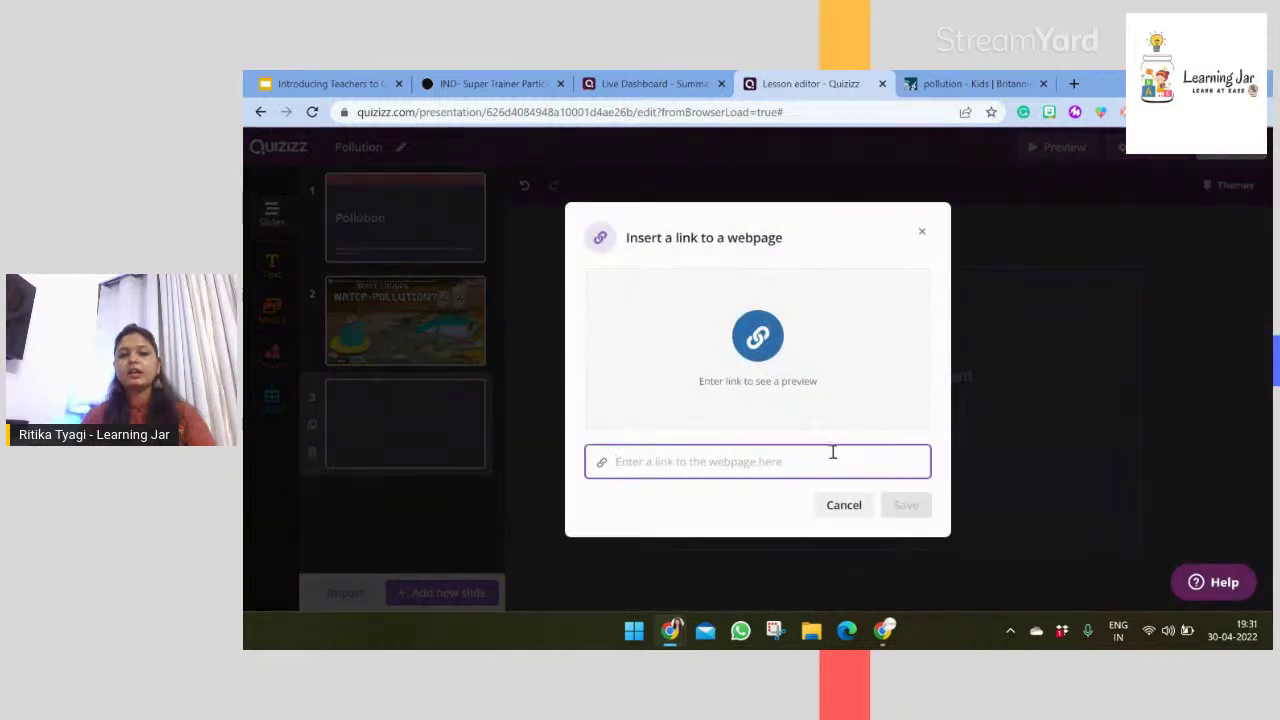
{"action": "key", "text": "ctrl+v"}
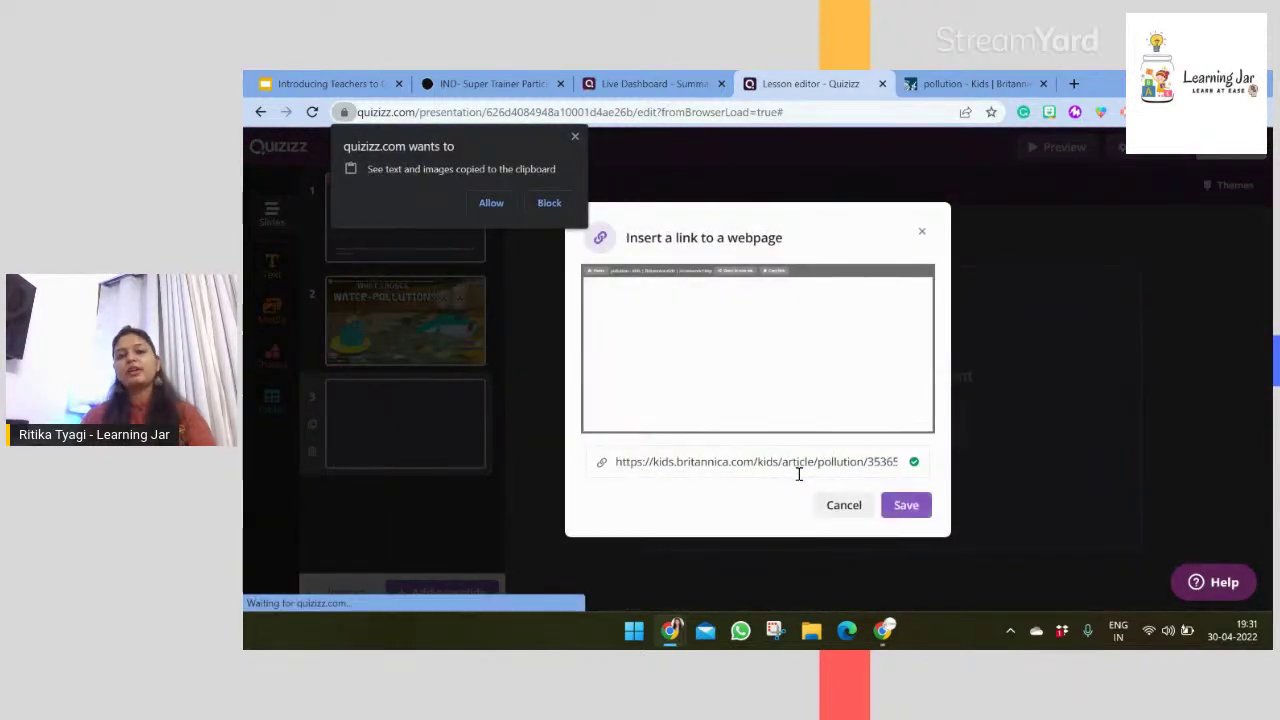
{"action": "left_click", "coordinate": [499, 204]}
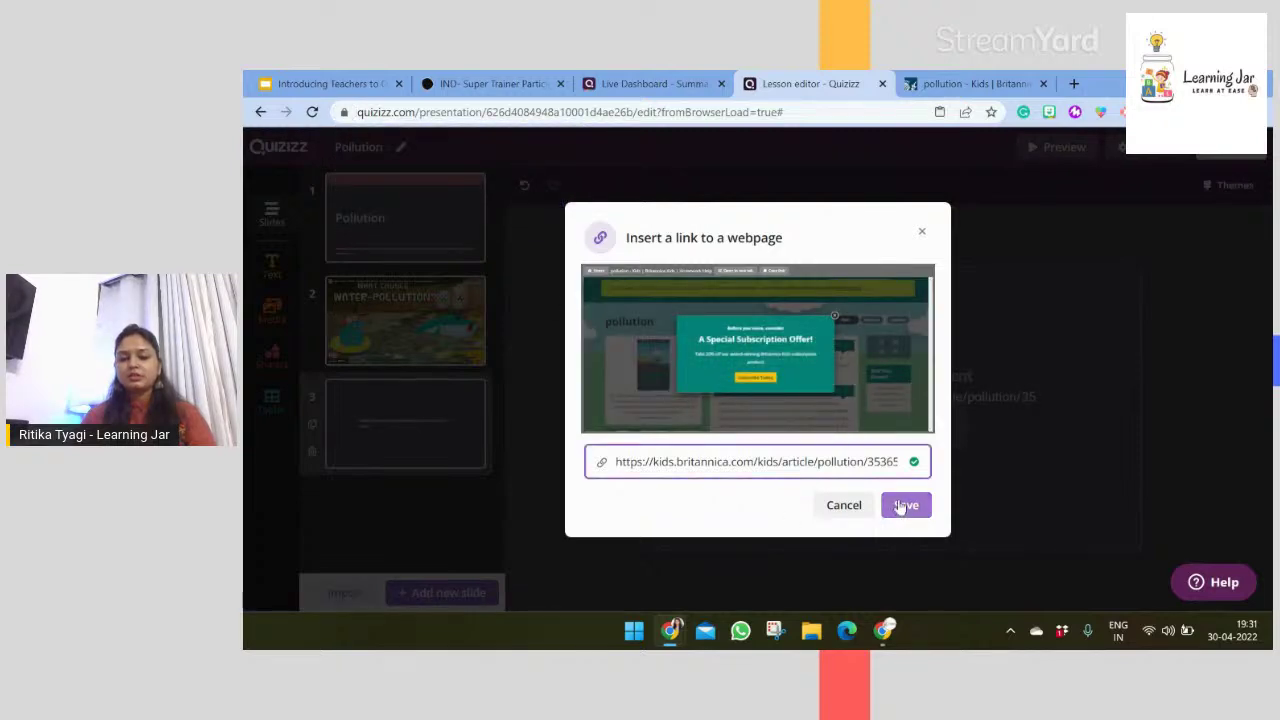
{"action": "left_click", "coordinate": [904, 505]}
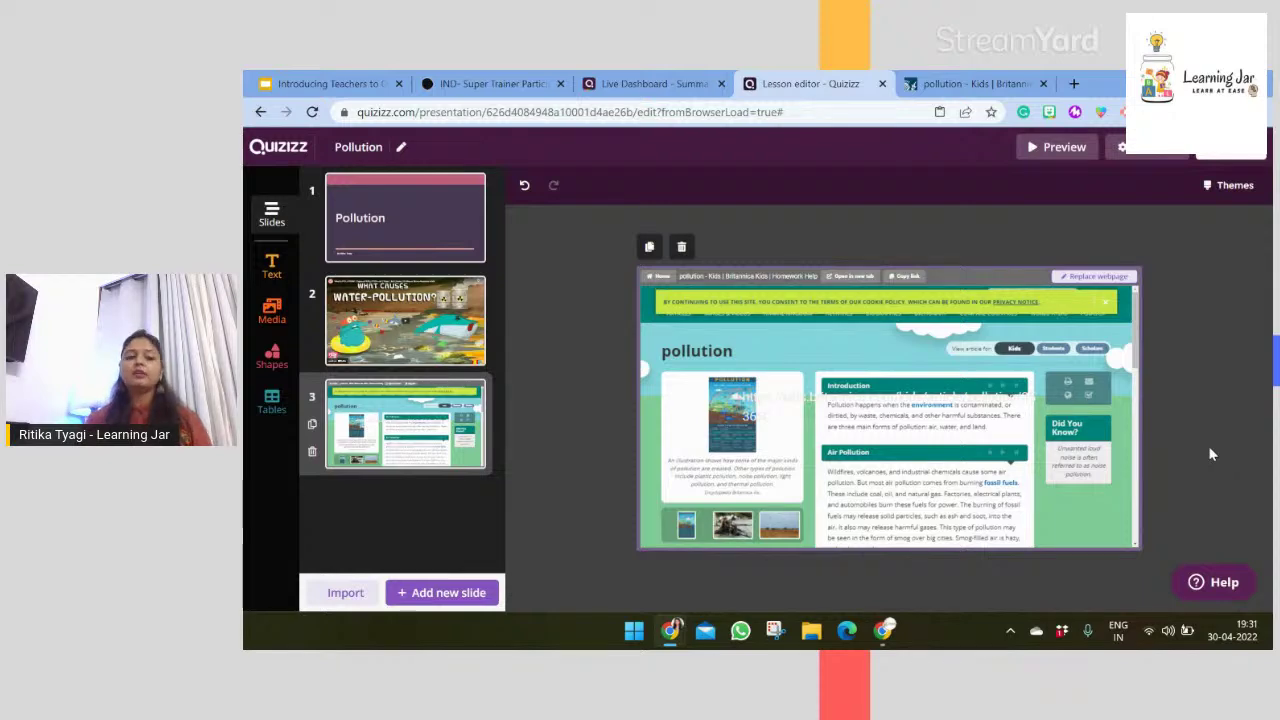
- Add a poll slide with the question "How many types of pollution are there?"
{"action": "left_click", "coordinate": [462, 595]}
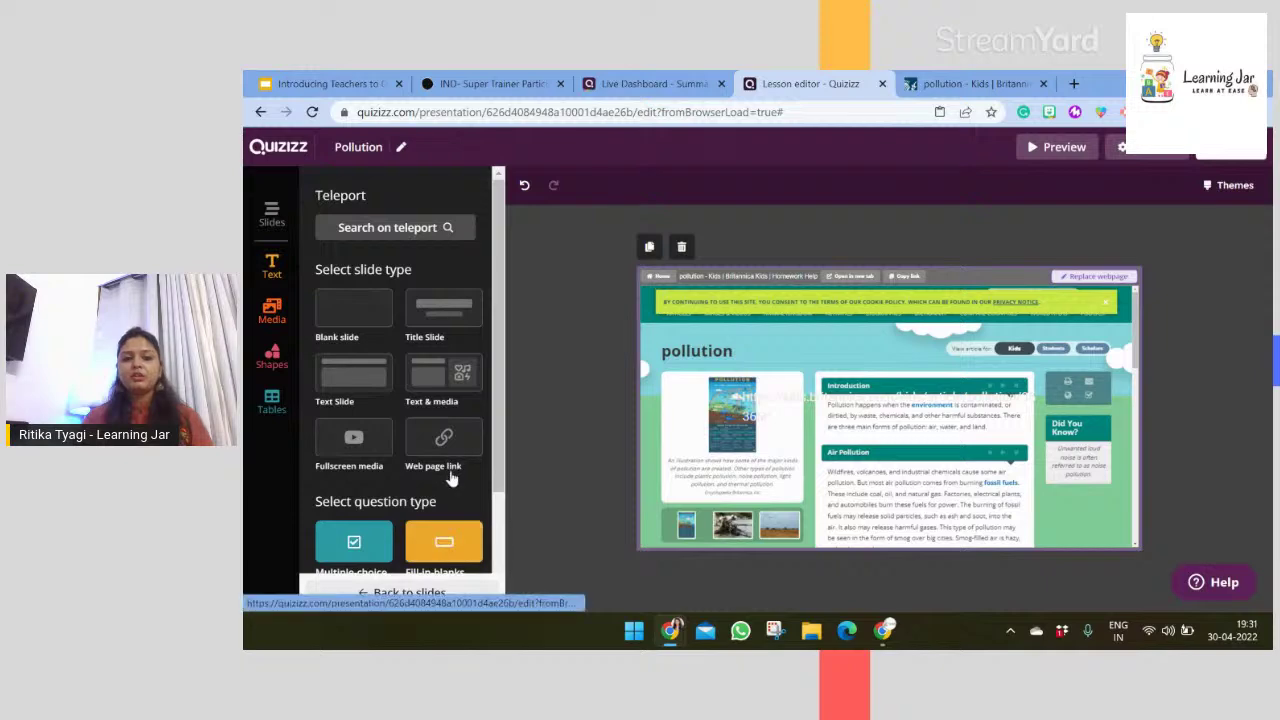
{"action": "left_click_drag", "start_coordinate": [499, 200], "coordinate": [492, 376]}
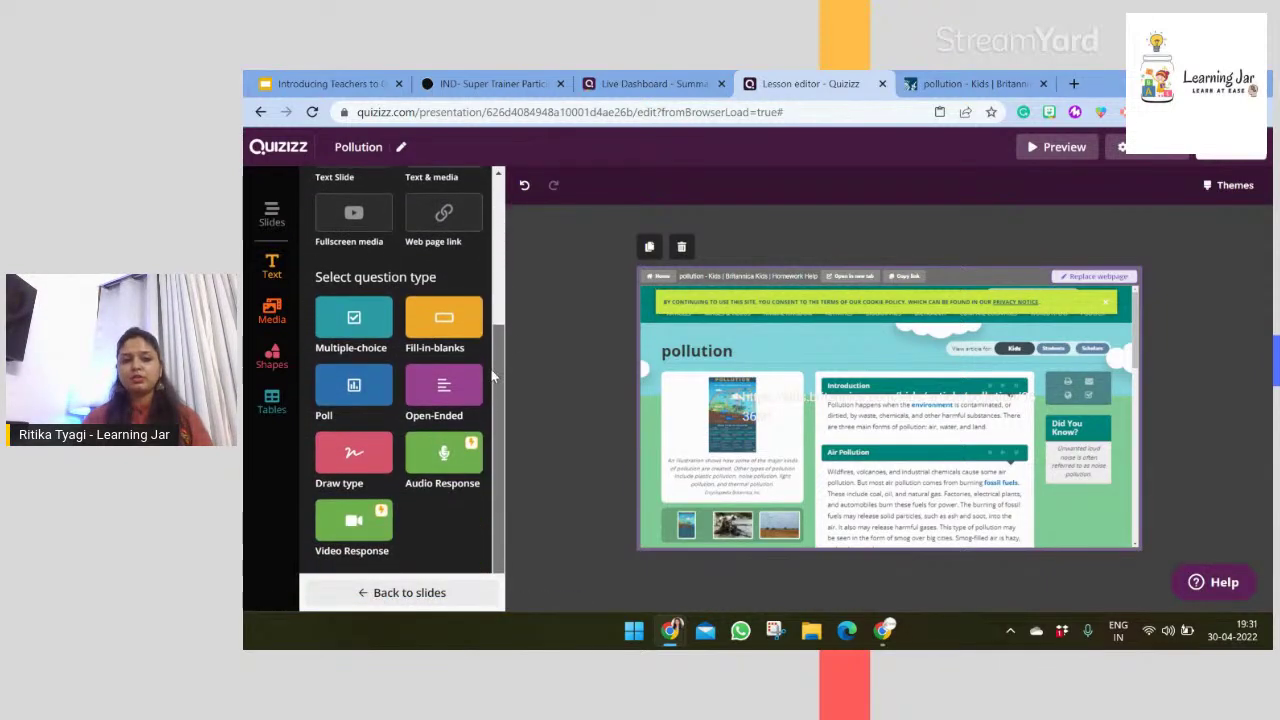
{"action": "left_click", "coordinate": [376, 389]}
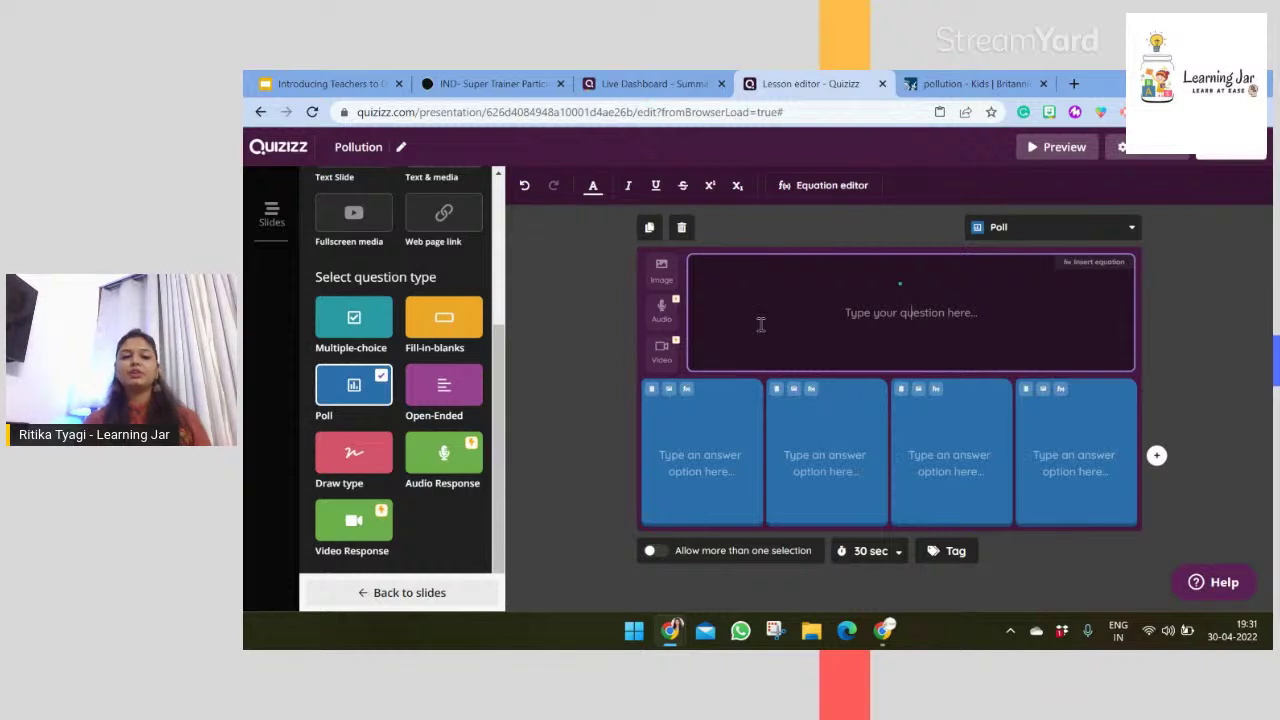
{"action": "type", "text": "H"}
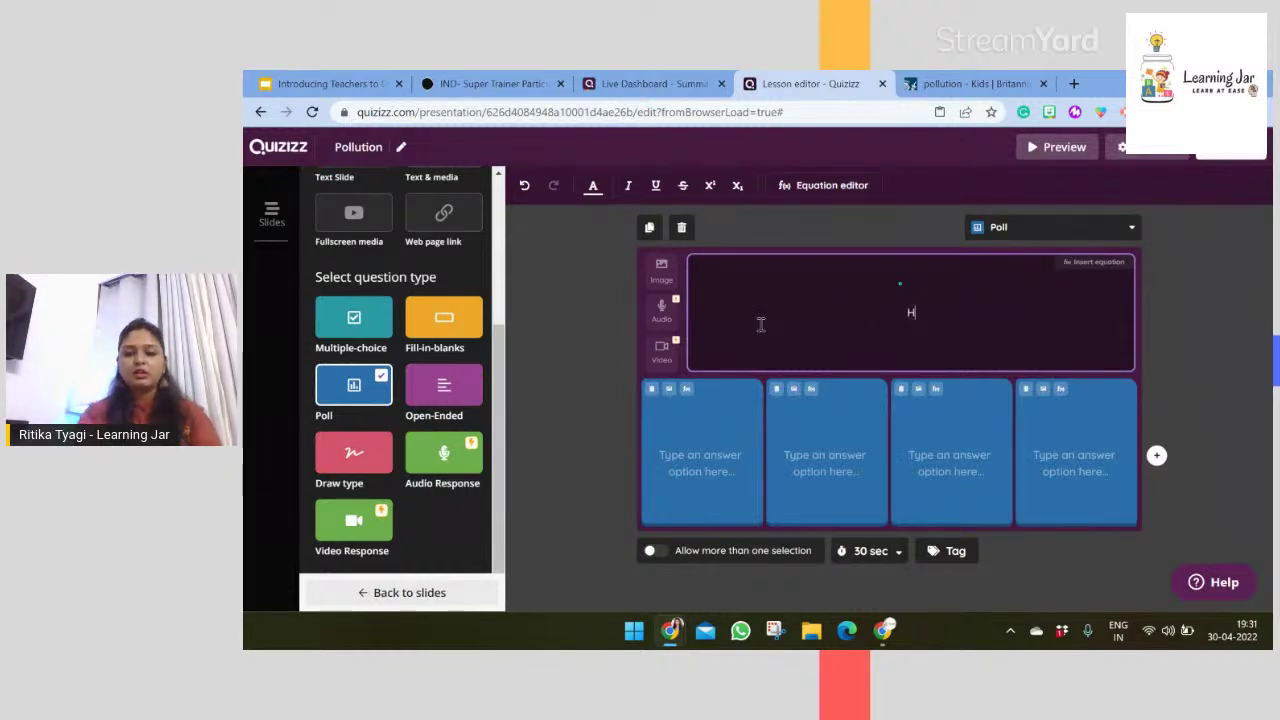
{"action": "type", "text": "ow many ty"}
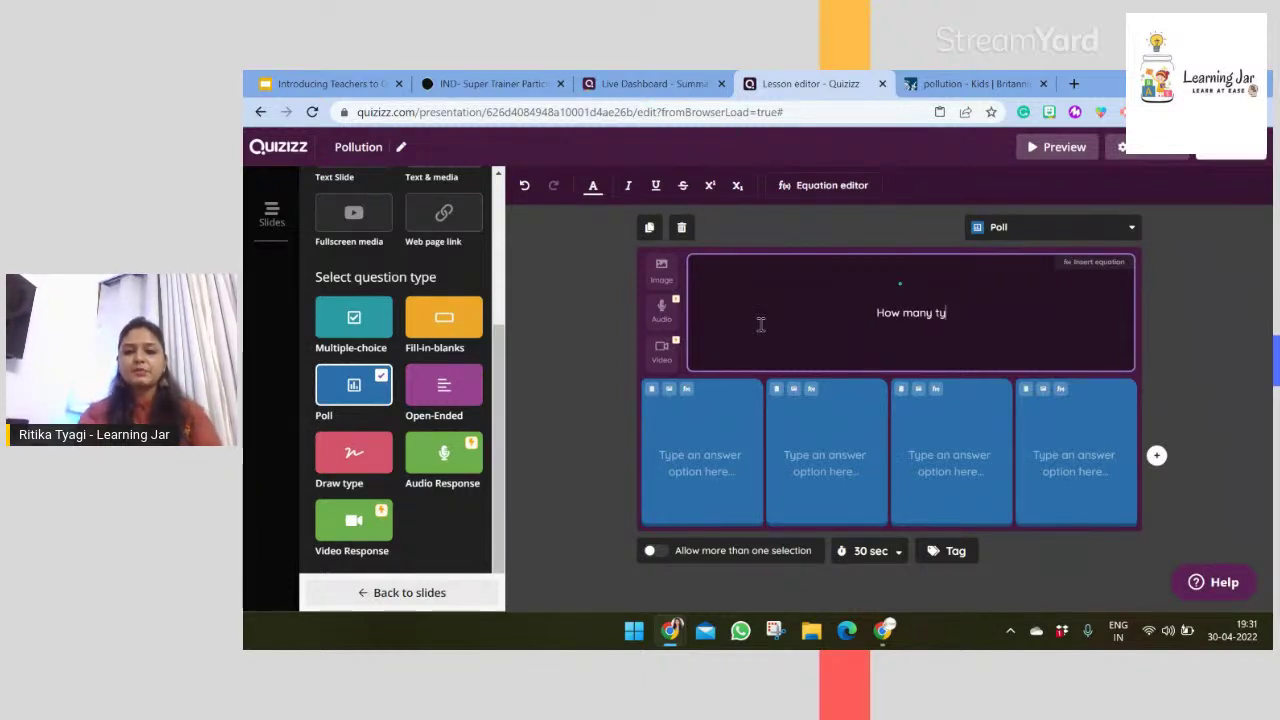
{"action": "type", "text": "pes of pol"}
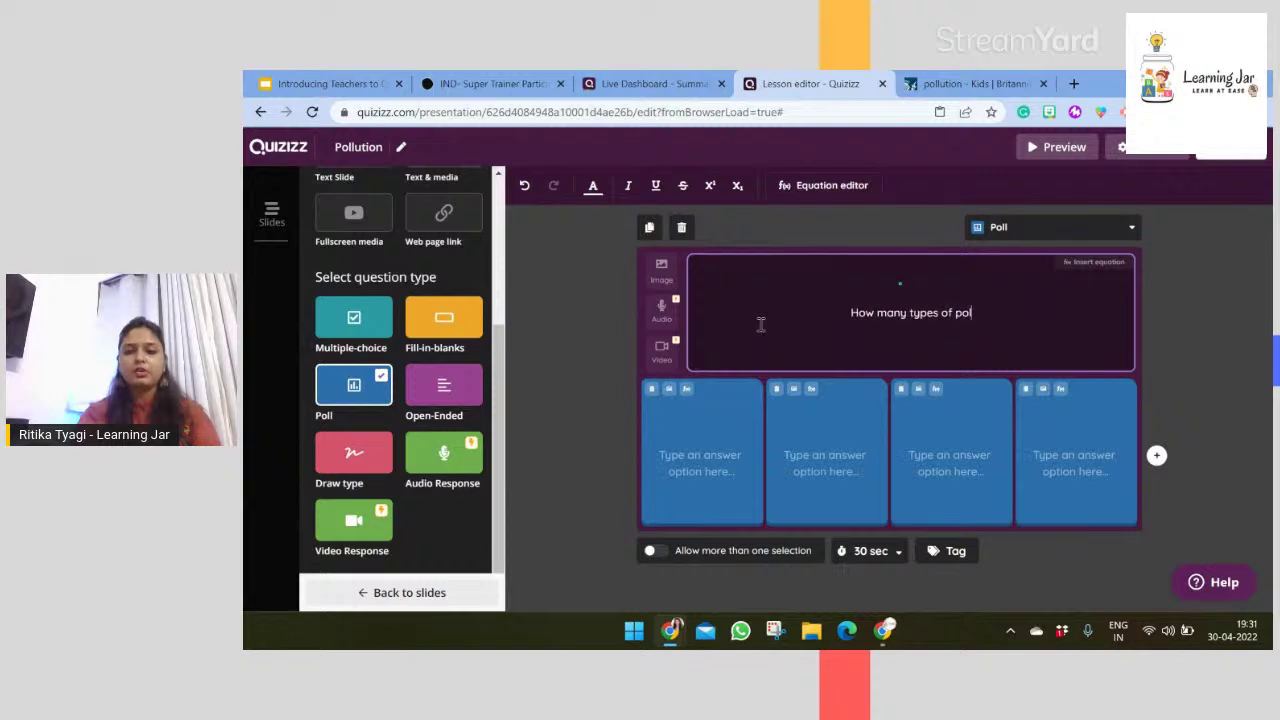
{"action": "type", "text": "lution are there?"}
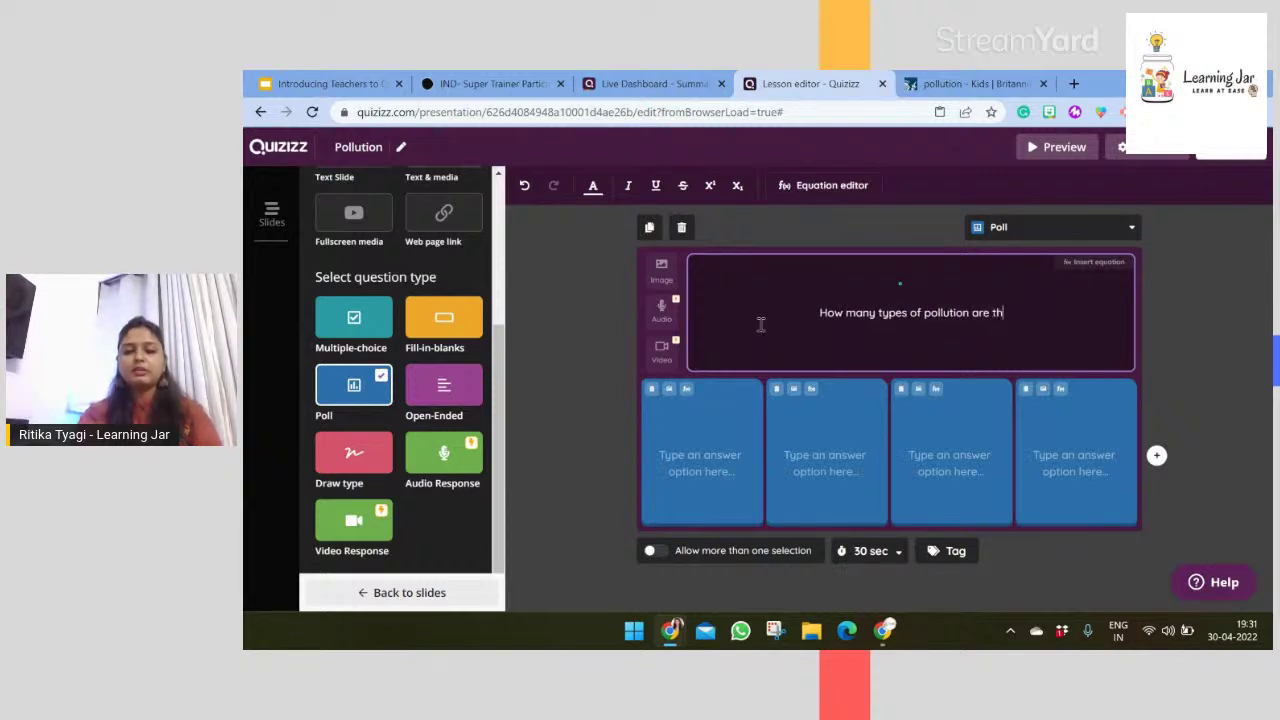
- Fill in the poll's four answer options with 4, 5, 8 and 2
{"action": "left_click", "coordinate": [701, 455]}
{"action": "type", "text": "4"}
{"action": "left_click", "coordinate": [782, 464]}
{"action": "type", "text": "5"}
{"action": "left_click", "coordinate": [946, 460]}
{"action": "type", "text": "8"}
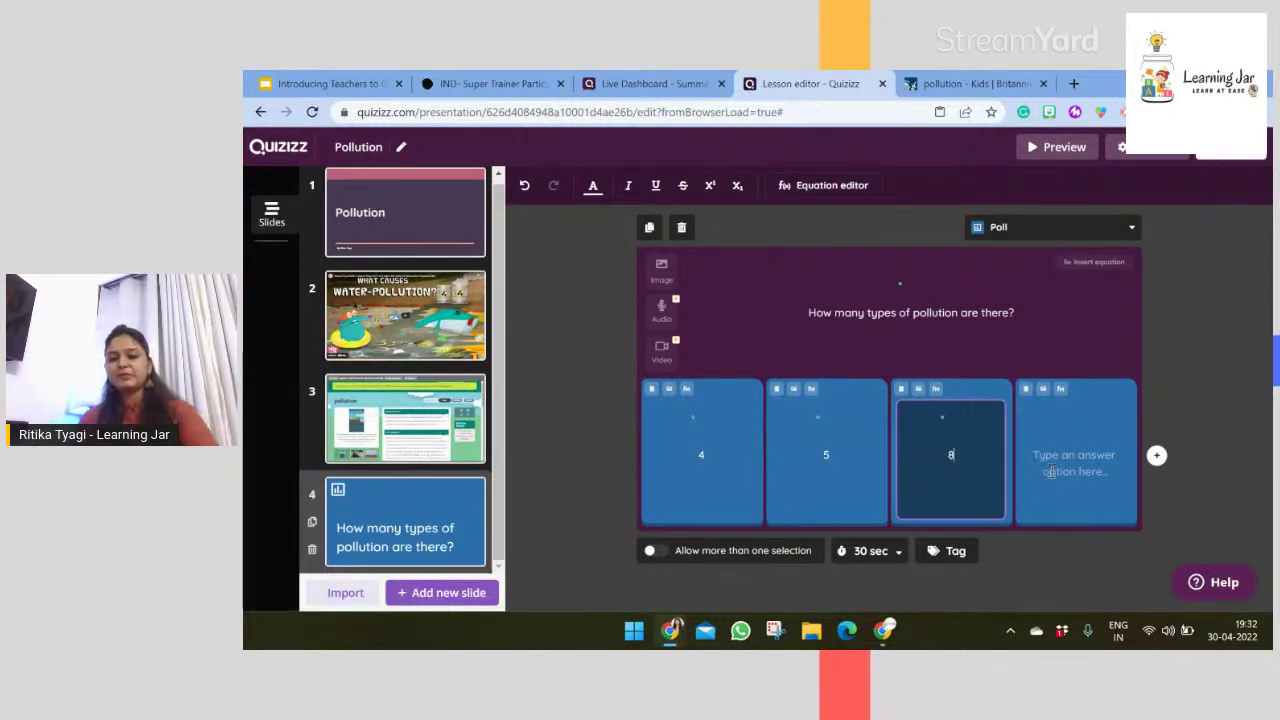
{"action": "left_click", "coordinate": [1048, 471]}
{"action": "type", "text": "2"}
{"action": "left_click", "coordinate": [1162, 390]}
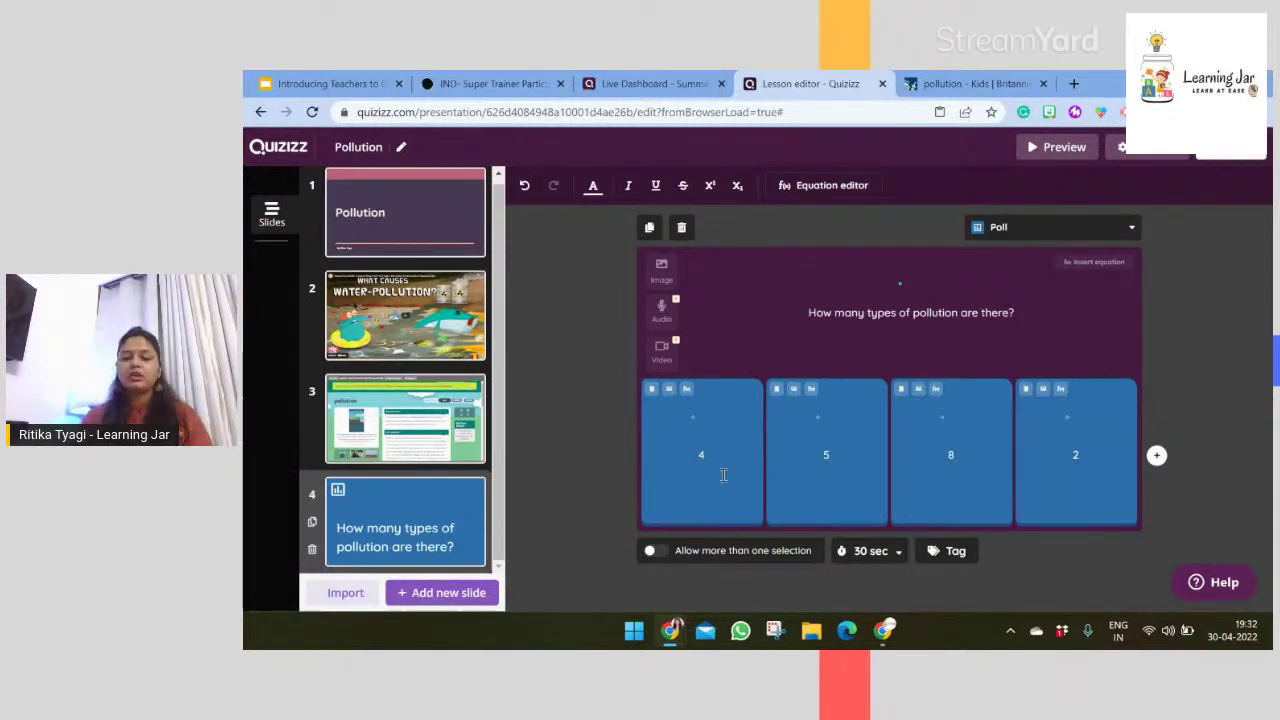
{"action": "left_click", "coordinate": [835, 437]}
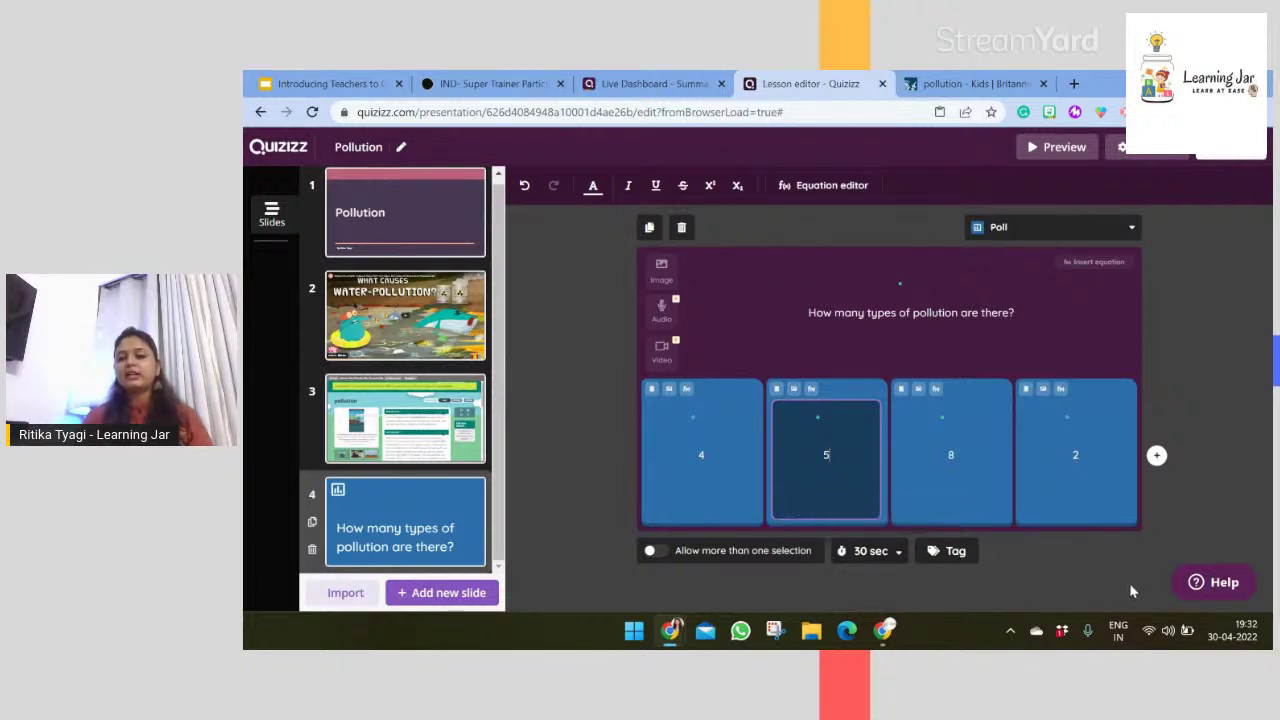
{"action": "left_click", "coordinate": [1164, 530]}
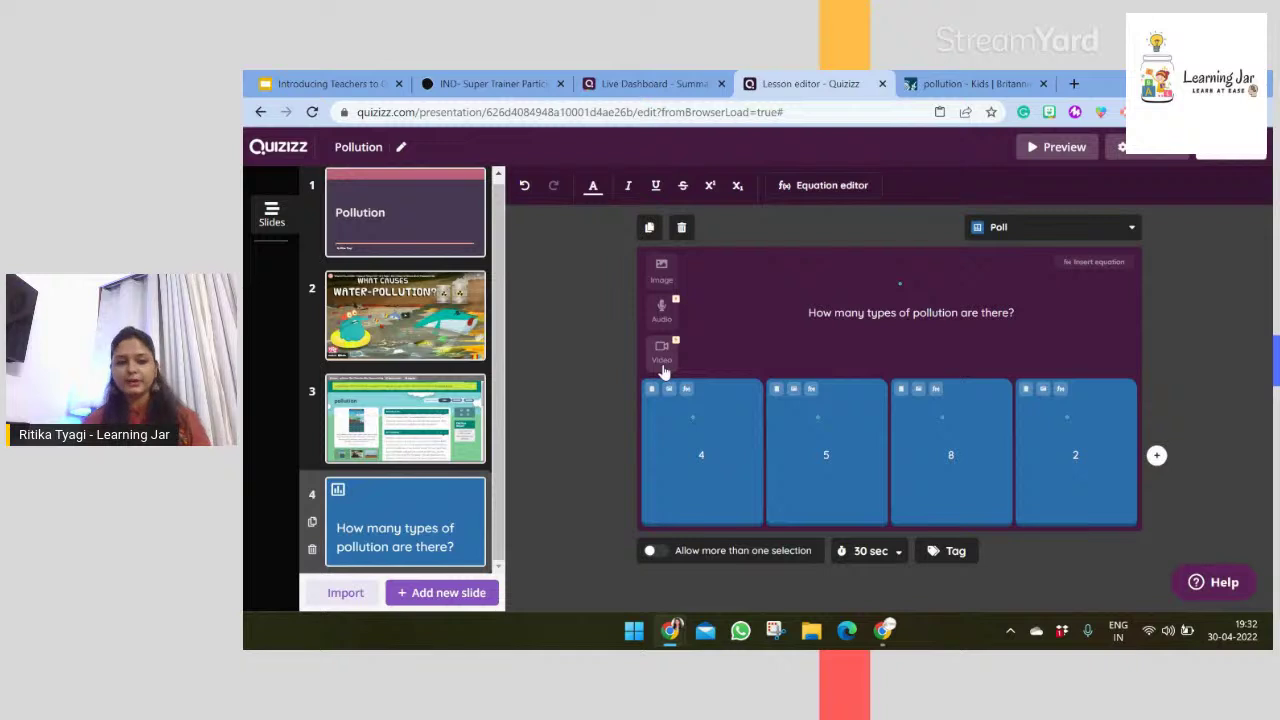
- Add a blank slide 5 after the poll and place a large circle shape on it containing the text "TYPES OF POLLUTION"
{"action": "left_click", "coordinate": [448, 593]}
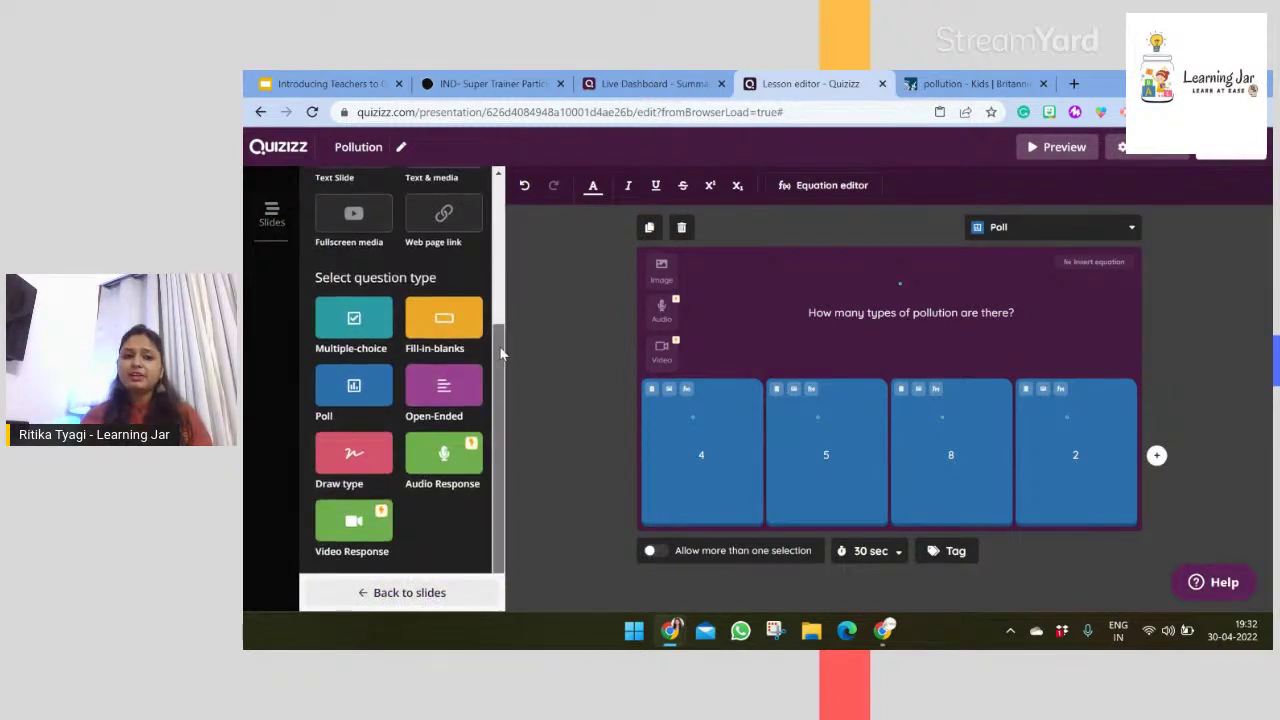
{"action": "scroll", "coordinate": [470, 330], "scroll_direction": "up", "scroll_amount": 3}
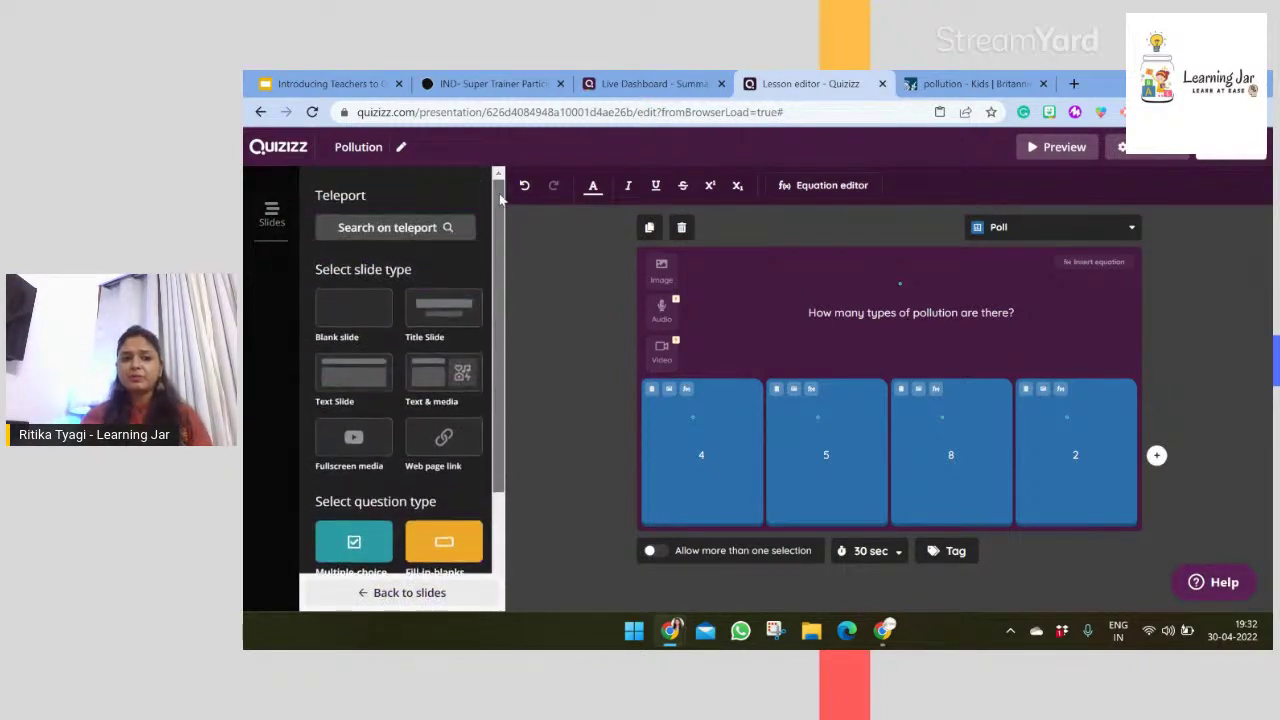
{"action": "left_click", "coordinate": [370, 316]}
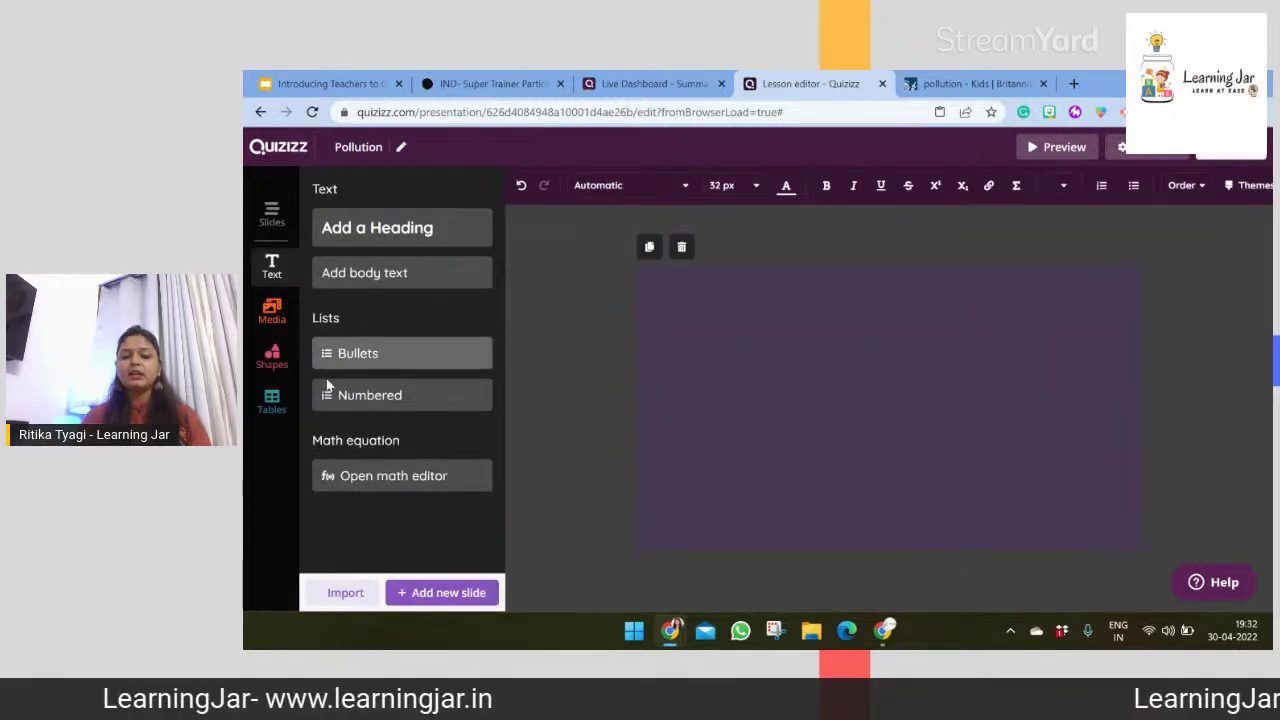
{"action": "left_click", "coordinate": [274, 362]}
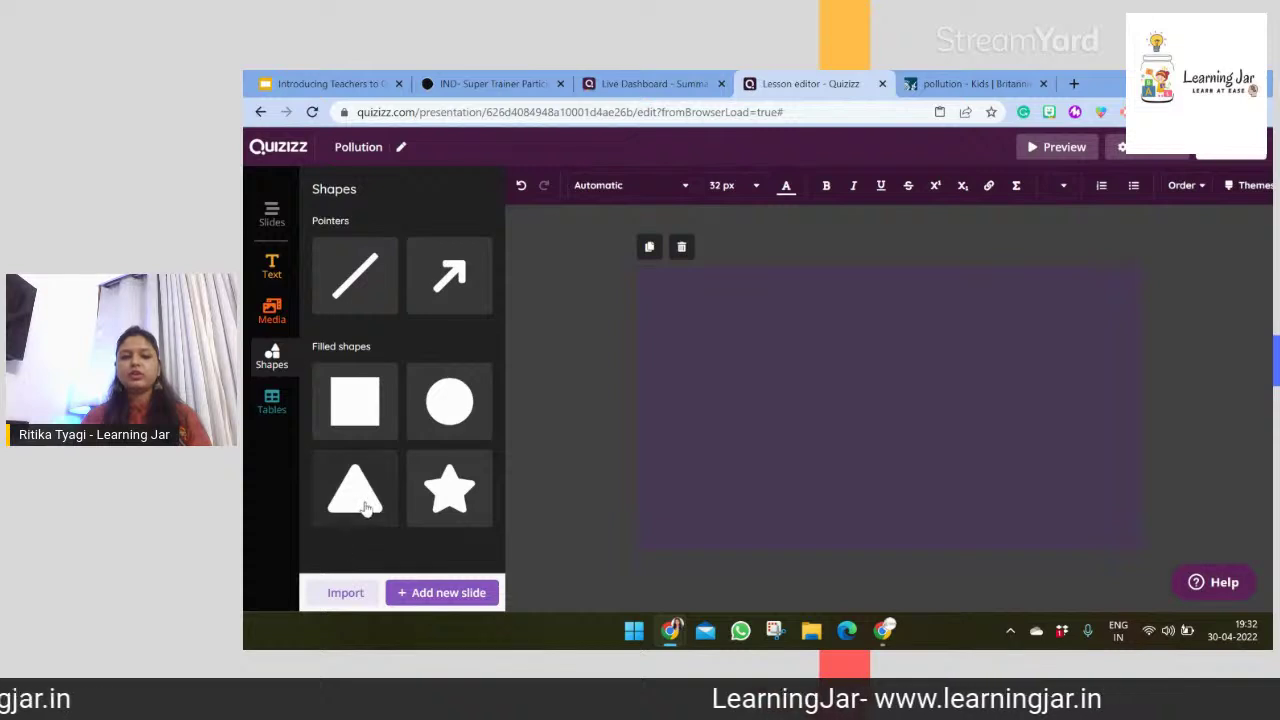
{"action": "left_click", "coordinate": [451, 403]}
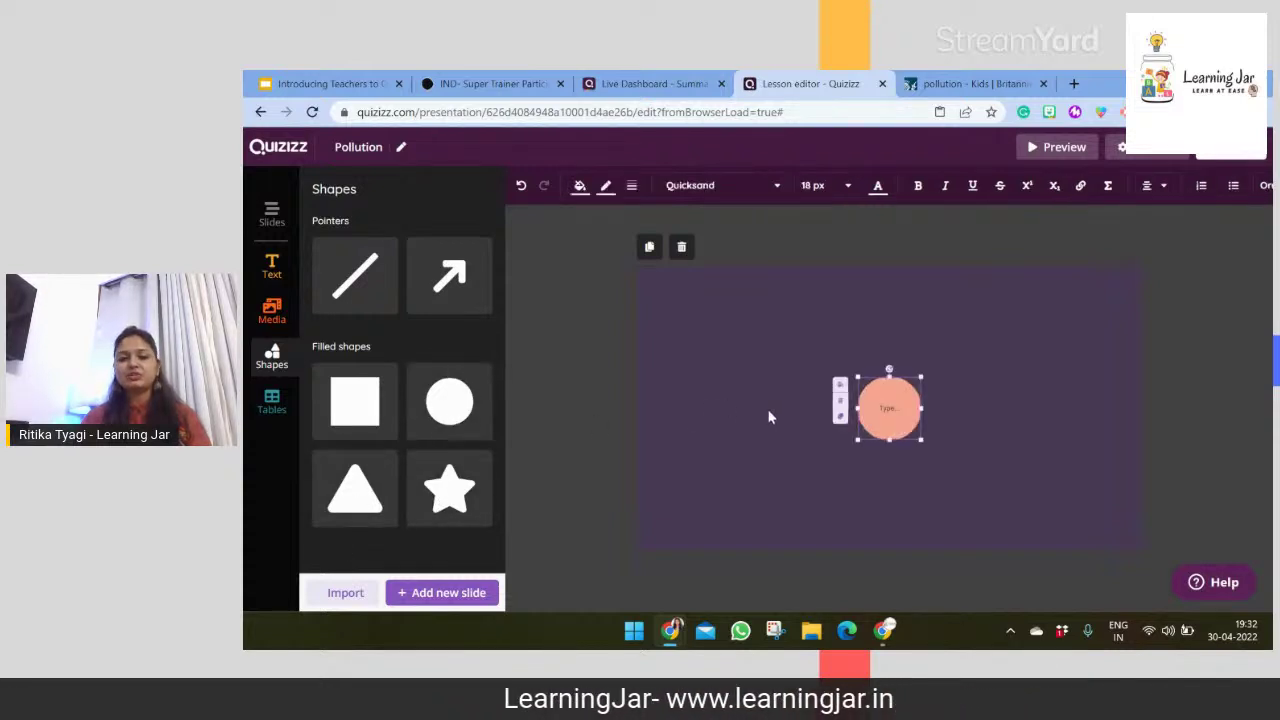
{"action": "left_click_drag", "start_coordinate": [971, 487], "coordinate": [800, 413]}
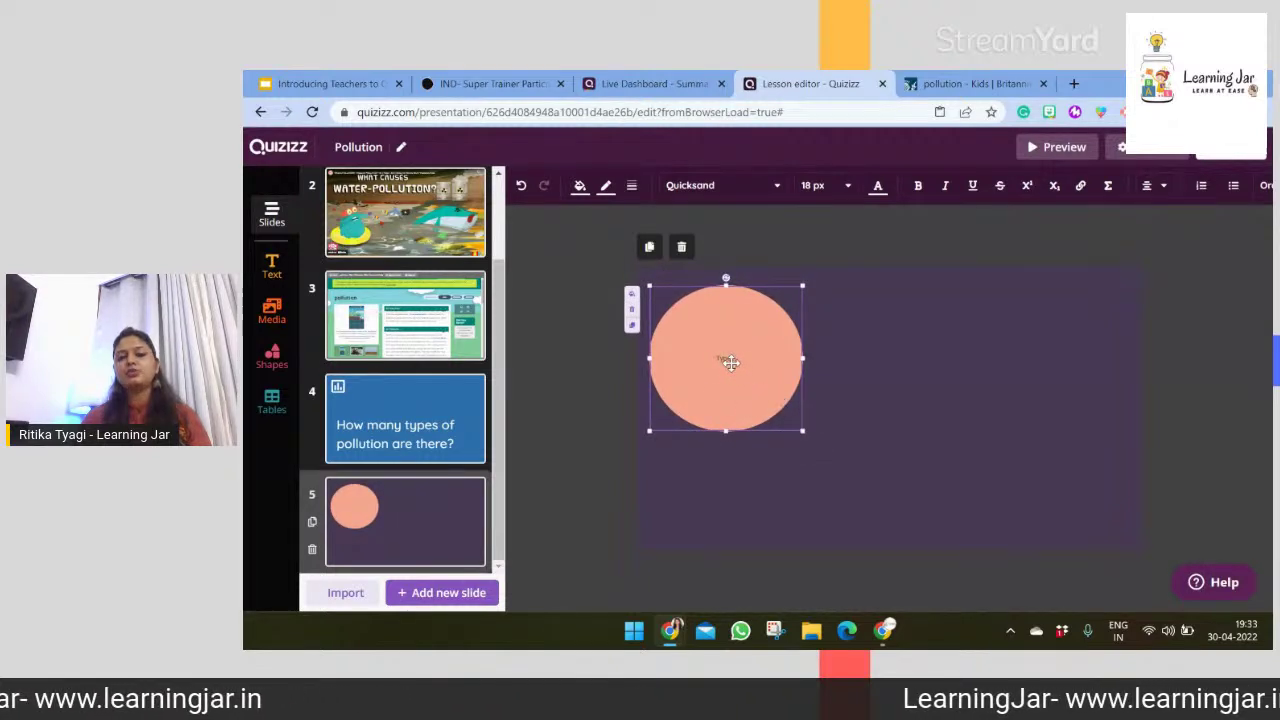
{"action": "type", "text": "TYPES OF POLLUTION"}
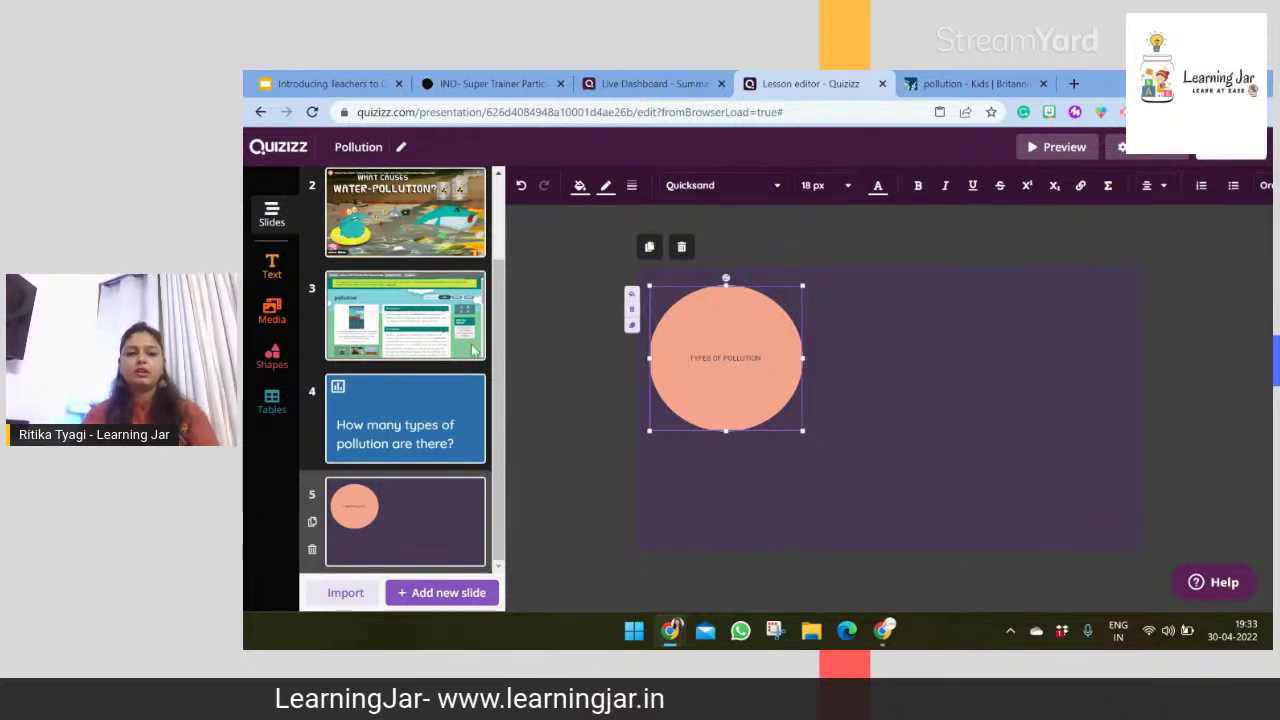
- Search for a "TYPES OF POLLUTION" image to insert on slide 5 and browse the picture results
{"action": "left_click", "coordinate": [278, 354]}
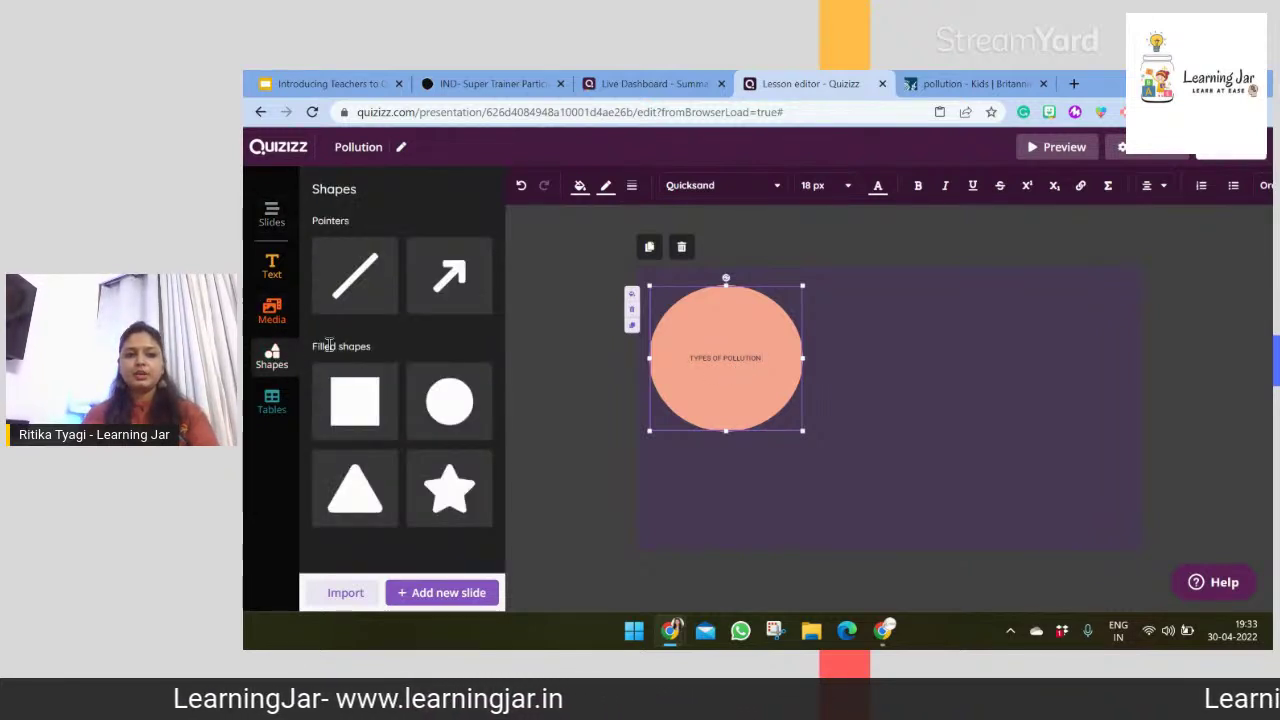
{"action": "left_click", "coordinate": [272, 313]}
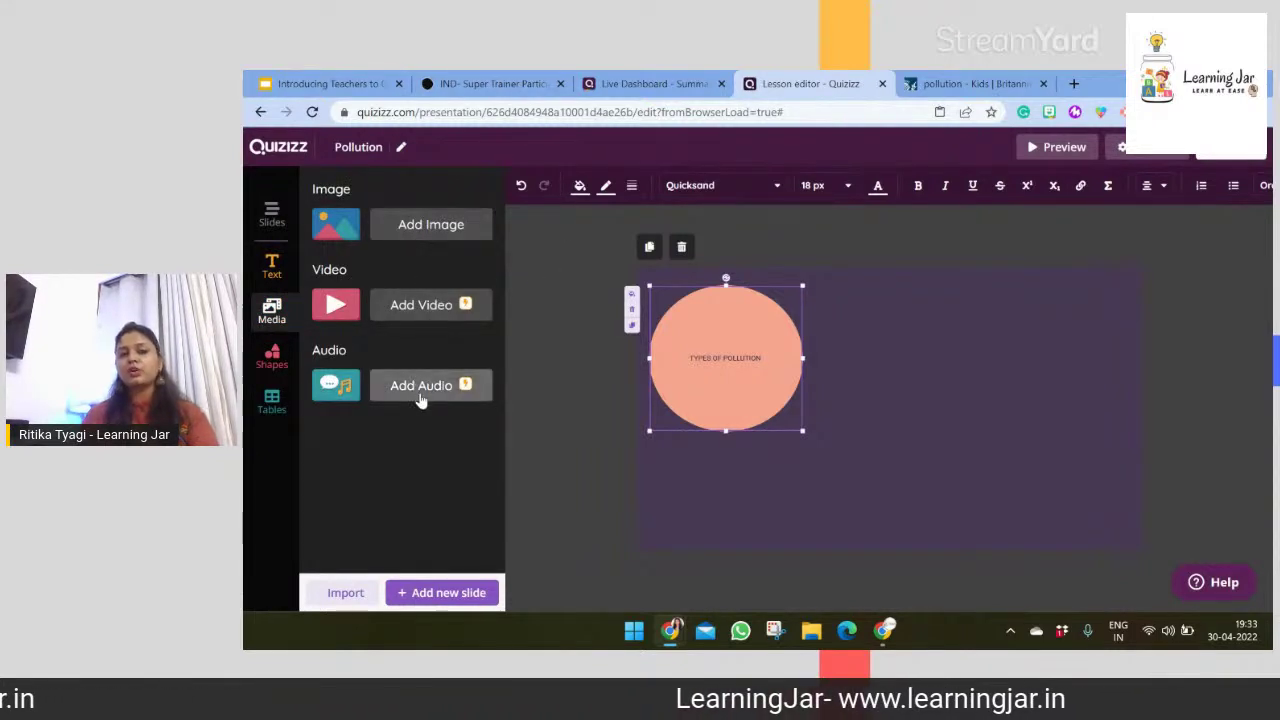
{"action": "left_click", "coordinate": [404, 231]}
{"action": "left_click", "coordinate": [675, 297]}
{"action": "type", "text": "TYPE"}
{"action": "type", "text": "POLLUTION"}
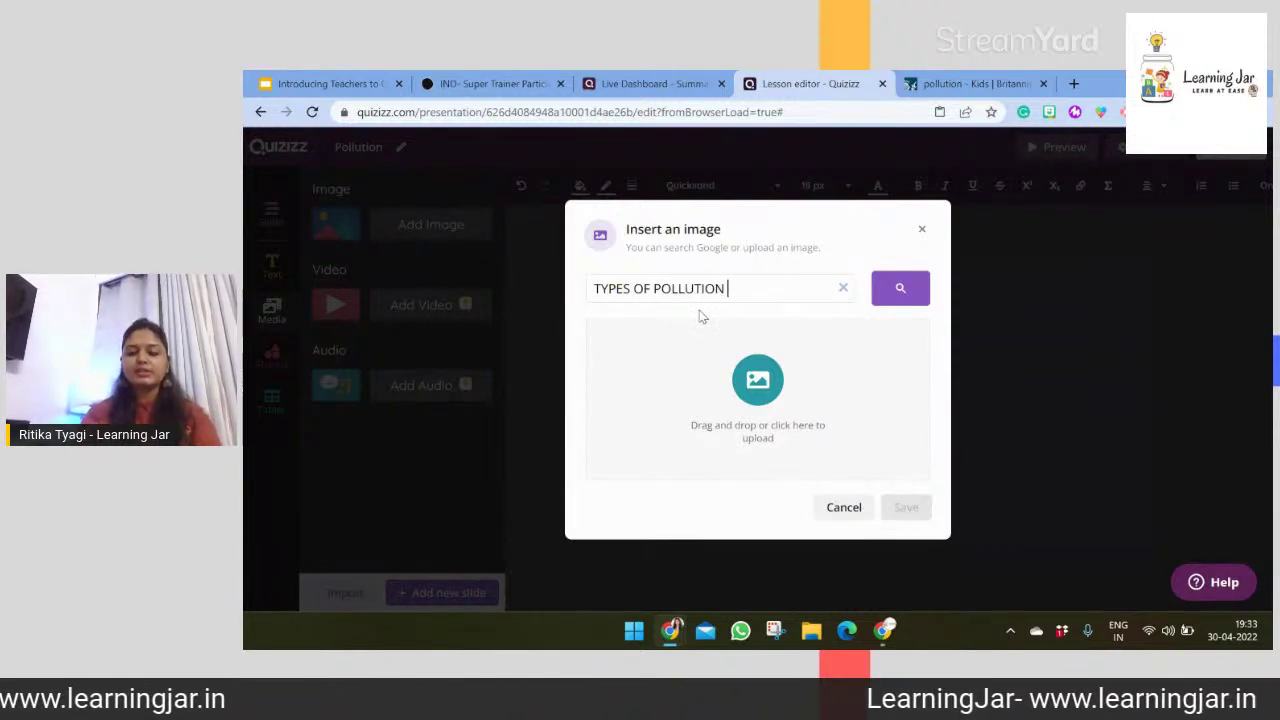
{"action": "key", "text": "Return"}
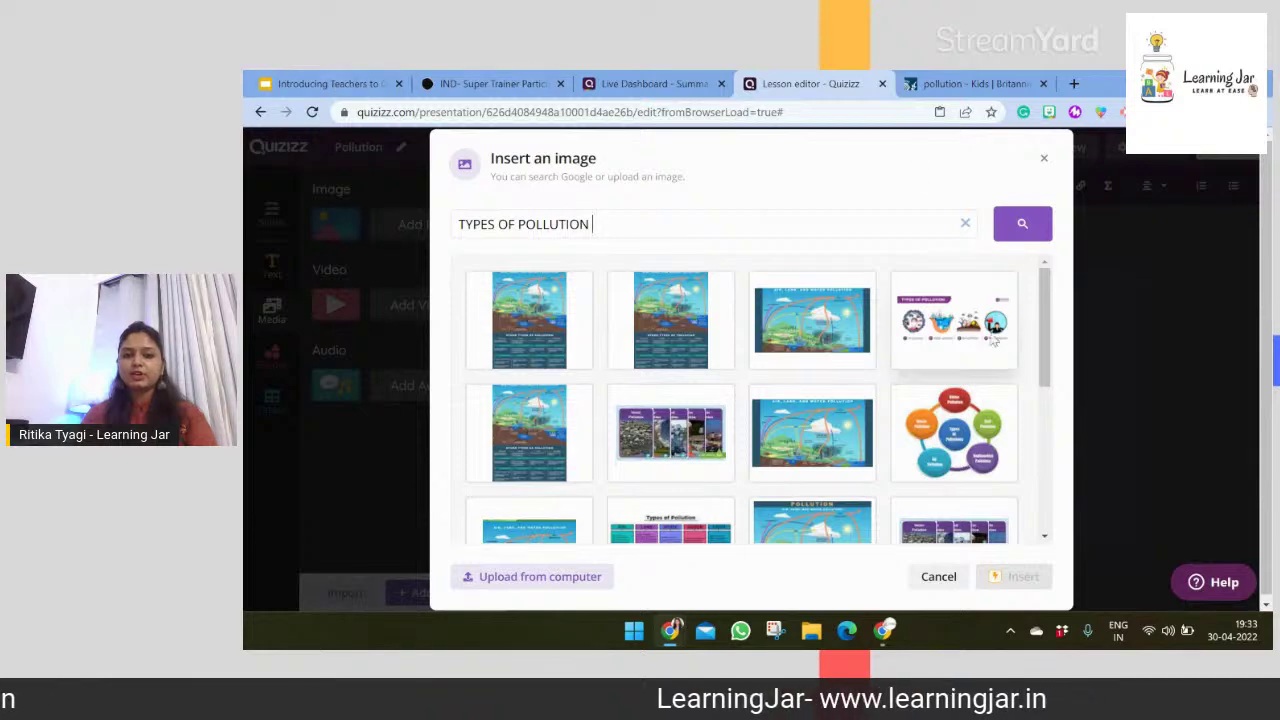
{"action": "left_click_drag", "start_coordinate": [1045, 365], "coordinate": [1057, 400]}
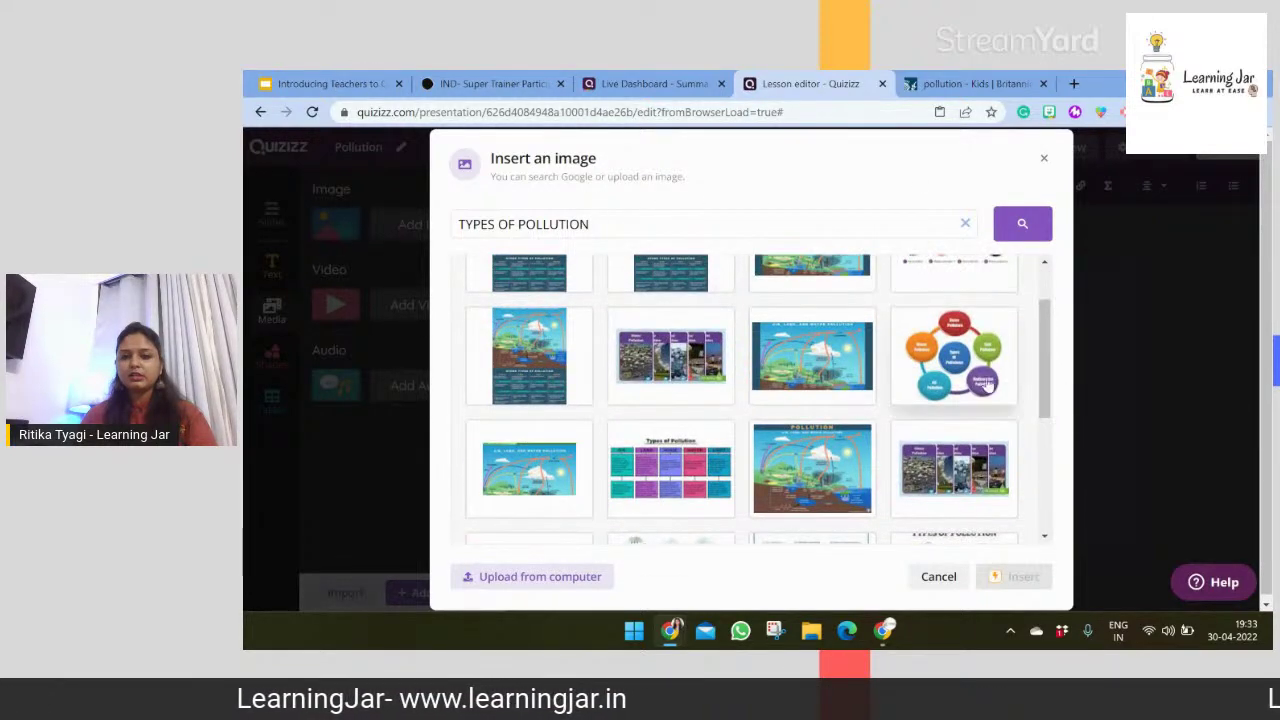
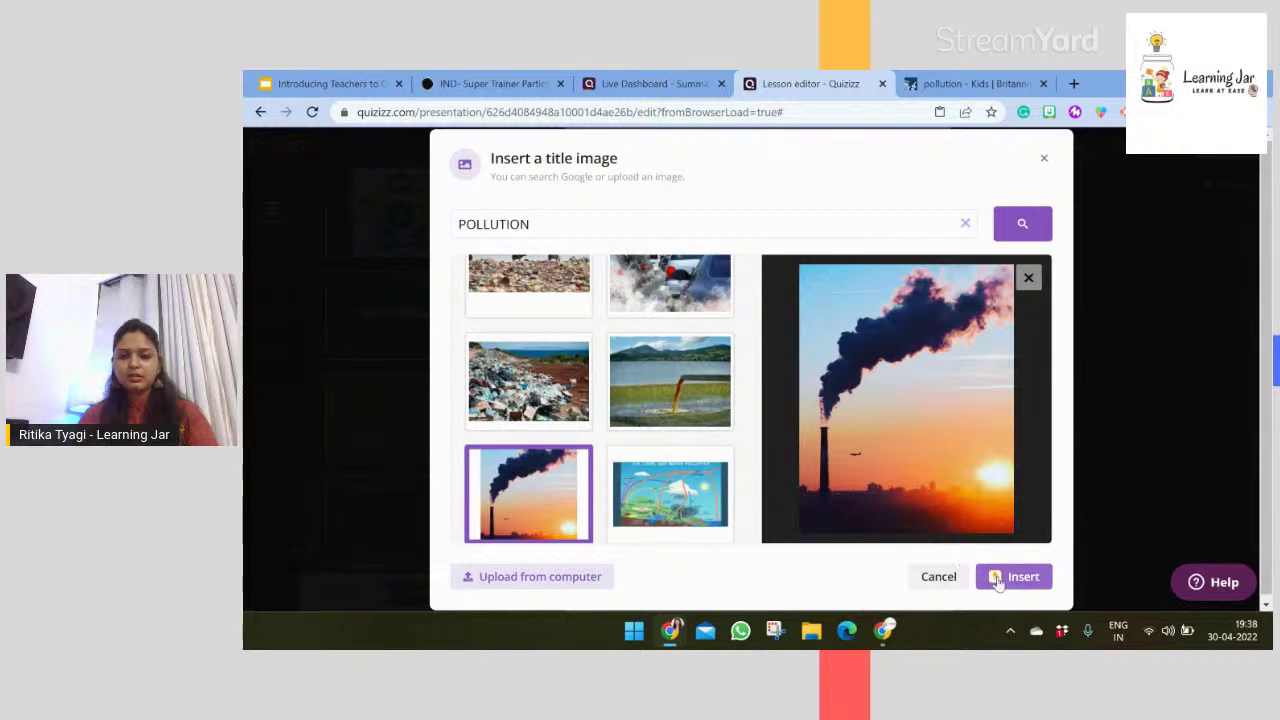
- Insert the smokestack-at-sunset picture as the lesson's title image and set the grades from 5th to 6th
{"action": "left_click", "coordinate": [1018, 580]}
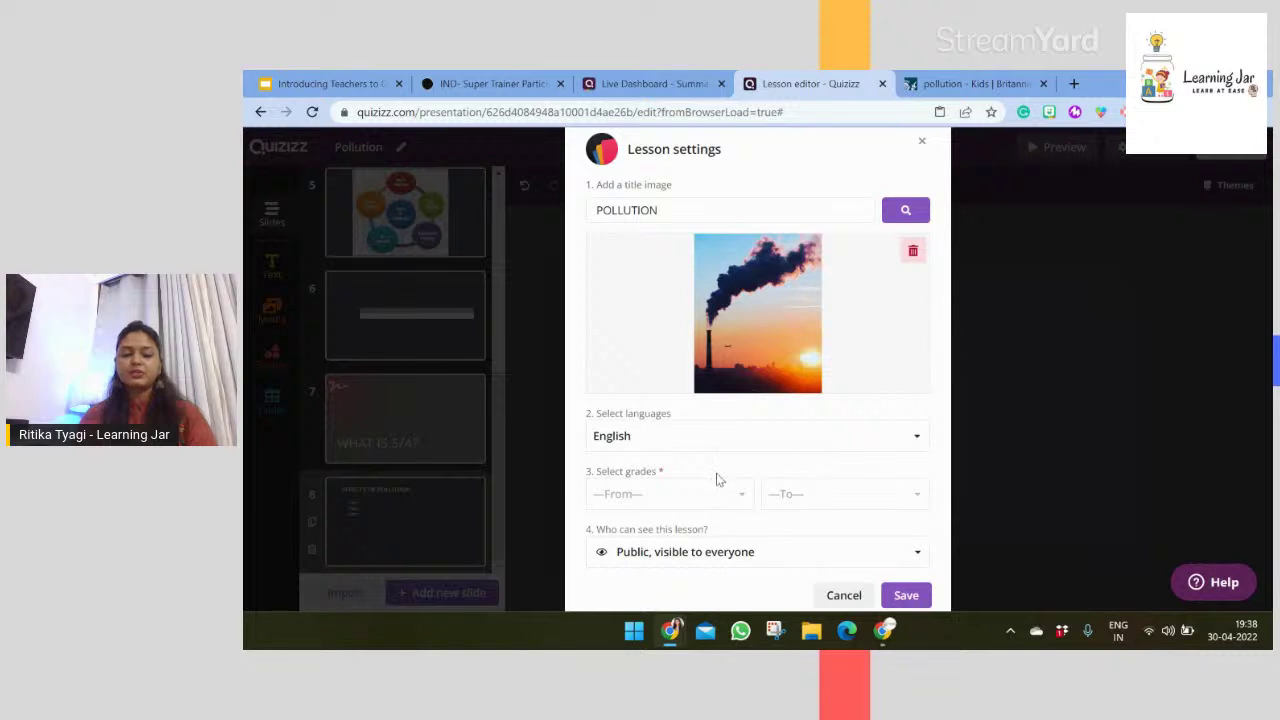
{"action": "left_click", "coordinate": [700, 500]}
{"action": "left_click_drag", "start_coordinate": [748, 532], "coordinate": [745, 575]}
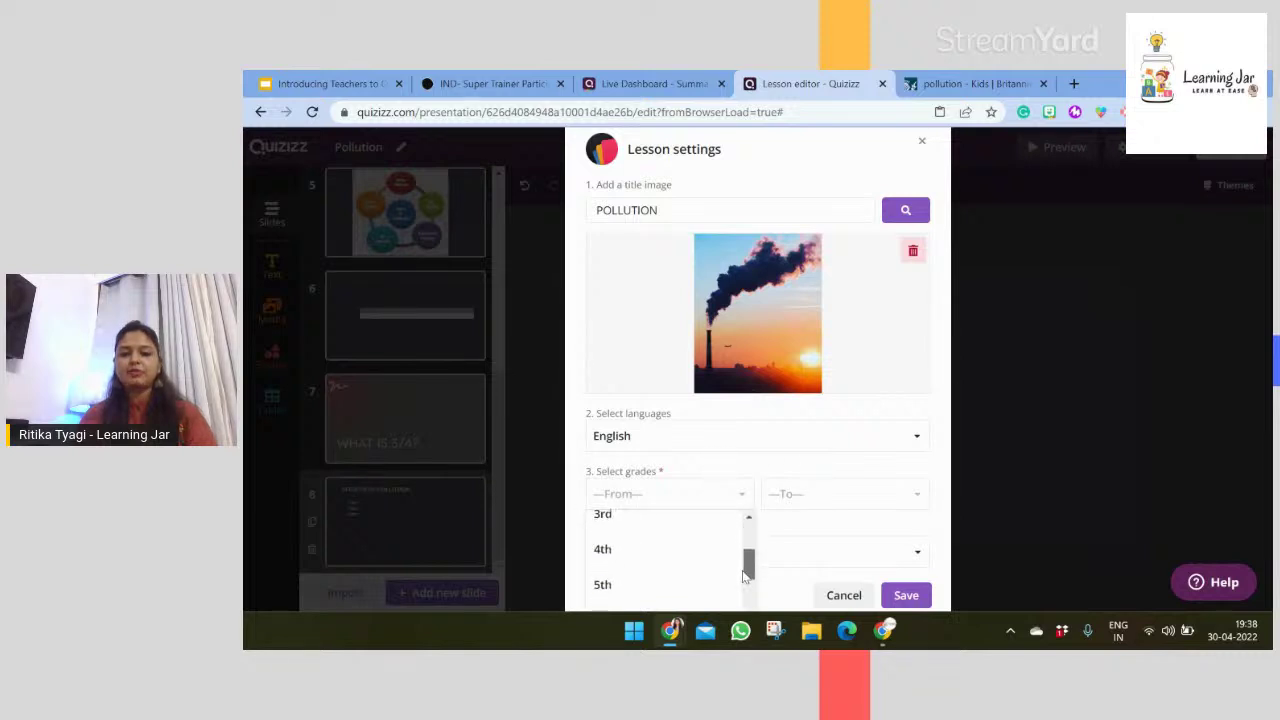
{"action": "left_click", "coordinate": [717, 584]}
{"action": "left_click", "coordinate": [866, 500]}
{"action": "left_click_drag", "start_coordinate": [925, 545], "coordinate": [920, 571]}
{"action": "left_click", "coordinate": [795, 597]}
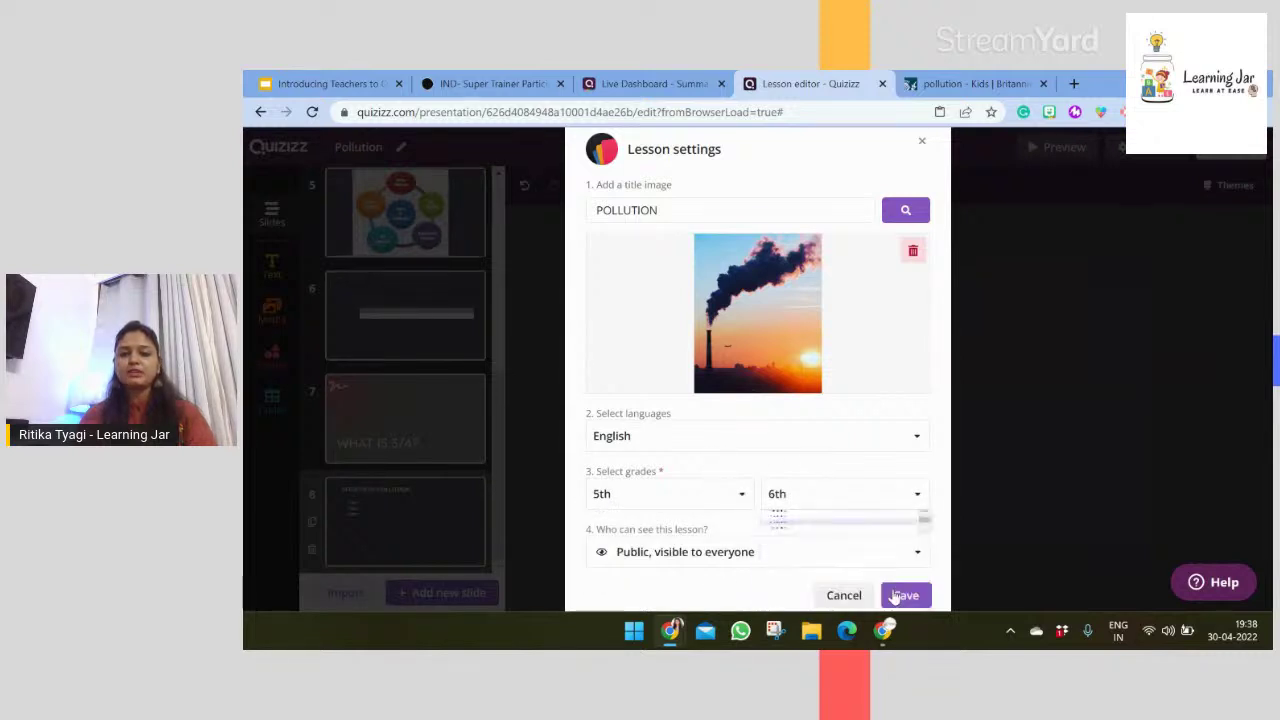
- Set the lesson's visibility to "Private, visible to you" and save the lesson settings
{"action": "left_click", "coordinate": [791, 566]}
{"action": "left_click", "coordinate": [765, 614]}
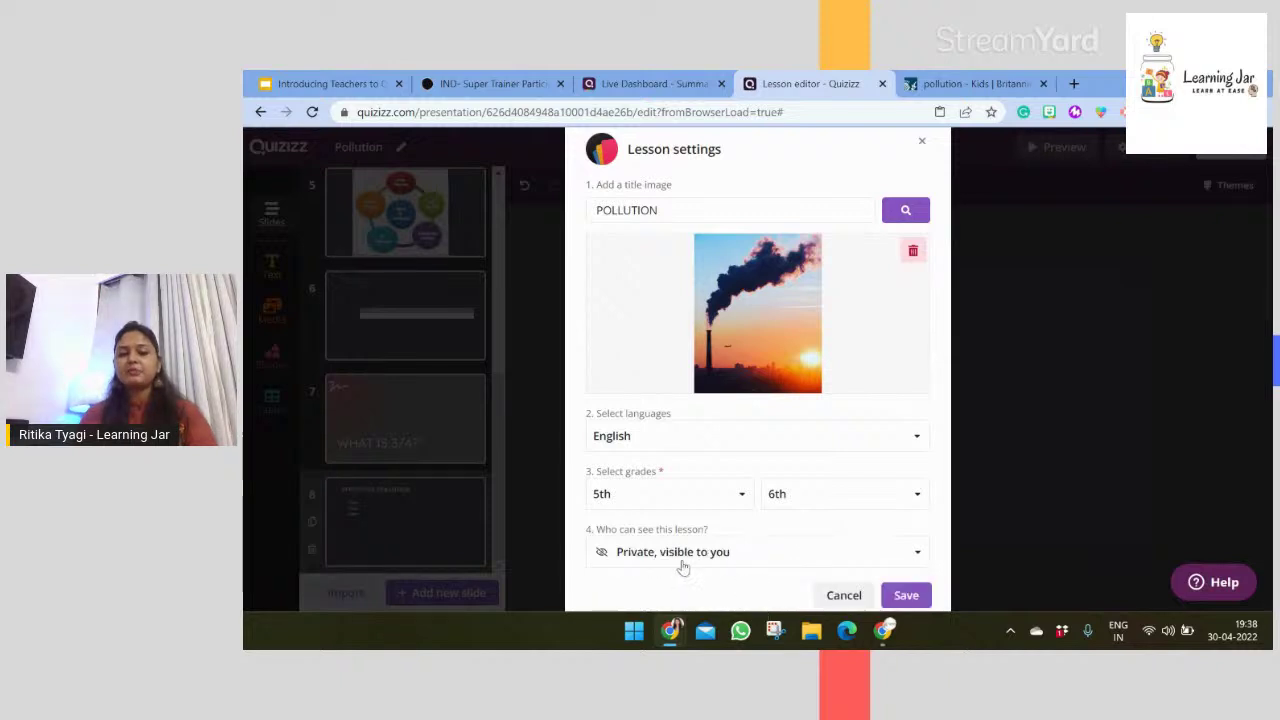
{"action": "left_click", "coordinate": [905, 596]}
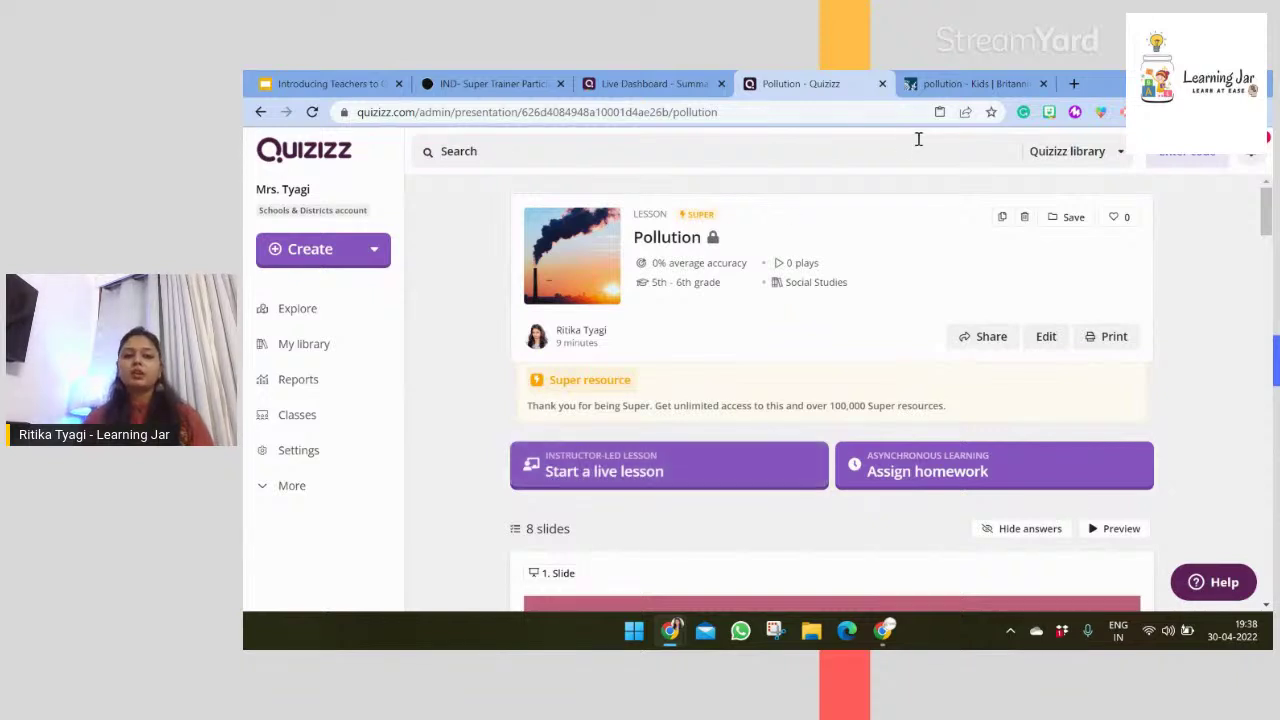
- Review the content of My library, filtering it by quizzes and by lessons
{"action": "left_click", "coordinate": [362, 359]}
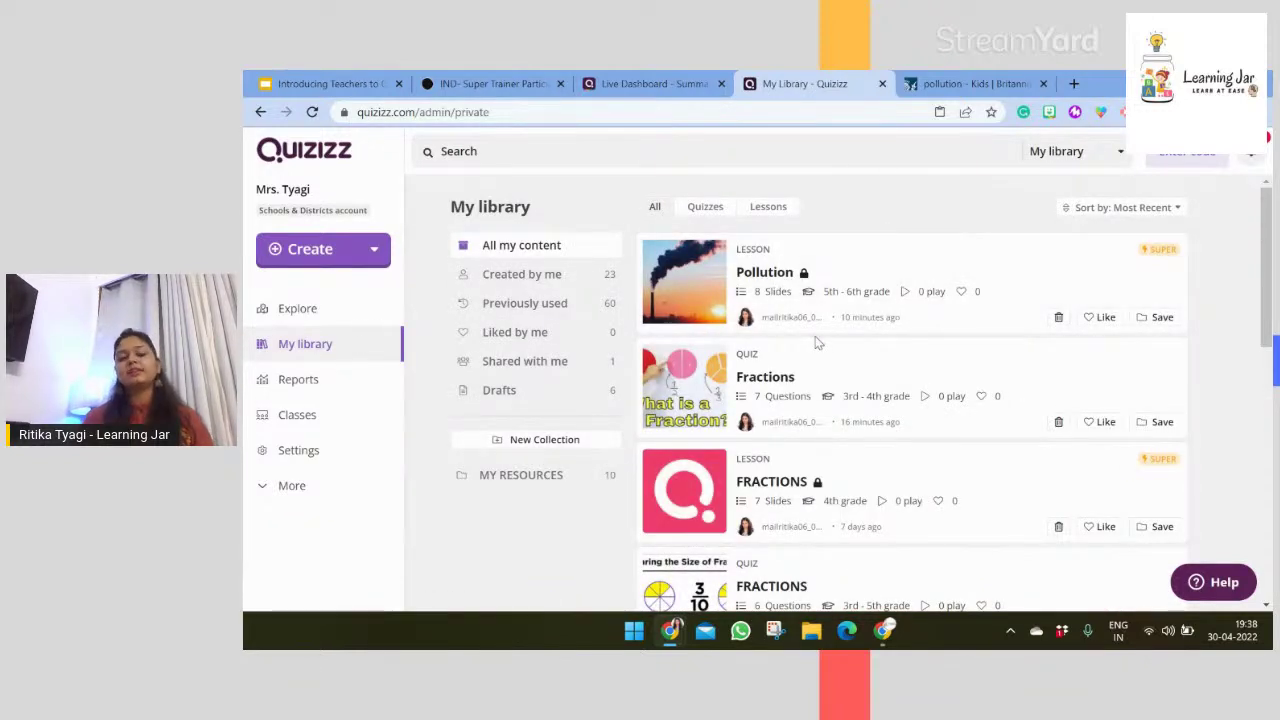
{"action": "left_click", "coordinate": [705, 207]}
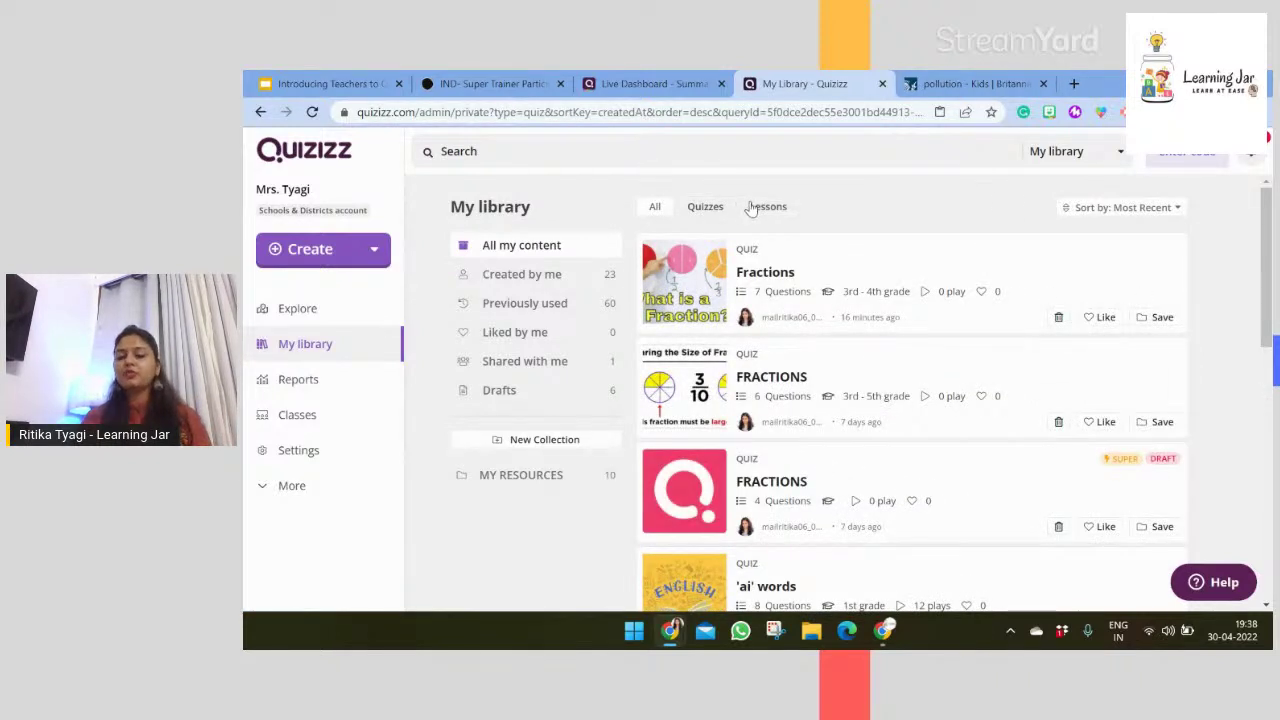
{"action": "left_click", "coordinate": [758, 207]}
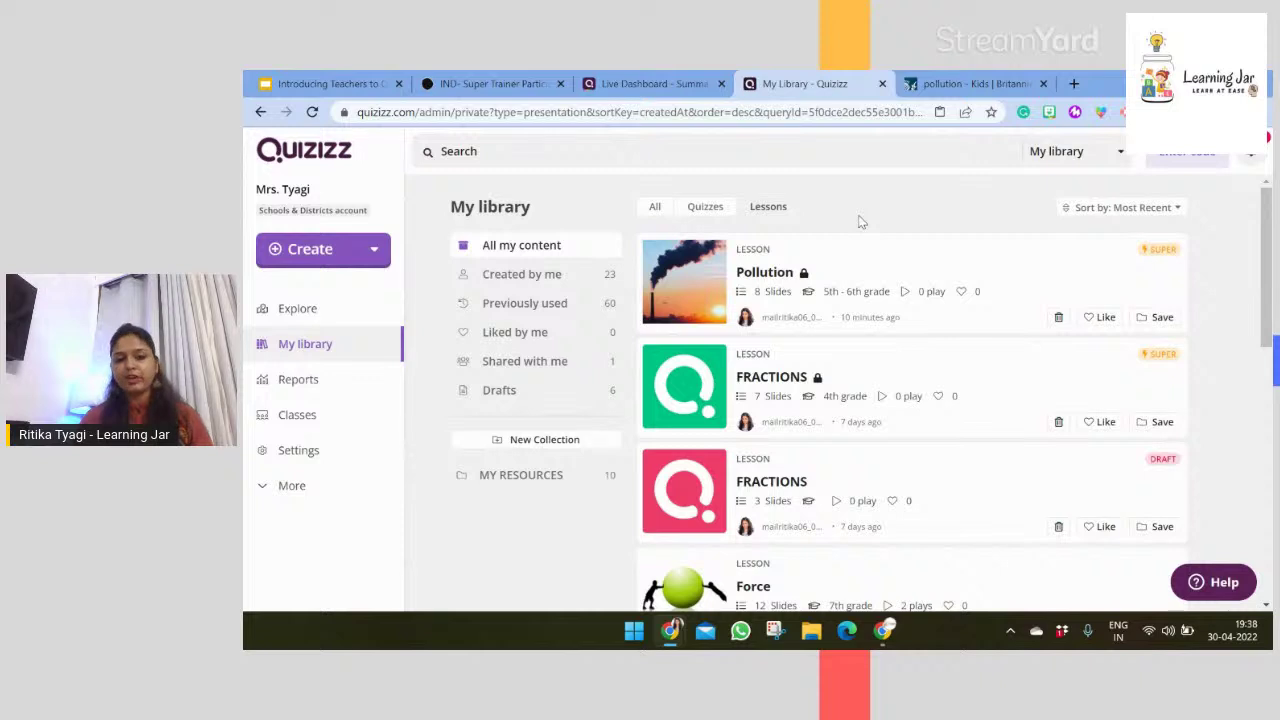
- Return to the Explore page and start a search of the Quizizz library
{"action": "left_click", "coordinate": [383, 308]}
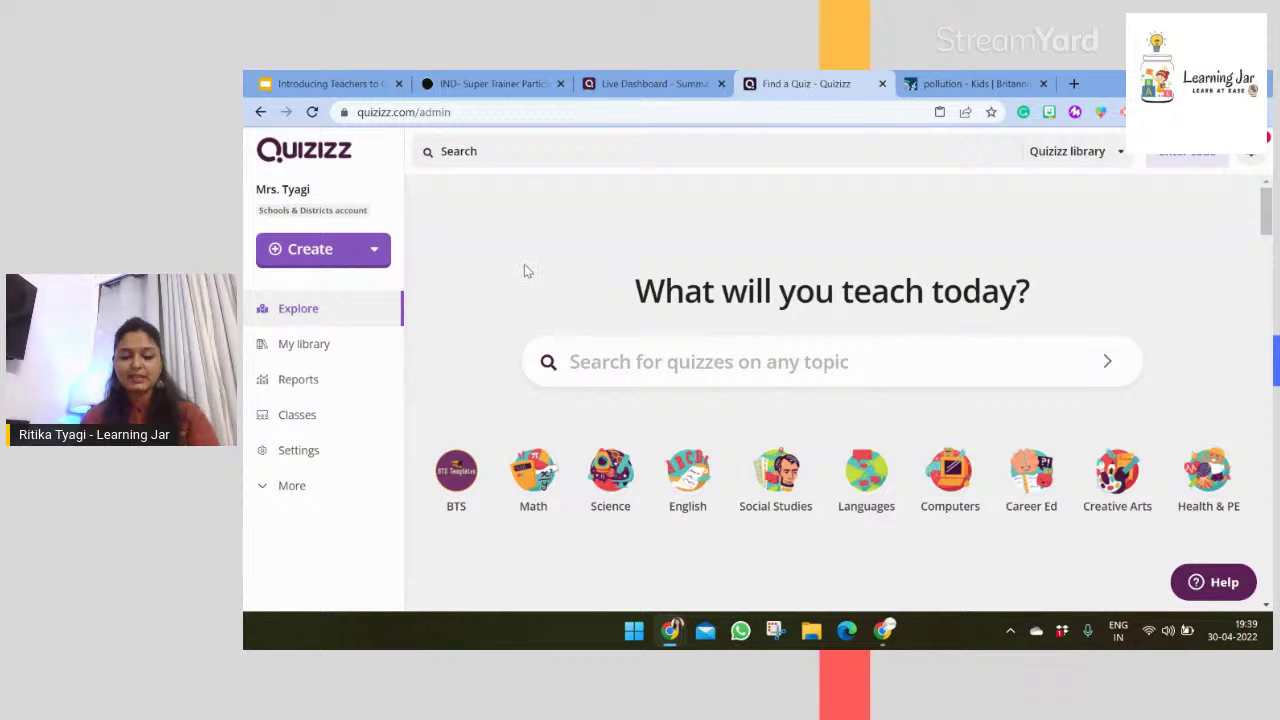
{"action": "left_click", "coordinate": [515, 147]}
{"action": "type", "text": "MATH"}
{"action": "key", "text": "BackSpace"}
{"action": "key", "text": "BackSpace"}
{"action": "key", "text": "BackSpace"}
{"action": "key", "text": "BackSpace"}
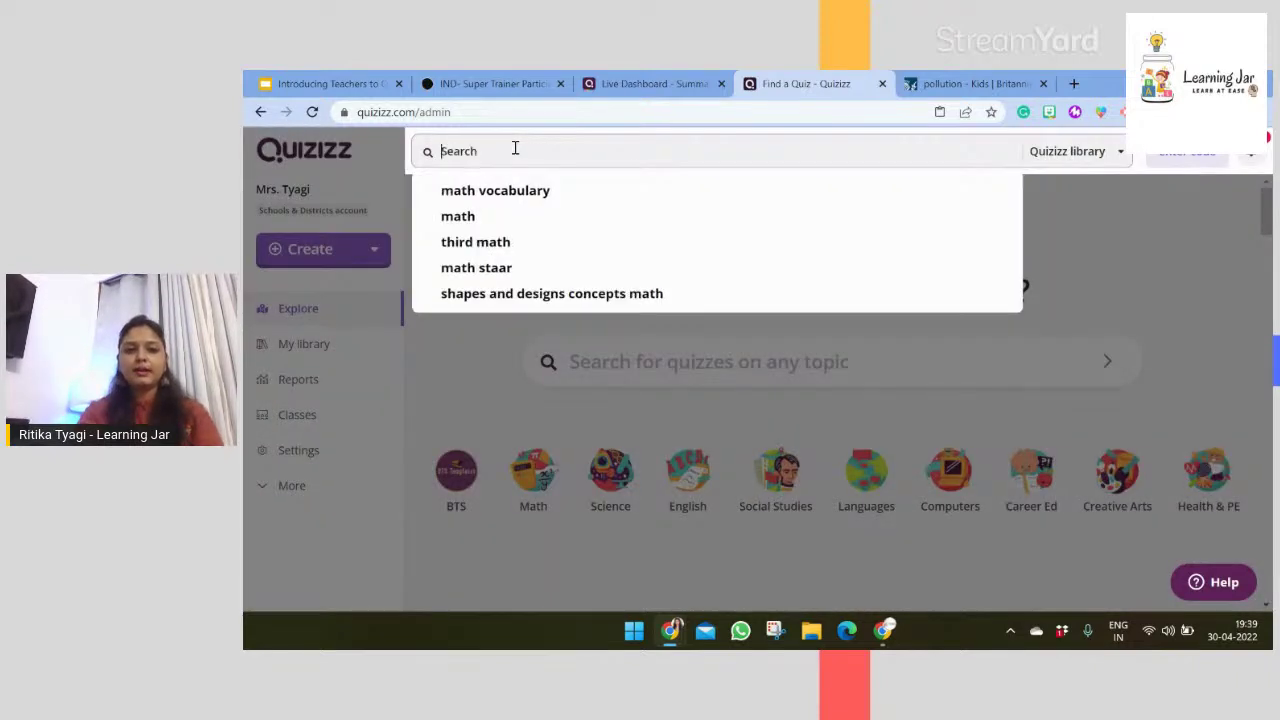
- Search the Quizizz library for "FRACTIONS" and open the 15-question quiz titled "fractions"
{"action": "type", "text": "FRACTION"}
{"action": "key", "text": "Return"}
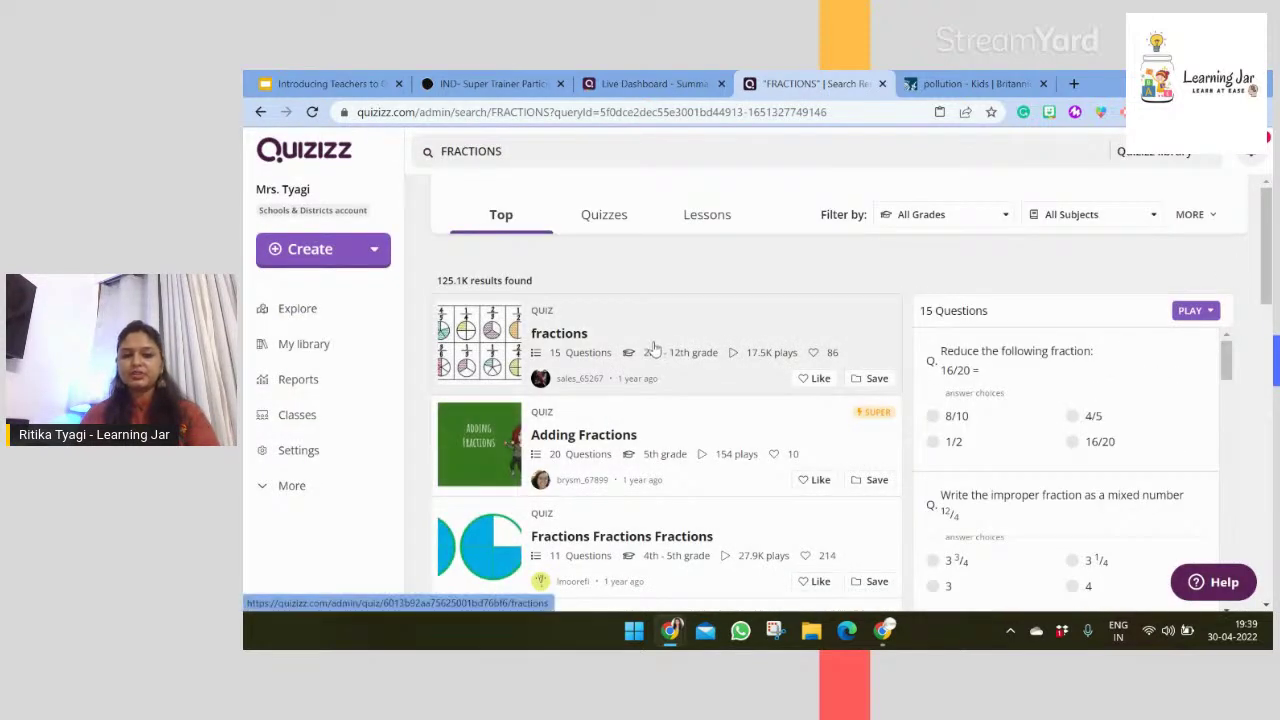
{"action": "left_click", "coordinate": [655, 347]}
{"action": "left_click_drag", "start_coordinate": [1051, 303], "coordinate": [1243, 286]}
{"action": "left_click", "coordinate": [1243, 286]}
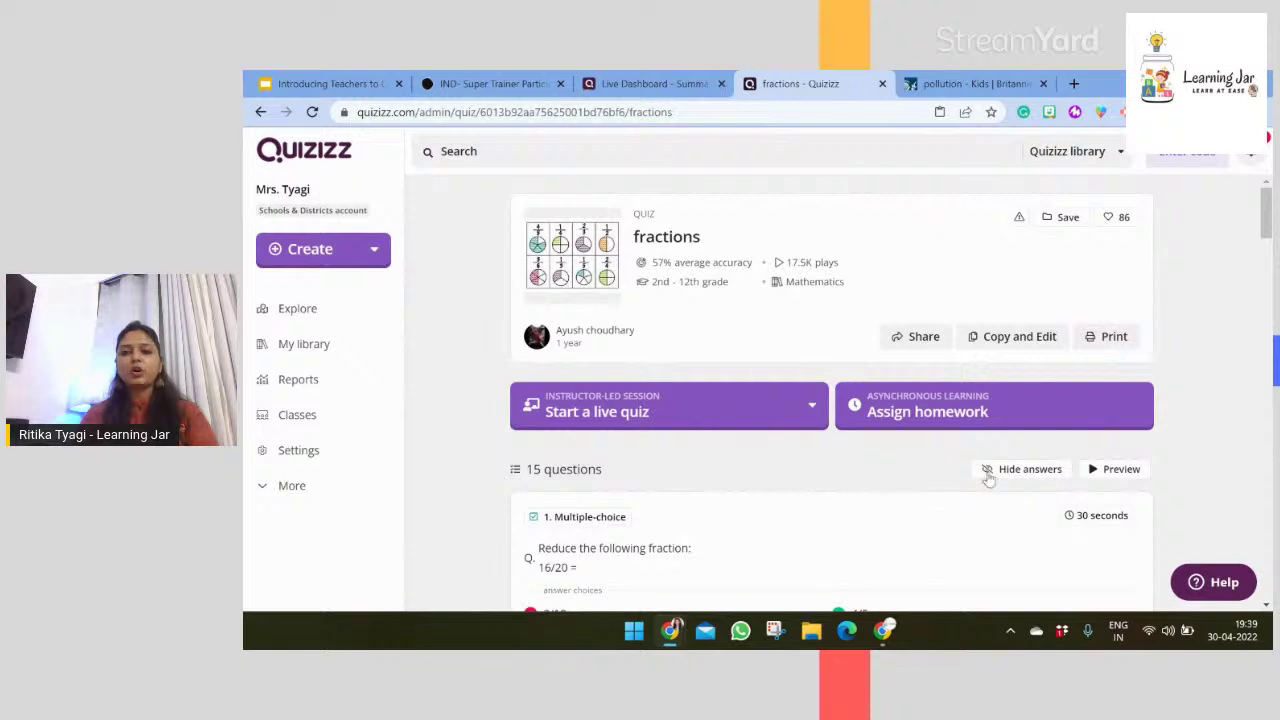
- Preview the fractions quiz as a player, answer the first question with 7 1/3, continue to the second question, and close the preview
{"action": "left_click", "coordinate": [1120, 476]}
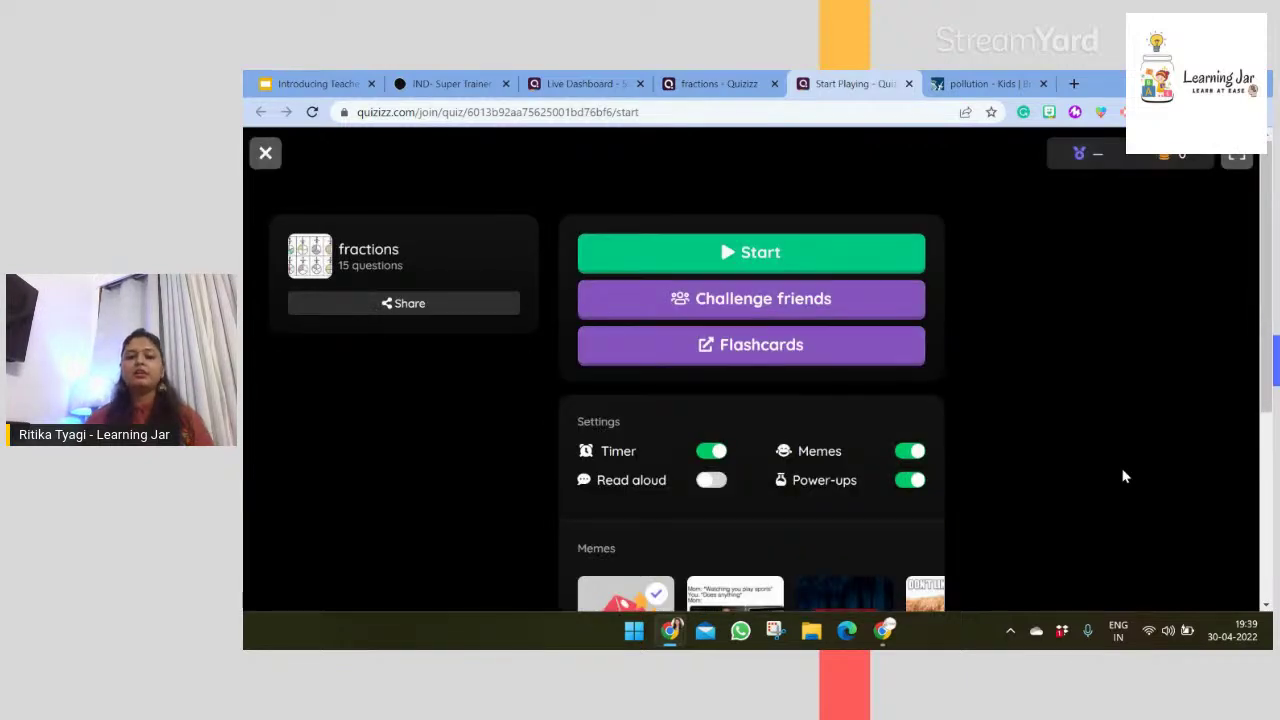
{"action": "left_click", "coordinate": [814, 250]}
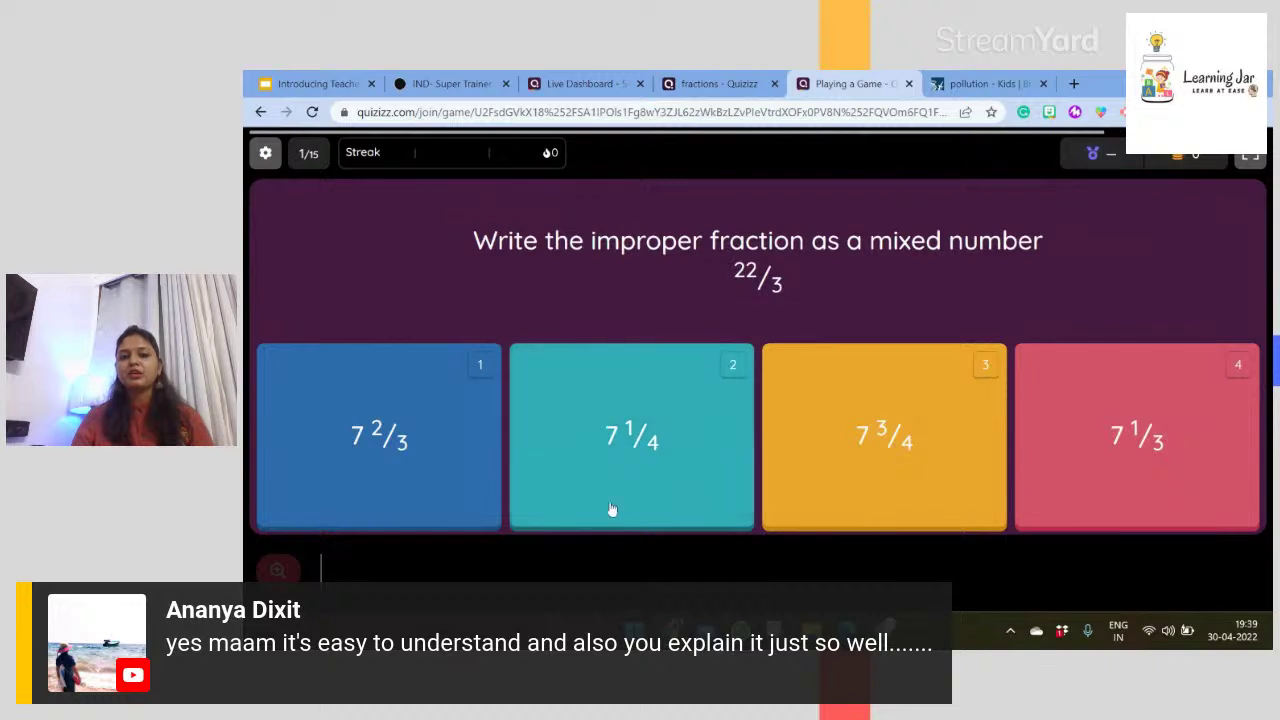
{"action": "left_click", "coordinate": [1130, 434]}
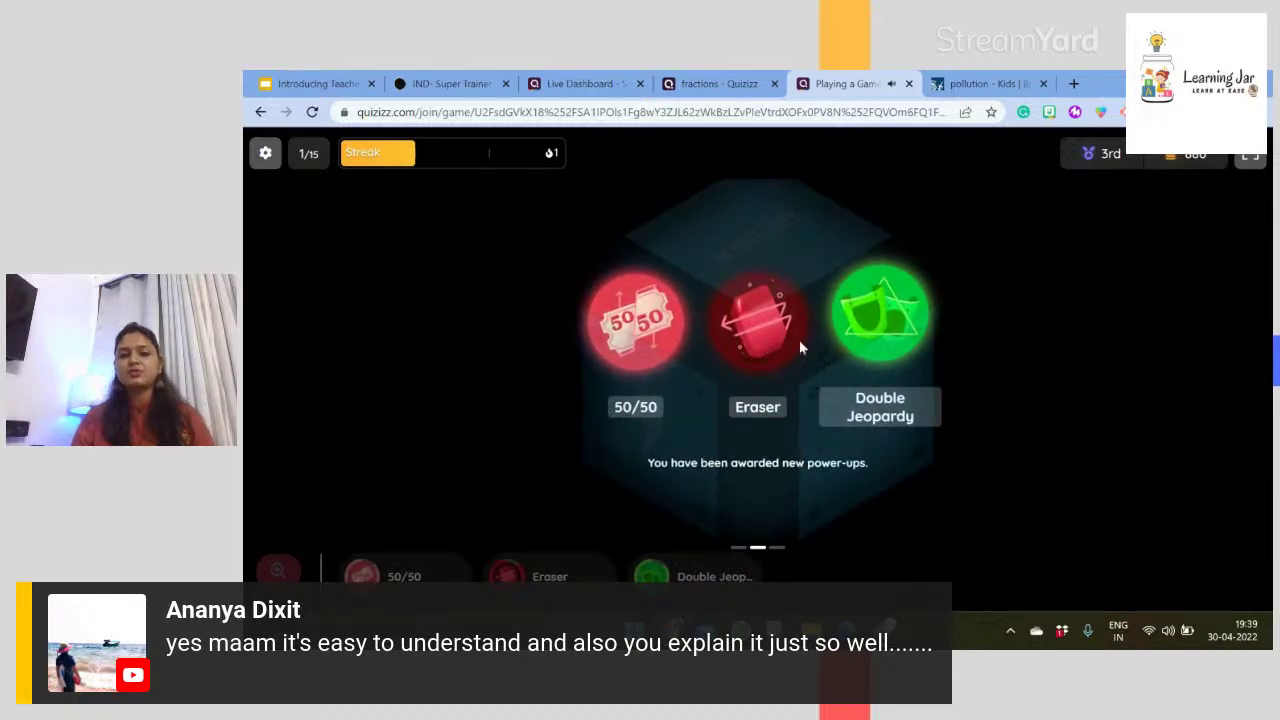
{"action": "left_click", "coordinate": [1248, 570]}
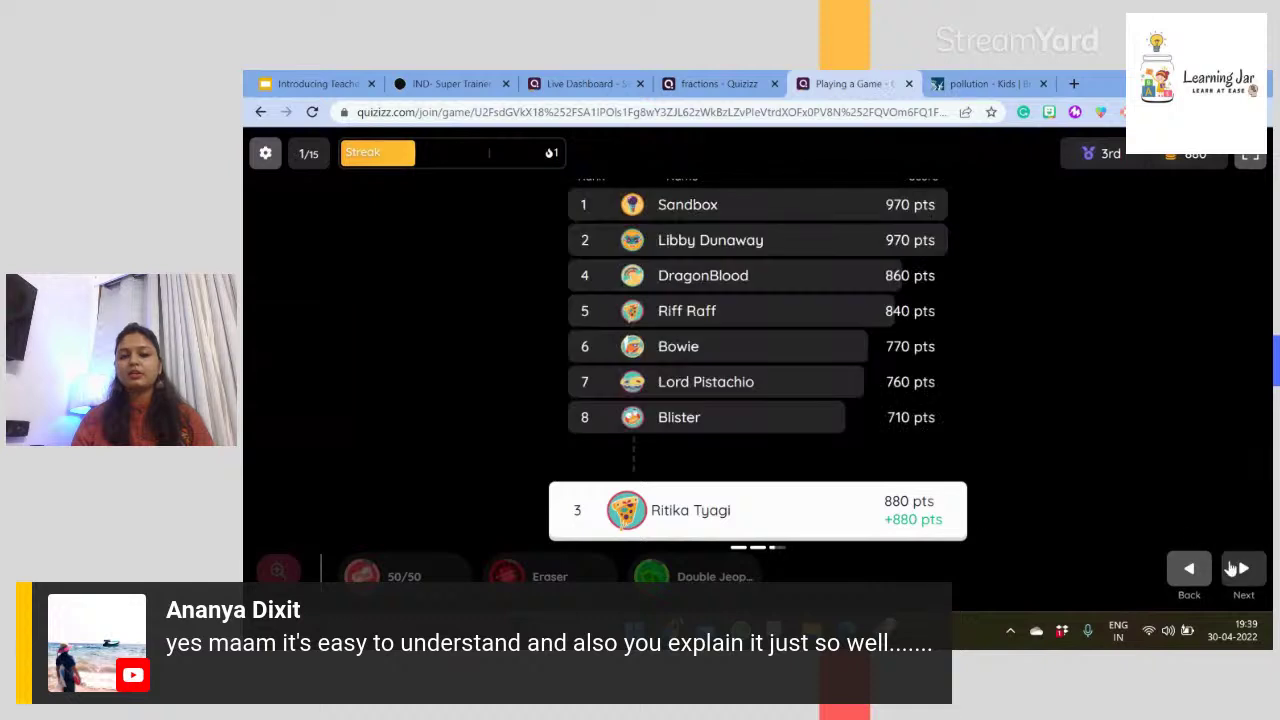
{"action": "left_click", "coordinate": [1248, 570]}
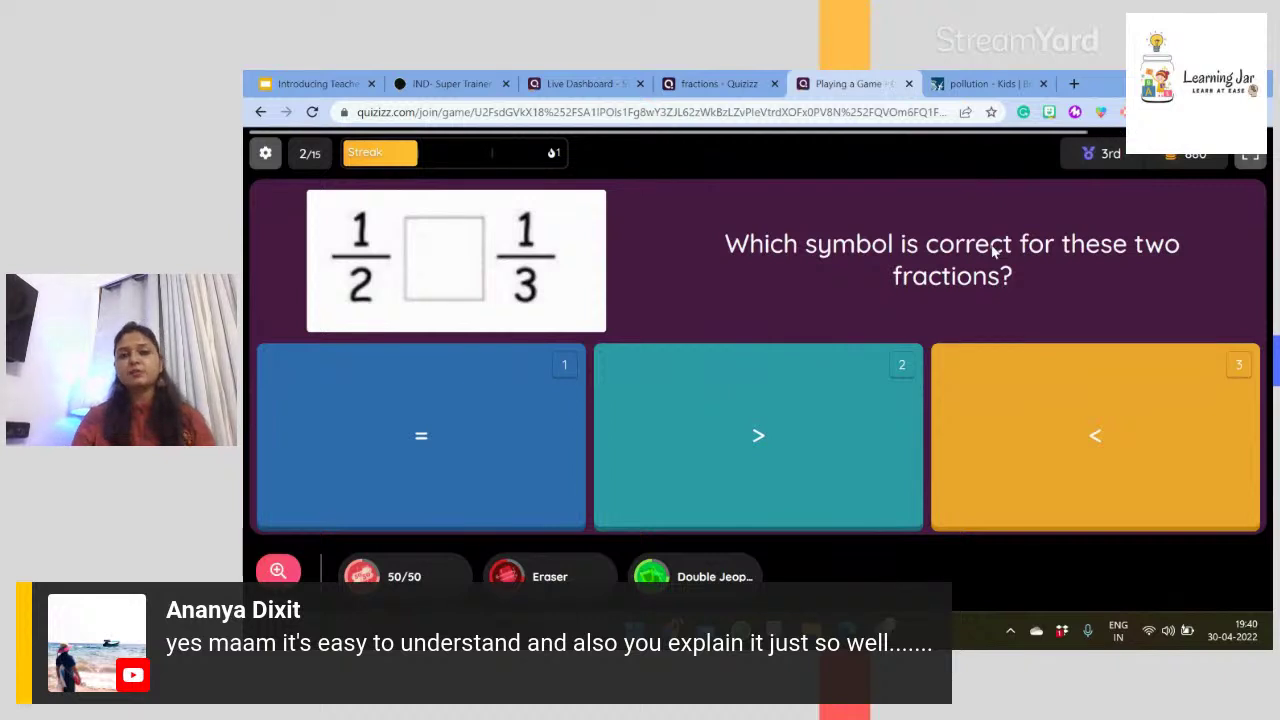
{"action": "left_click", "coordinate": [908, 83]}
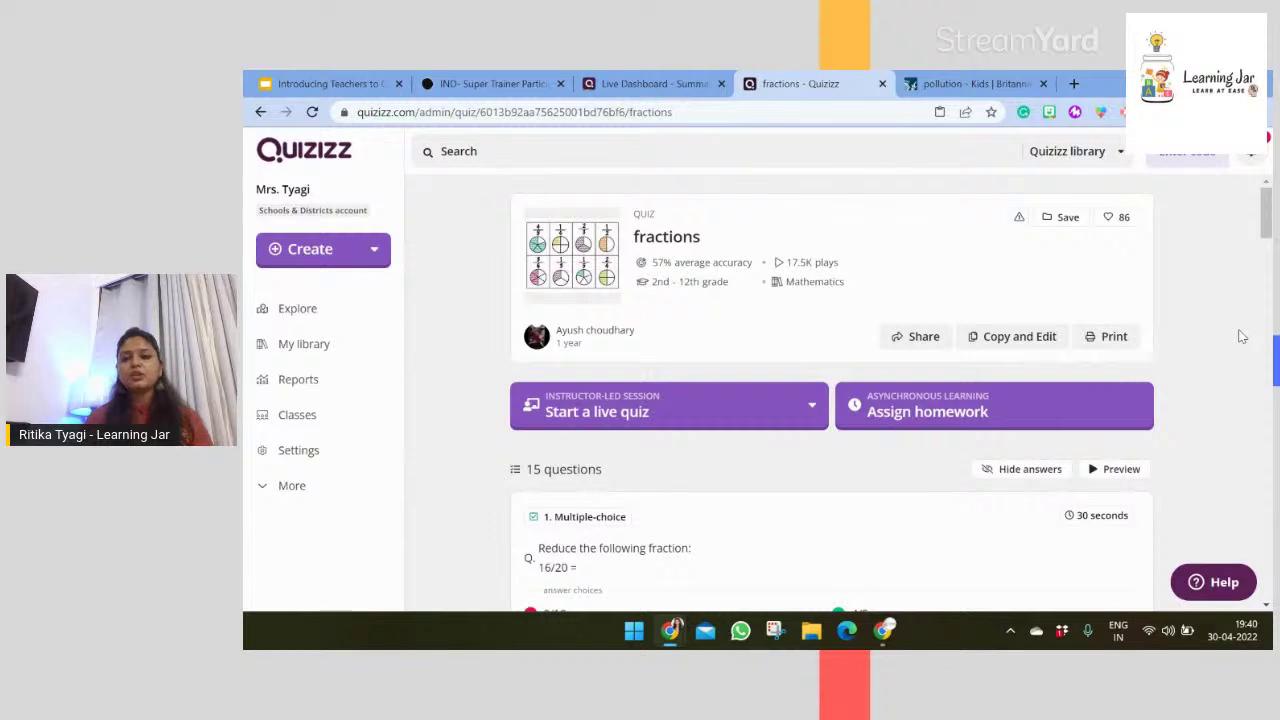
- Open the printable version of the fractions quiz and examine its layout
{"action": "left_click", "coordinate": [1127, 340]}
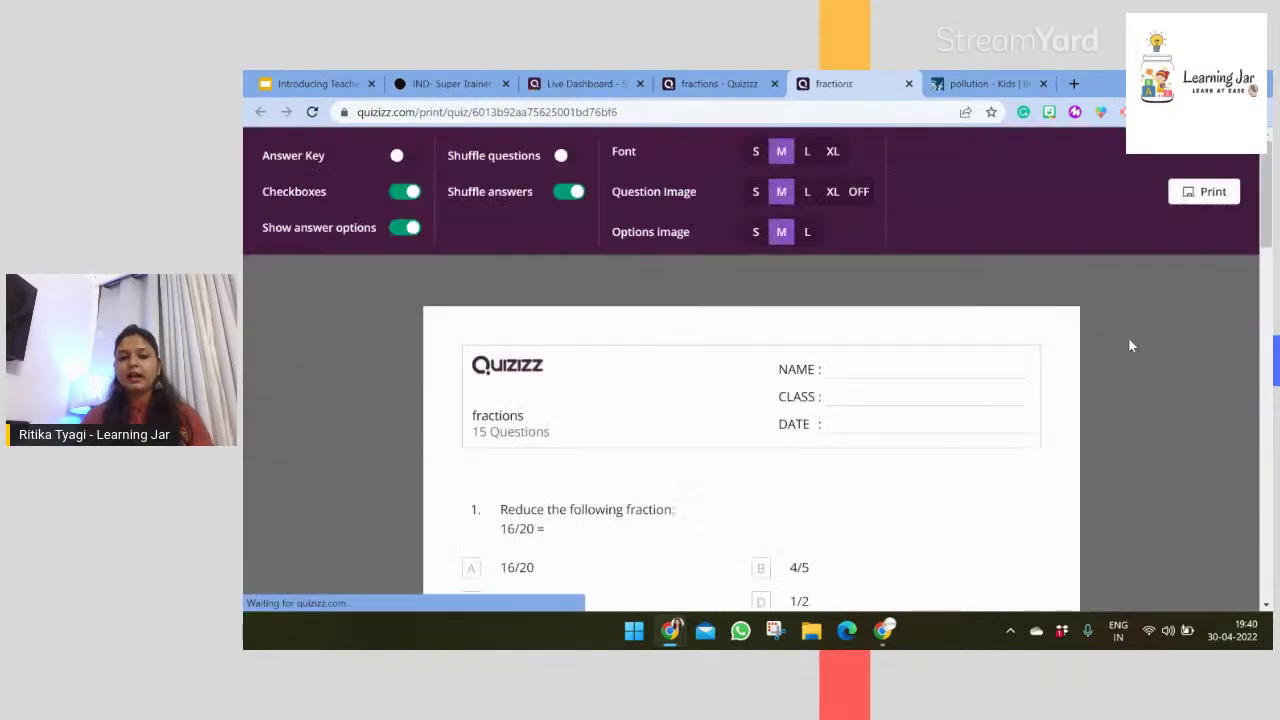
{"action": "left_click_drag", "start_coordinate": [1268, 200], "coordinate": [1268, 150]}
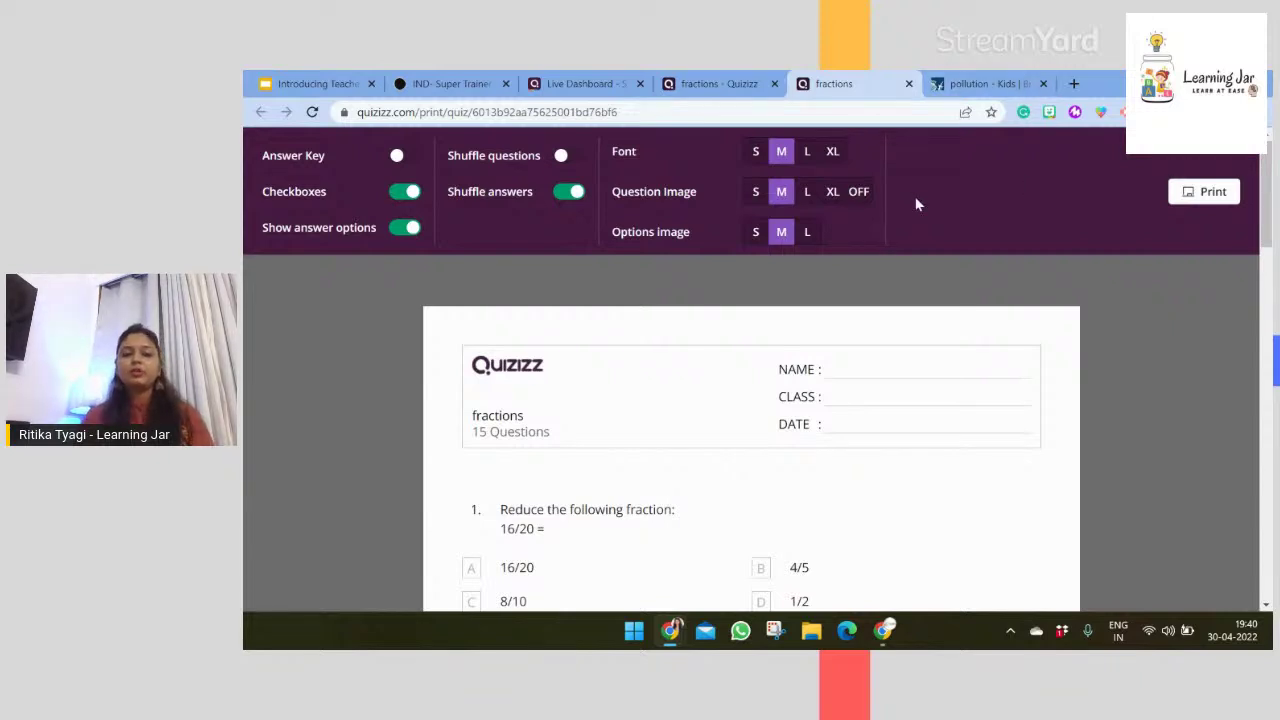
- Turn on the answer key for the printable quiz, check it at the end of the sheet, and turn it off again
{"action": "left_click", "coordinate": [405, 156]}
{"action": "left_click_drag", "start_coordinate": [1266, 190], "coordinate": [1265, 462]}
{"action": "scroll", "coordinate": [1265, 462], "scroll_direction": "down", "scroll_amount": 5}
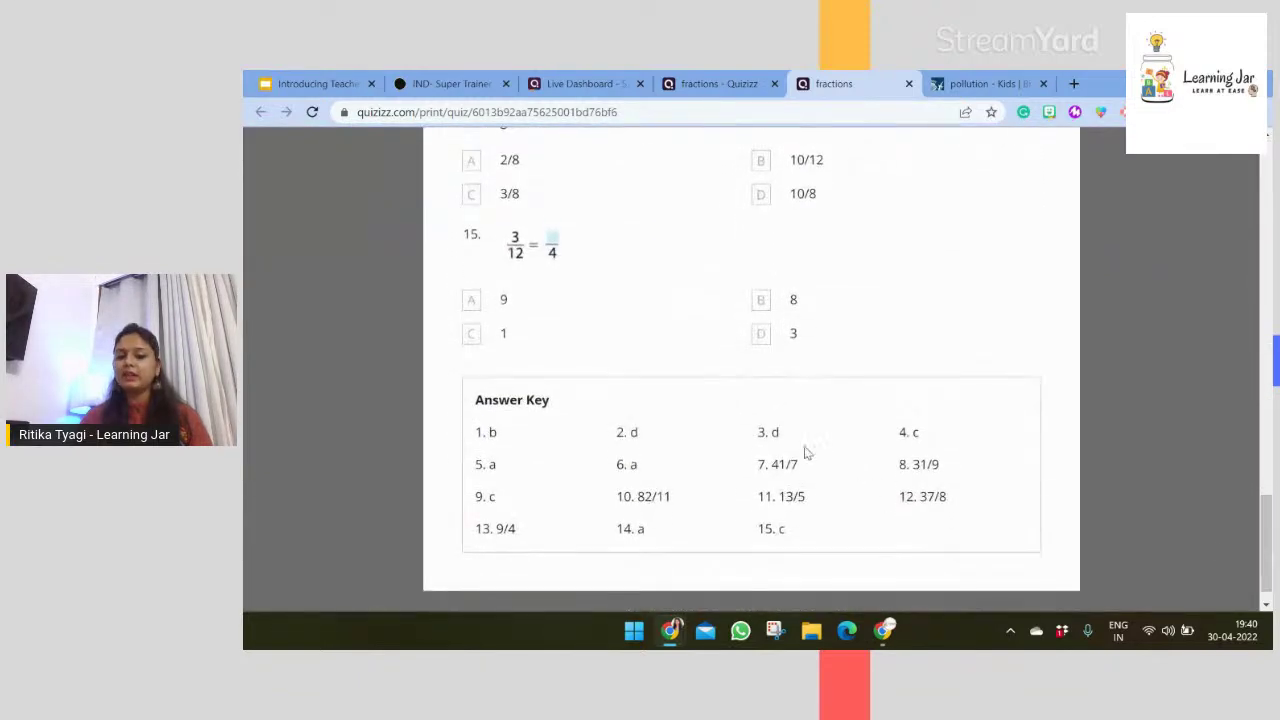
{"action": "left_click_drag", "start_coordinate": [1265, 530], "coordinate": [1265, 150]}
{"action": "left_click", "coordinate": [398, 160]}
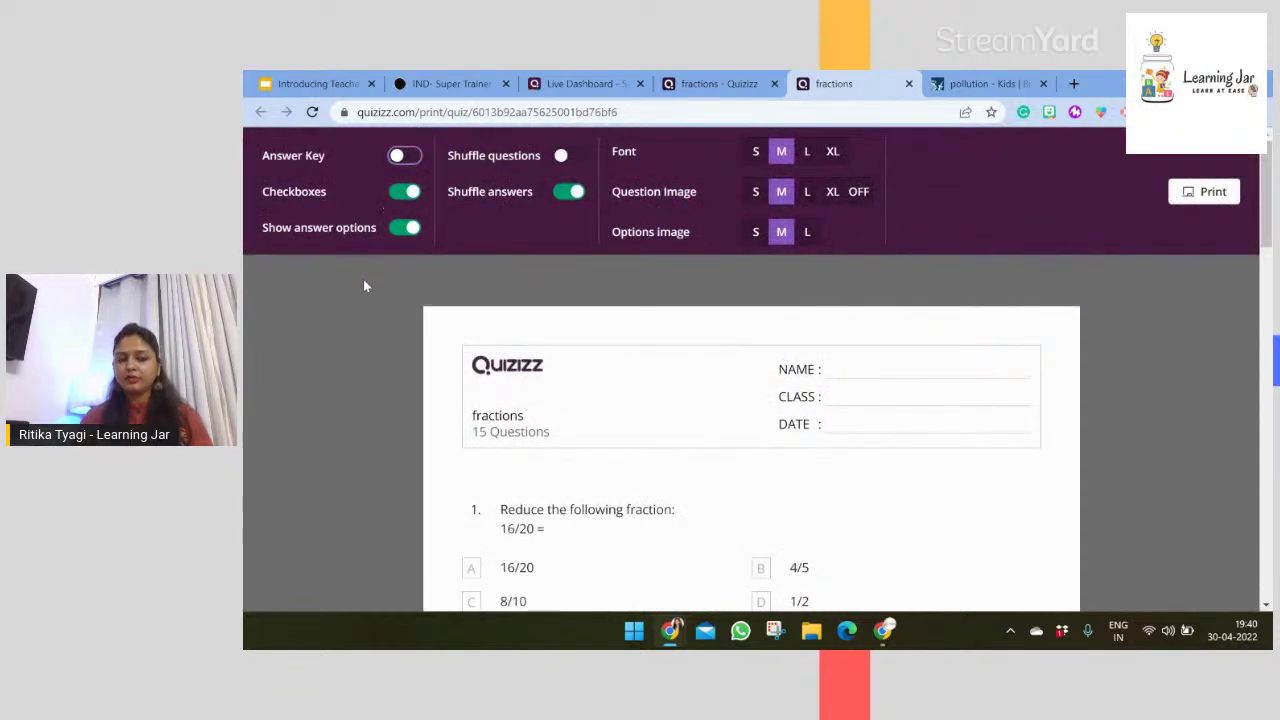
- Turn the printable quiz's checkboxes off and on again, and likewise hide and restore the answer options
{"action": "left_click", "coordinate": [400, 195]}
{"action": "left_click", "coordinate": [400, 194]}
{"action": "scroll", "coordinate": [571, 262], "scroll_direction": "down", "scroll_amount": 1}
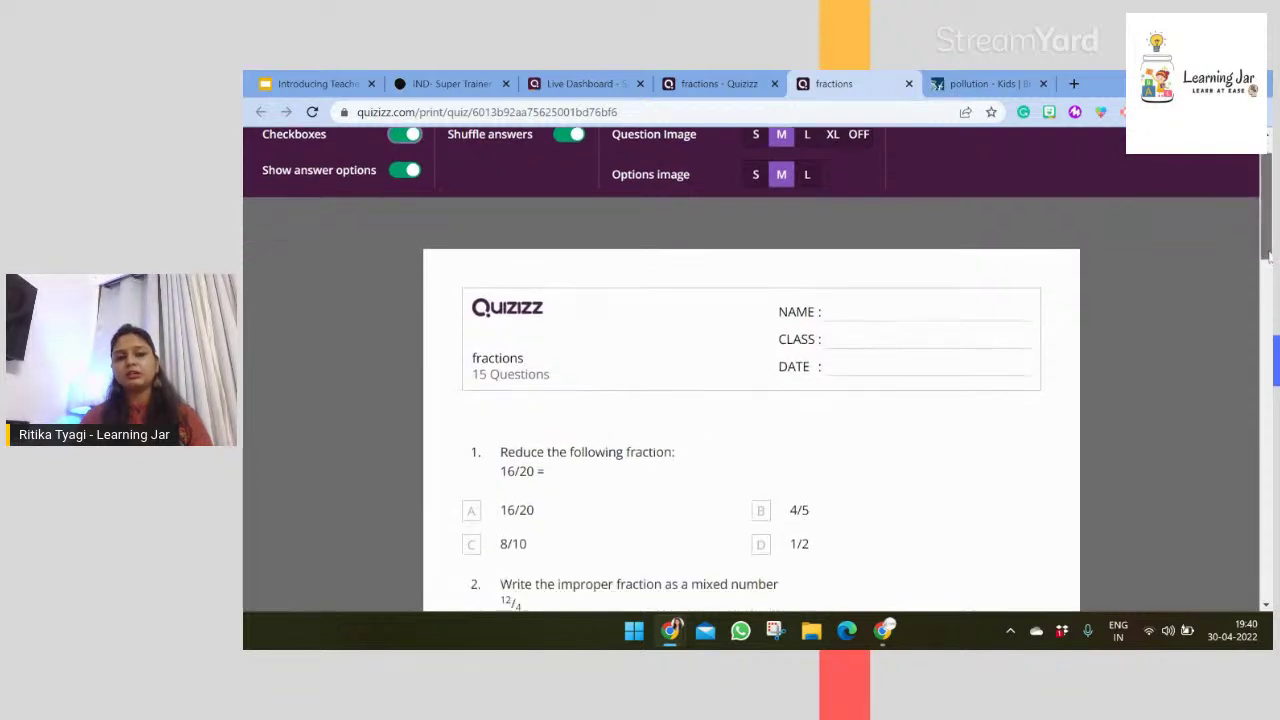
{"action": "scroll", "coordinate": [571, 262], "scroll_direction": "up", "scroll_amount": 1}
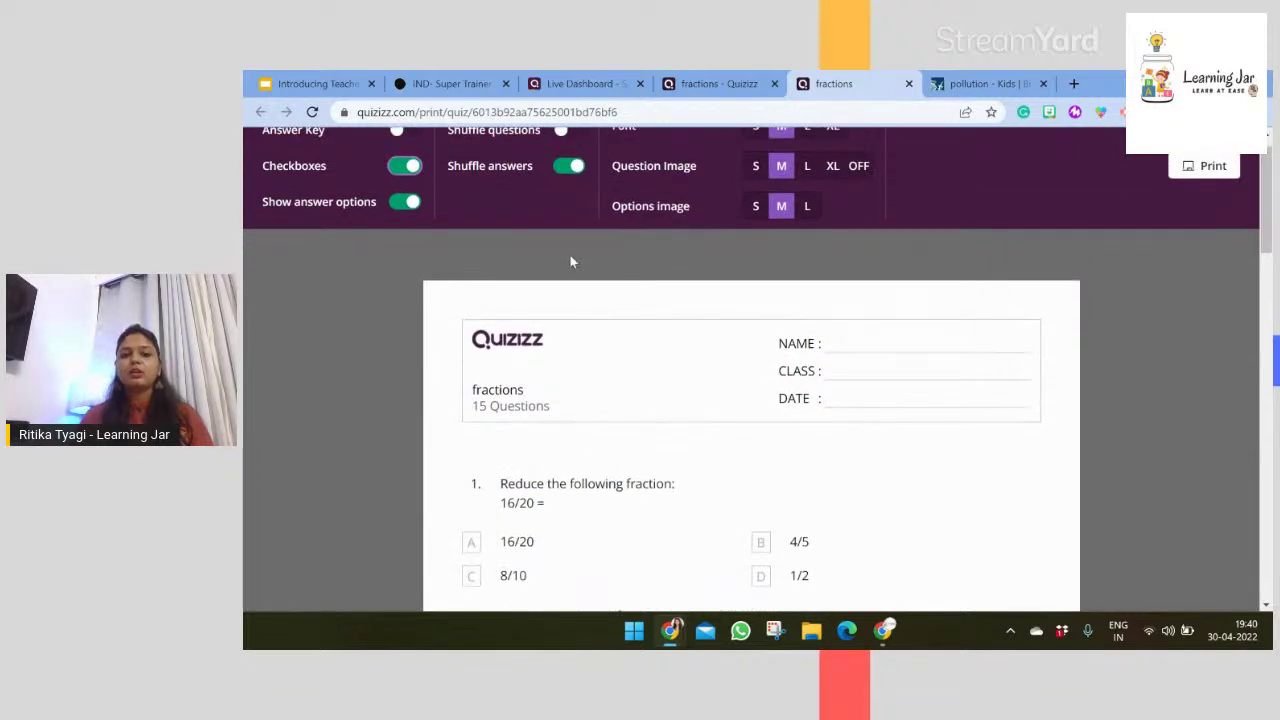
{"action": "left_click", "coordinate": [401, 205]}
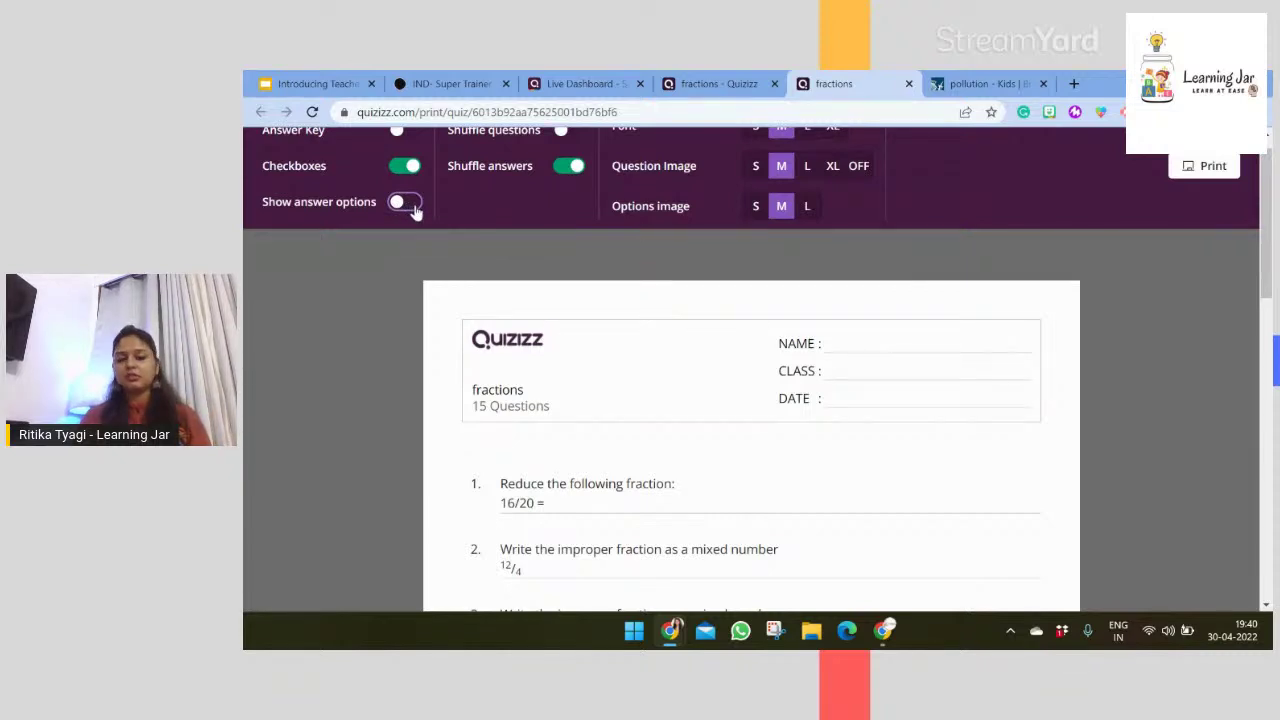
{"action": "left_click", "coordinate": [414, 208]}
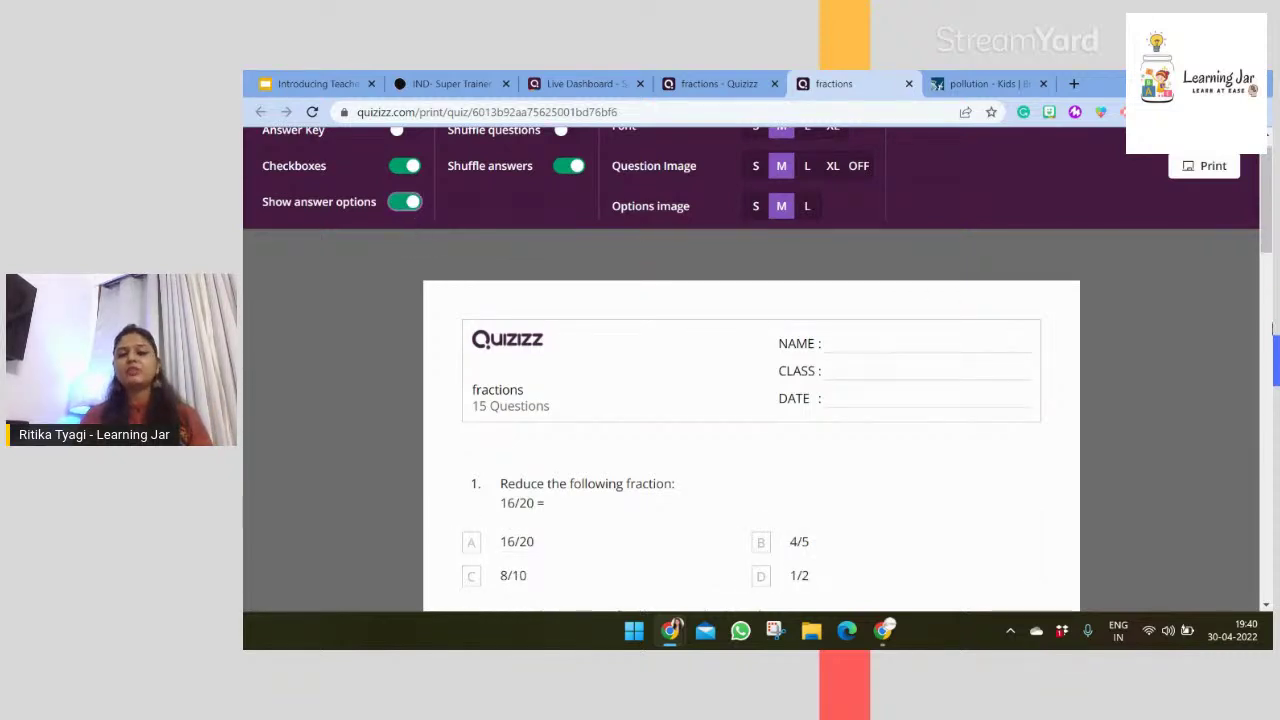
{"action": "scroll", "coordinate": [1268, 250], "scroll_direction": "up", "scroll_amount": 1}
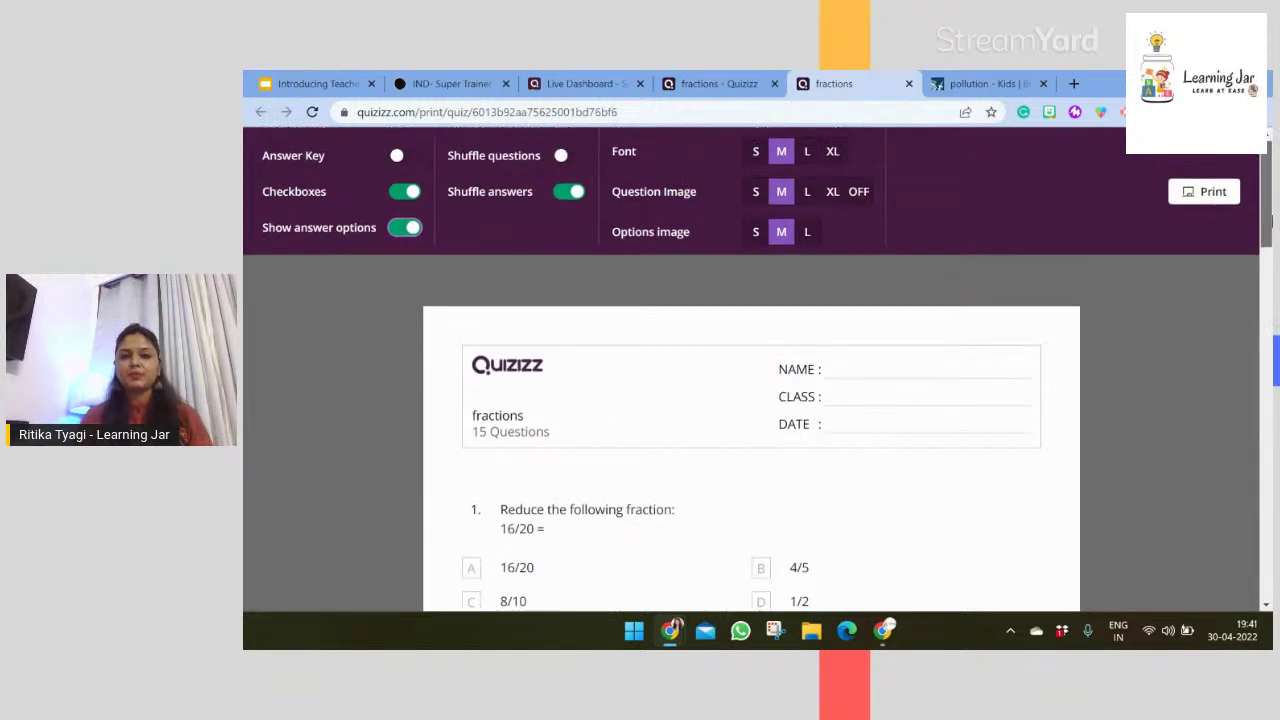
- Turn on question shuffling for the printable quiz, try larger font sizes, and return the font to M
{"action": "left_click", "coordinate": [578, 157]}
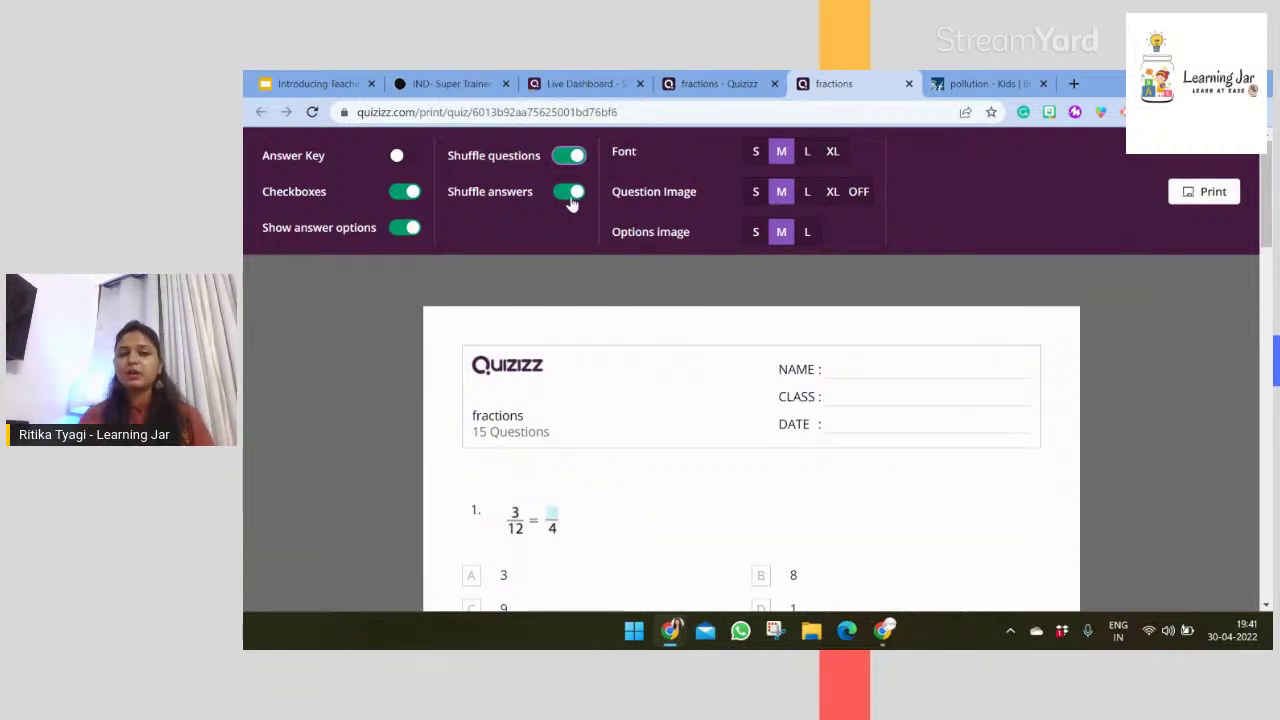
{"action": "left_click", "coordinate": [807, 151]}
{"action": "left_click", "coordinate": [832, 152]}
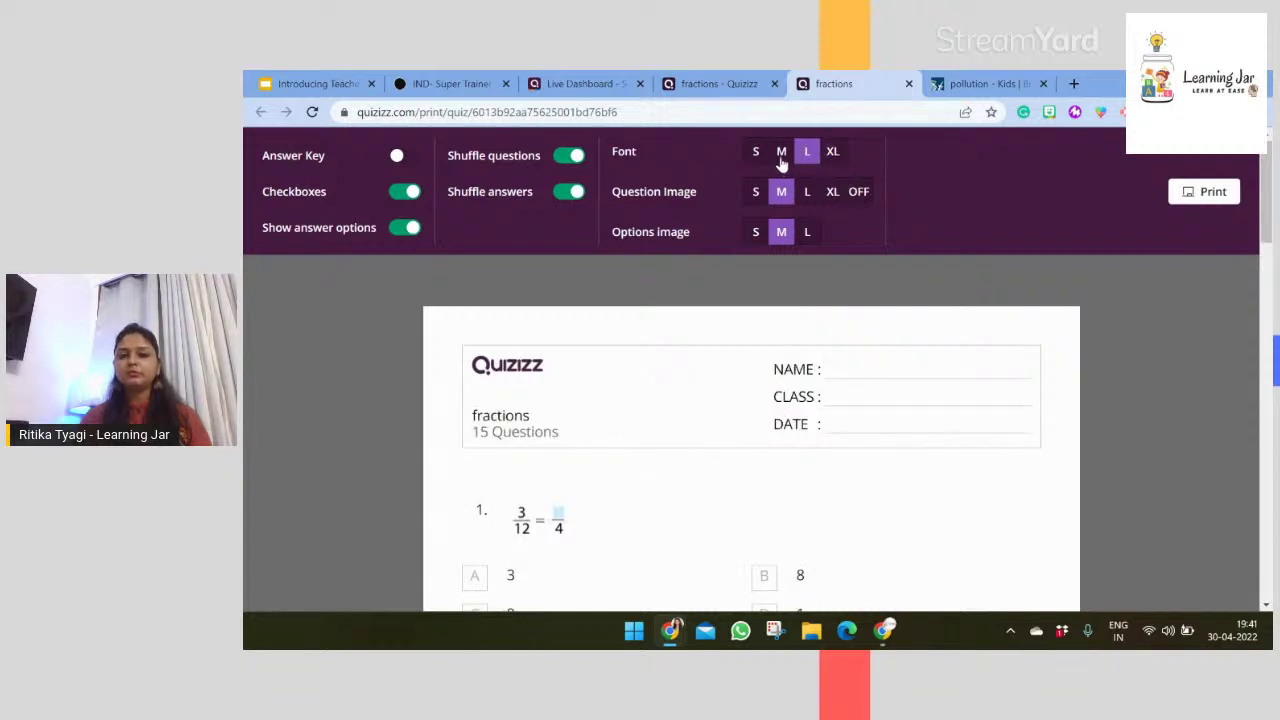
- Try different image sizes on the printable quiz, ending with question images at L and options images at M
{"action": "left_click", "coordinate": [832, 195]}
{"action": "left_click", "coordinate": [862, 195]}
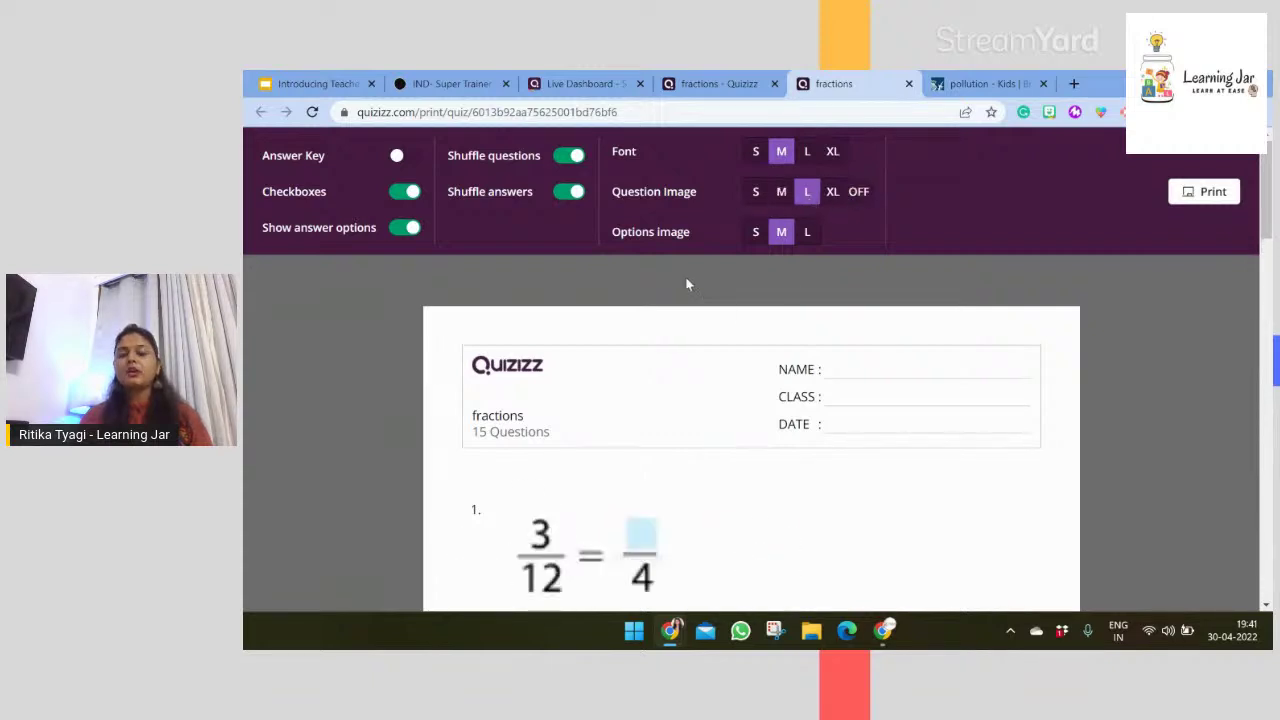
{"action": "left_click", "coordinate": [756, 234]}
{"action": "left_click", "coordinate": [807, 232]}
{"action": "left_click", "coordinate": [781, 232]}
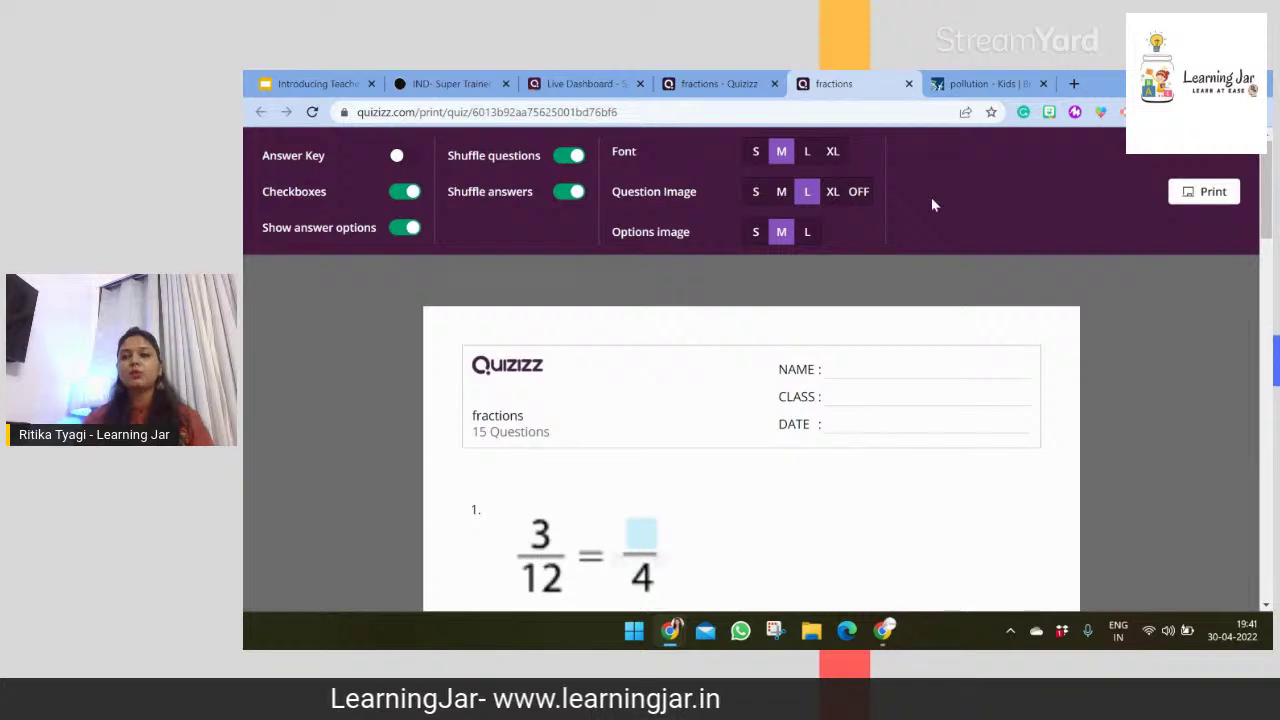
- Close the printable worksheet and the fractions quiz page, and go from the live quiz summary to My library
{"action": "mouse_move", "coordinate": [1272, 257]}
{"action": "left_mouse_down"}
{"action": "mouse_move", "coordinate": [1268, 480]}
{"action": "mouse_move", "coordinate": [1270, 242]}
{"action": "left_mouse_up"}
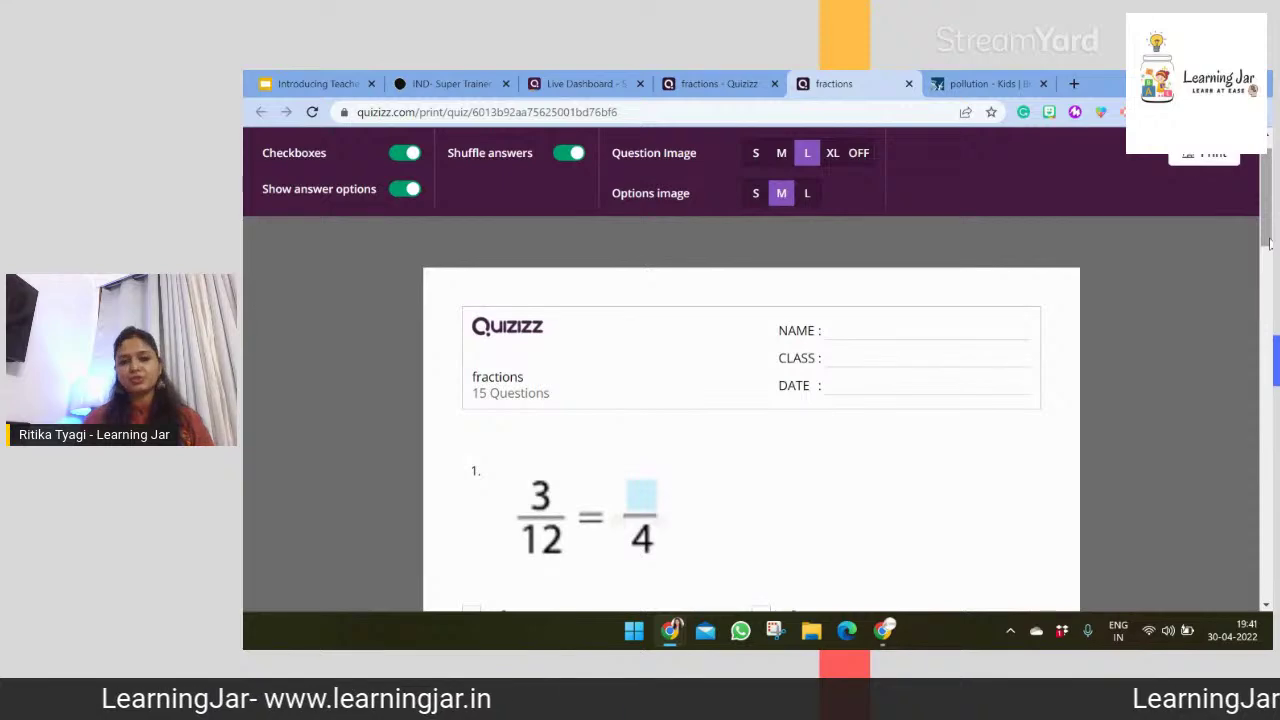
{"action": "left_click", "coordinate": [908, 83]}
{"action": "left_click", "coordinate": [774, 83]}
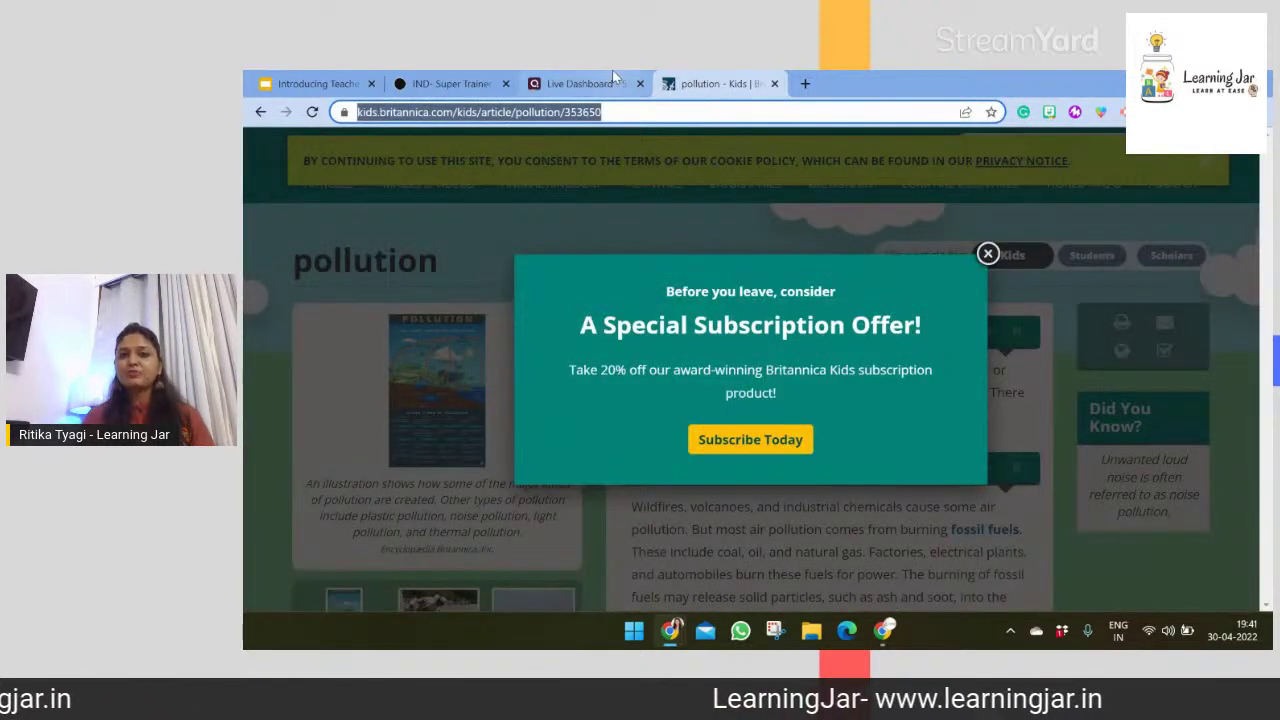
{"action": "left_click", "coordinate": [582, 83]}
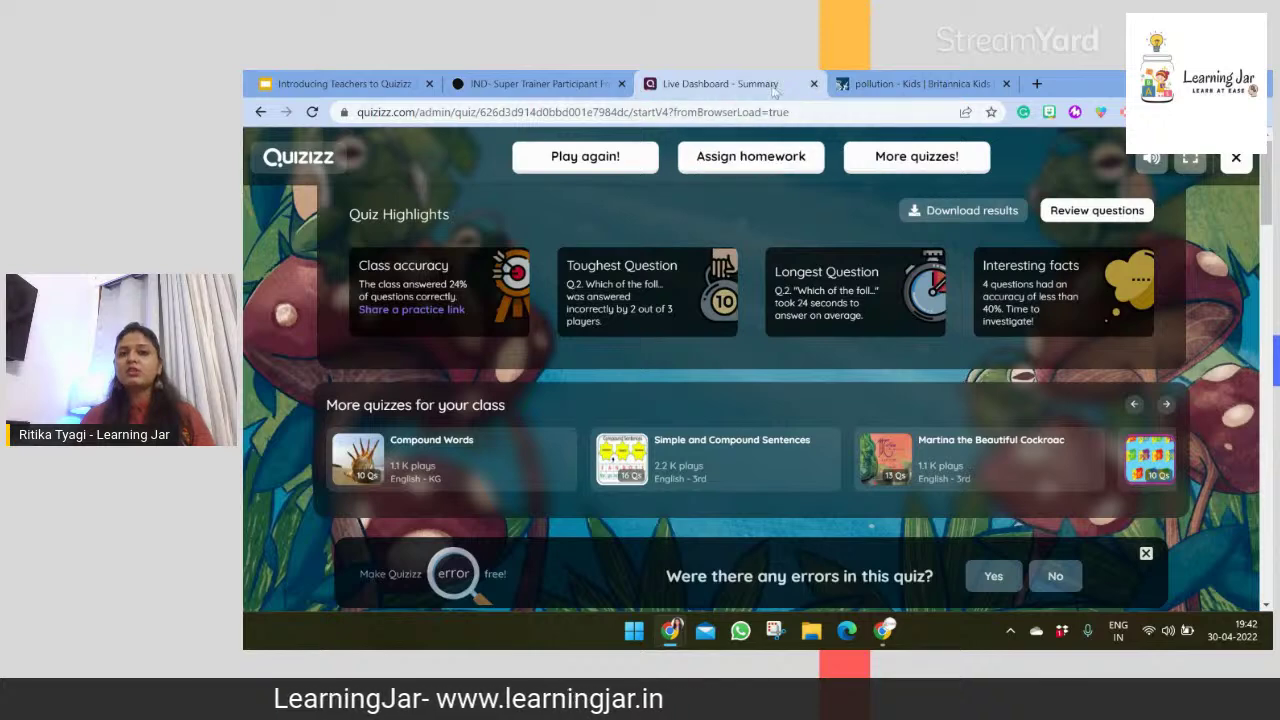
{"action": "left_click", "coordinate": [264, 162]}
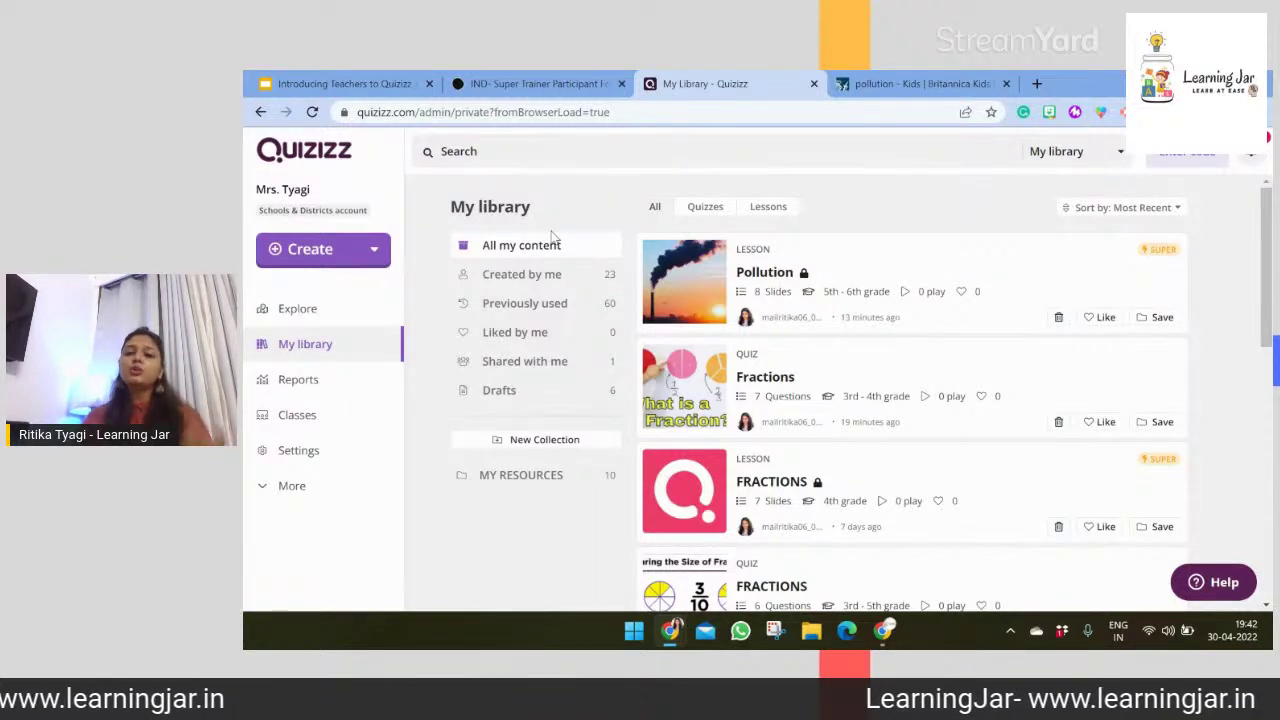
- Open the student page for entering a join code, and close both it and the Britannica Kids pollution article
{"action": "left_click", "coordinate": [1167, 158]}
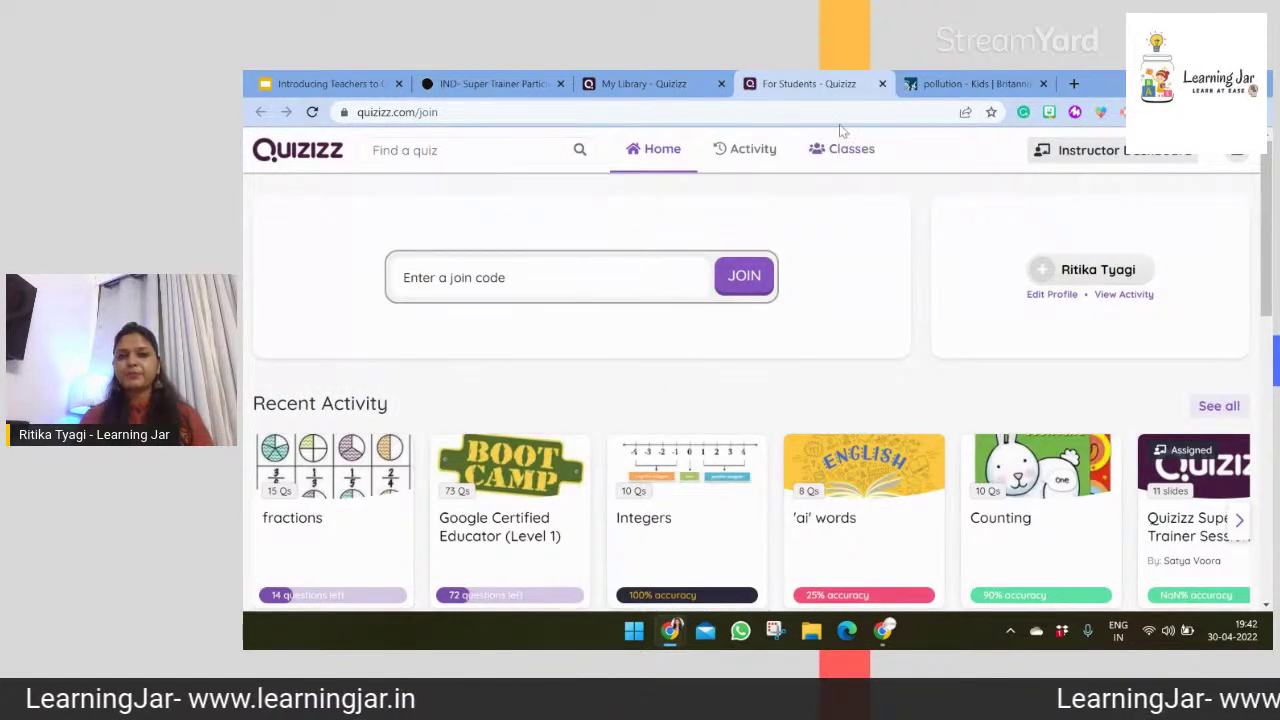
{"action": "left_click", "coordinate": [882, 84]}
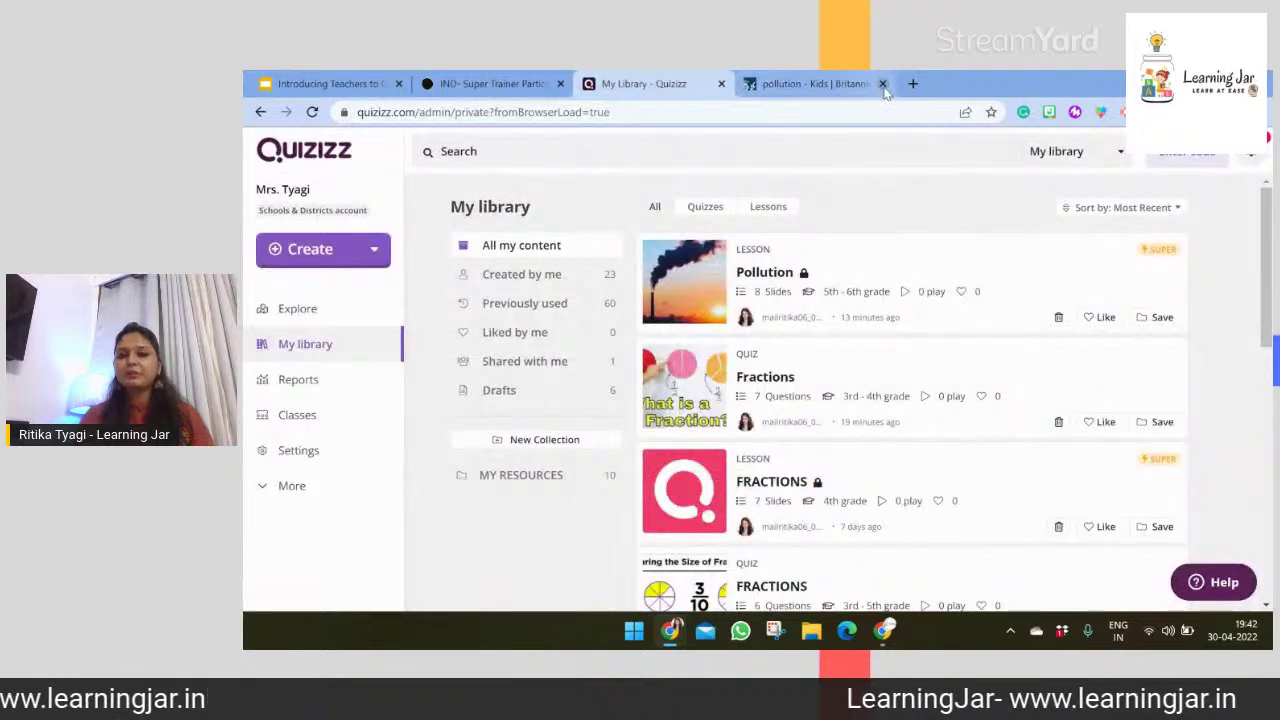
{"action": "left_click", "coordinate": [882, 84]}
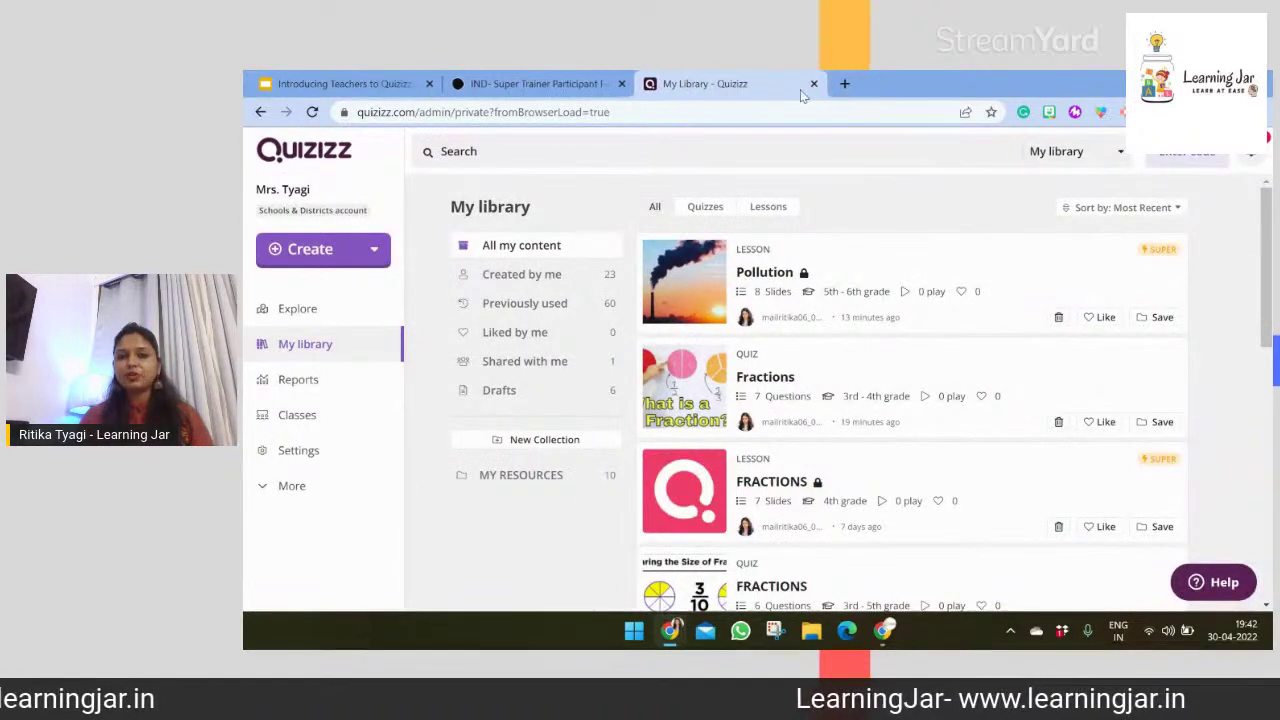
- Switch to the Google Slides deck, start the slideshow at "But, what does this really look like?" and advance to the interactive lessons slide
{"action": "left_click", "coordinate": [333, 80]}
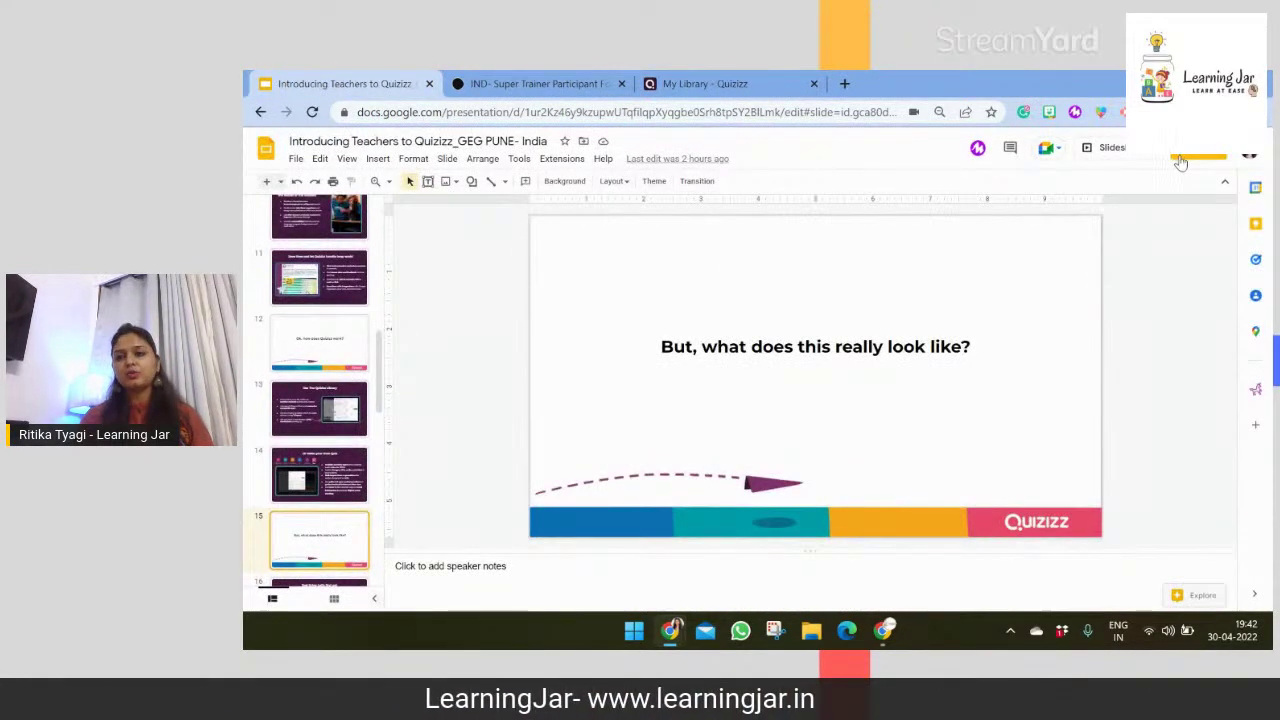
{"action": "left_click", "coordinate": [1110, 147]}
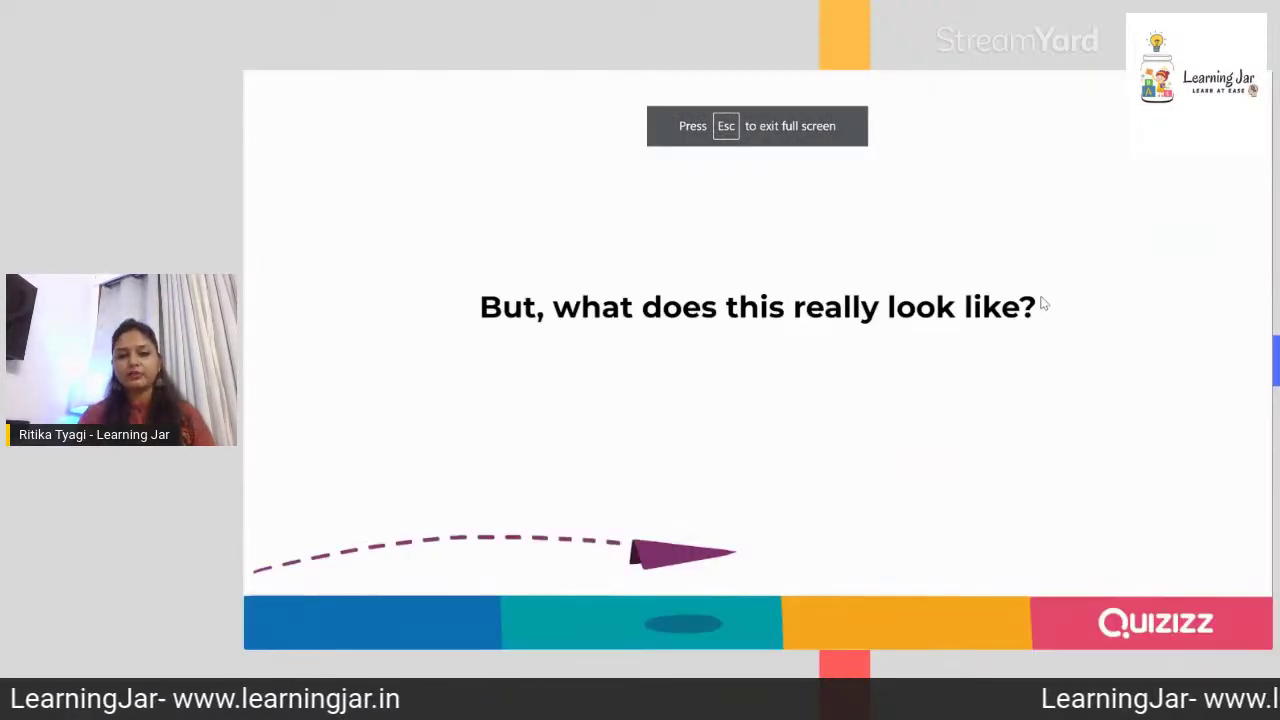
{"action": "left_click", "coordinate": [1042, 303]}
{"action": "left_click", "coordinate": [1042, 303]}
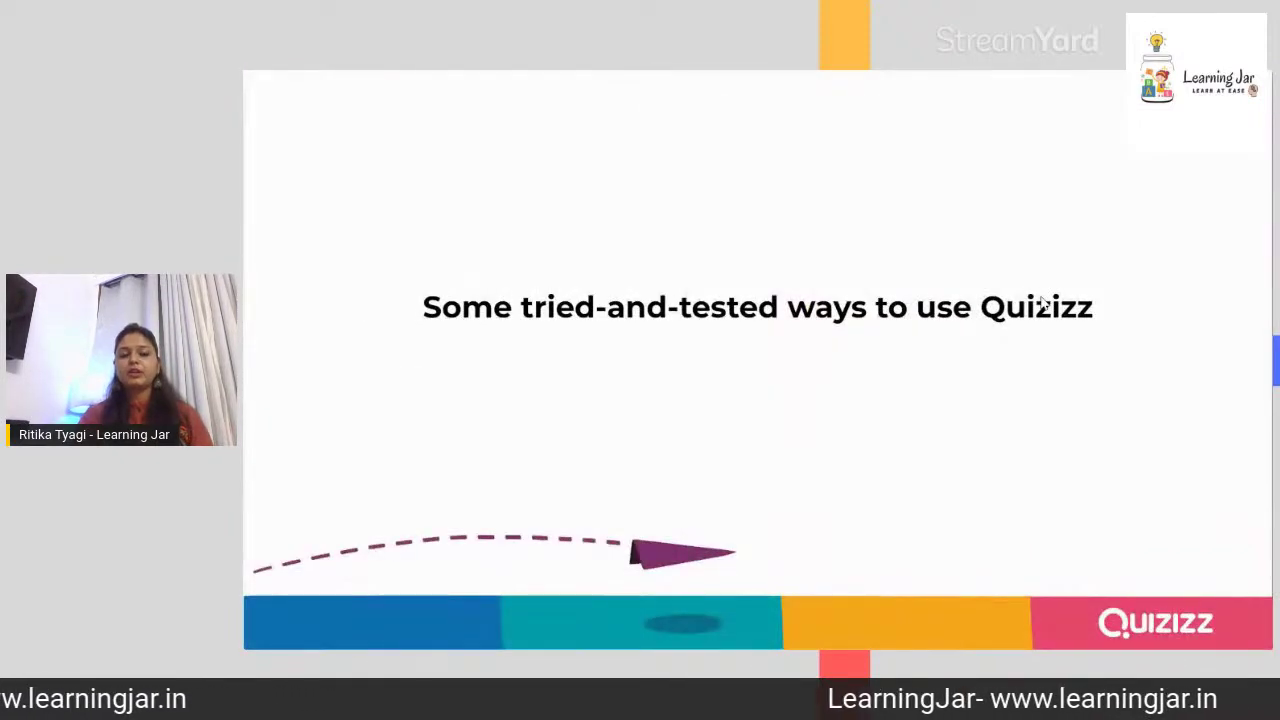
{"action": "left_click", "coordinate": [1042, 303]}
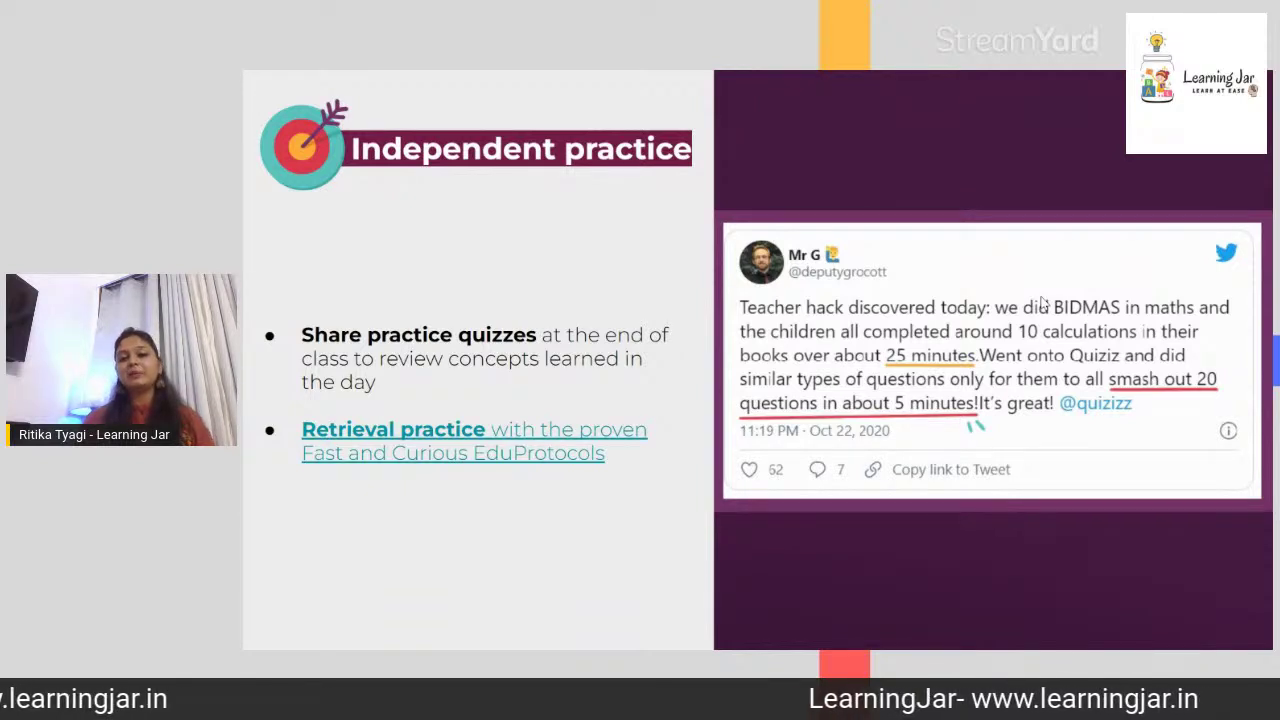
{"action": "key", "text": "Right"}
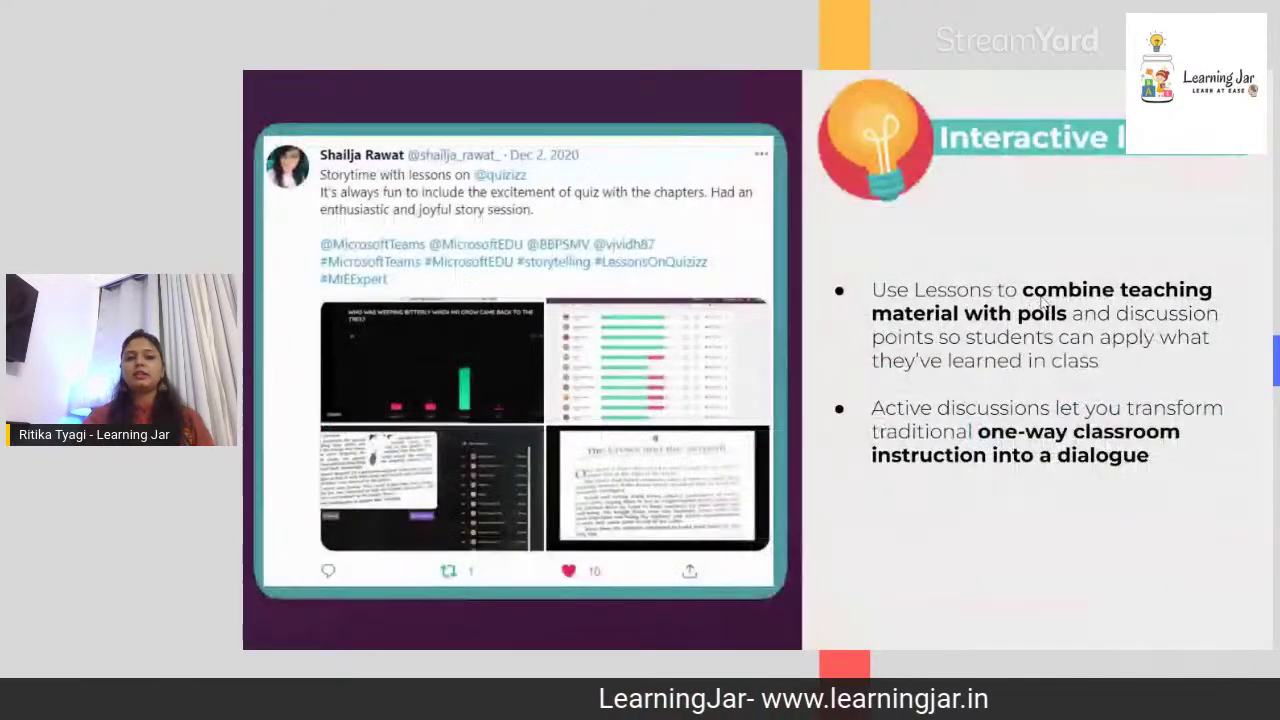